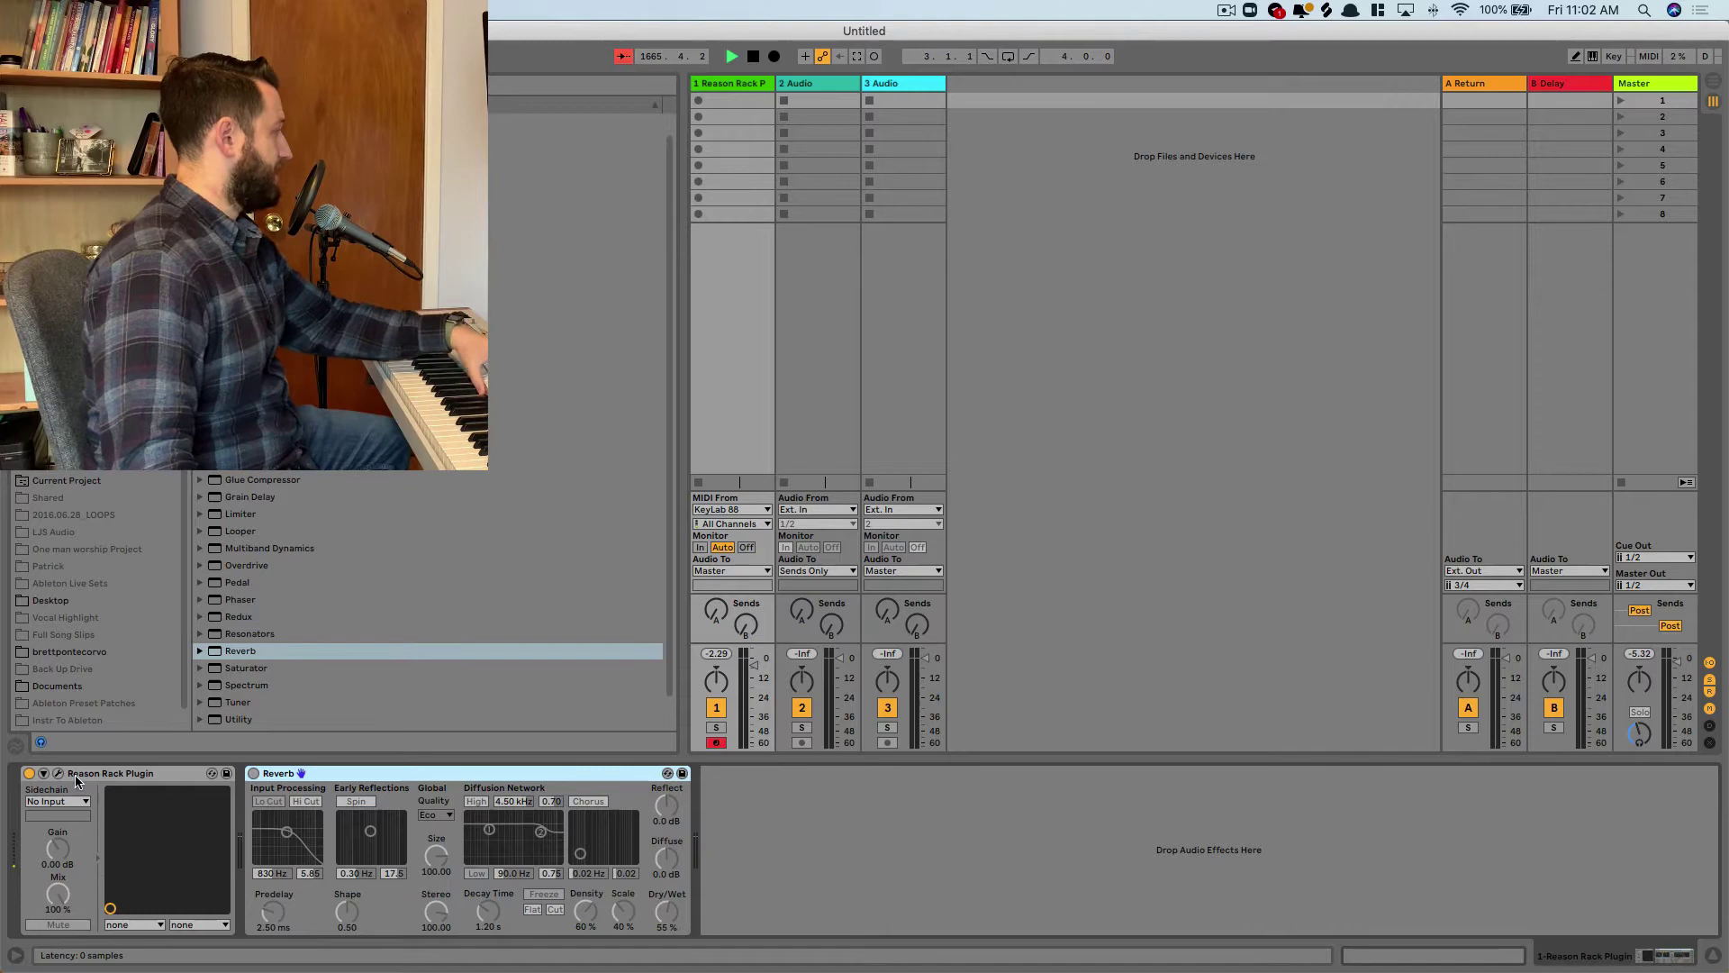
- Open the Reason Rack Plugin window to check the Thor synth, then close it
click(59, 774)
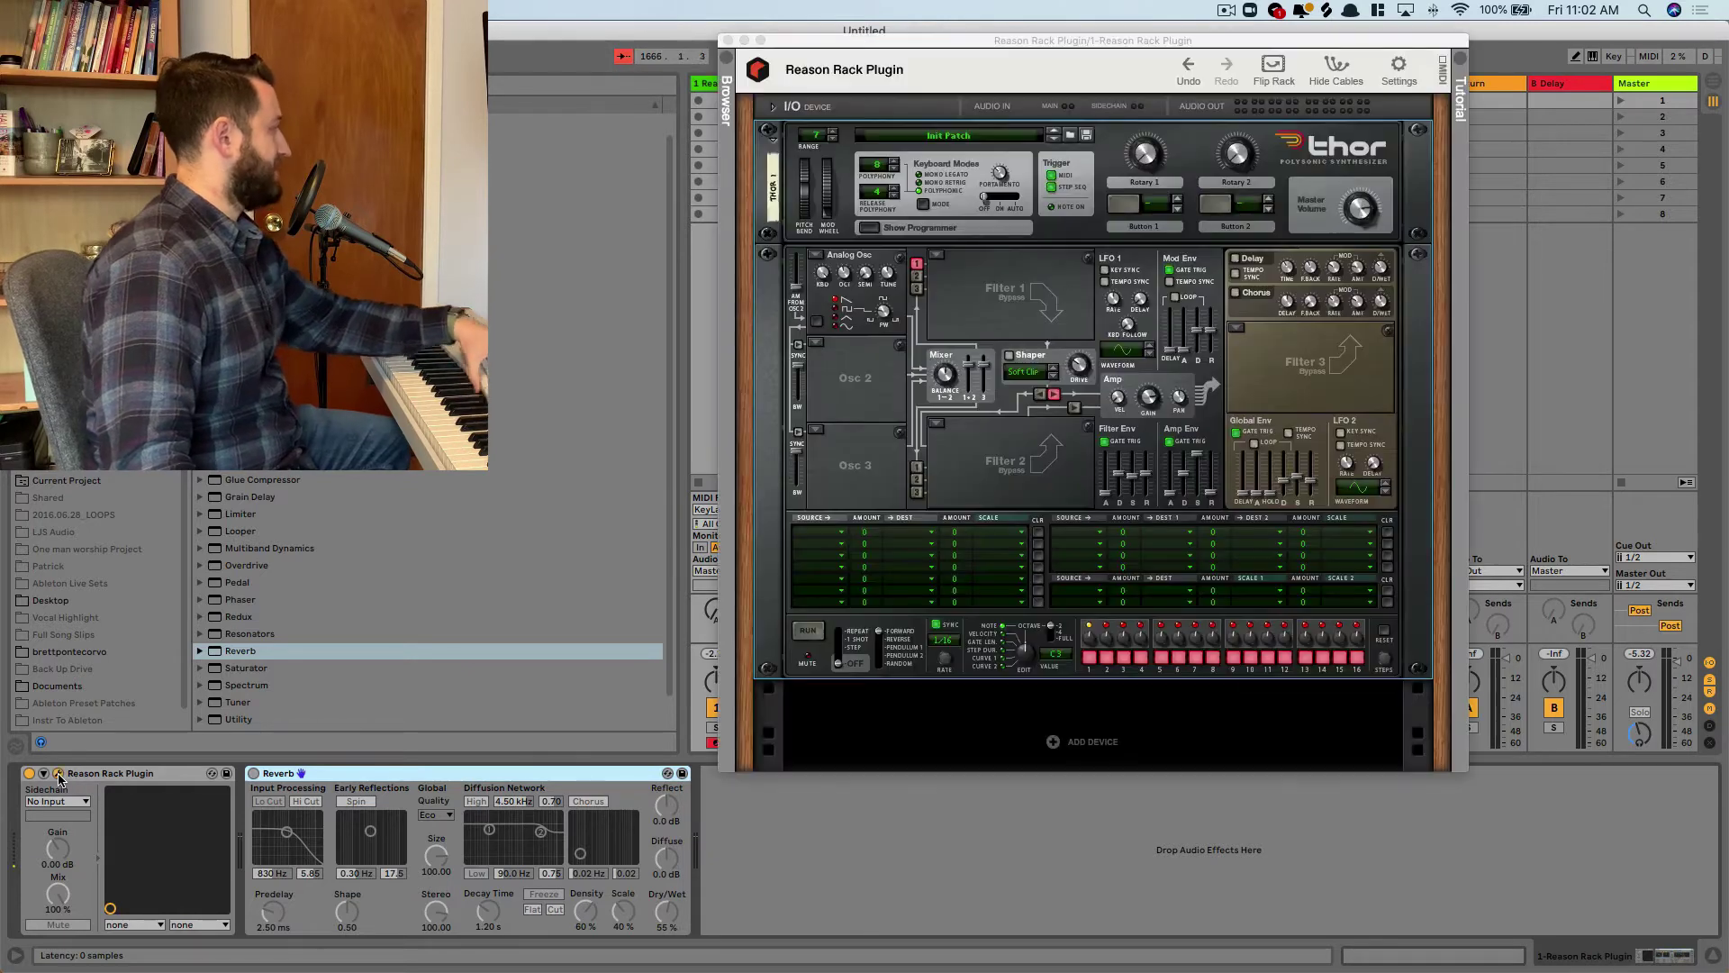
click(727, 42)
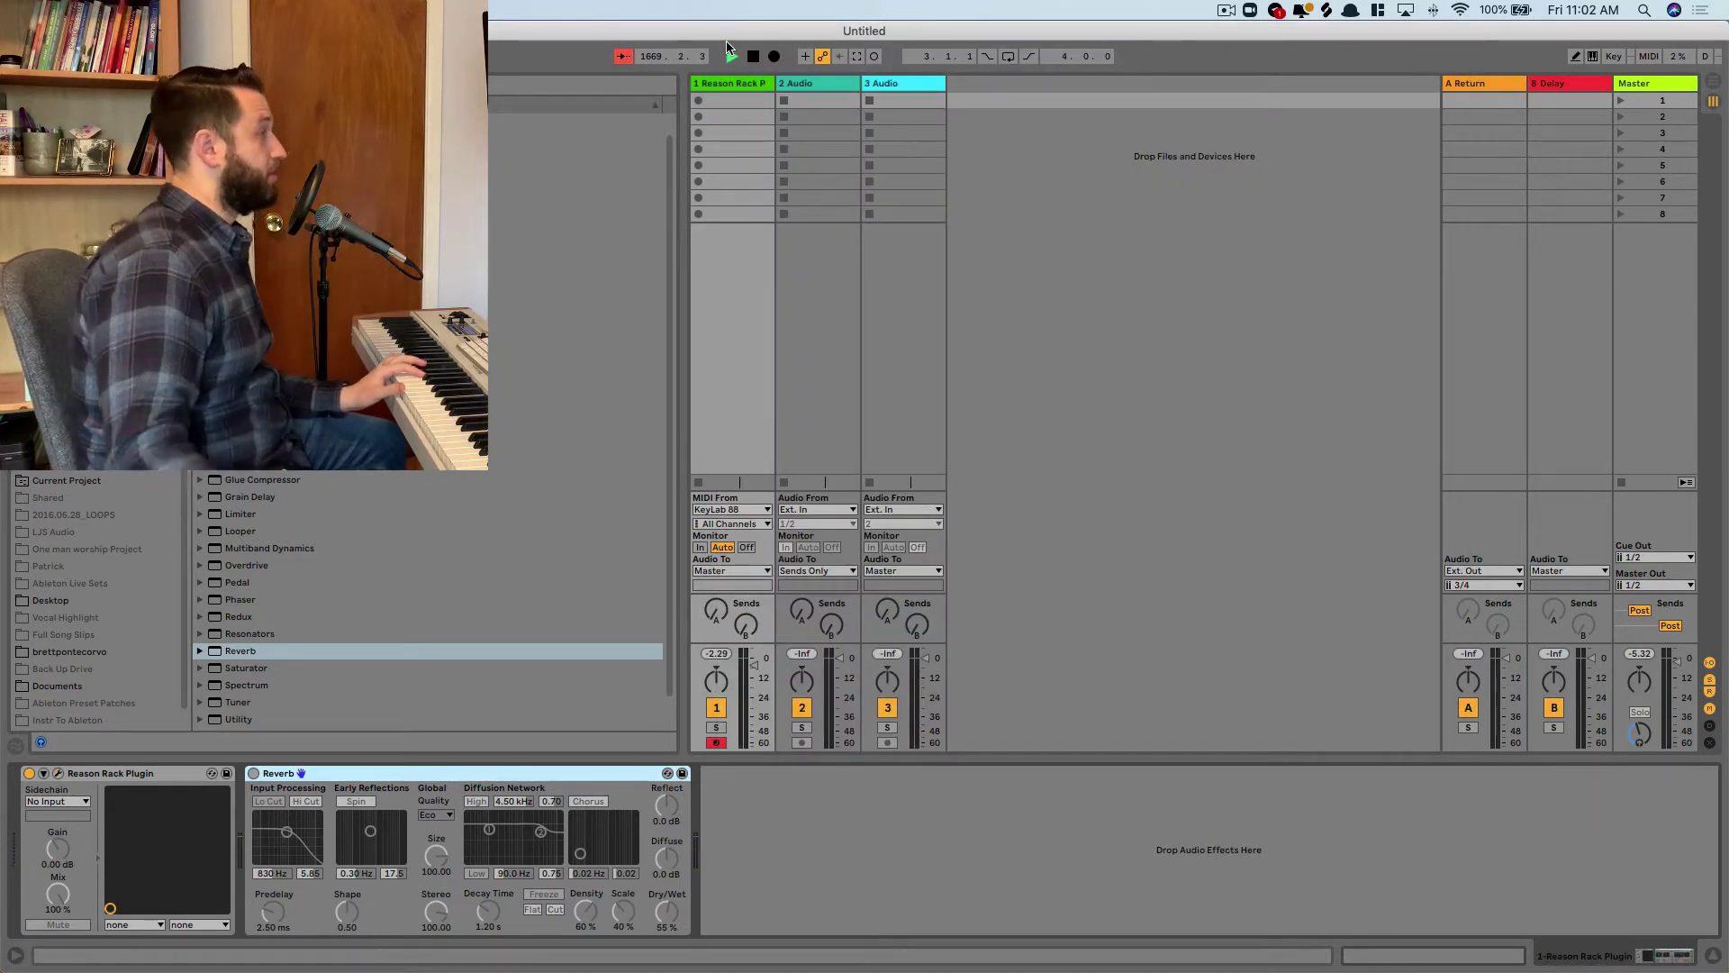
- Hide the browser and switch off the Reverb's Spin, High shelf, Chorus and Hi Cut
key(super+alt+b)
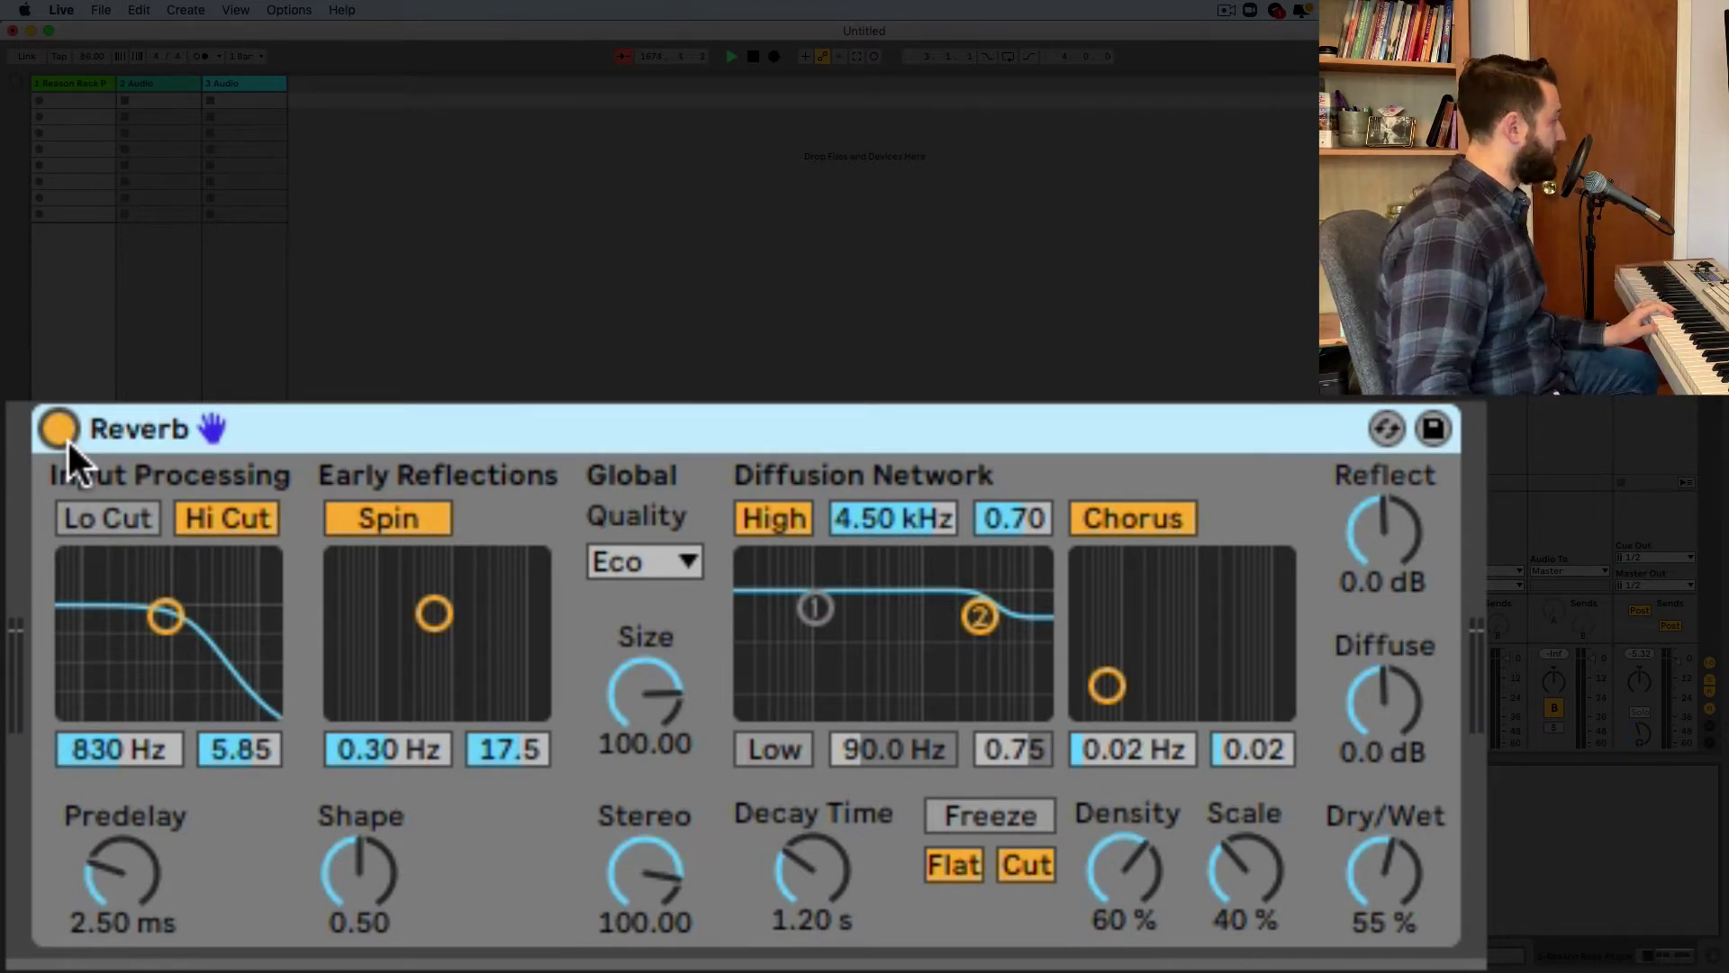
click(392, 510)
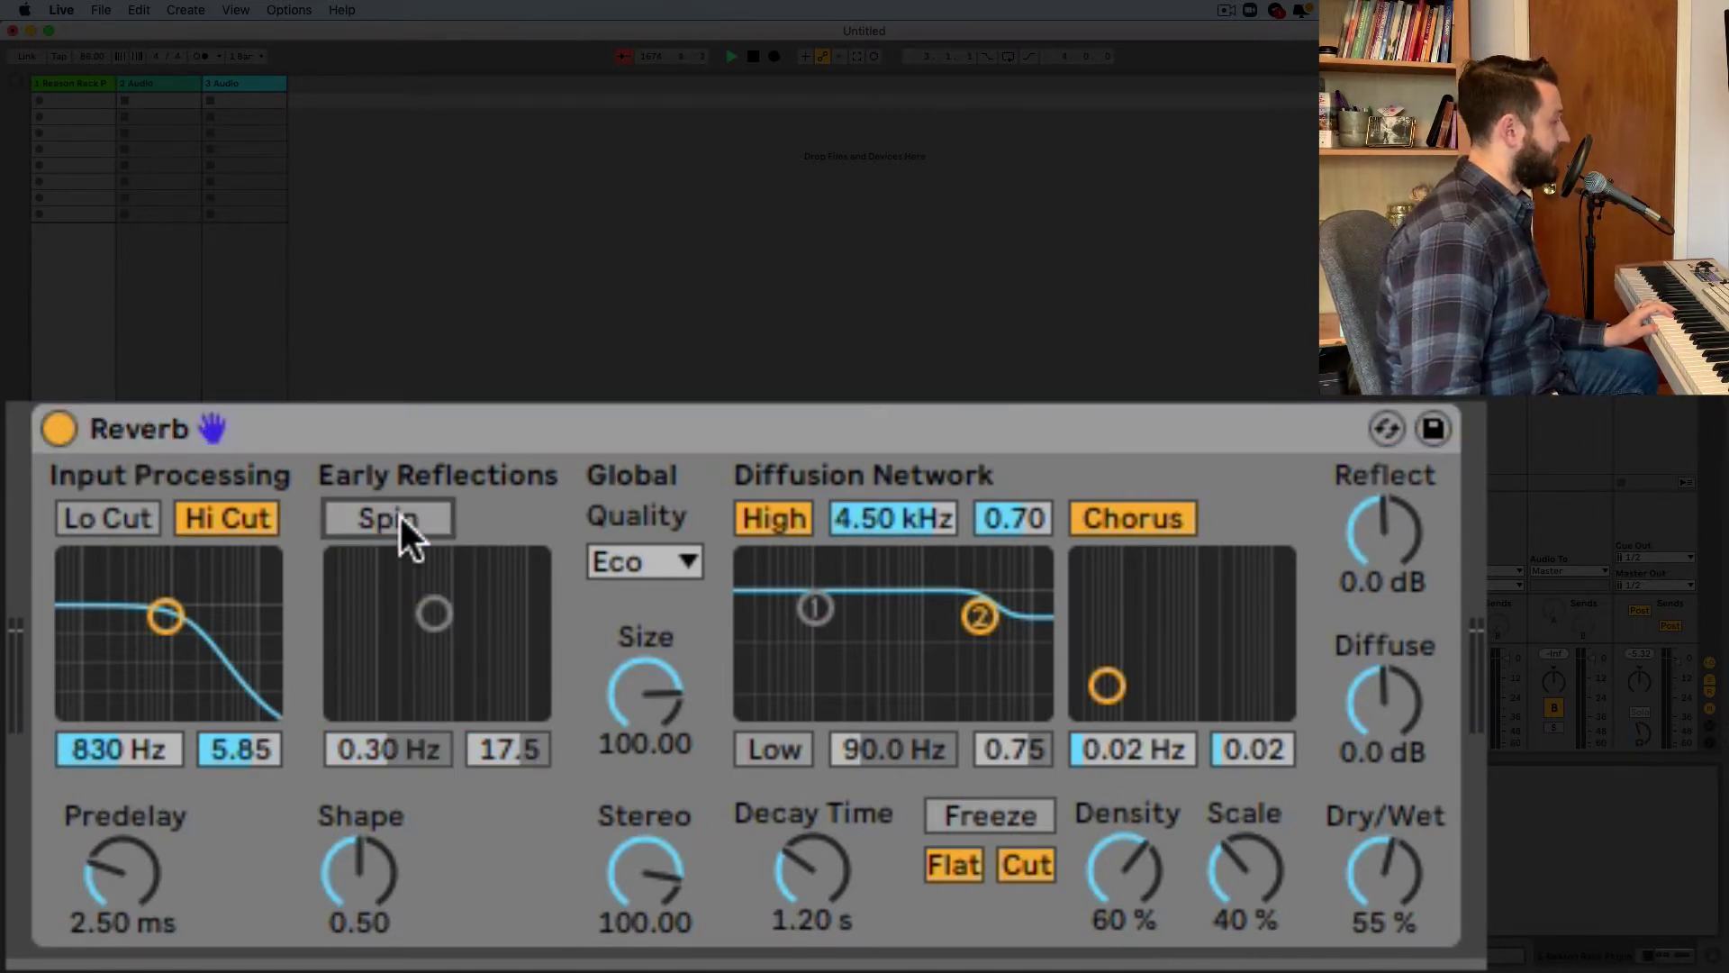
click(804, 513)
click(1164, 518)
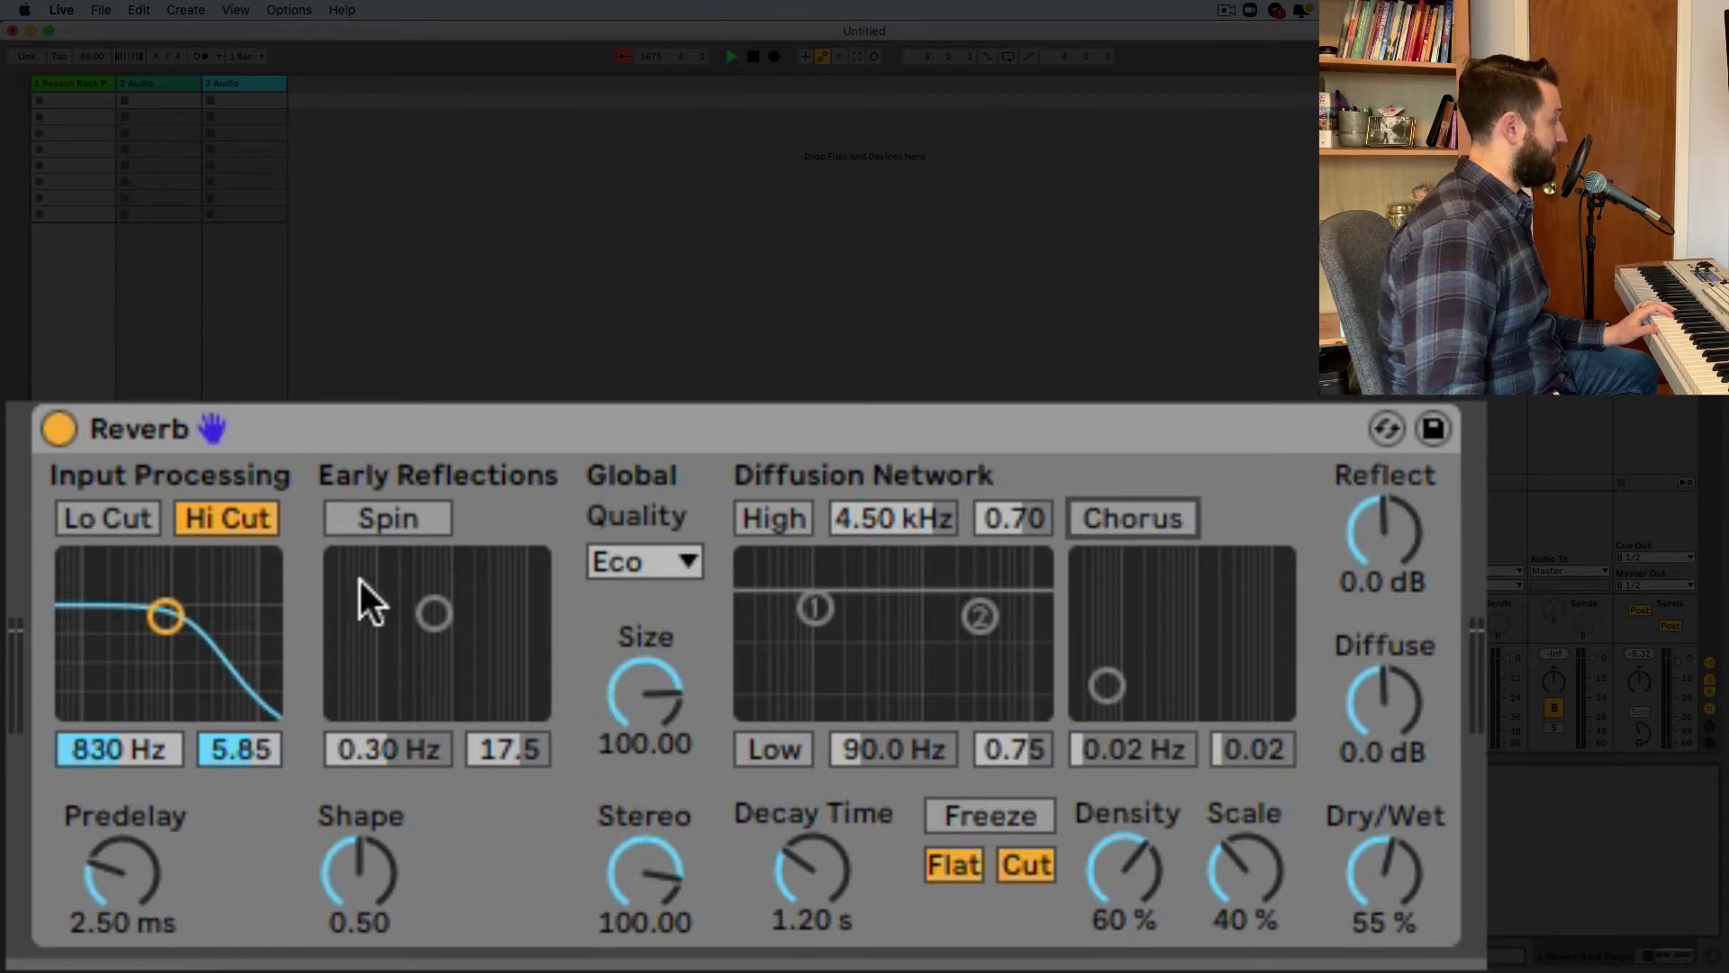
click(224, 519)
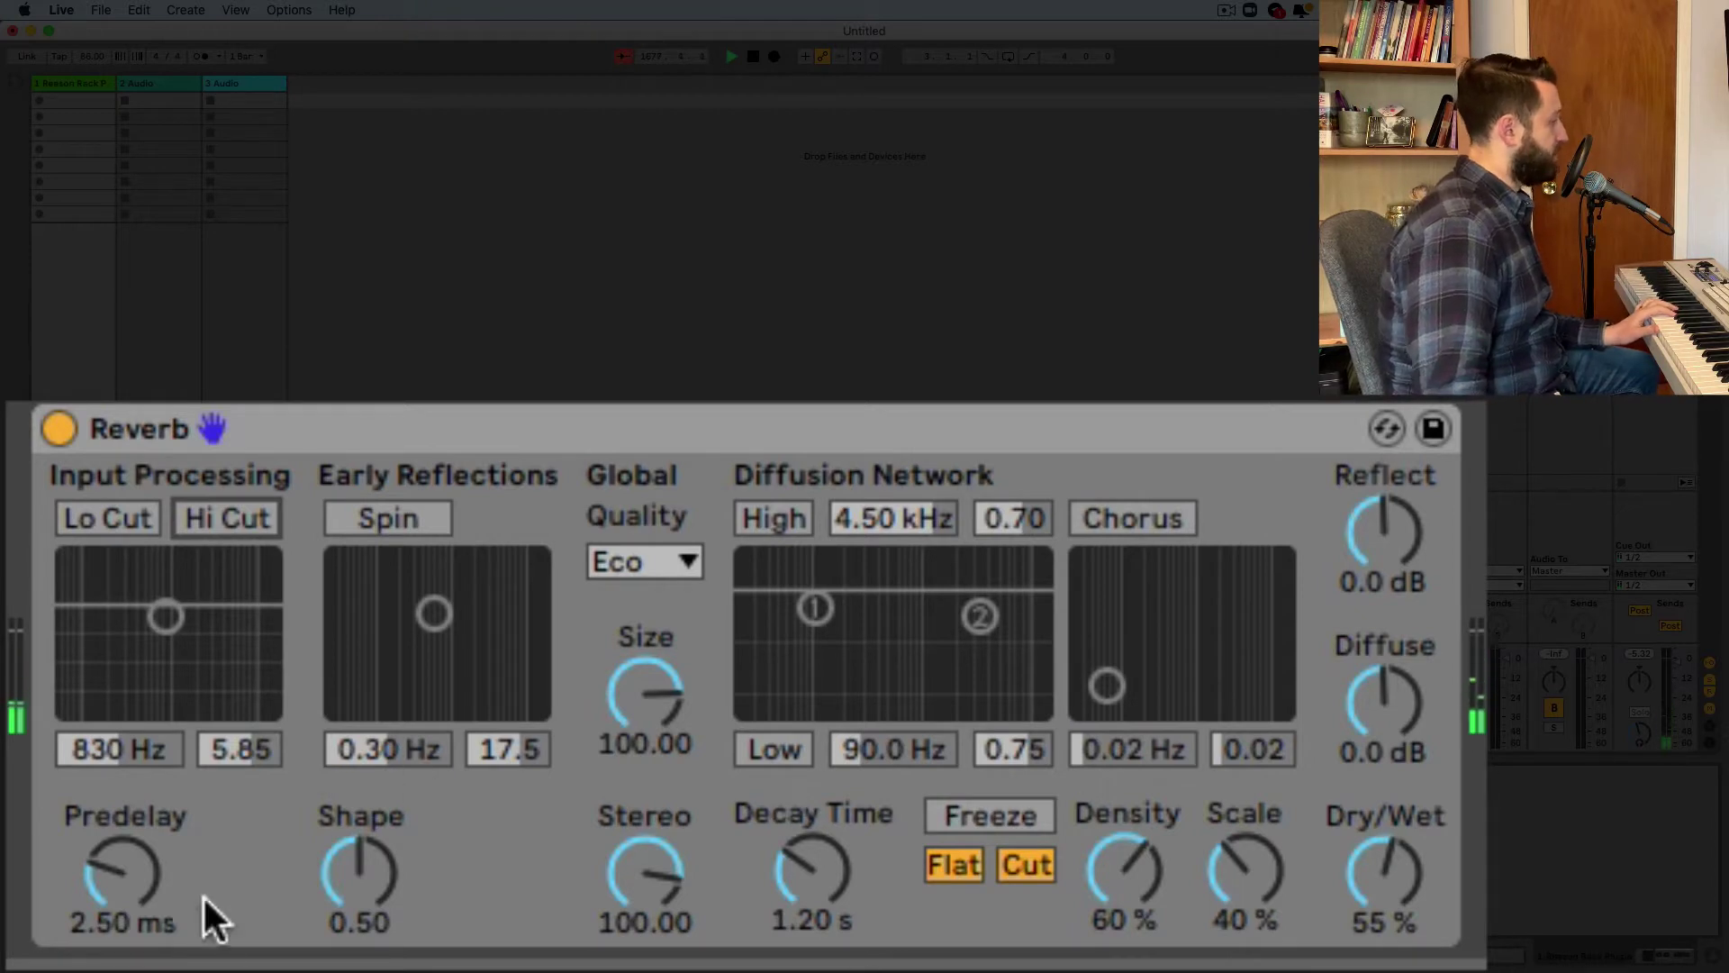
- Sweep Predelay from 0.50 ms up to 250 ms and back down to a short value
mouse_move(97, 881)
mouse_down()
mouse_move(96, 909)
mouse_move(96, 846)
mouse_move(105, 896)
mouse_up()
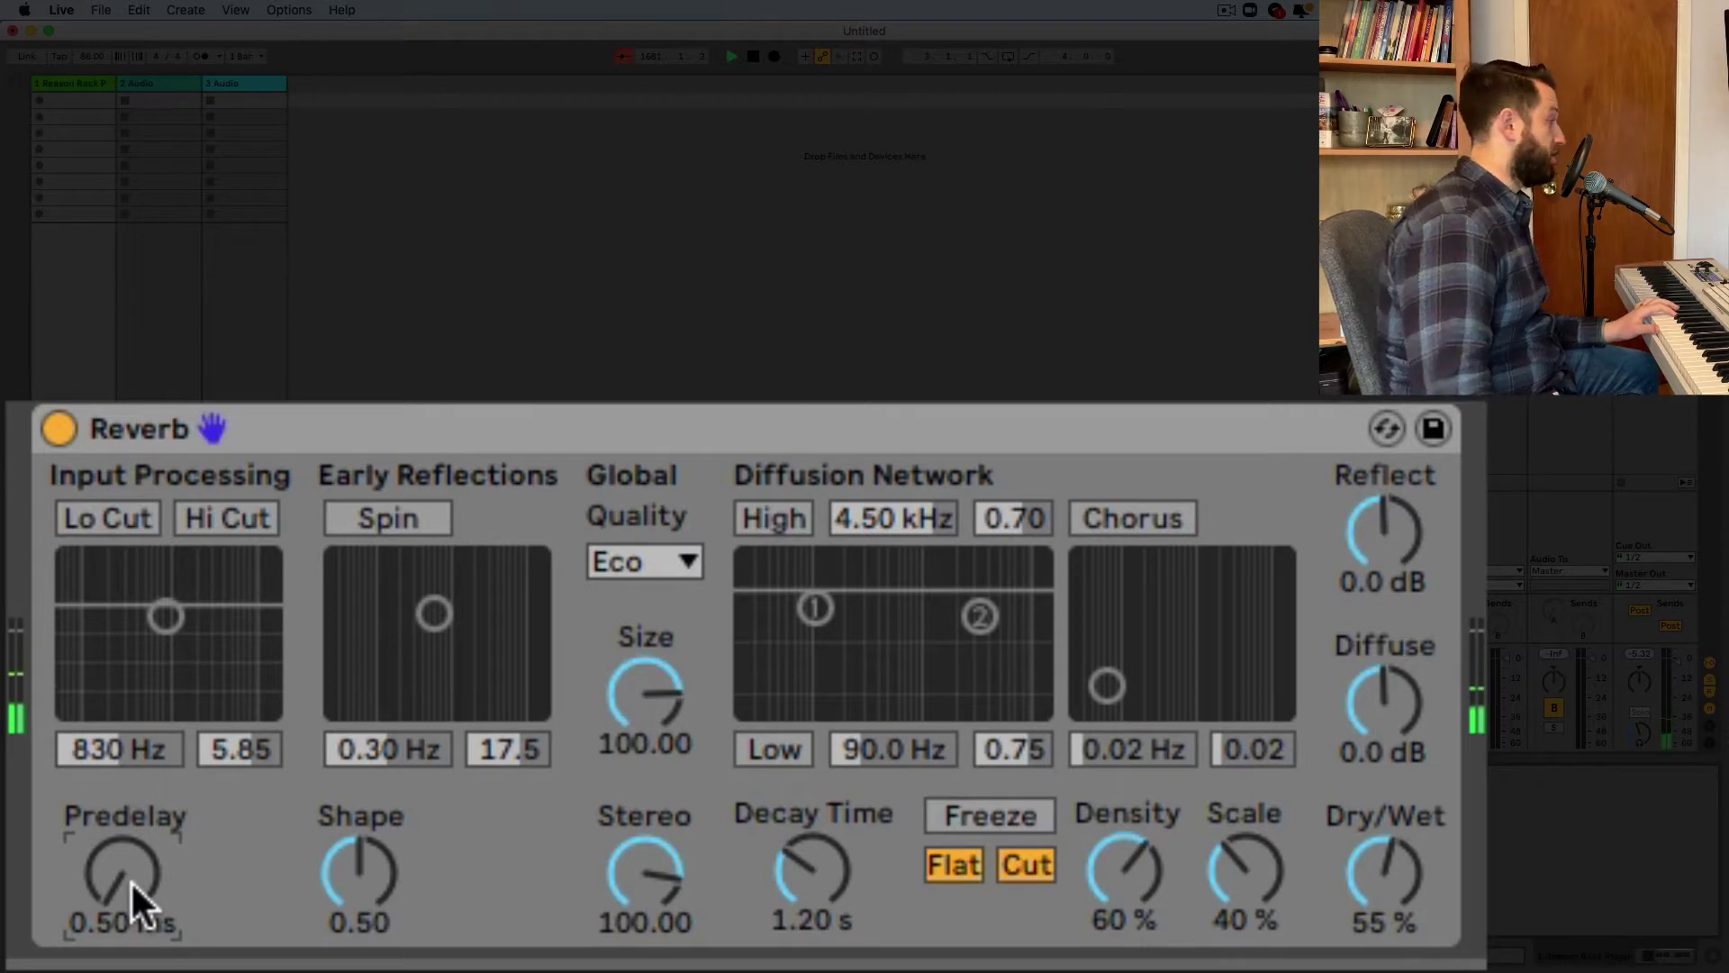
drag(134, 873, 134, 793)
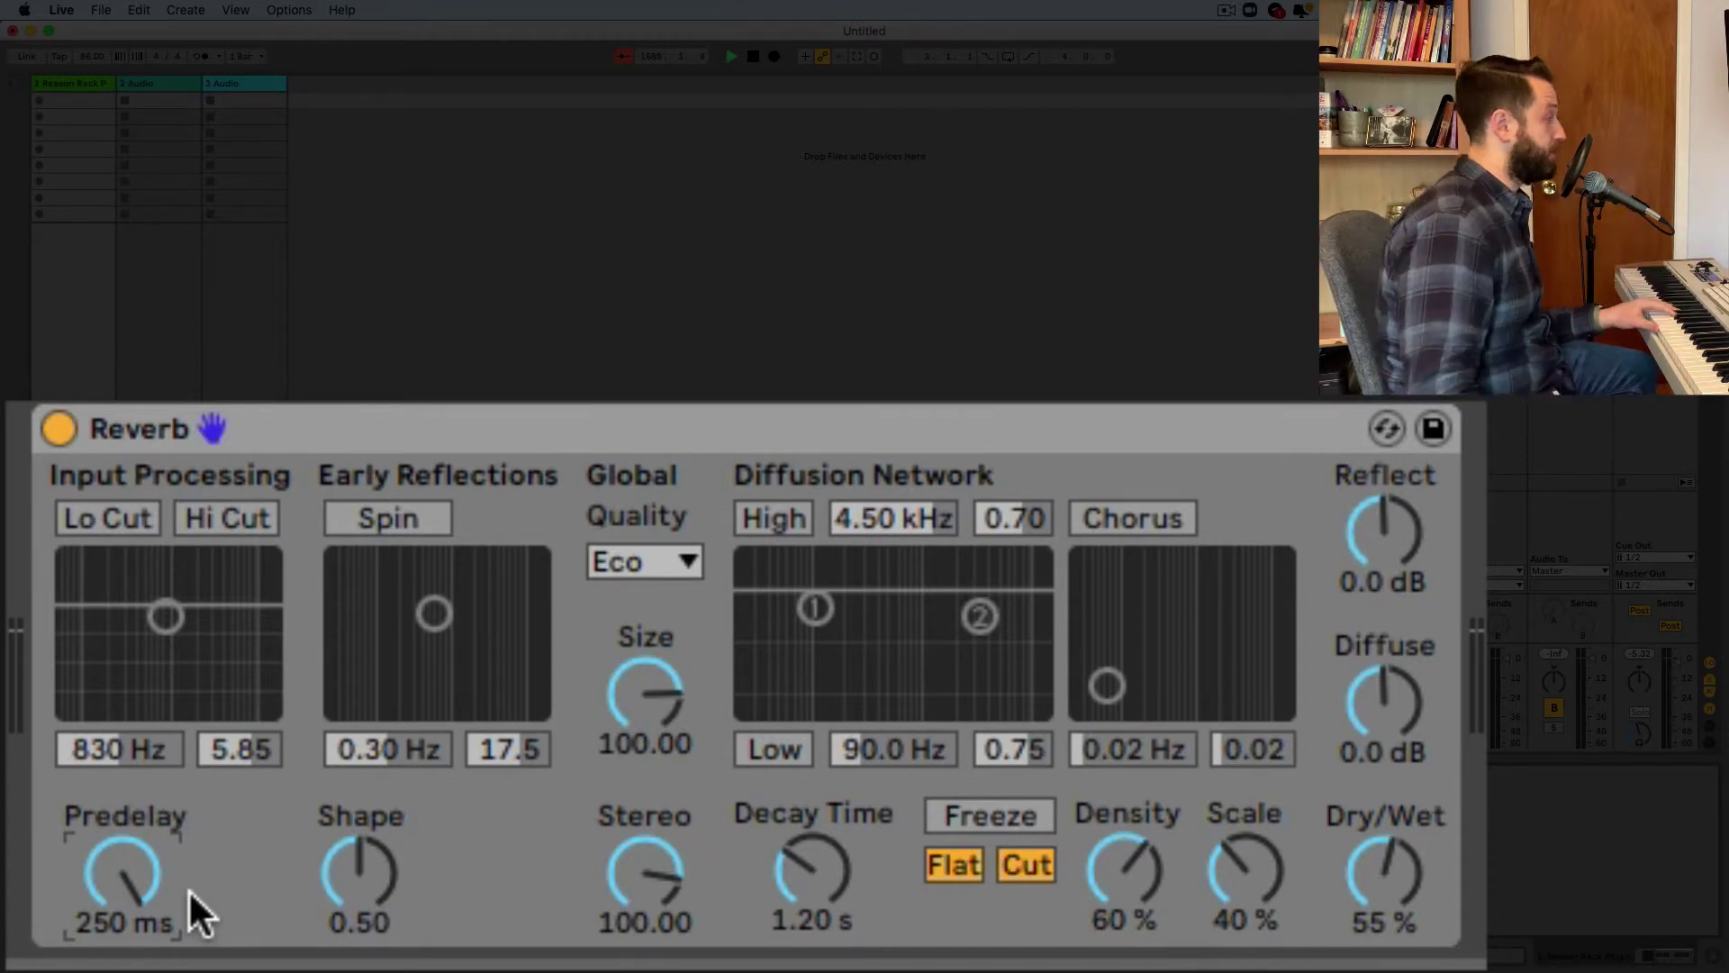
mouse_move(126, 891)
mouse_down()
mouse_move(126, 955)
mouse_move(118, 872)
mouse_up()
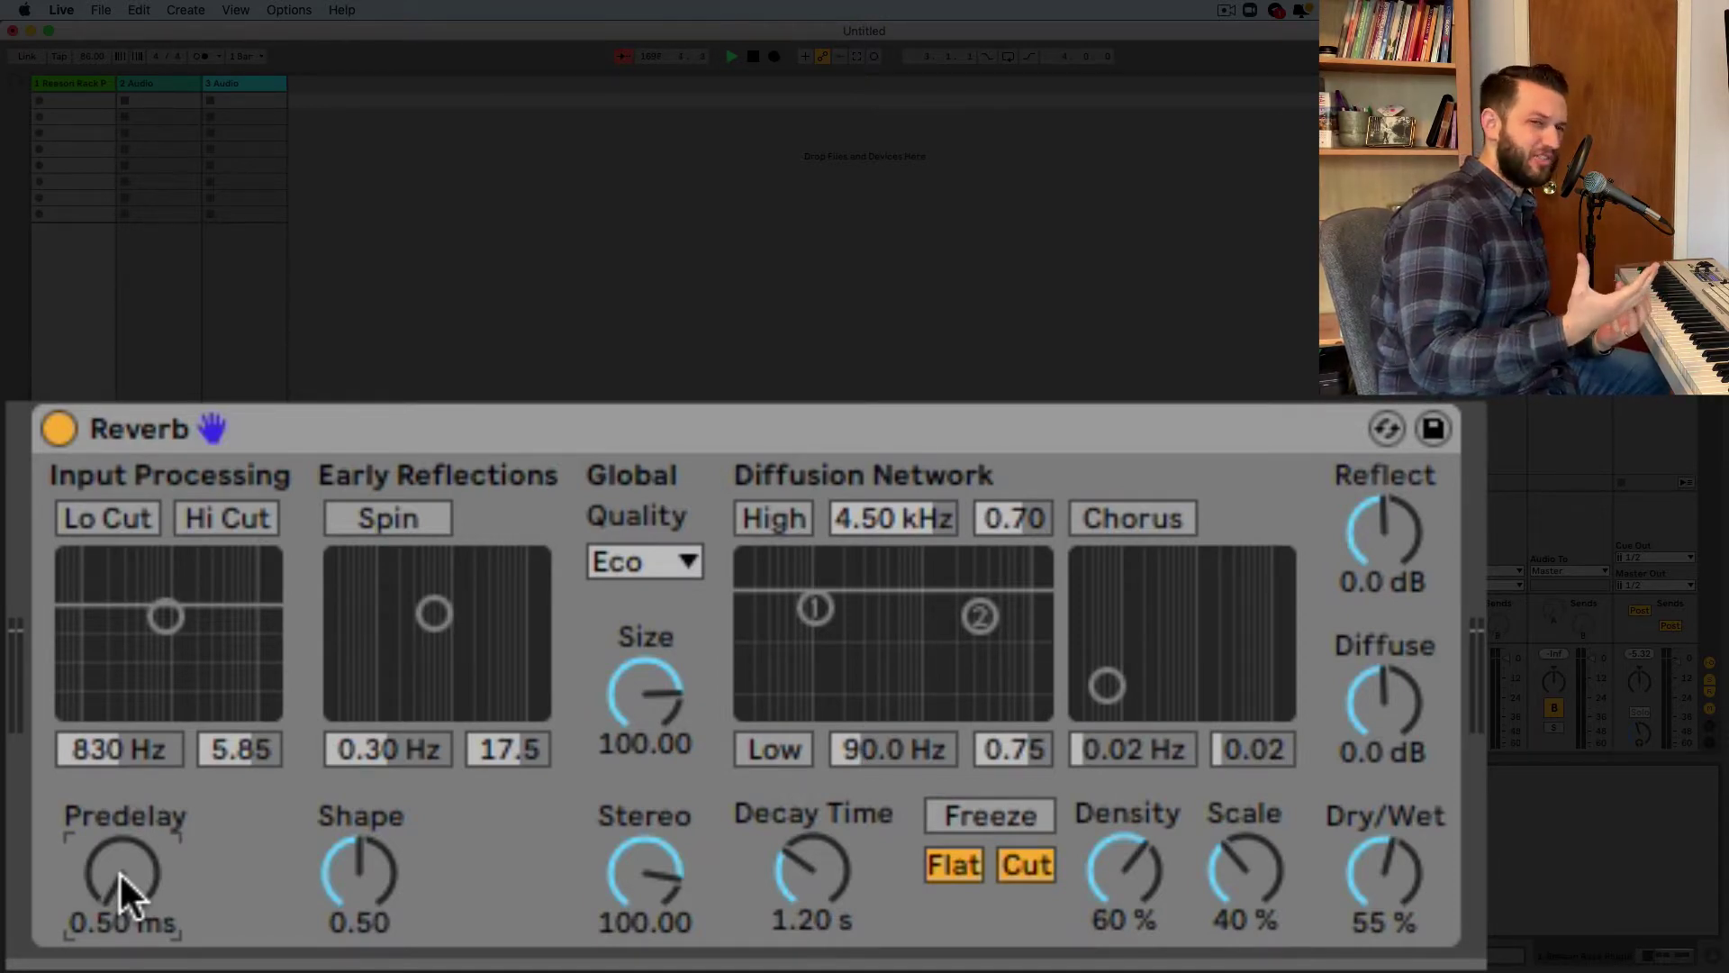
- Toggle Lo Cut and Hi Cut, then enable Lo Cut and sweep it from 6.75 kHz to 4.72 kHz
click(111, 506)
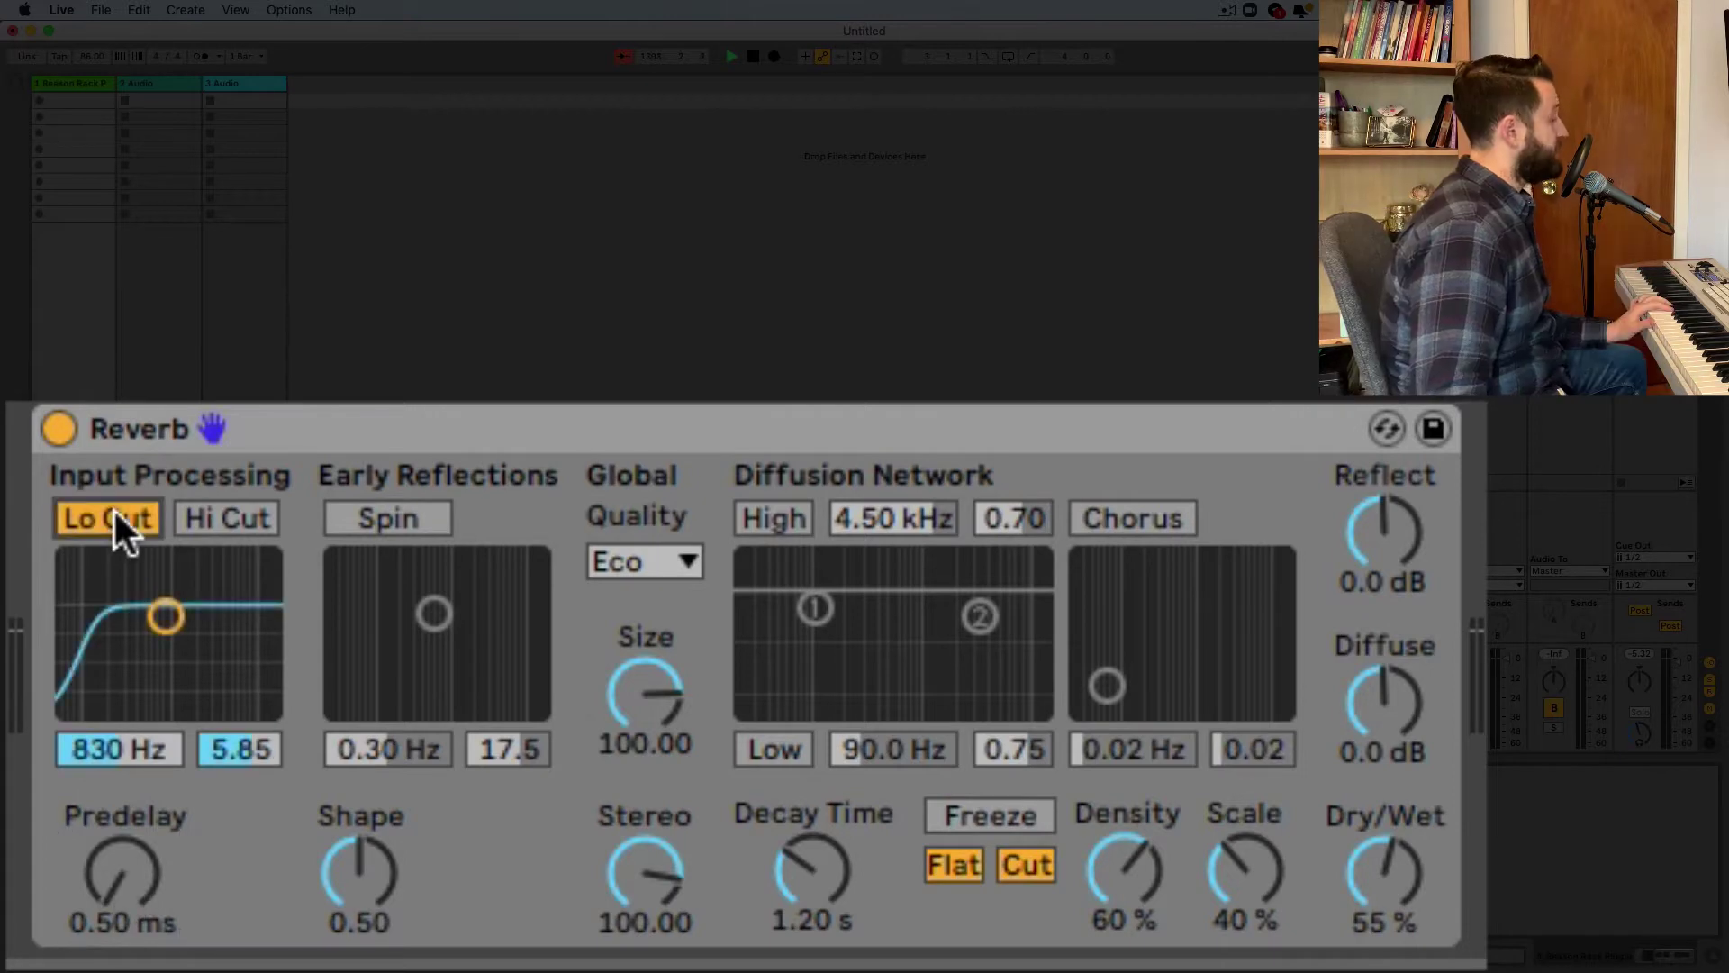
click(112, 506)
click(193, 506)
click(193, 506)
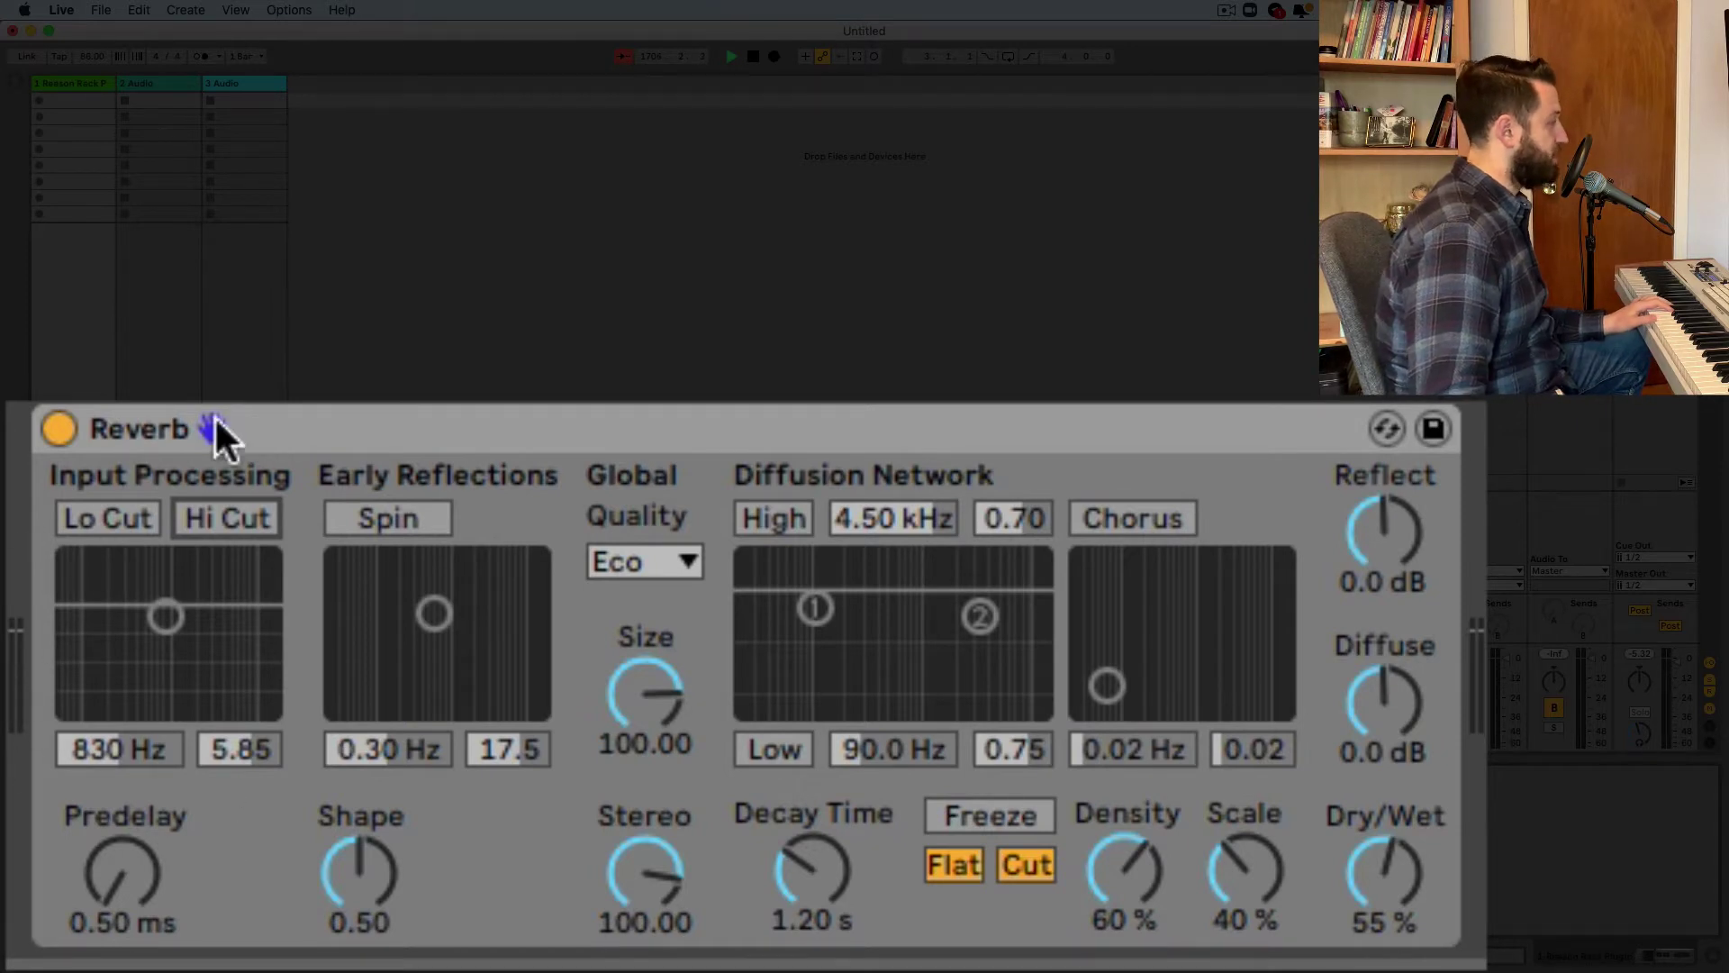
click(129, 502)
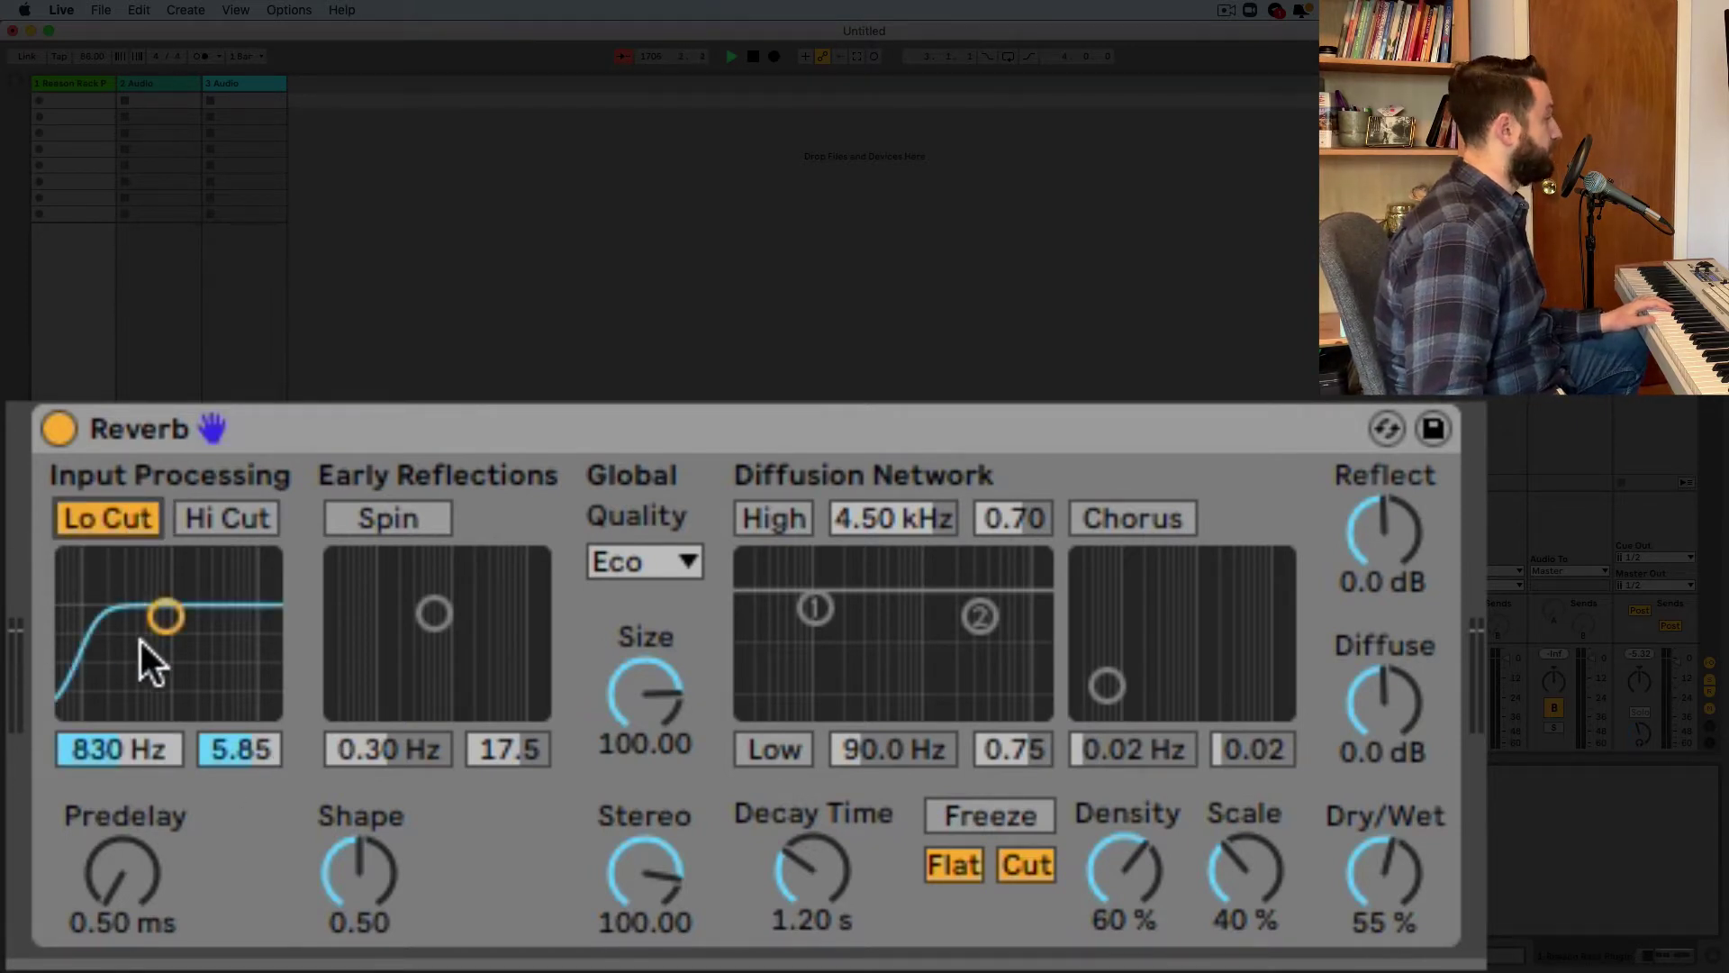
drag(165, 616, 231, 685)
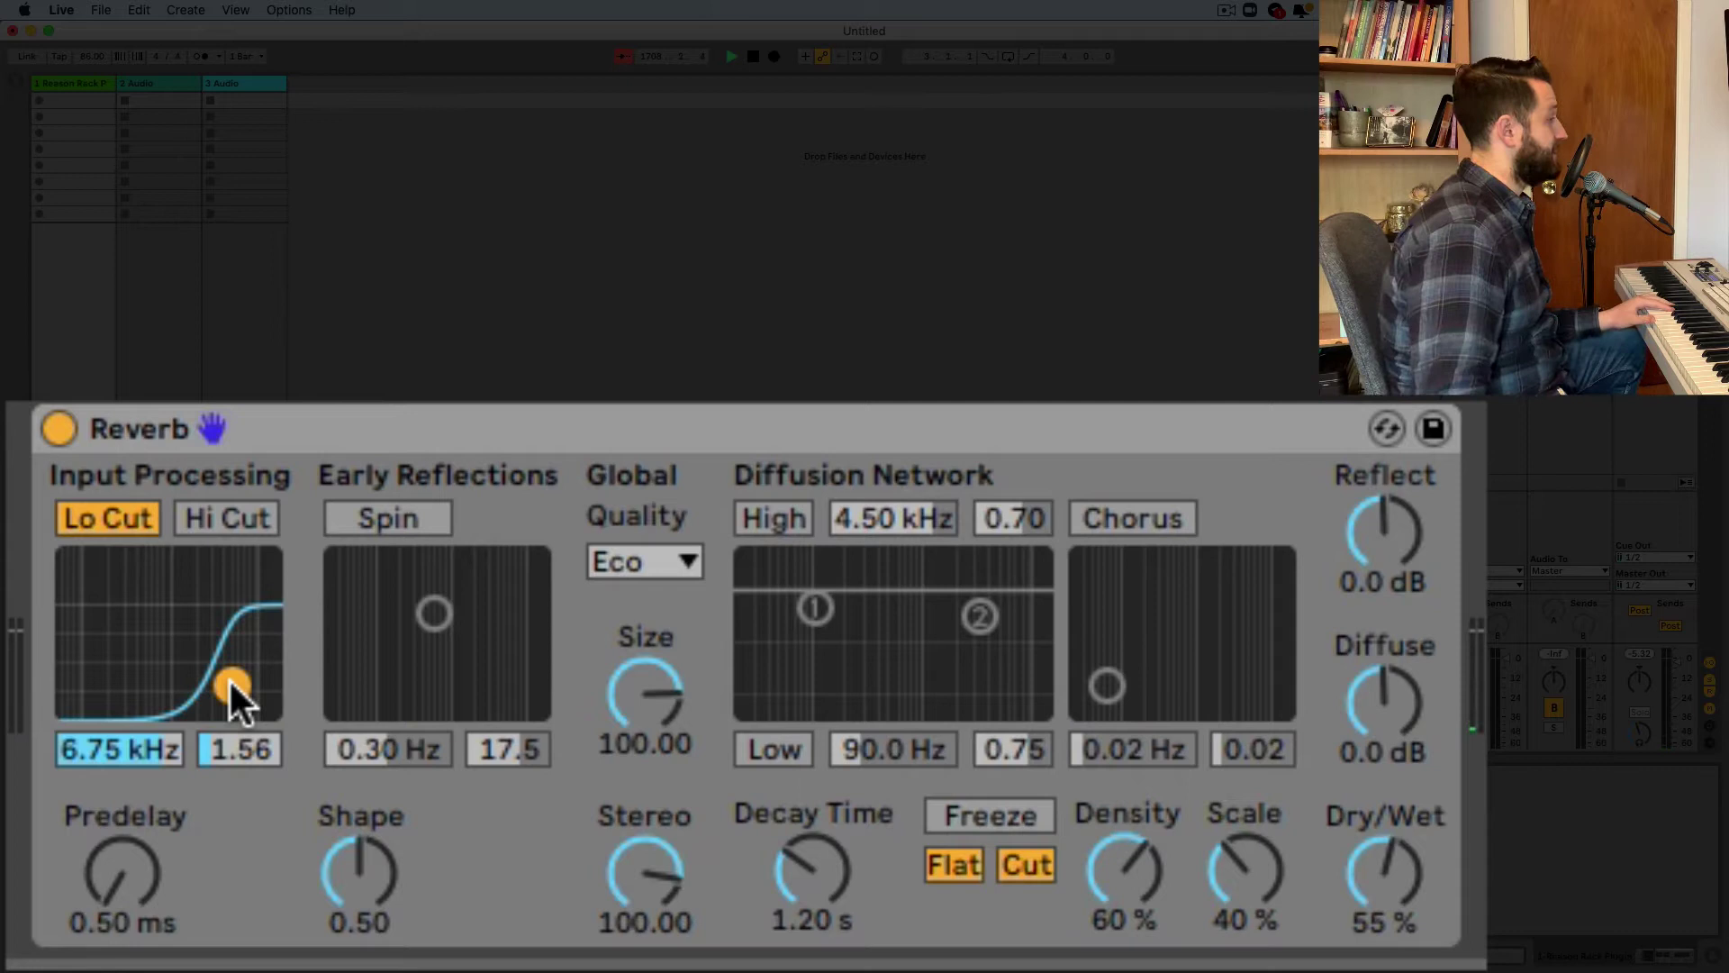
drag(229, 677, 221, 671)
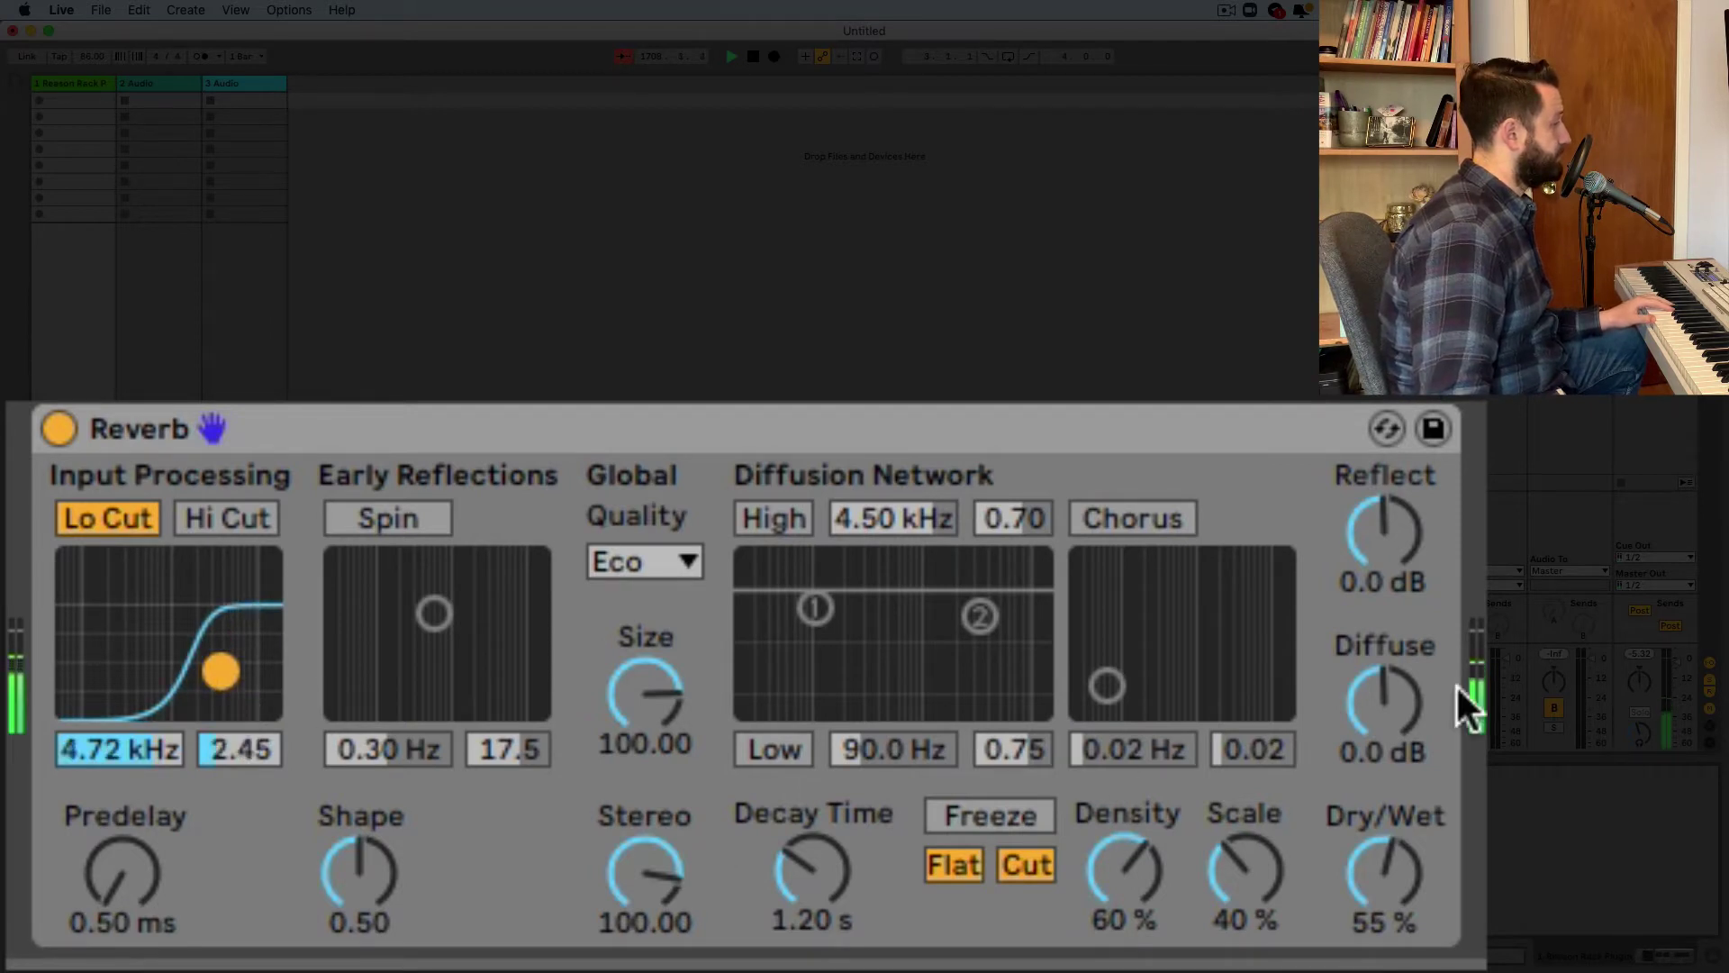
- Try Diffuse at 6.0 dB while sweeping Lo Cut lower, then reset Diffuse to 0.0 dB and disable Lo Cut
drag(1403, 710, 1407, 712)
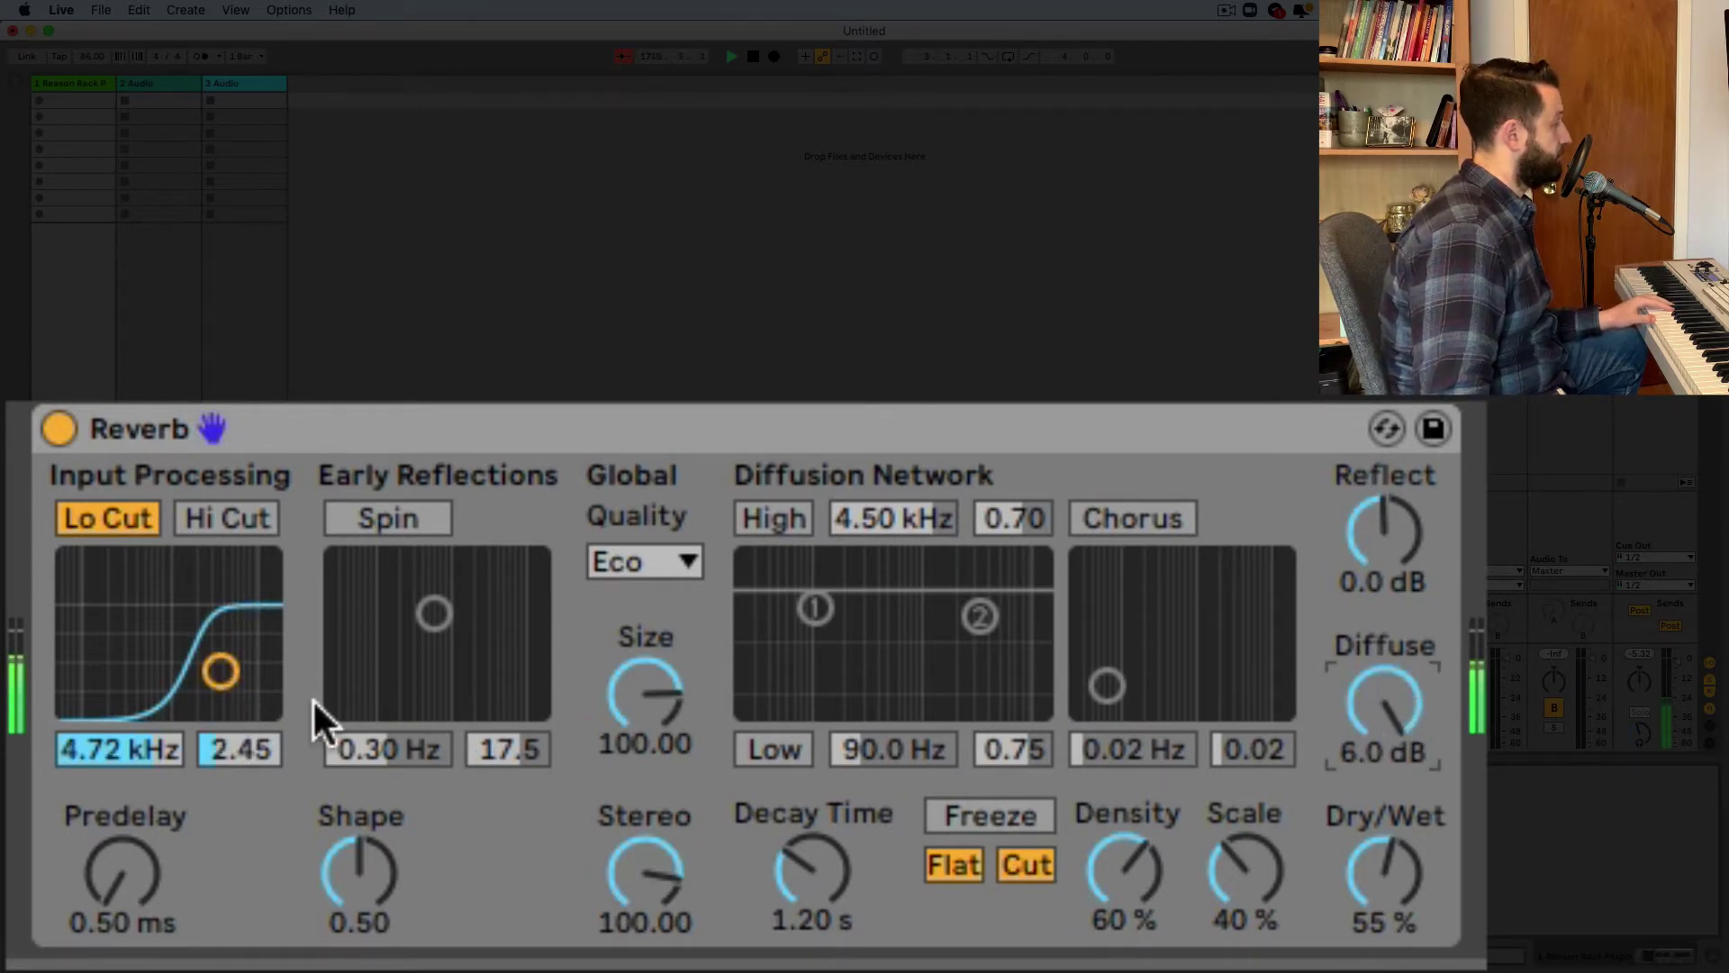
mouse_move(220, 671)
mouse_down()
mouse_move(73, 671)
mouse_move(194, 671)
mouse_up()
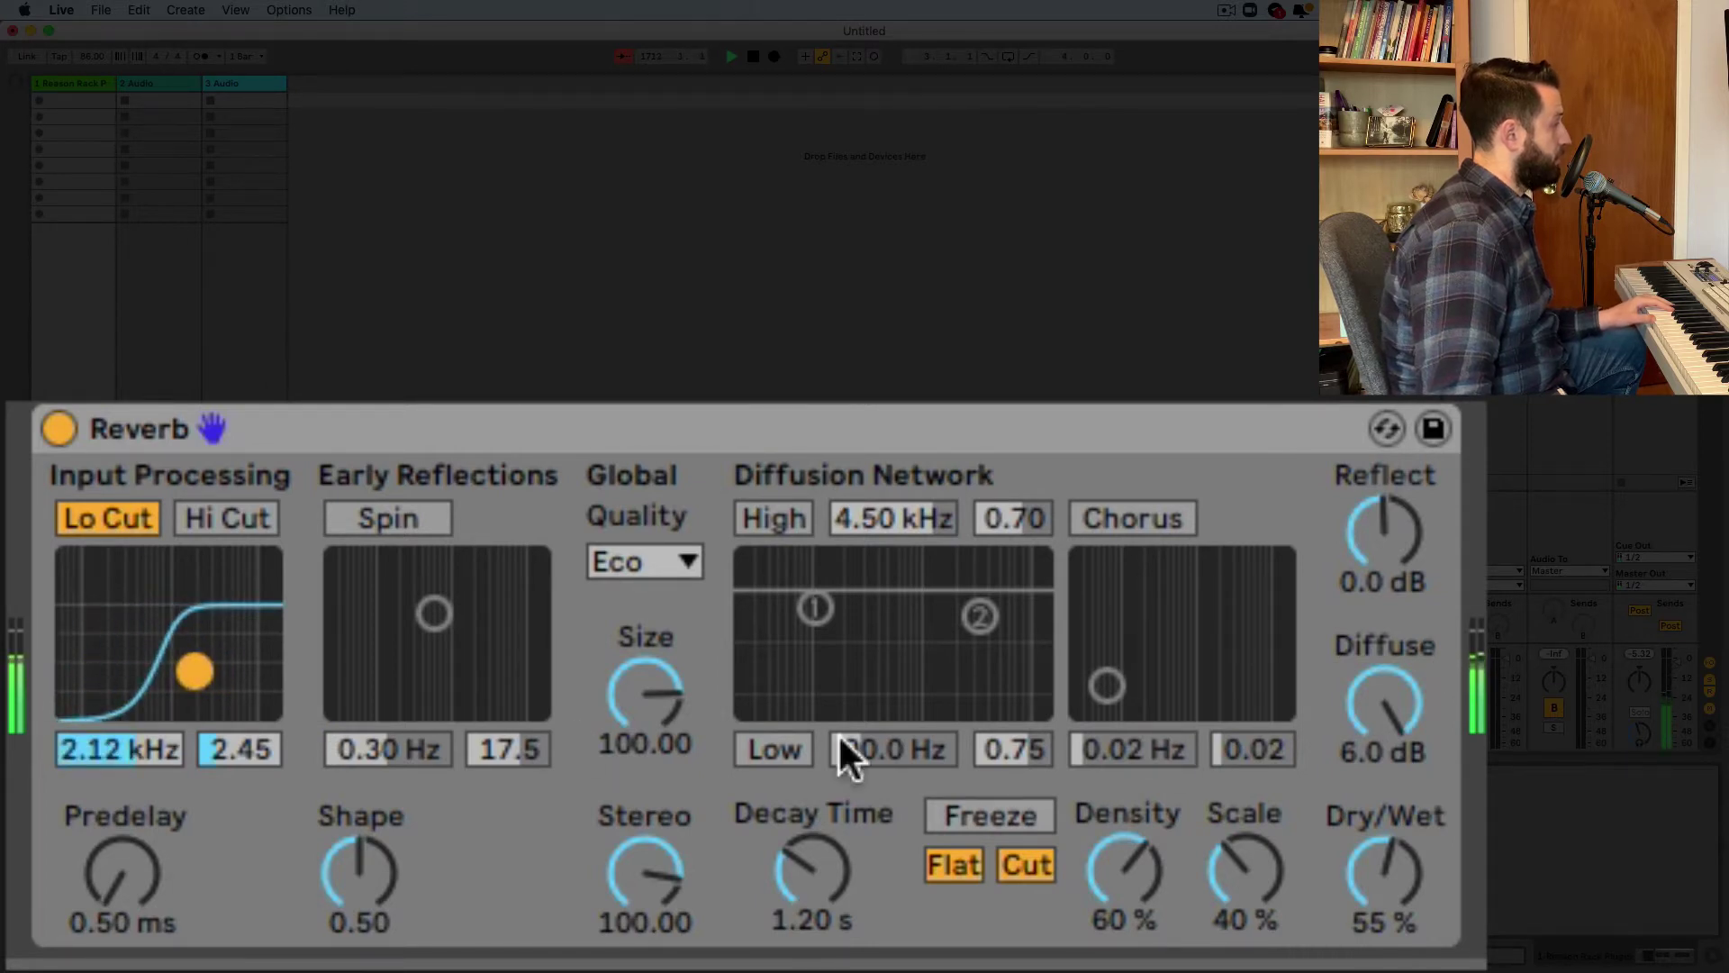
double_click(1397, 718)
click(124, 530)
- Enable Hi Cut, sweep it from about 298 Hz to 868 Hz, then turn it off
click(239, 526)
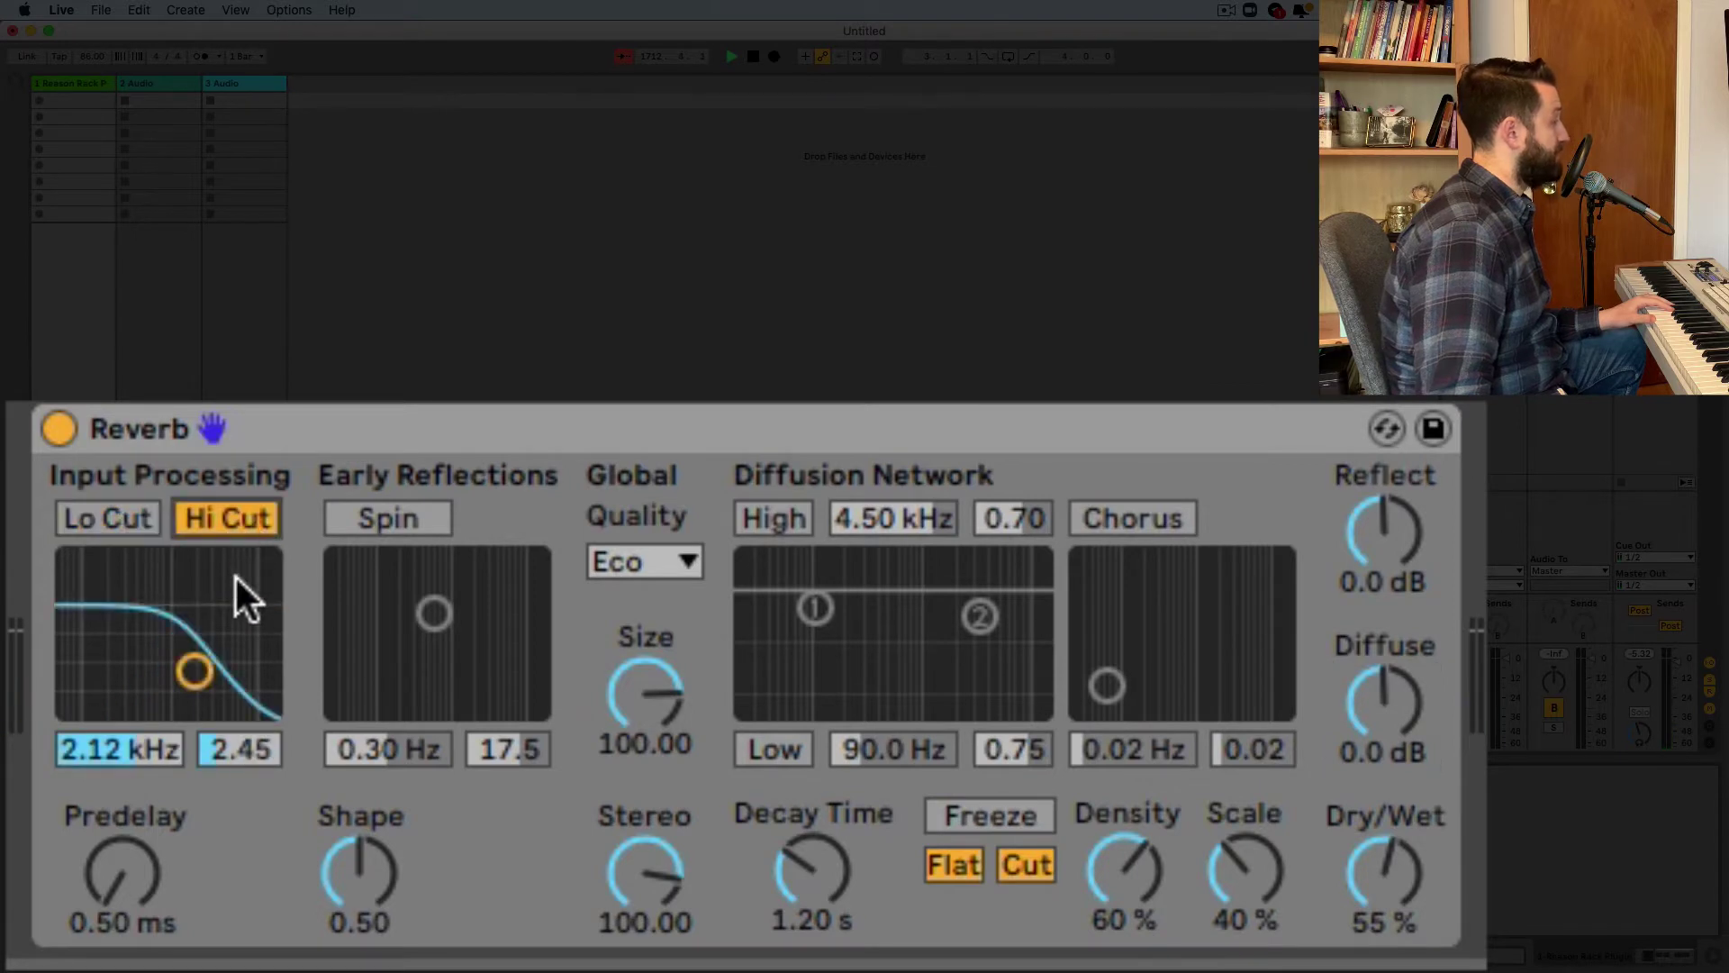
drag(193, 672, 130, 654)
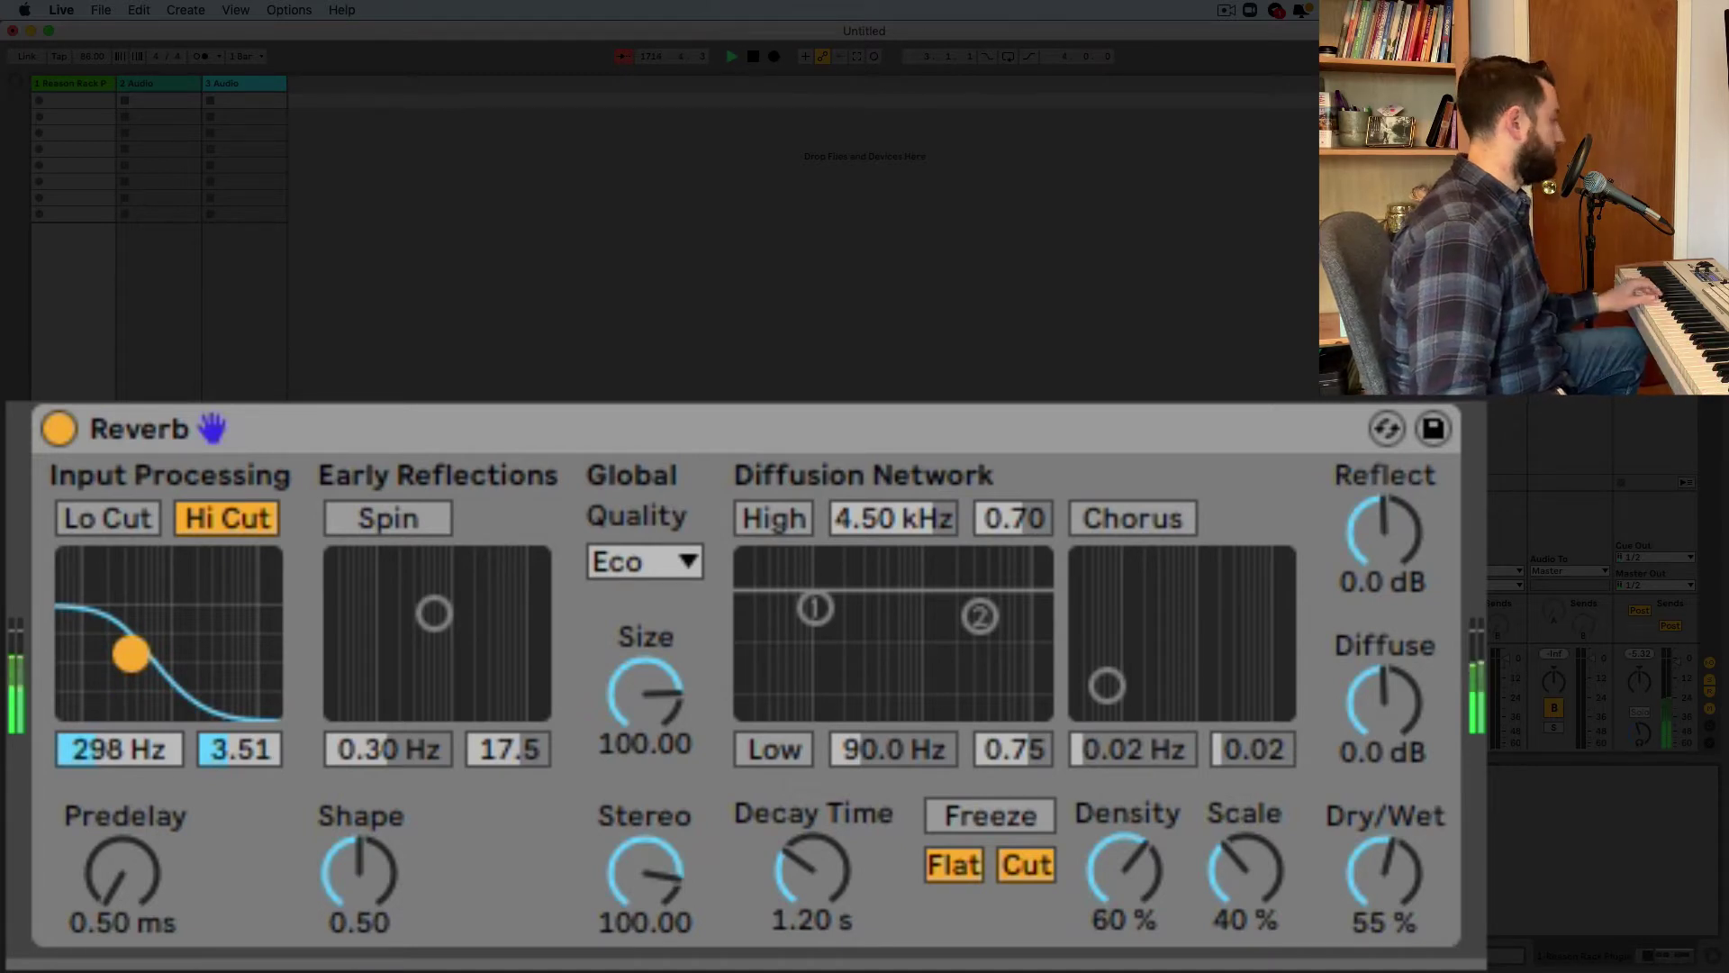
mouse_move(130, 653)
mouse_down()
mouse_move(110, 686)
mouse_move(165, 656)
mouse_up()
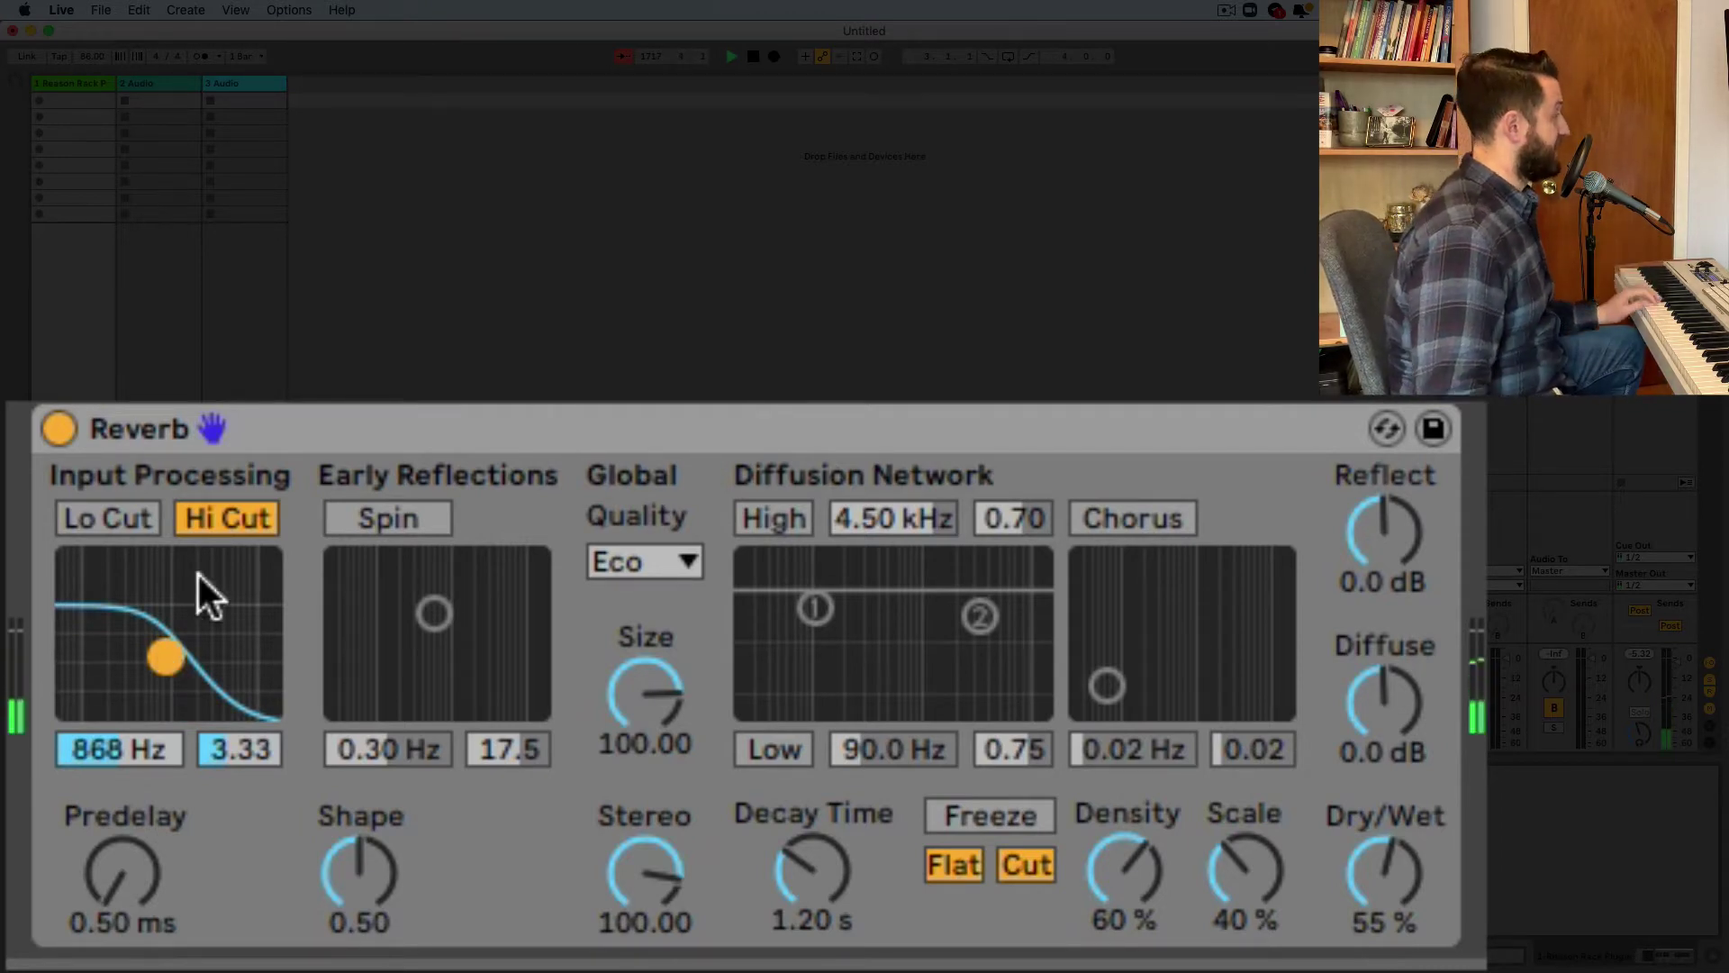
click(208, 509)
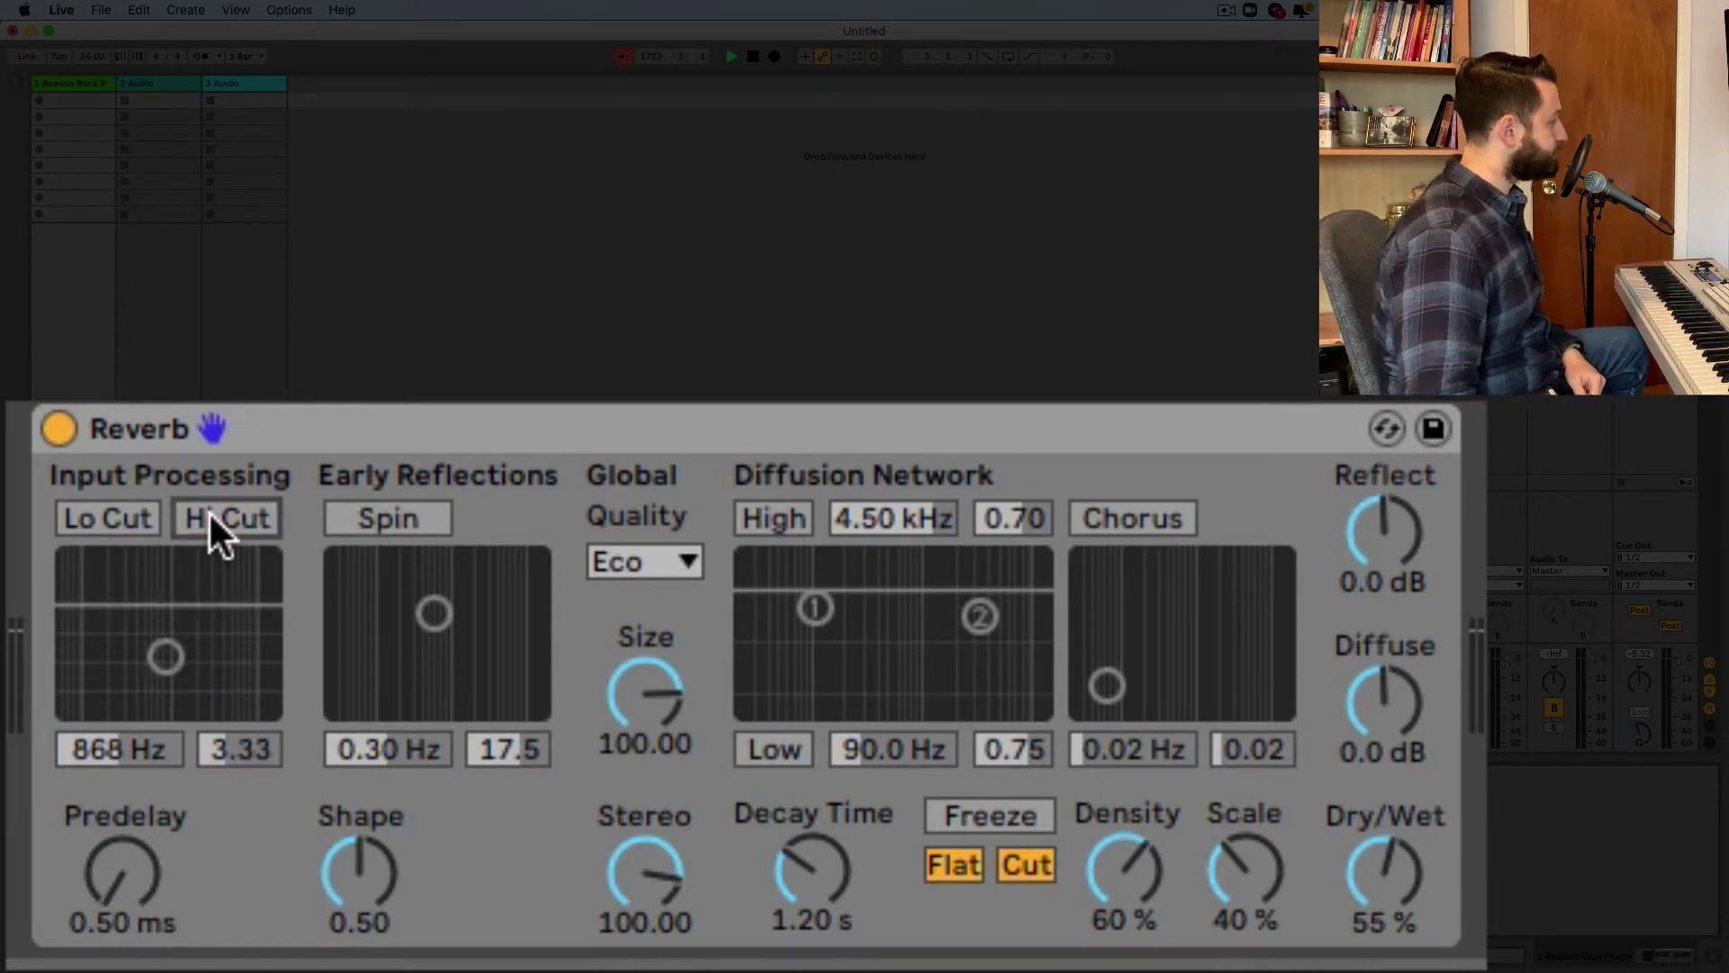
- Re-enable Spin at 1.30 Hz with amount 55.0, leave Lo Cut off, and turn Reflect to -30 dB
click(398, 517)
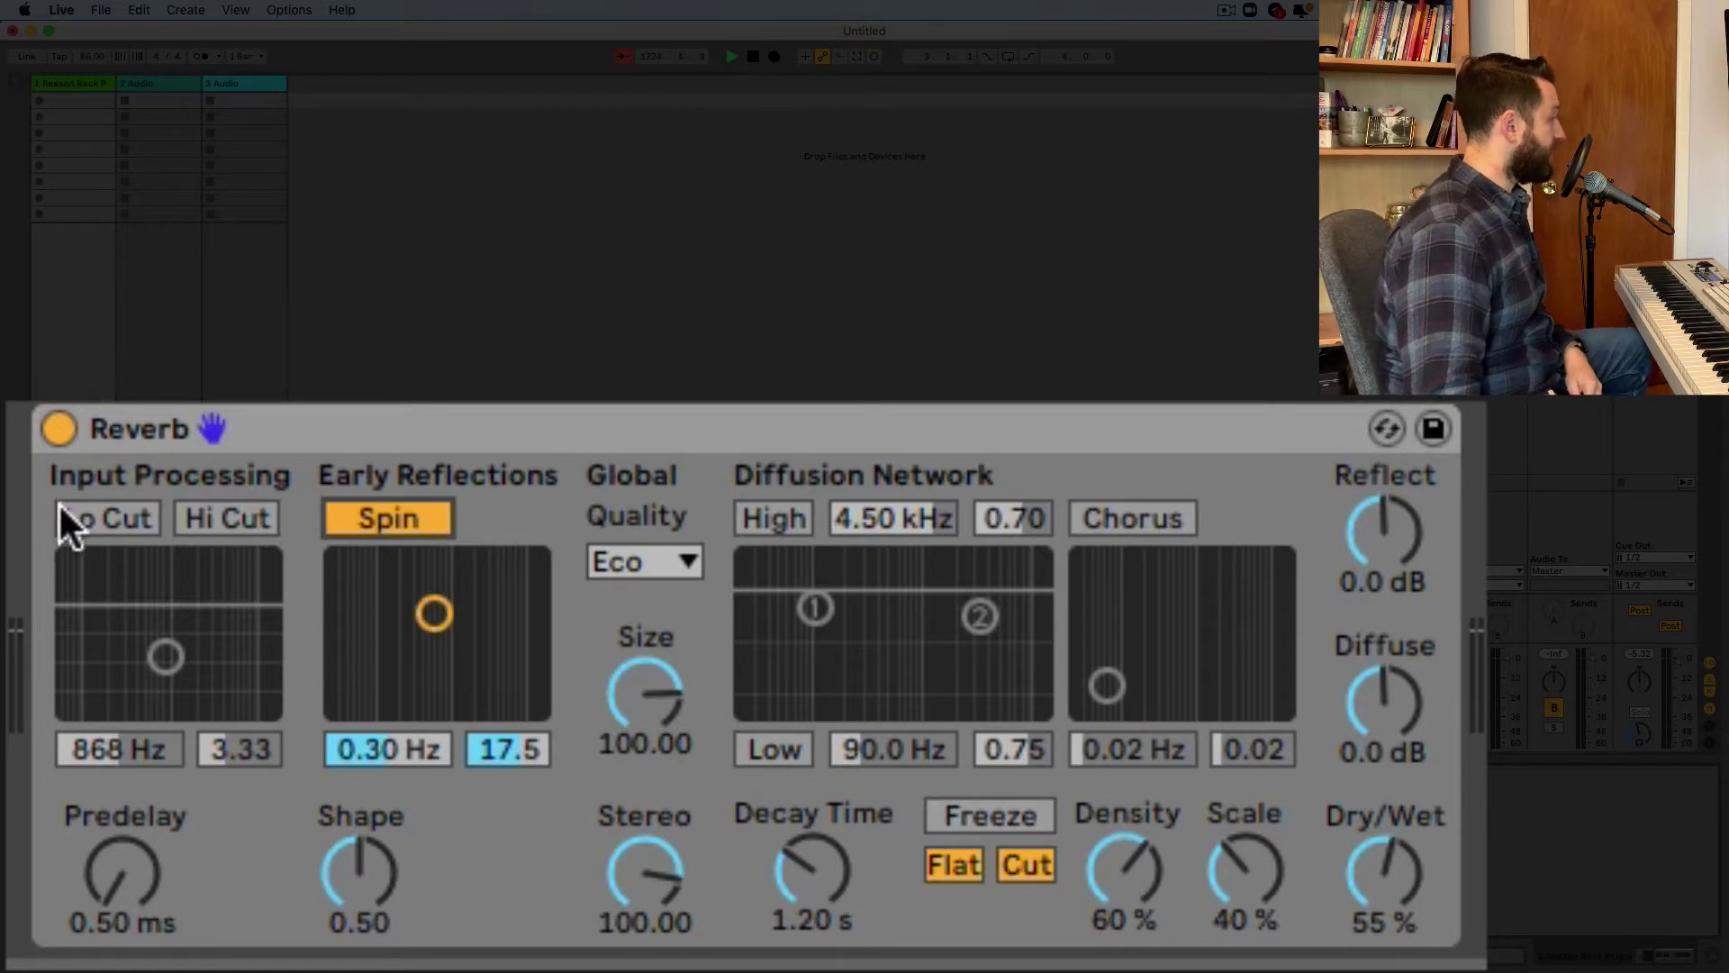
click(93, 518)
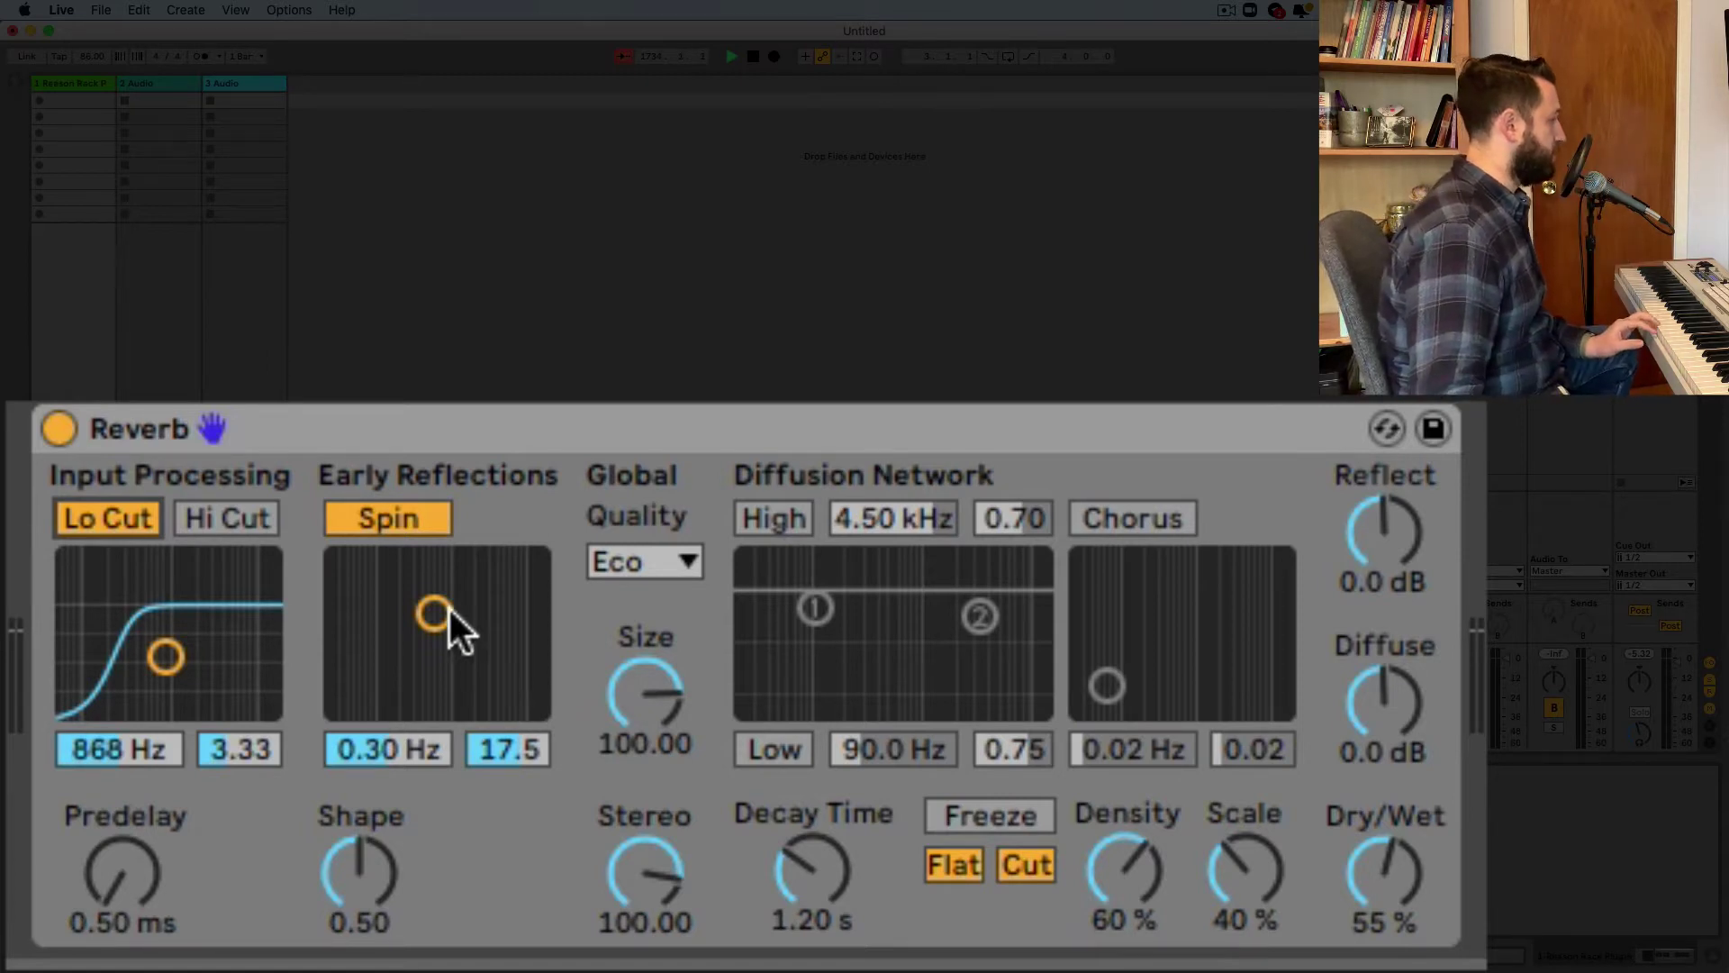
drag(441, 608, 533, 563)
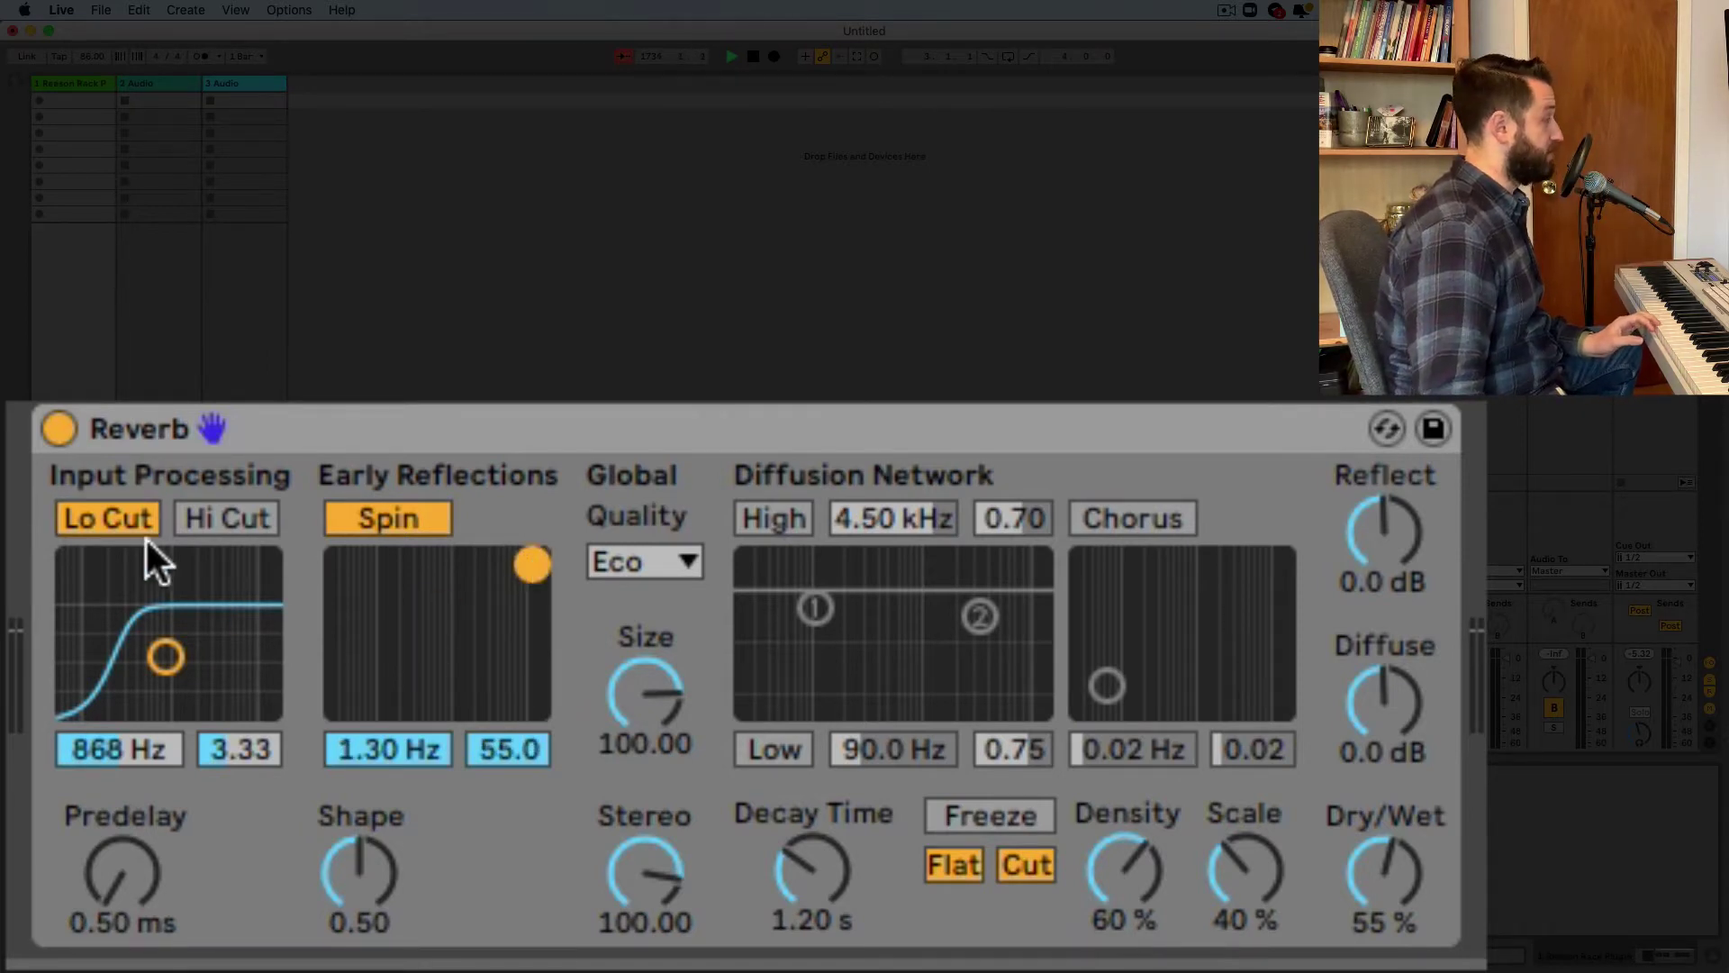
click(135, 506)
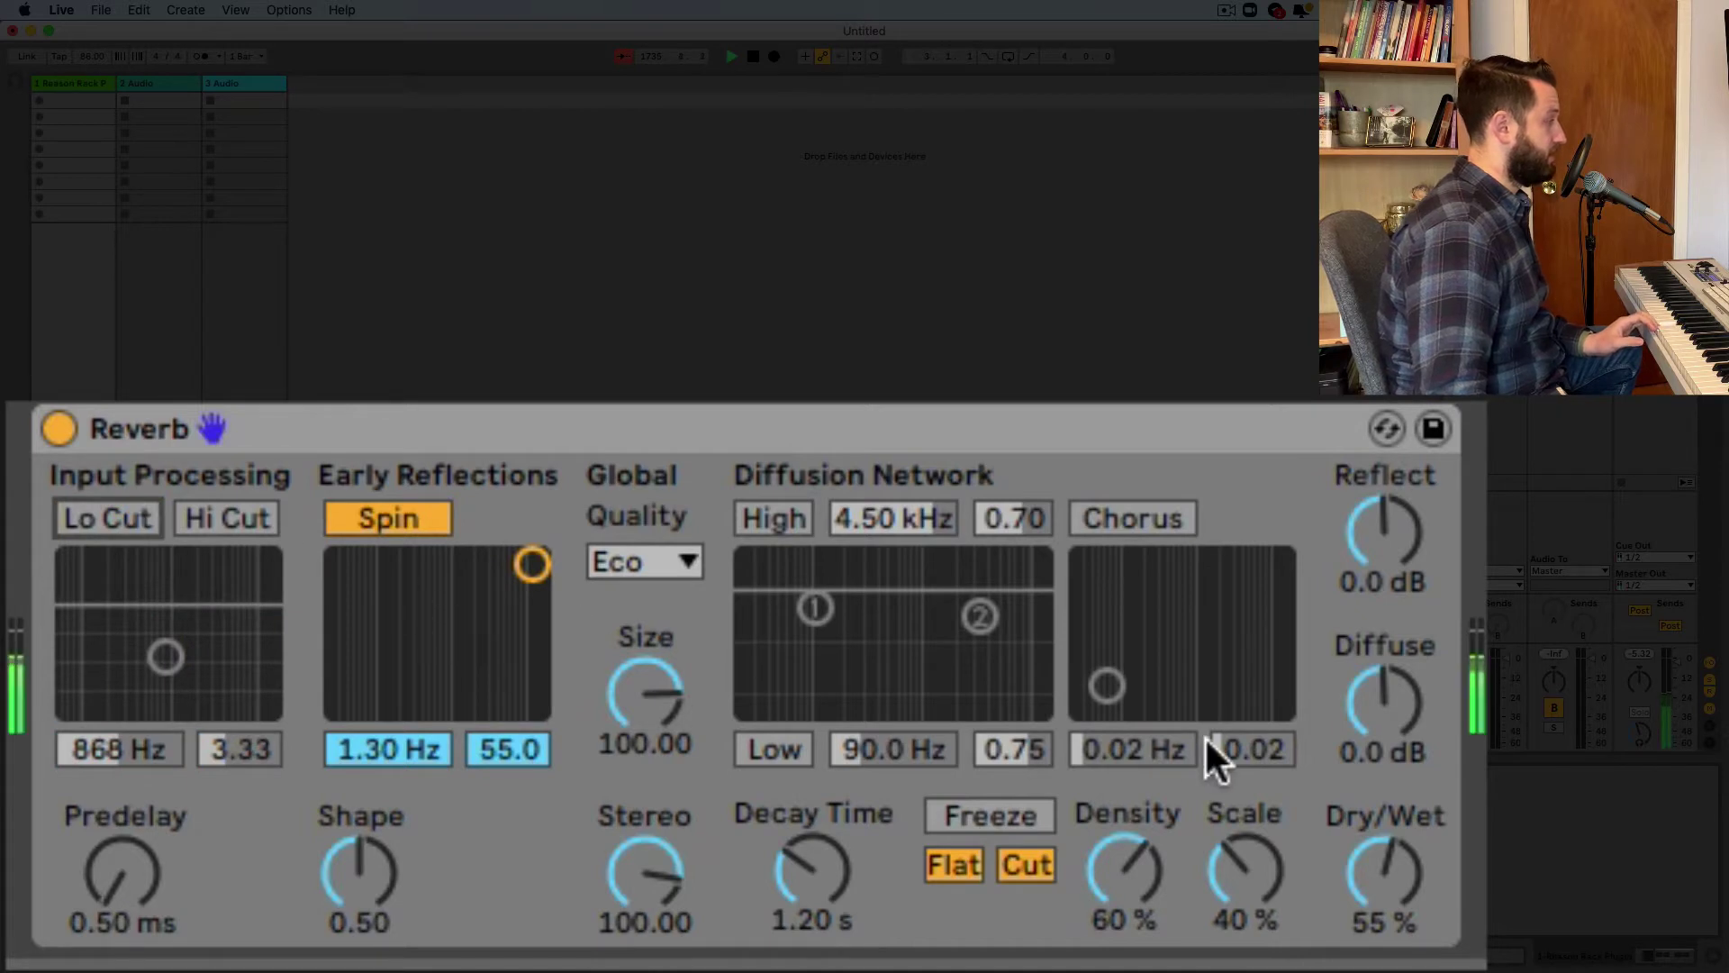
drag(1383, 533, 1382, 559)
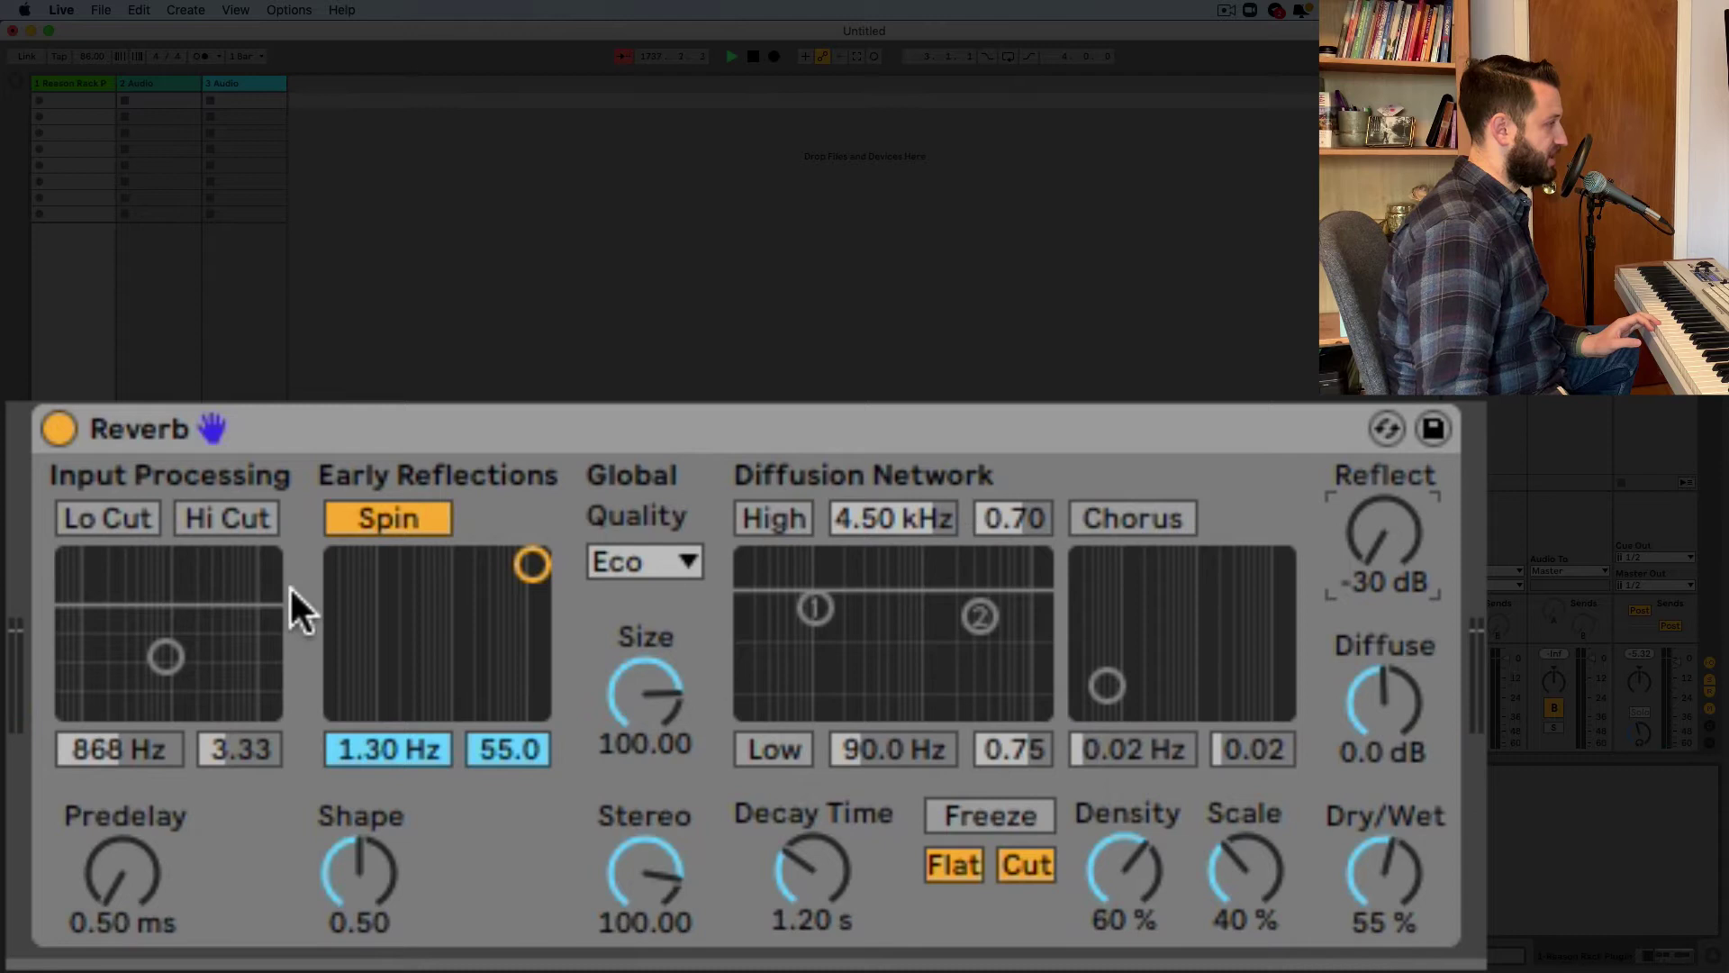
- Turn Diffuse down to -27 dB and reset Reflect, then raise it to 6.0 dB
drag(1365, 694, 1365, 716)
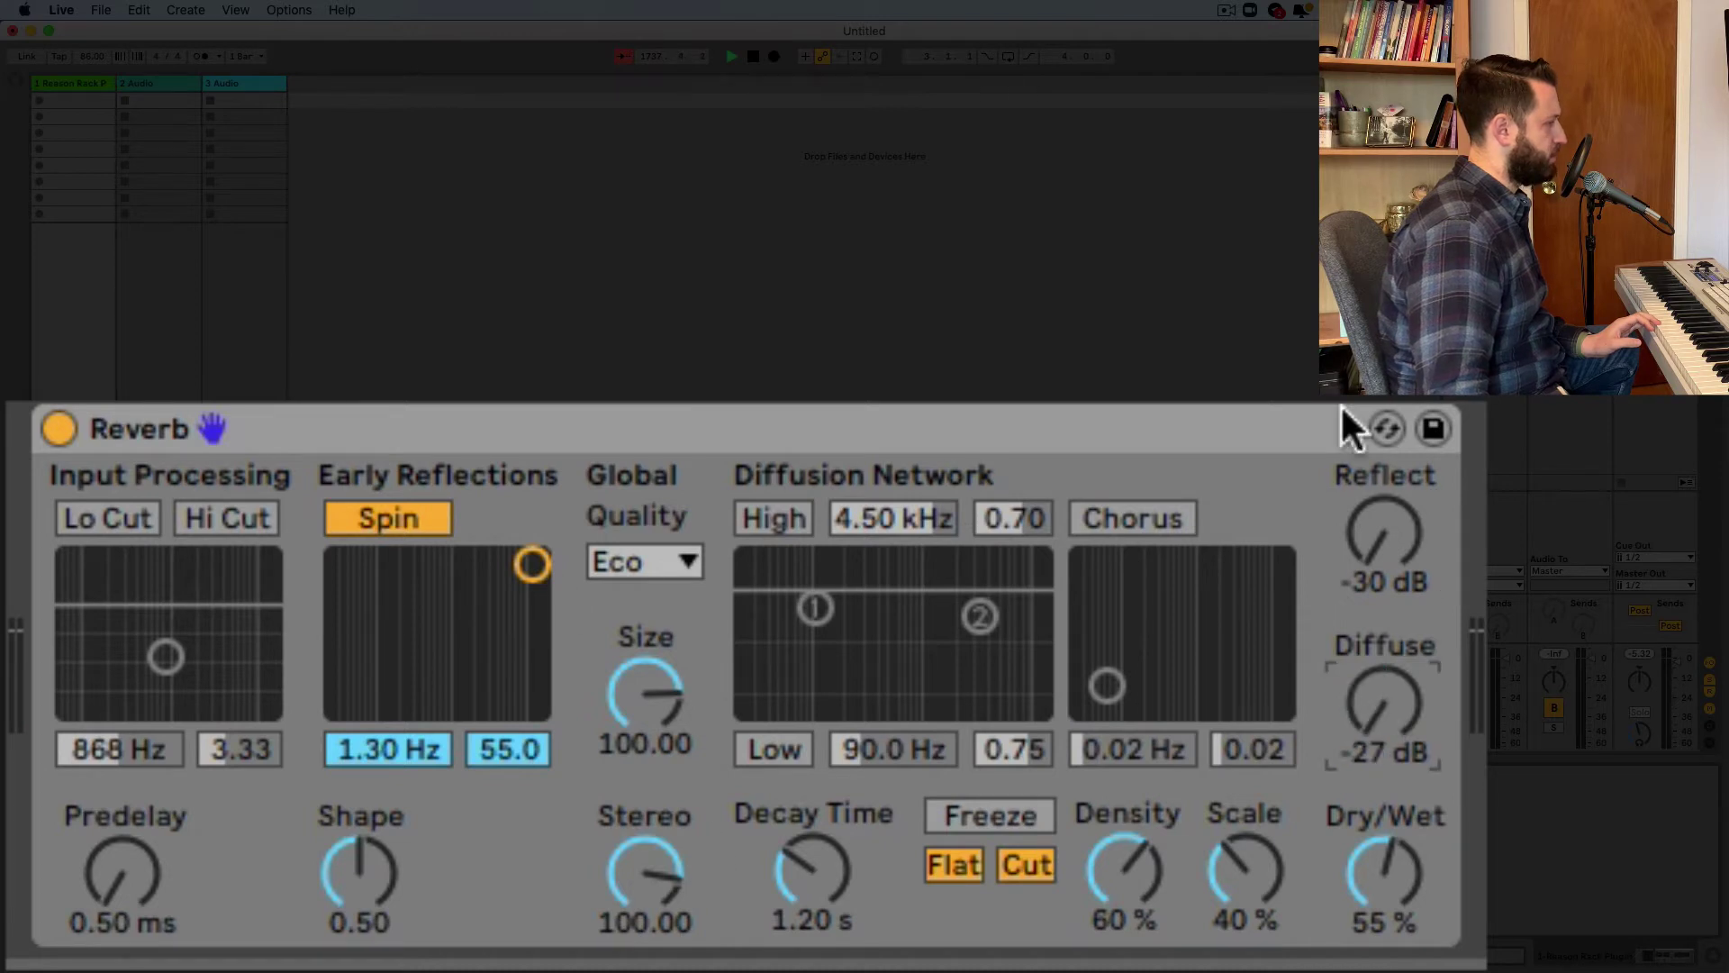
click(1370, 502)
key(Delete)
drag(1412, 536, 1412, 484)
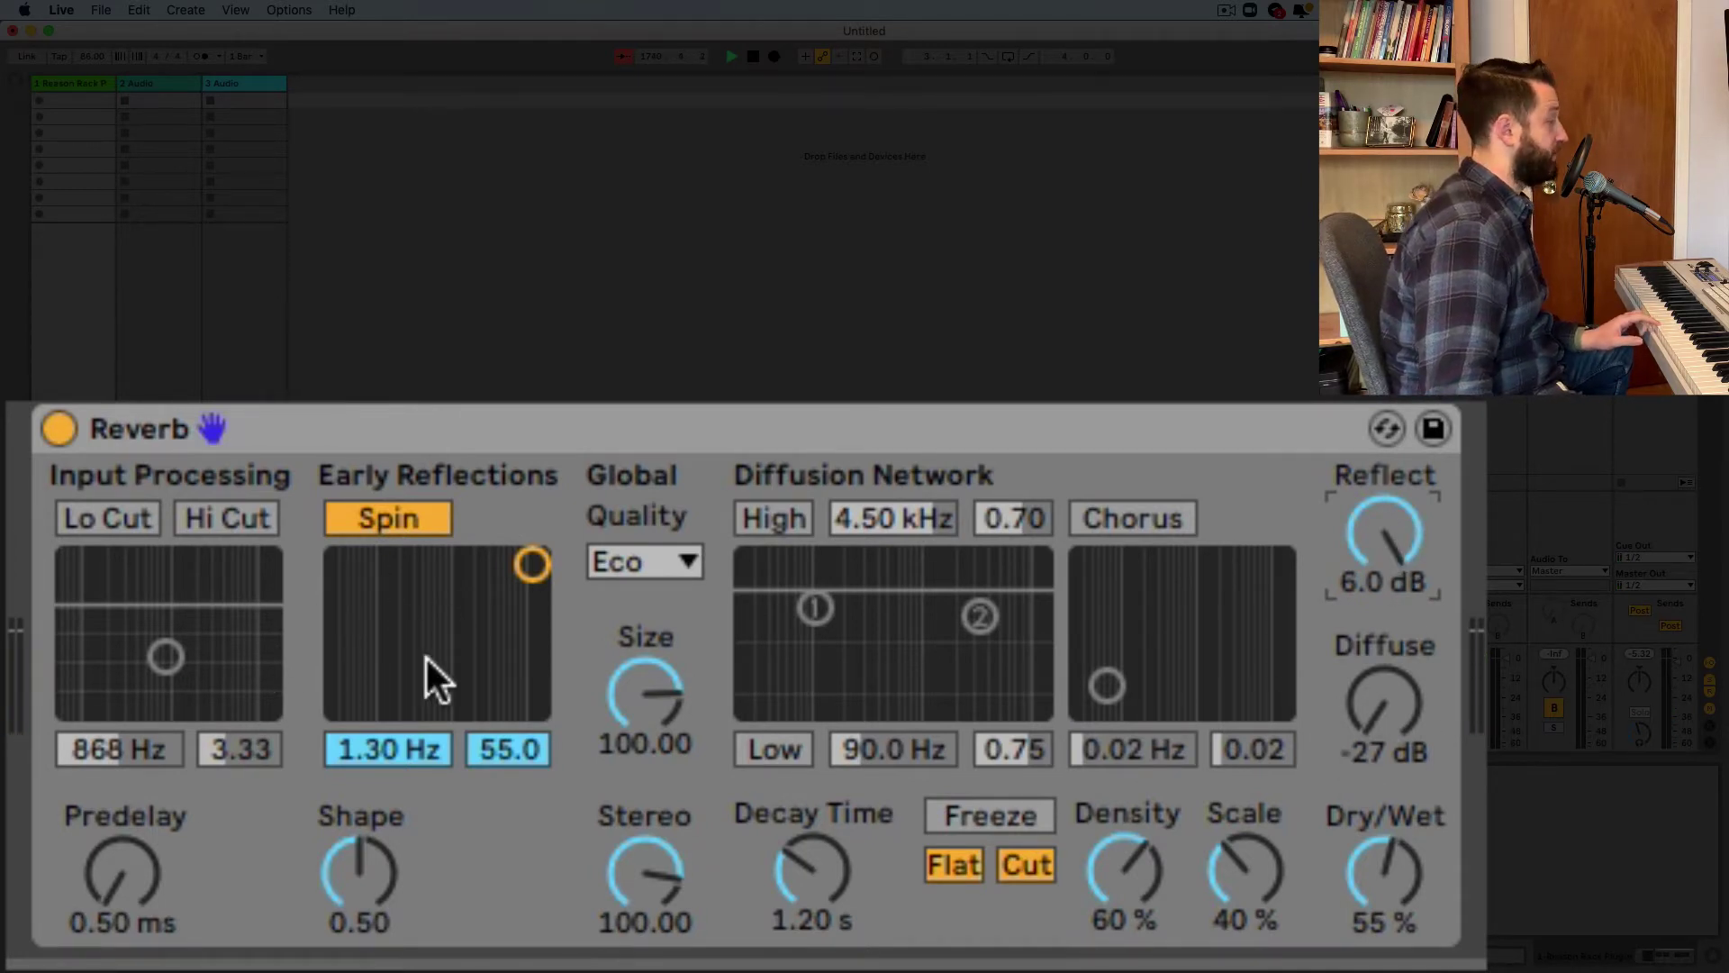
- Sweep the Spin amount and rate, settling on amount 28.1 and rate 0.57 Hz
drag(502, 748, 503, 867)
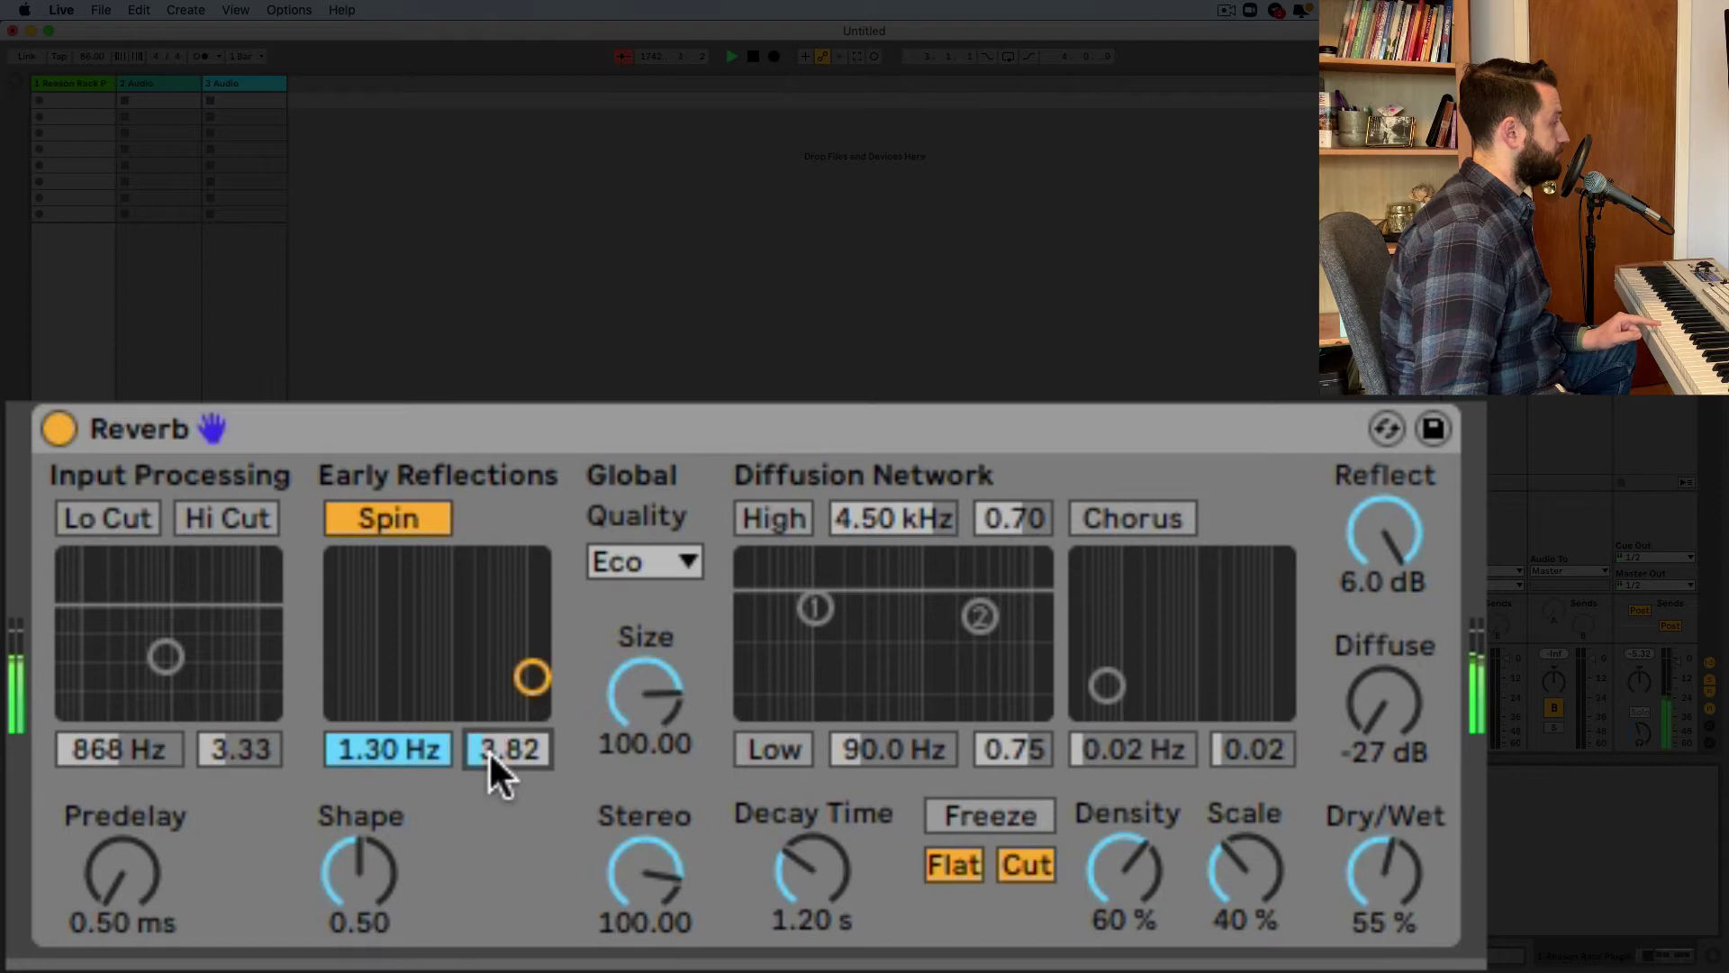
drag(451, 756, 451, 806)
drag(509, 748, 509, 684)
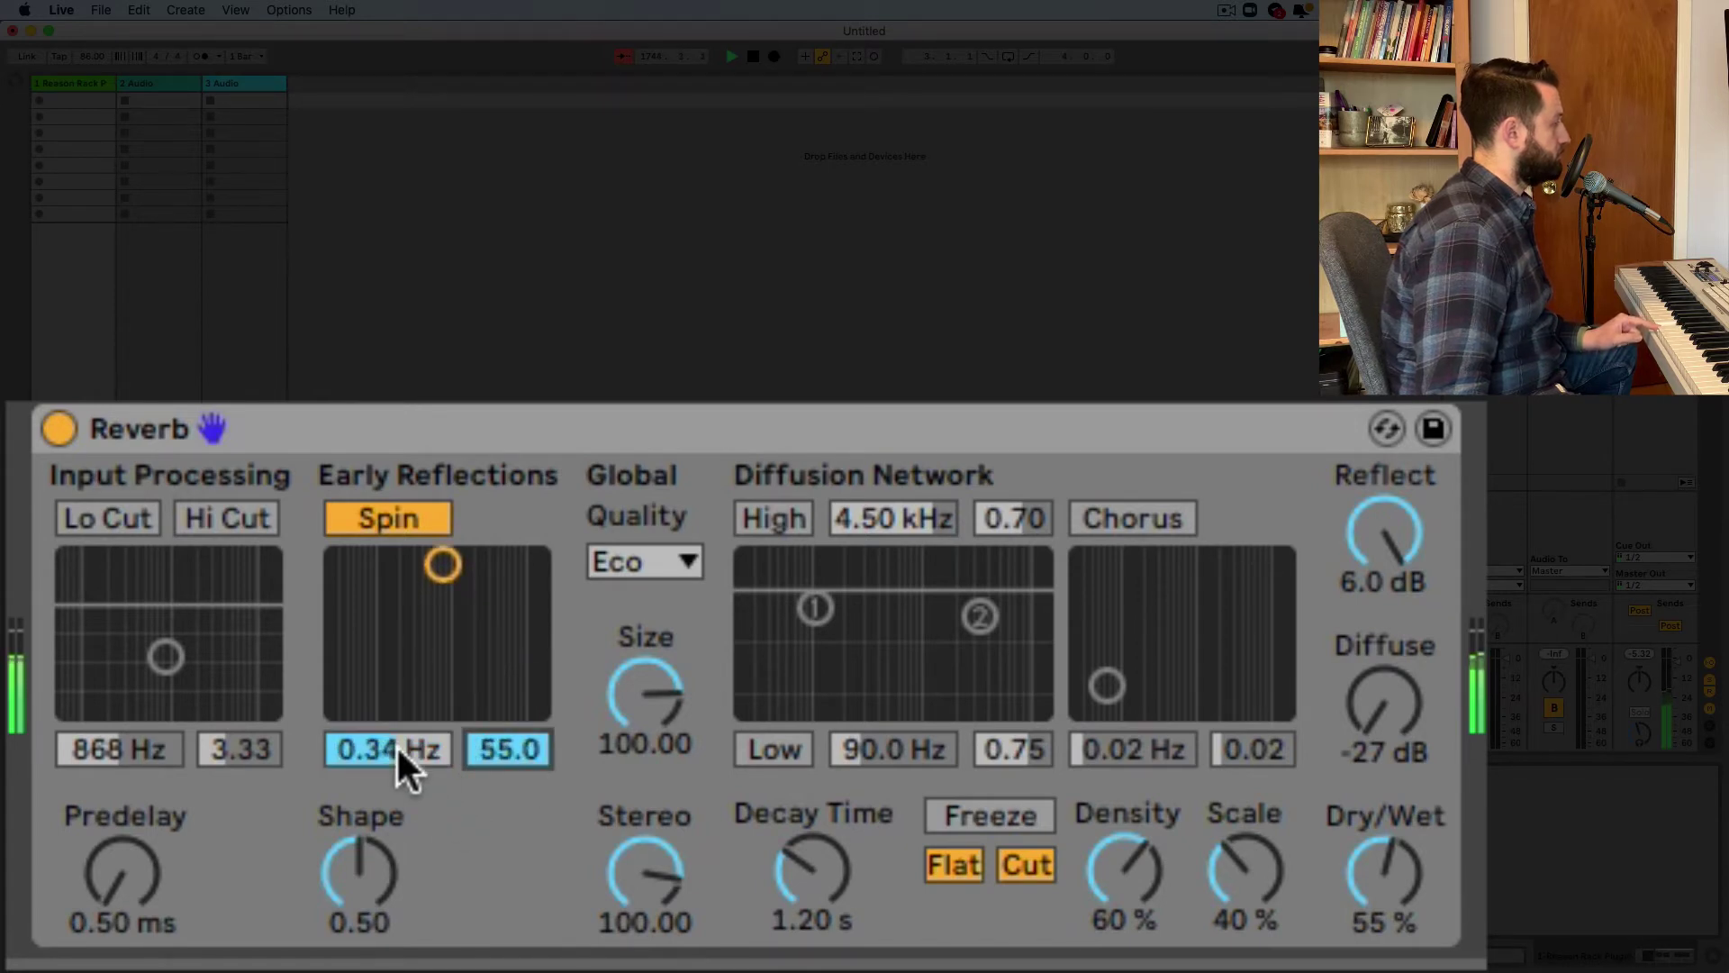
drag(405, 756, 403, 796)
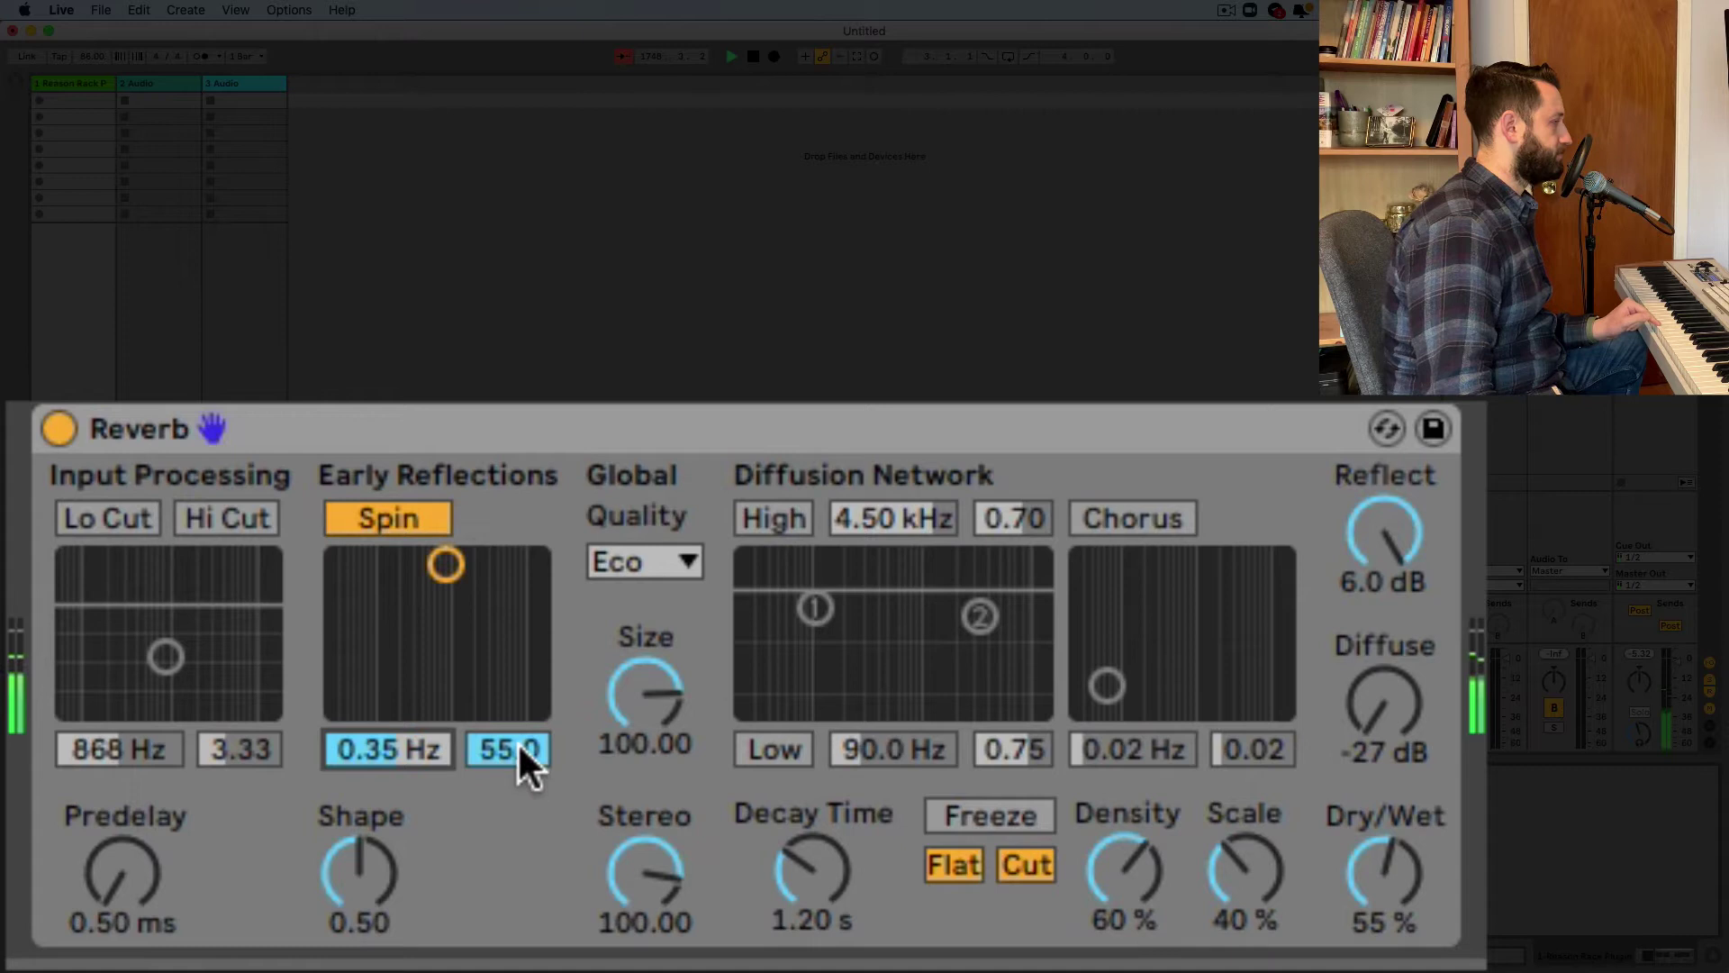
drag(515, 752, 515, 788)
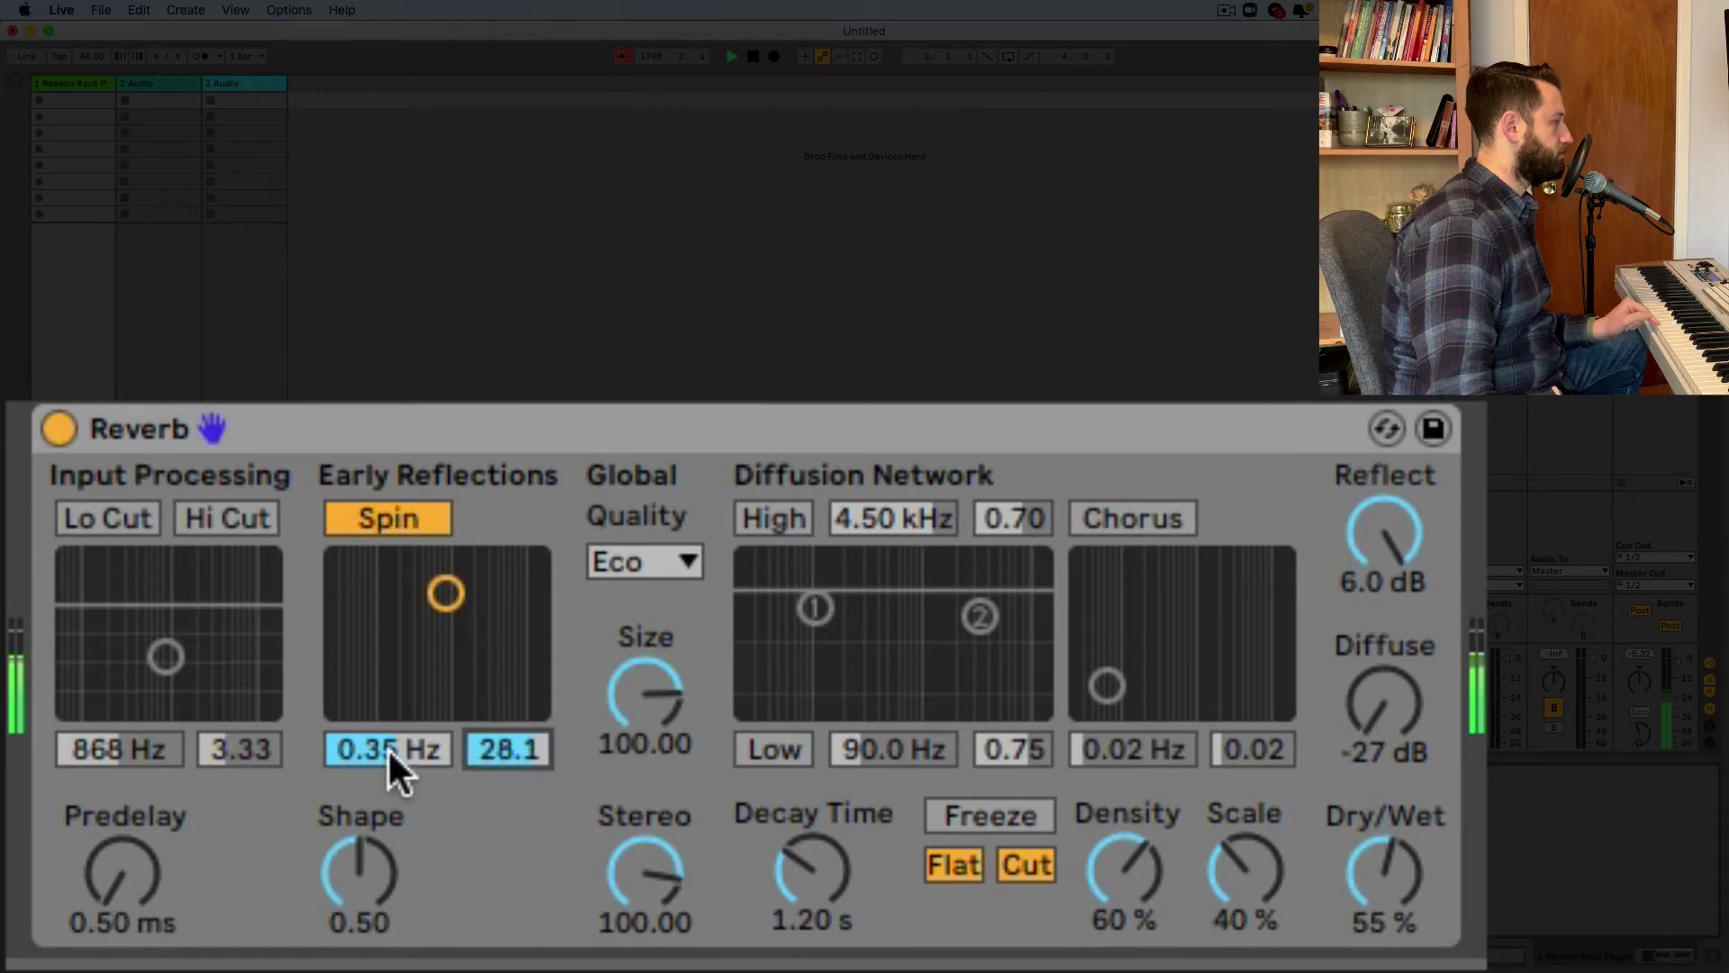
drag(387, 760, 387, 730)
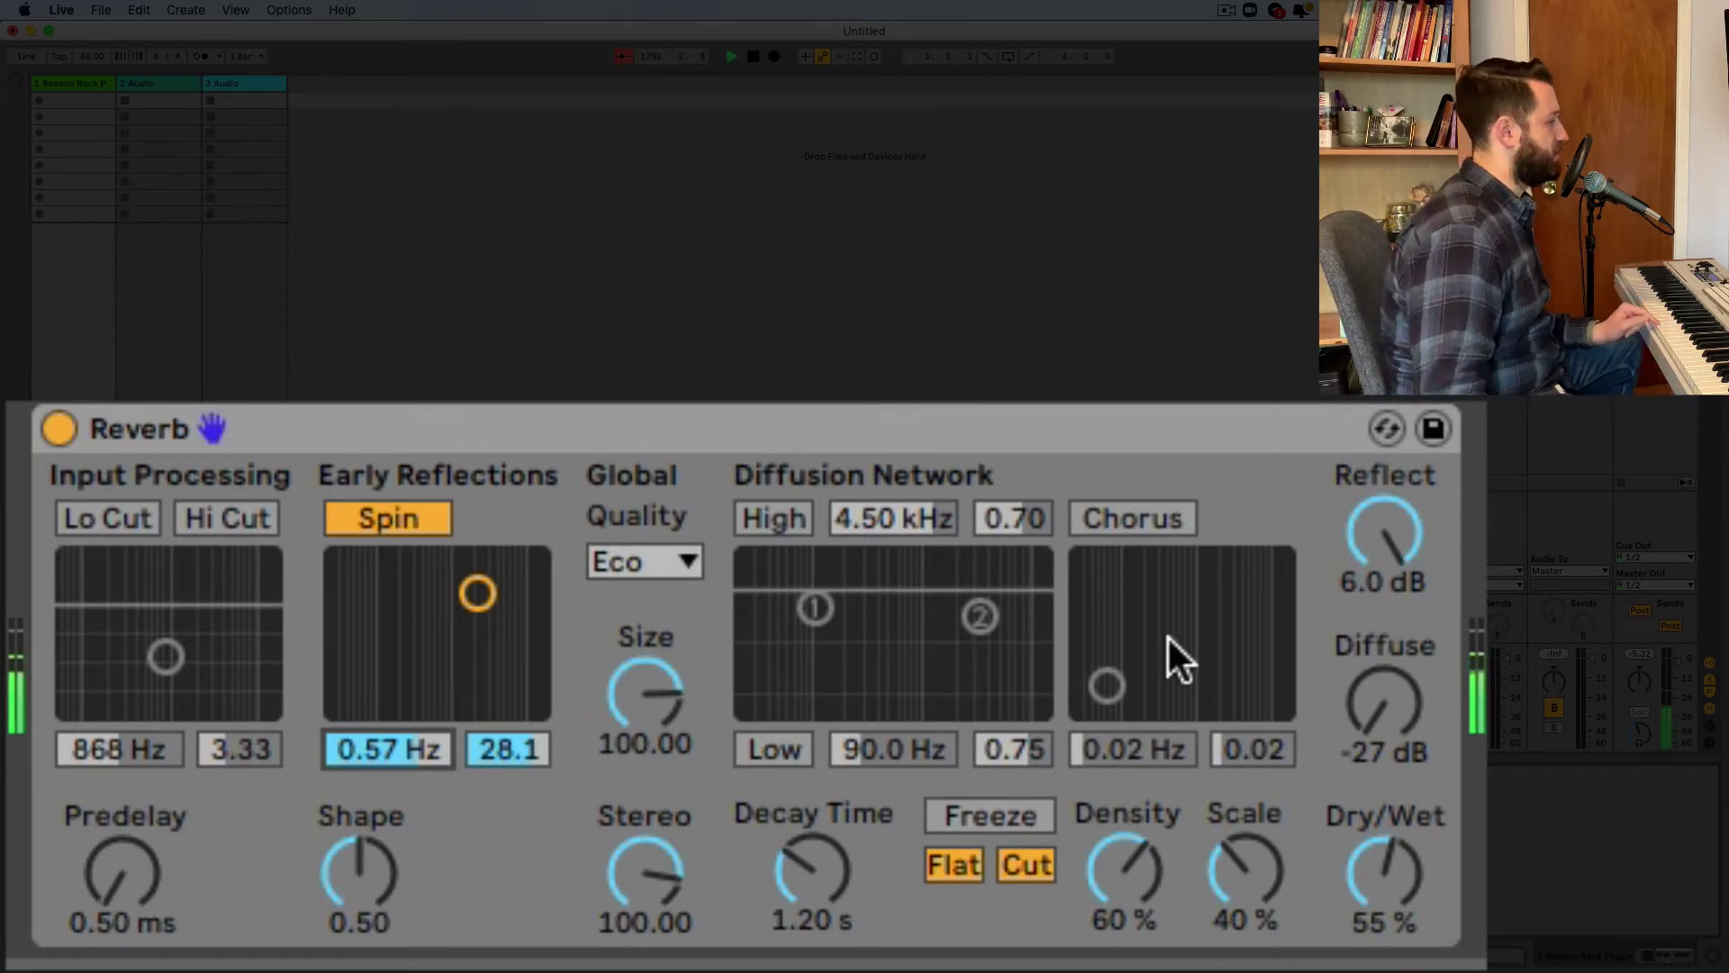
- Reset Diffuse and Reflect to 0.0 dB and lower the Spin amount to 12.6
click(1387, 712)
key(Delete)
click(1409, 528)
key(Delete)
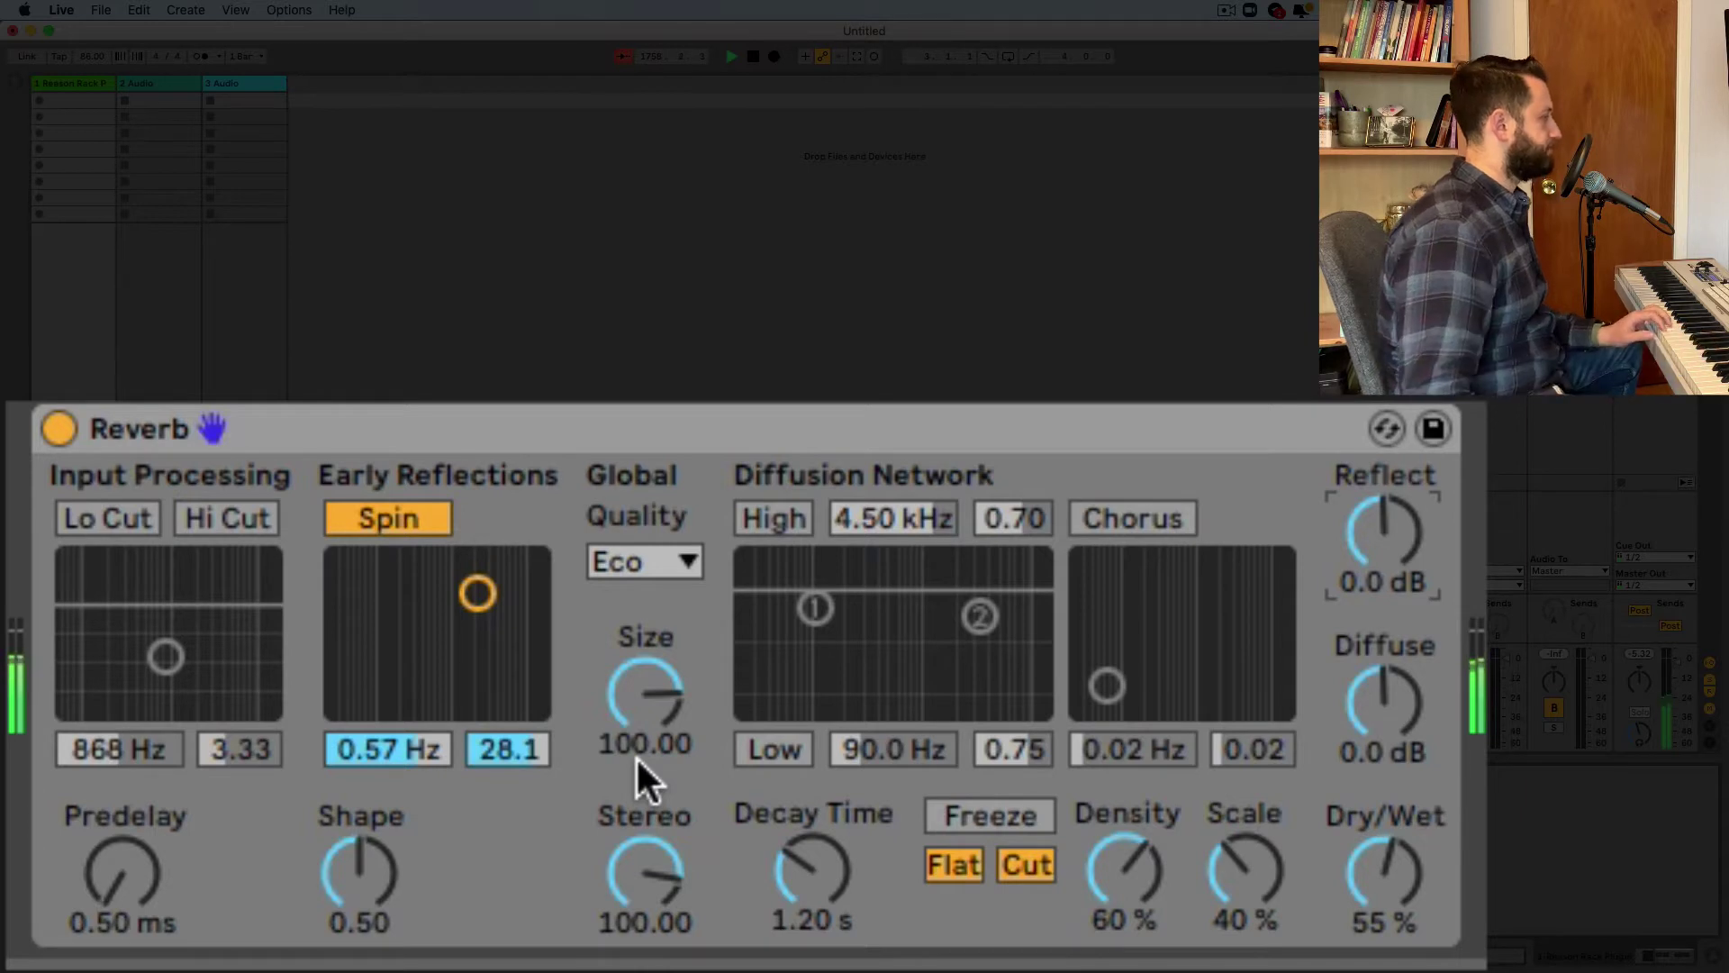
drag(488, 749, 488, 806)
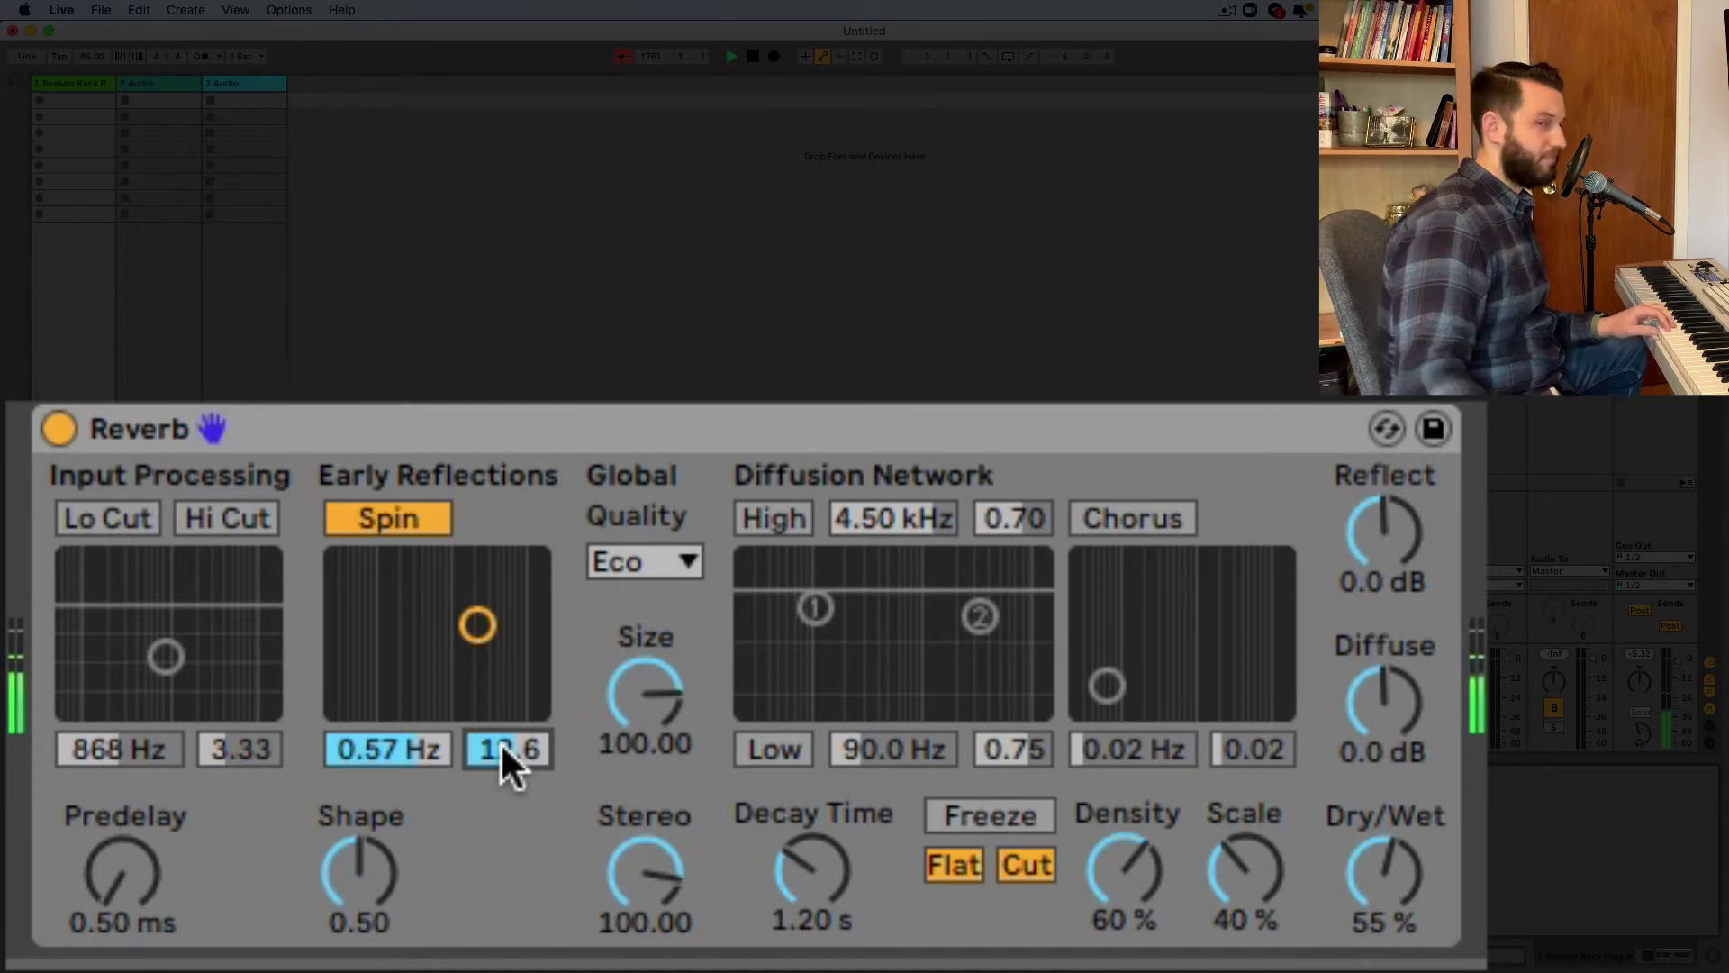
- Bypass the Reverb to compare, sweep Shape, then set Diffuse to -30 dB and Reflect to 6.0 dB
click(61, 421)
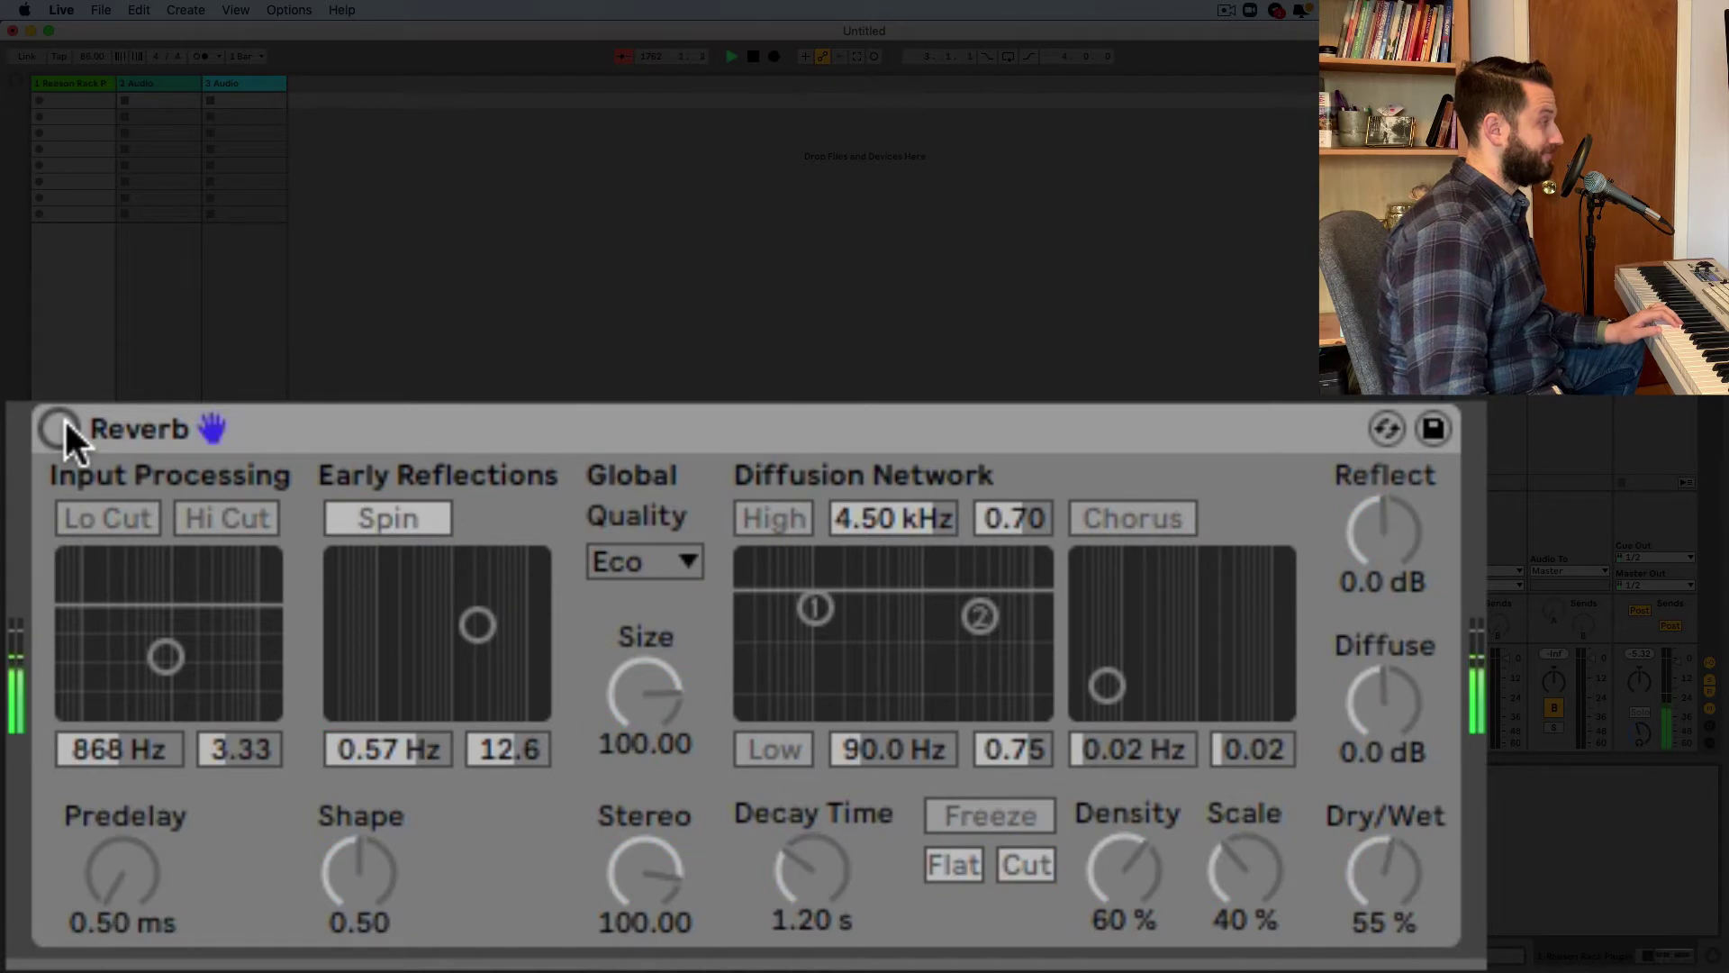
click(63, 420)
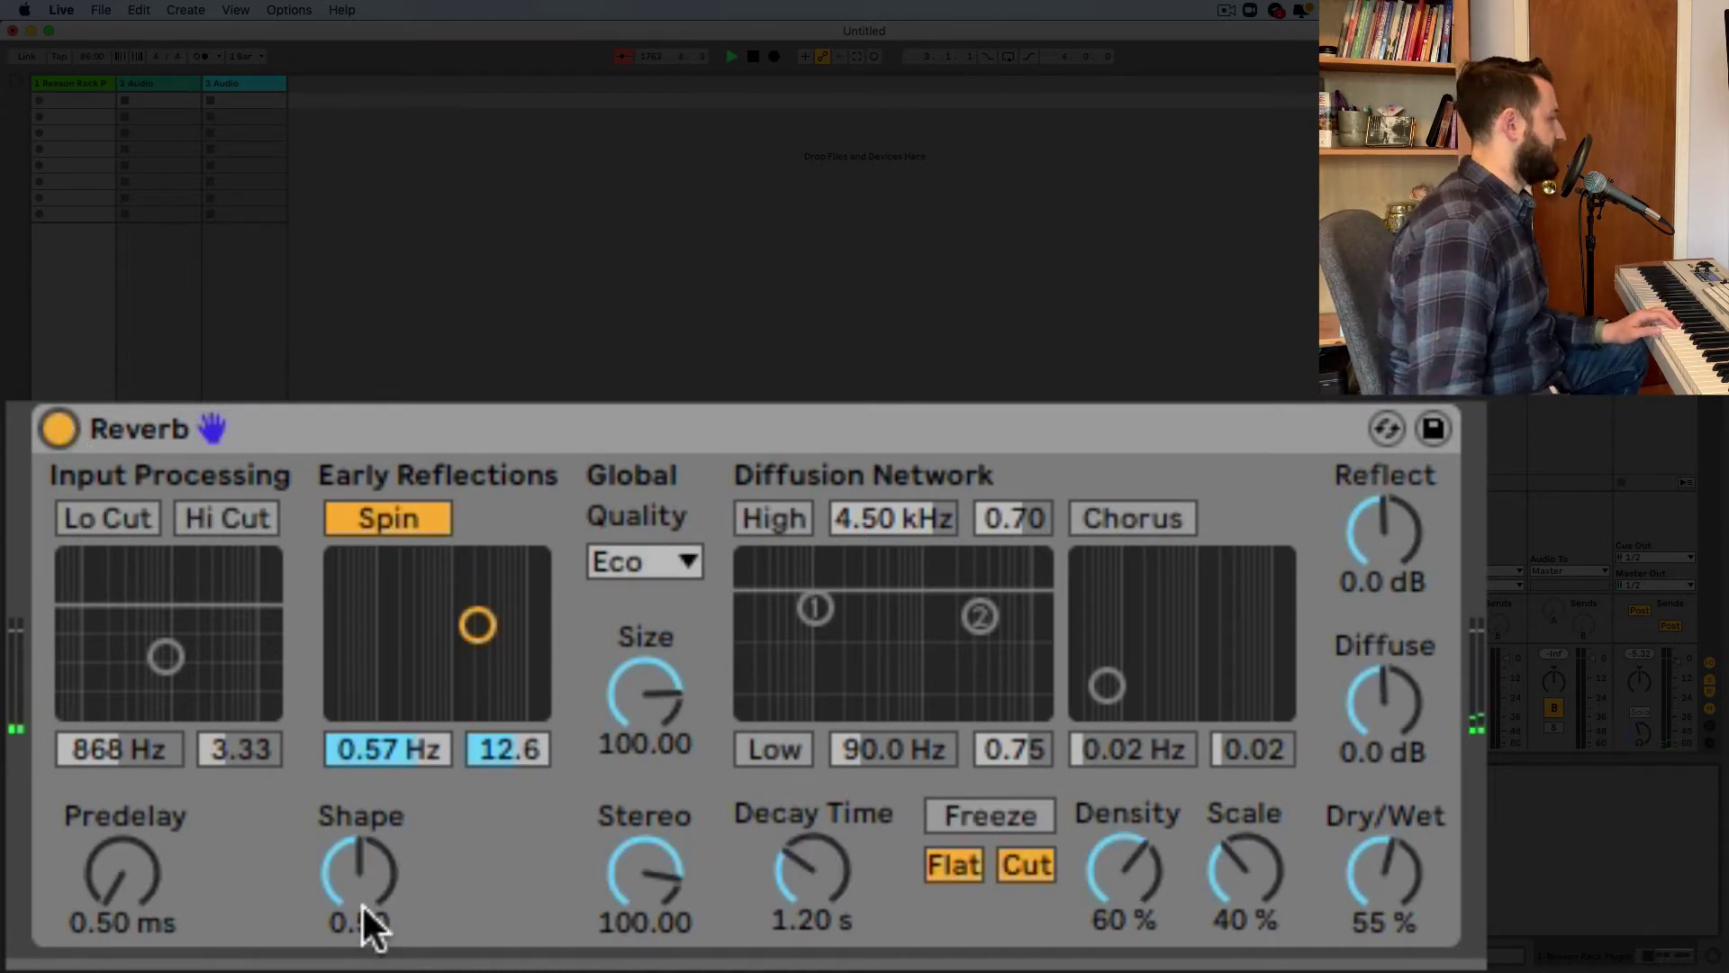
drag(360, 902, 366, 855)
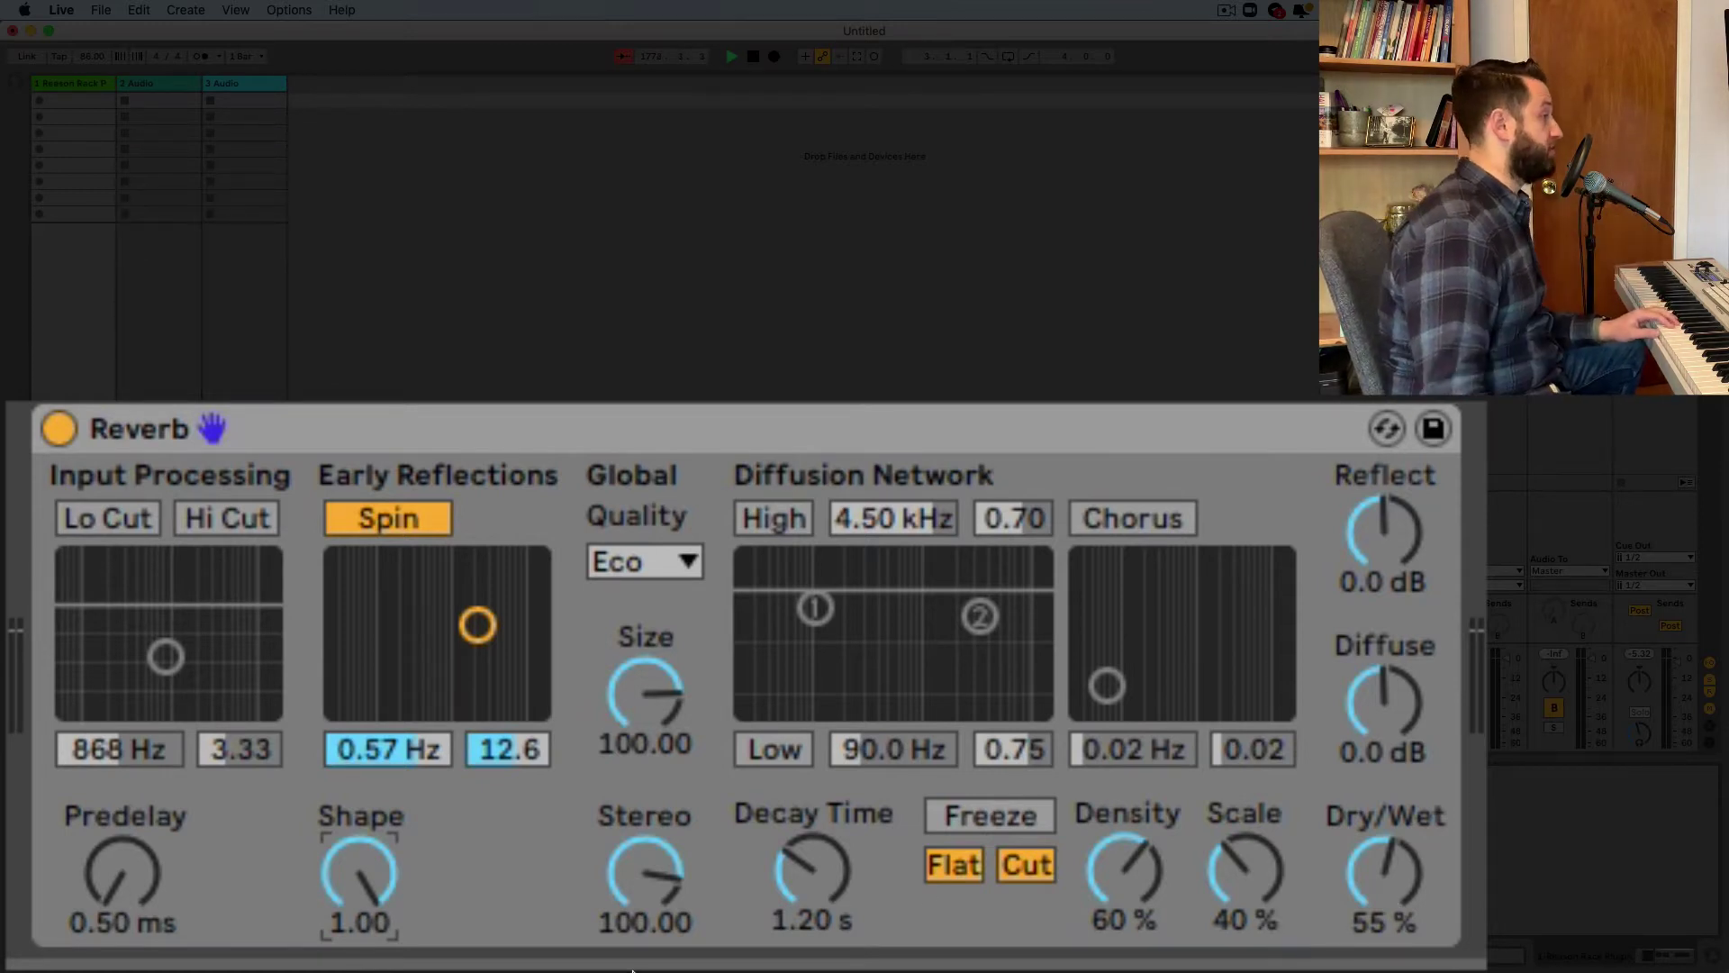
drag(1384, 702, 1384, 775)
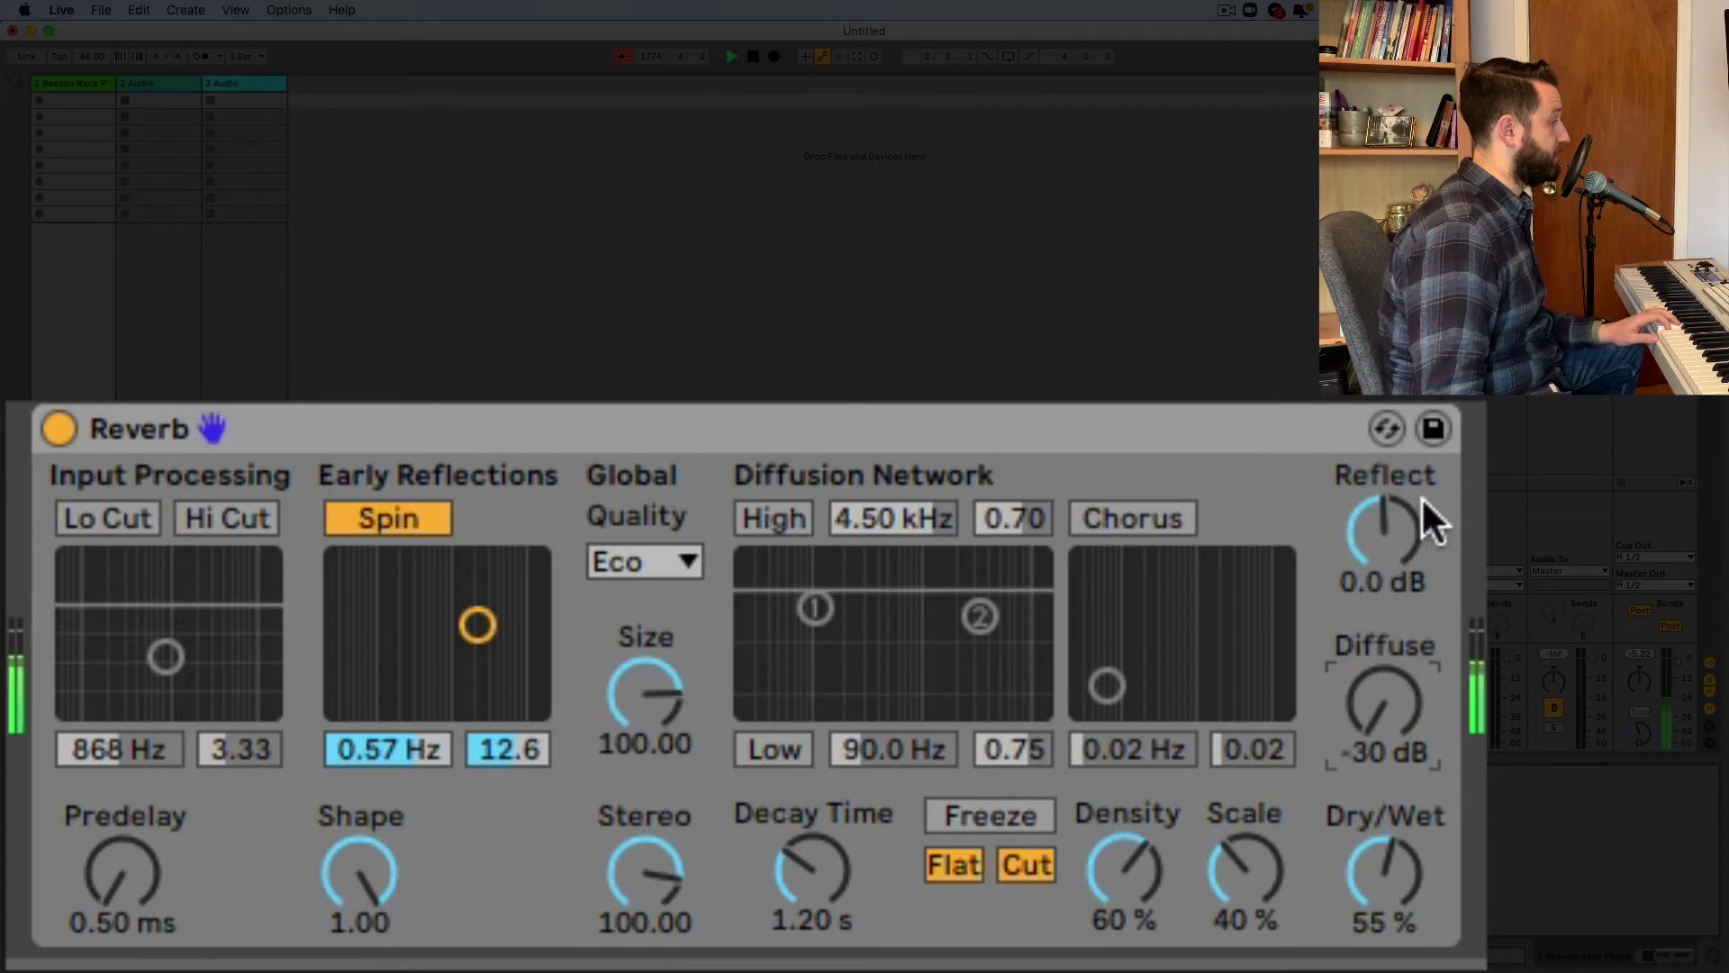
drag(1421, 496, 1421, 441)
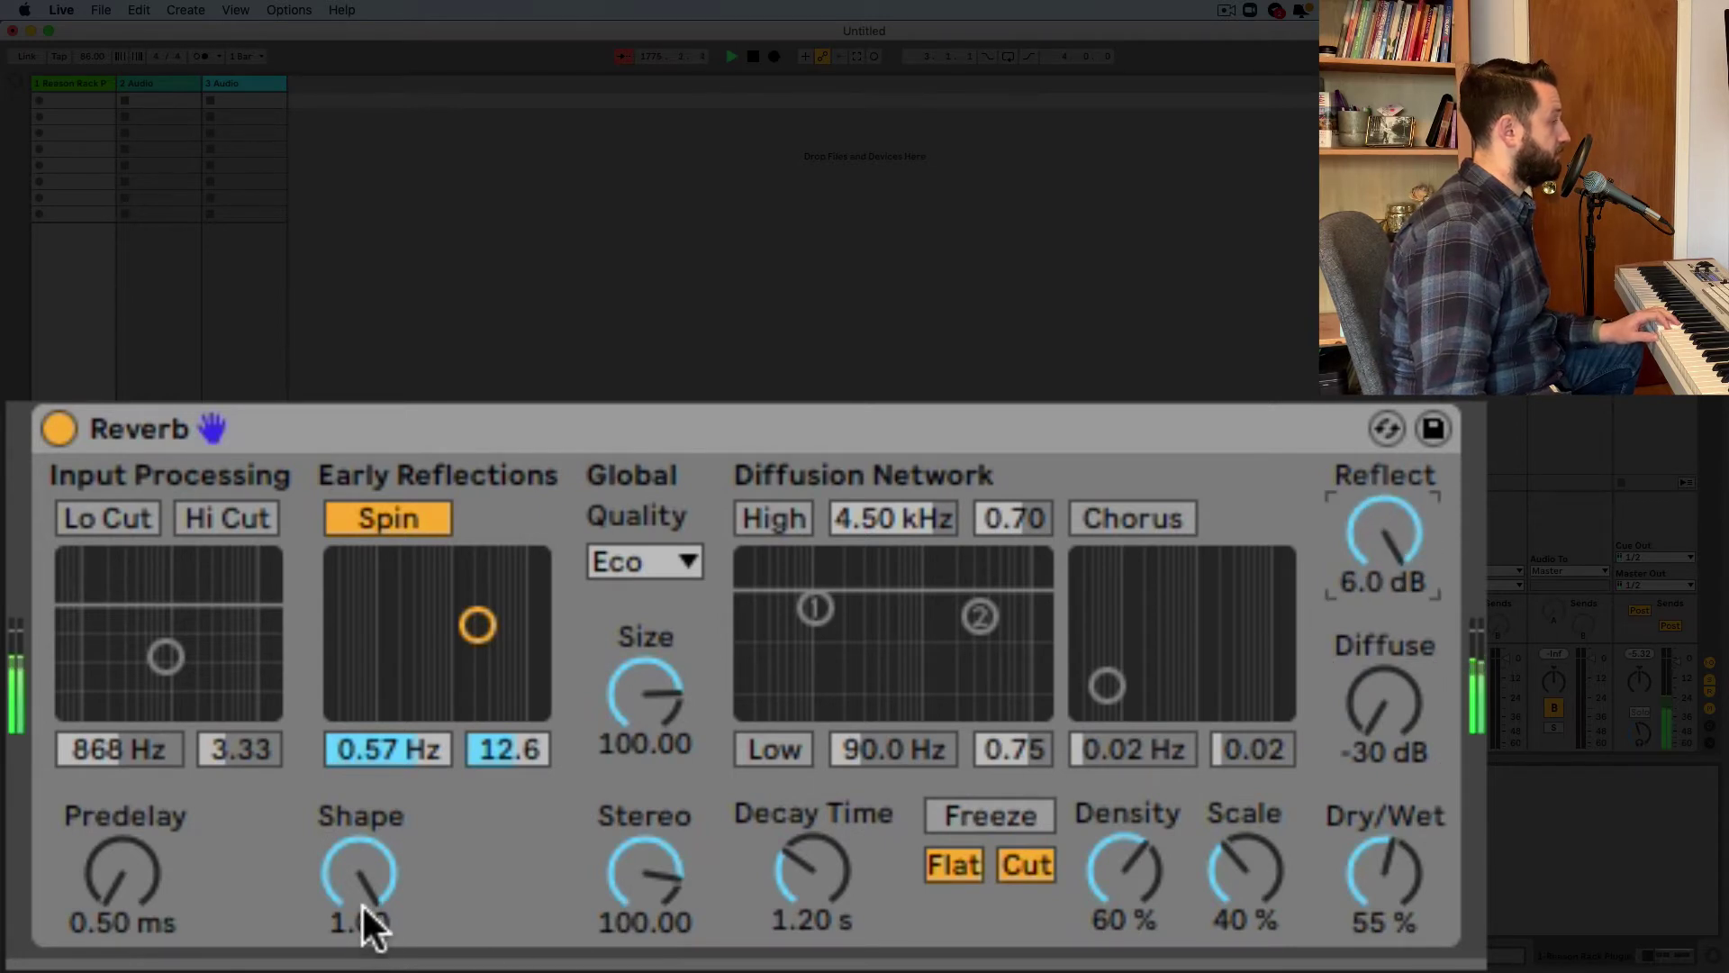
- Sweep Shape between 0.00 and 1.00, finally settling at about 0.35
drag(375, 922, 375, 971)
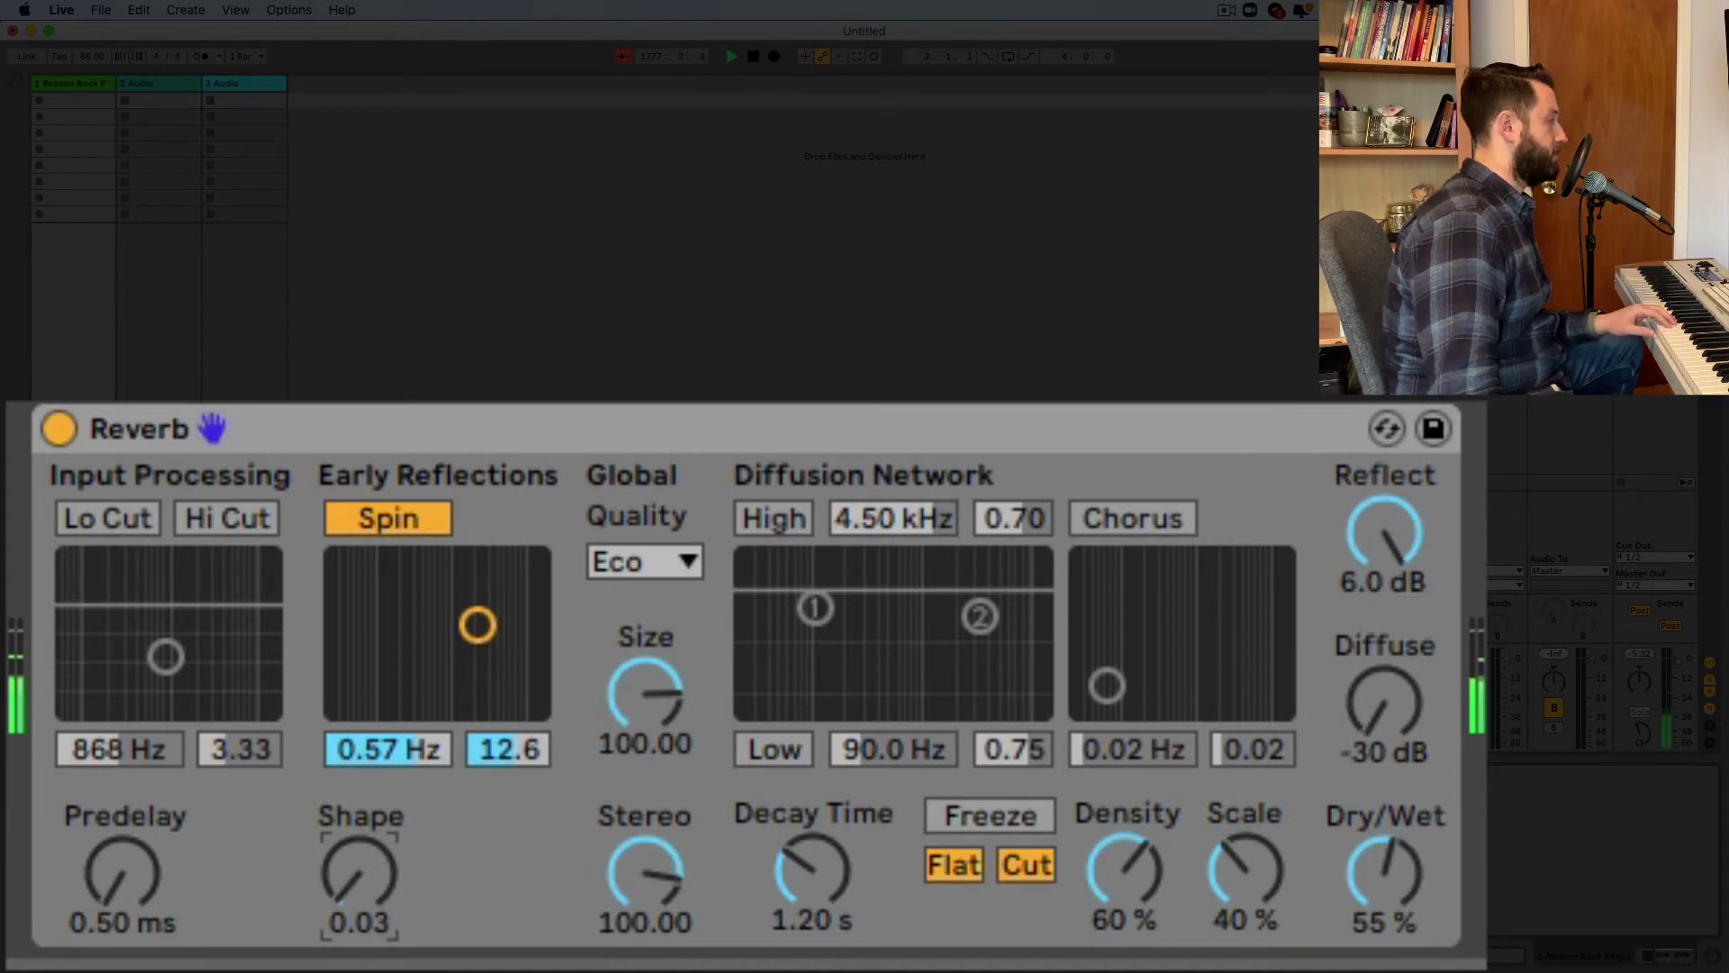
drag(364, 884, 364, 811)
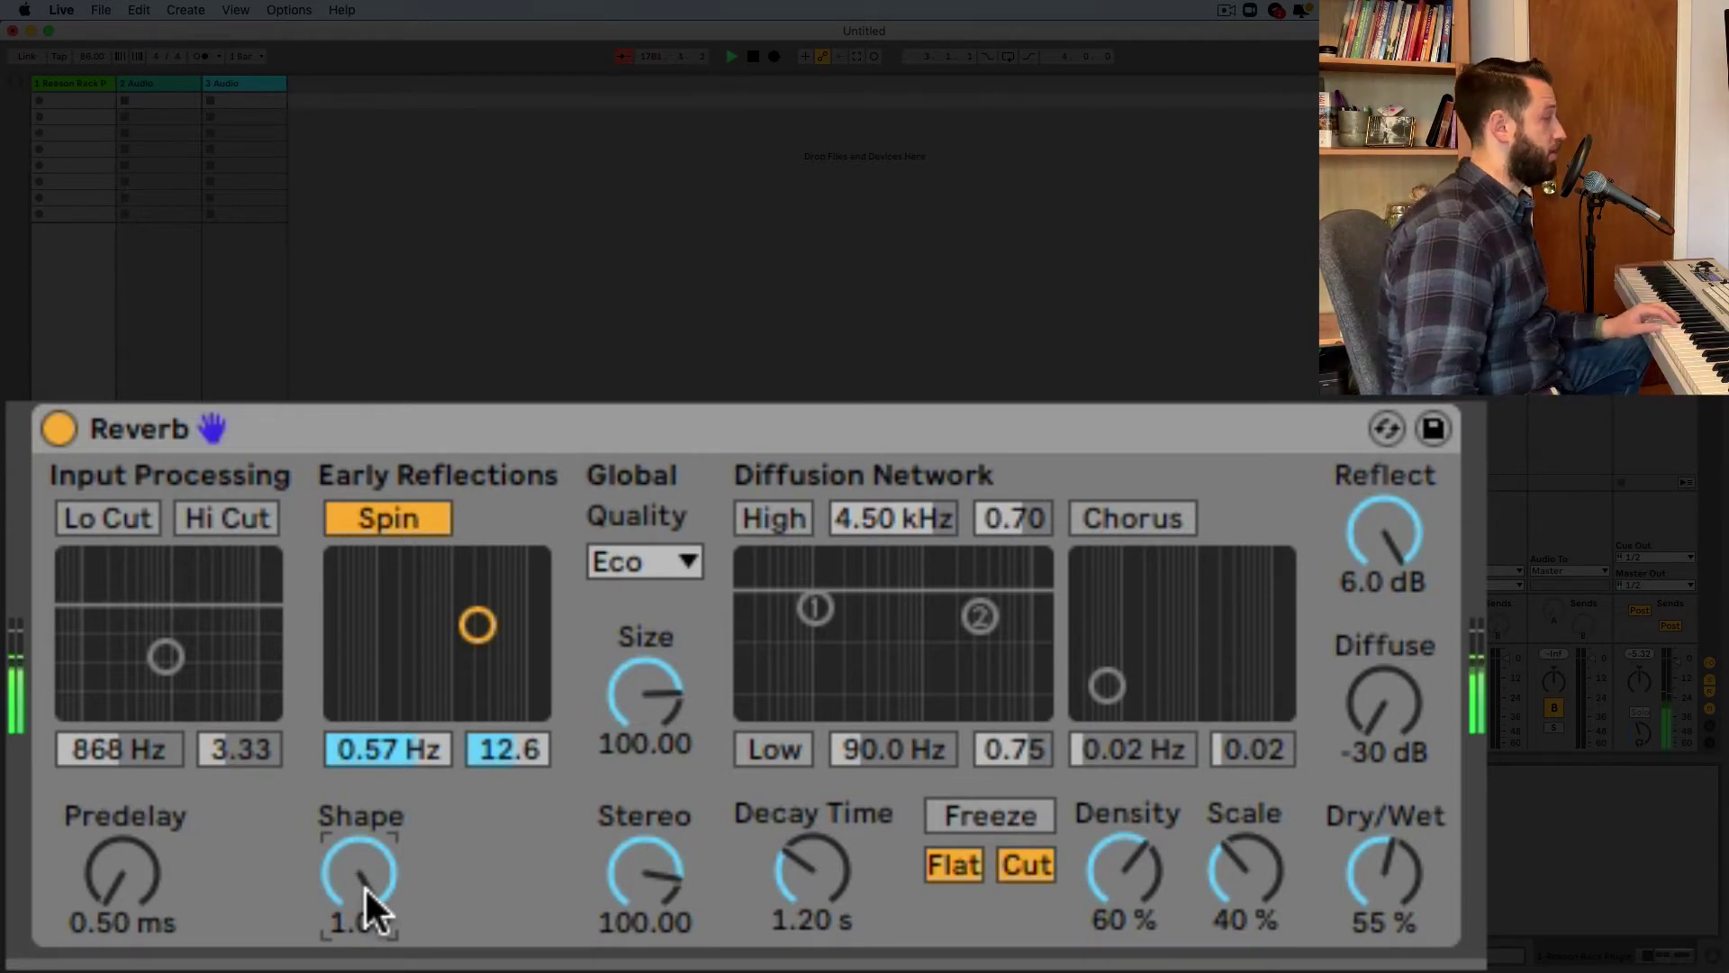
drag(364, 884, 364, 949)
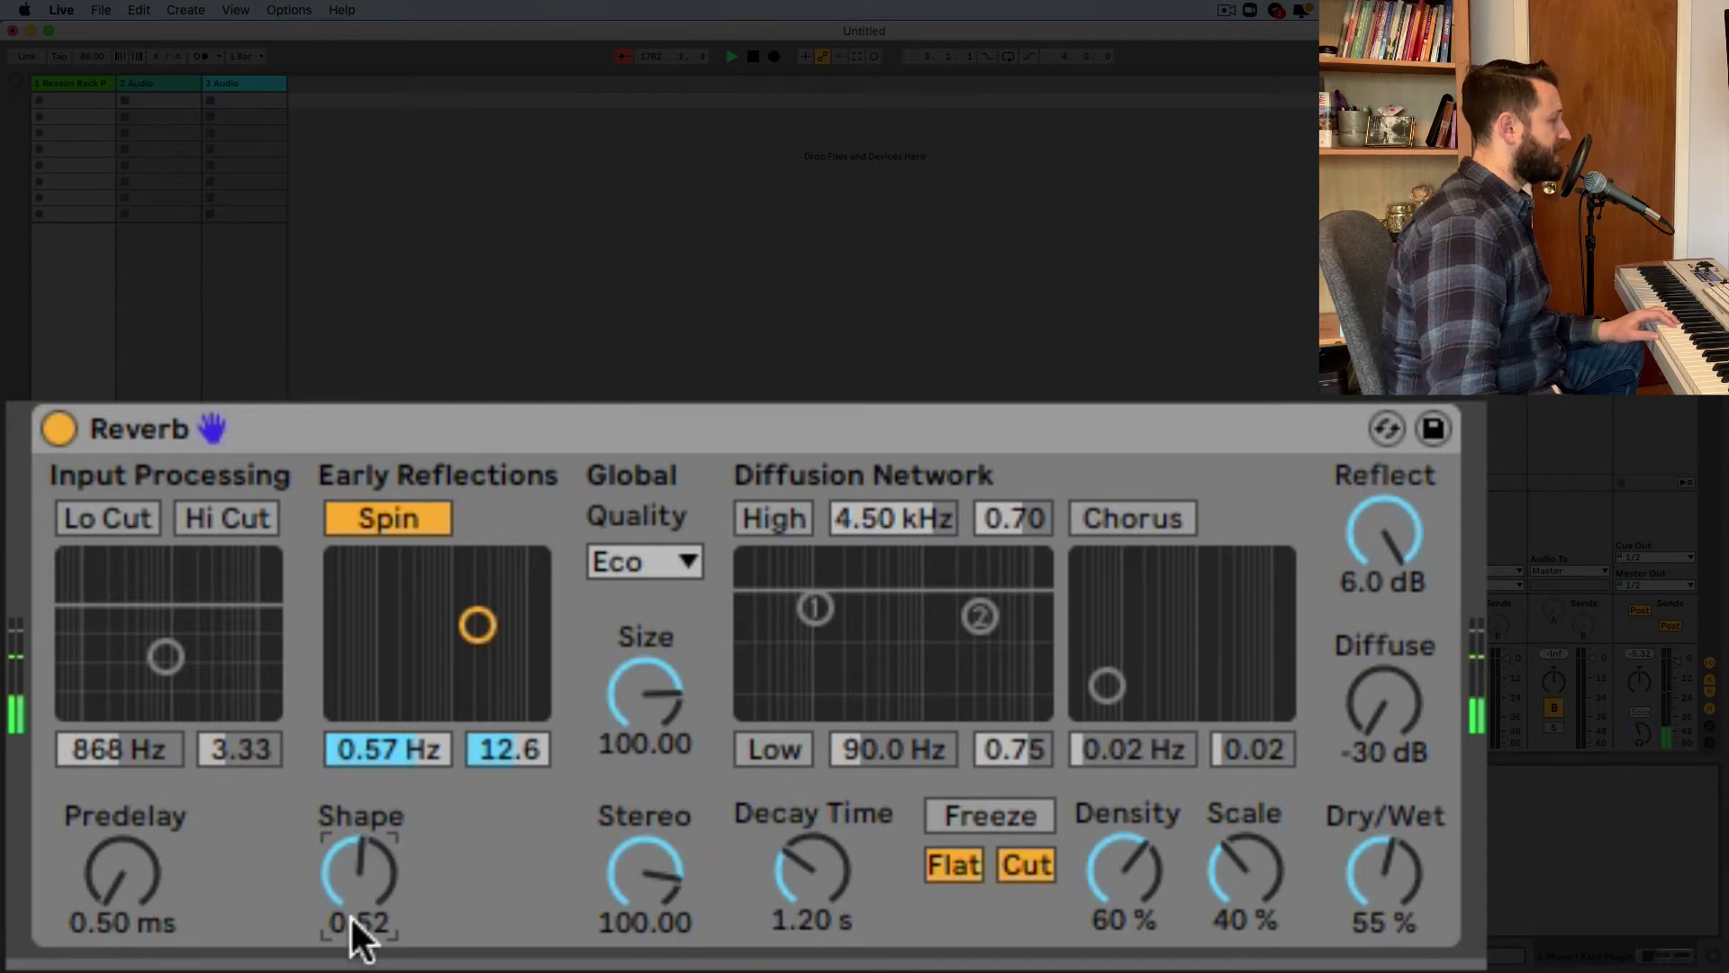
mouse_move(425, 941)
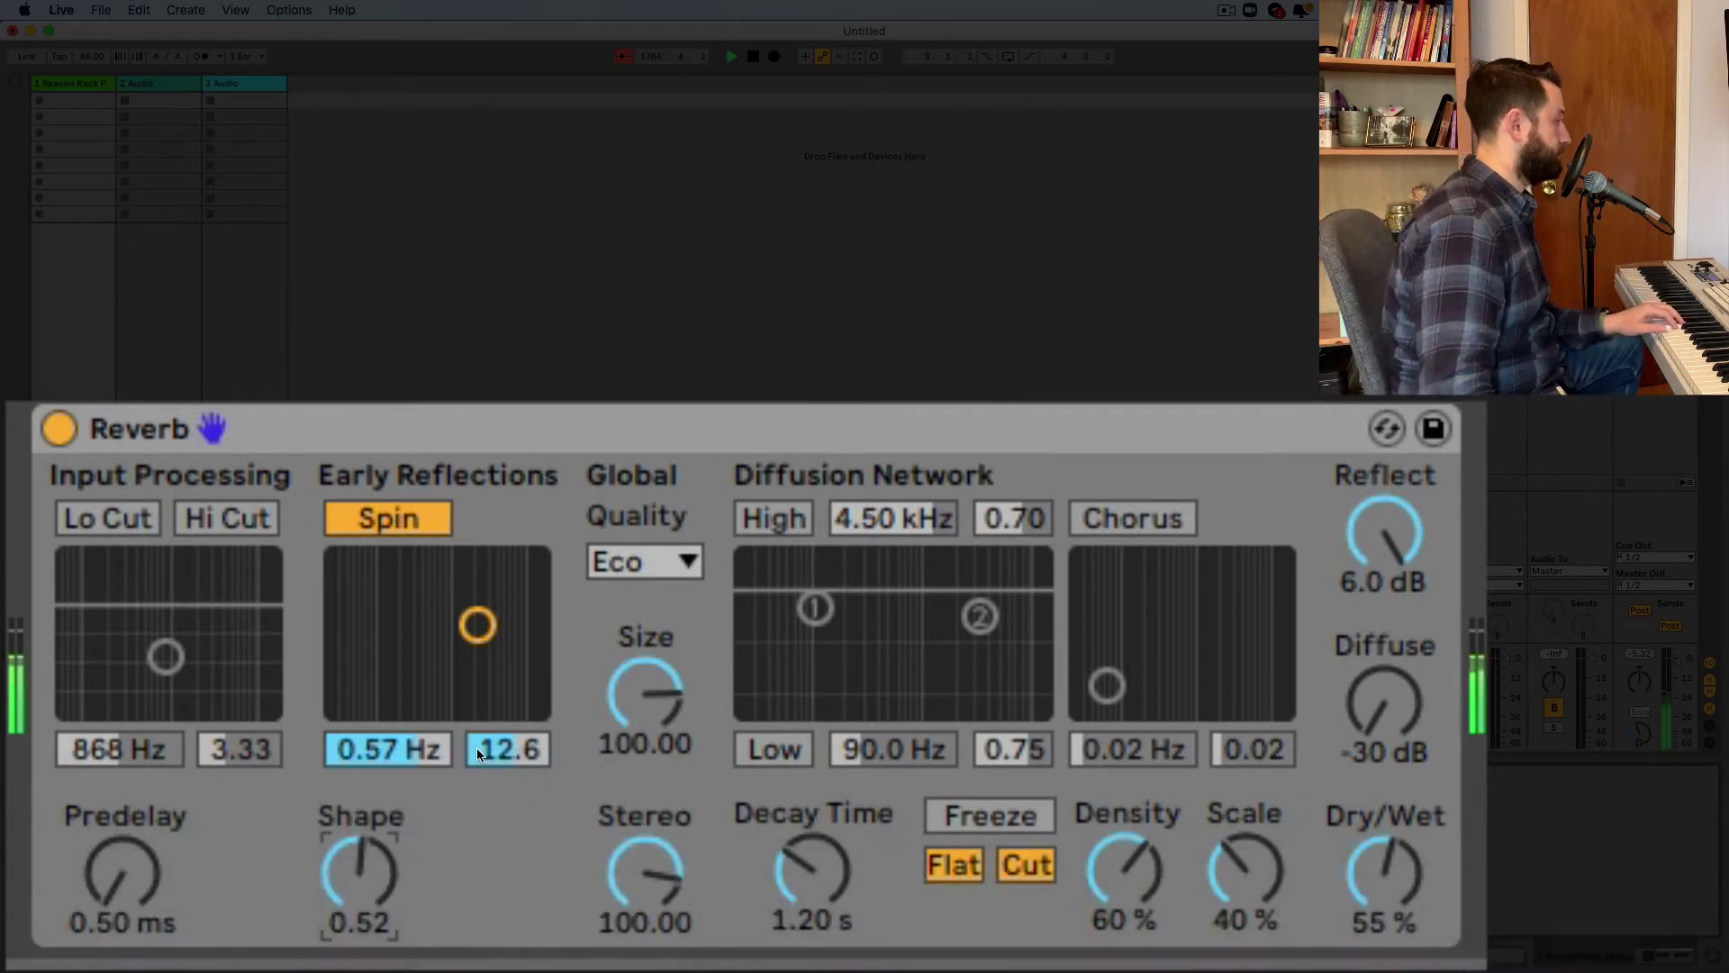
drag(340, 910, 339, 865)
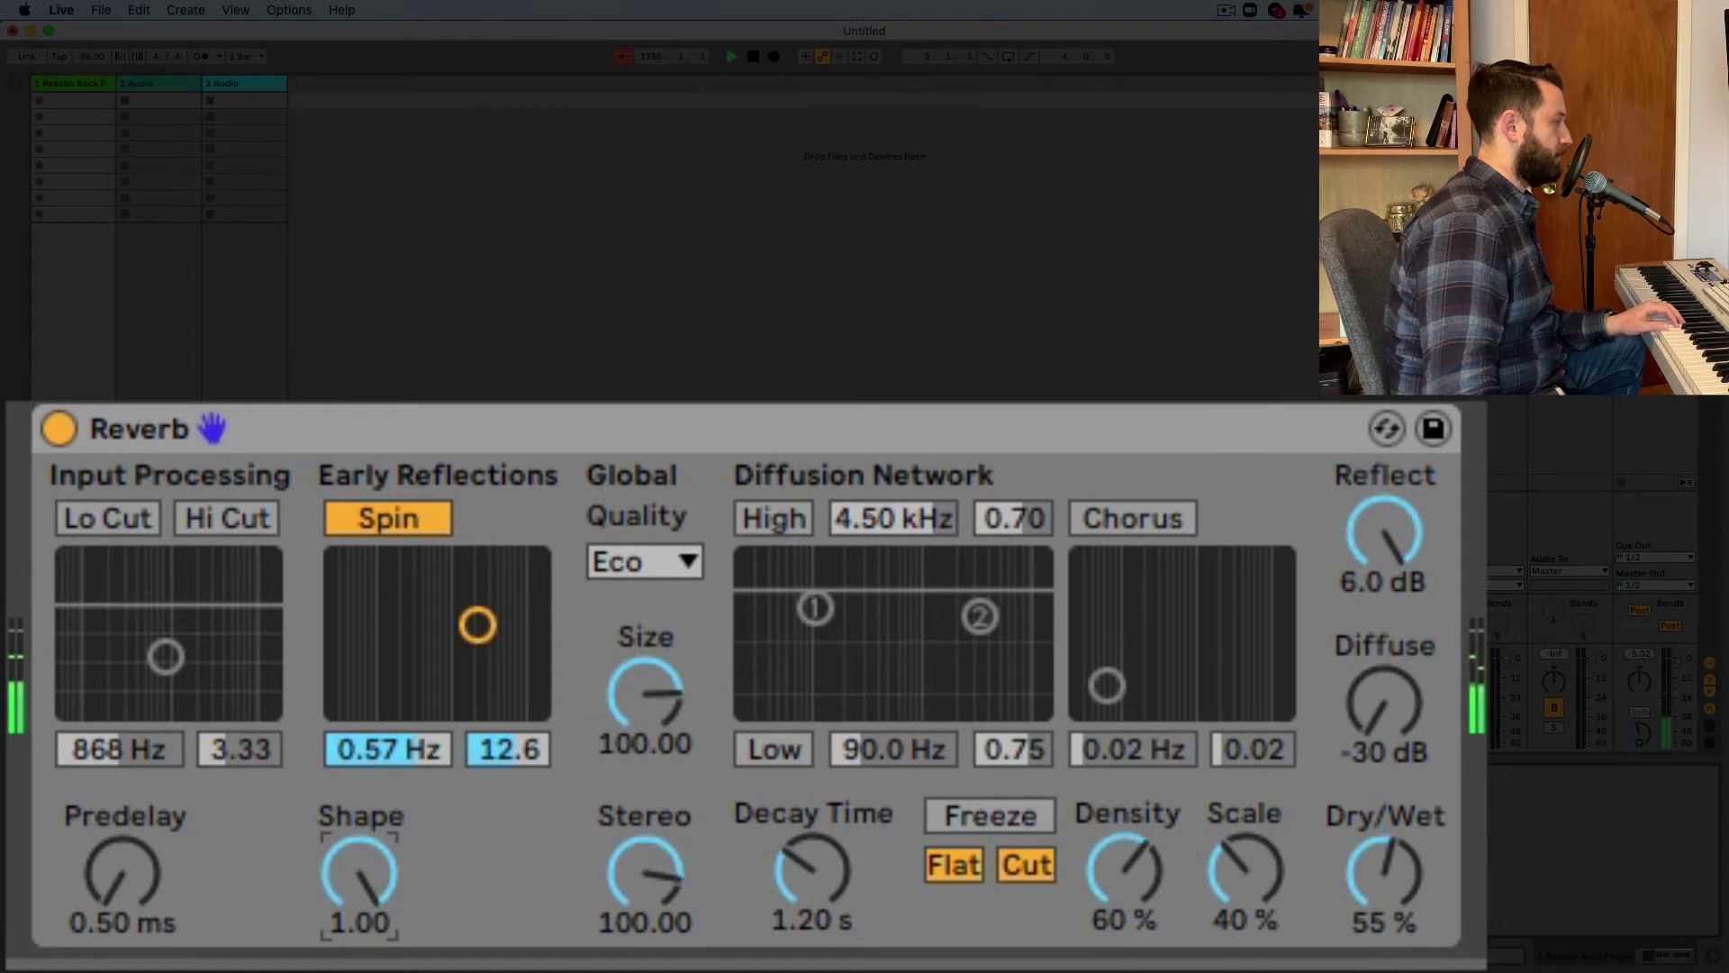
drag(340, 864, 339, 955)
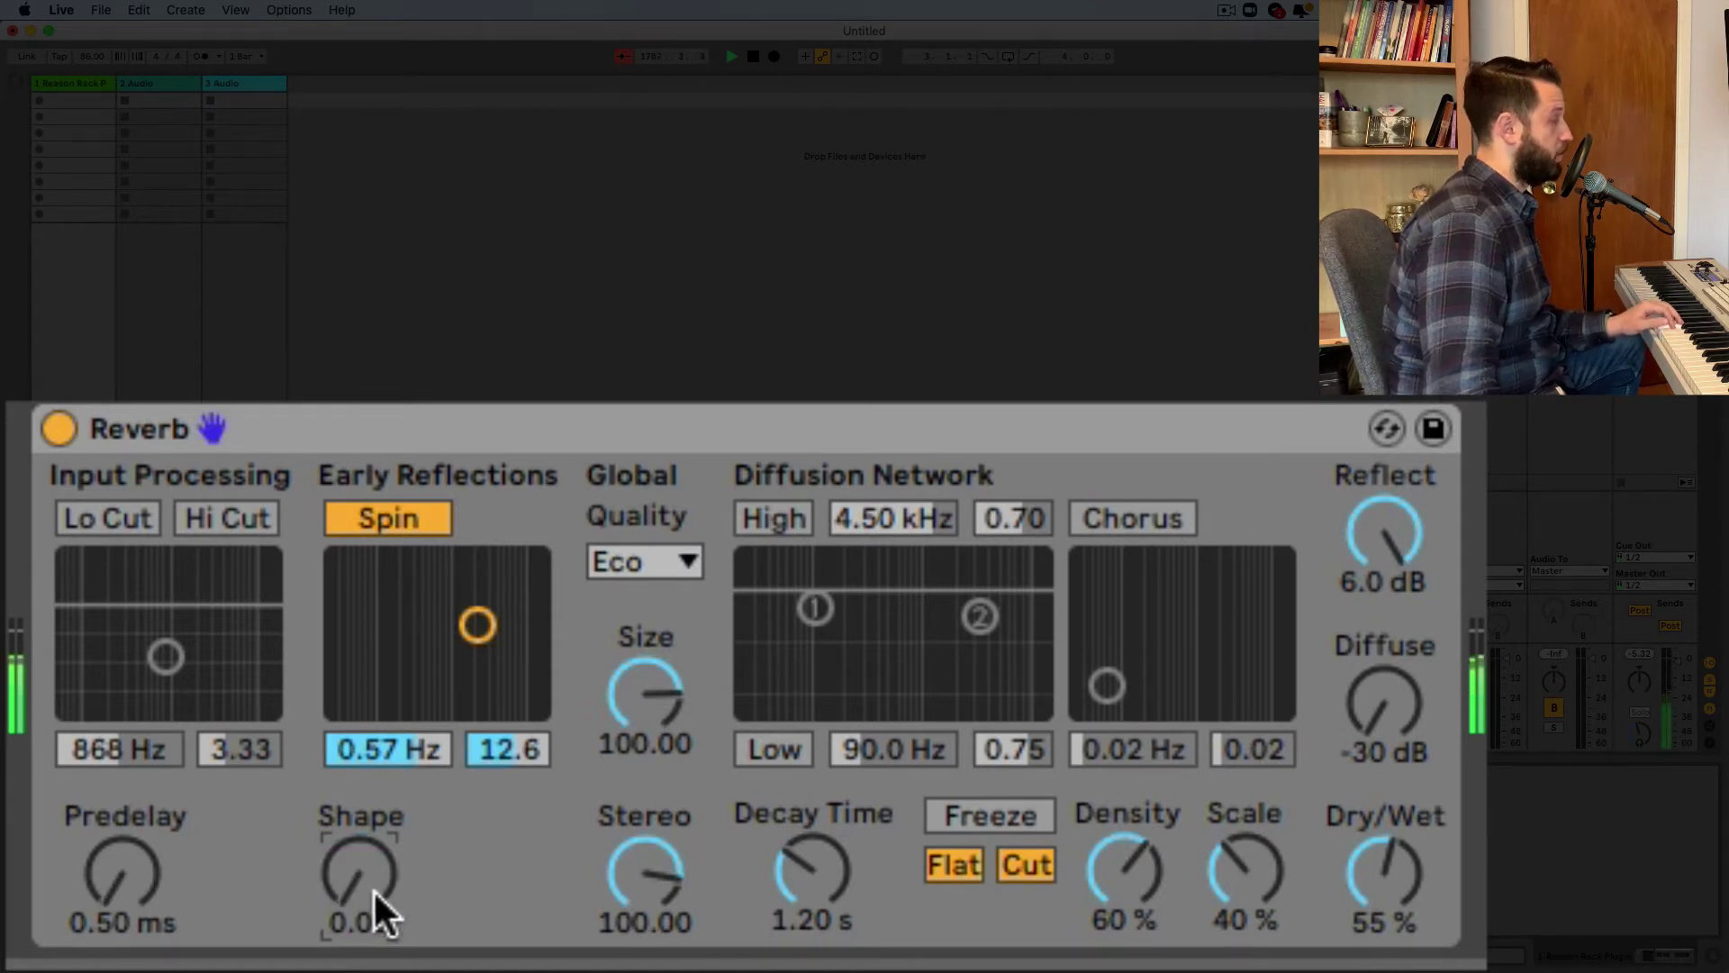
drag(372, 888, 372, 859)
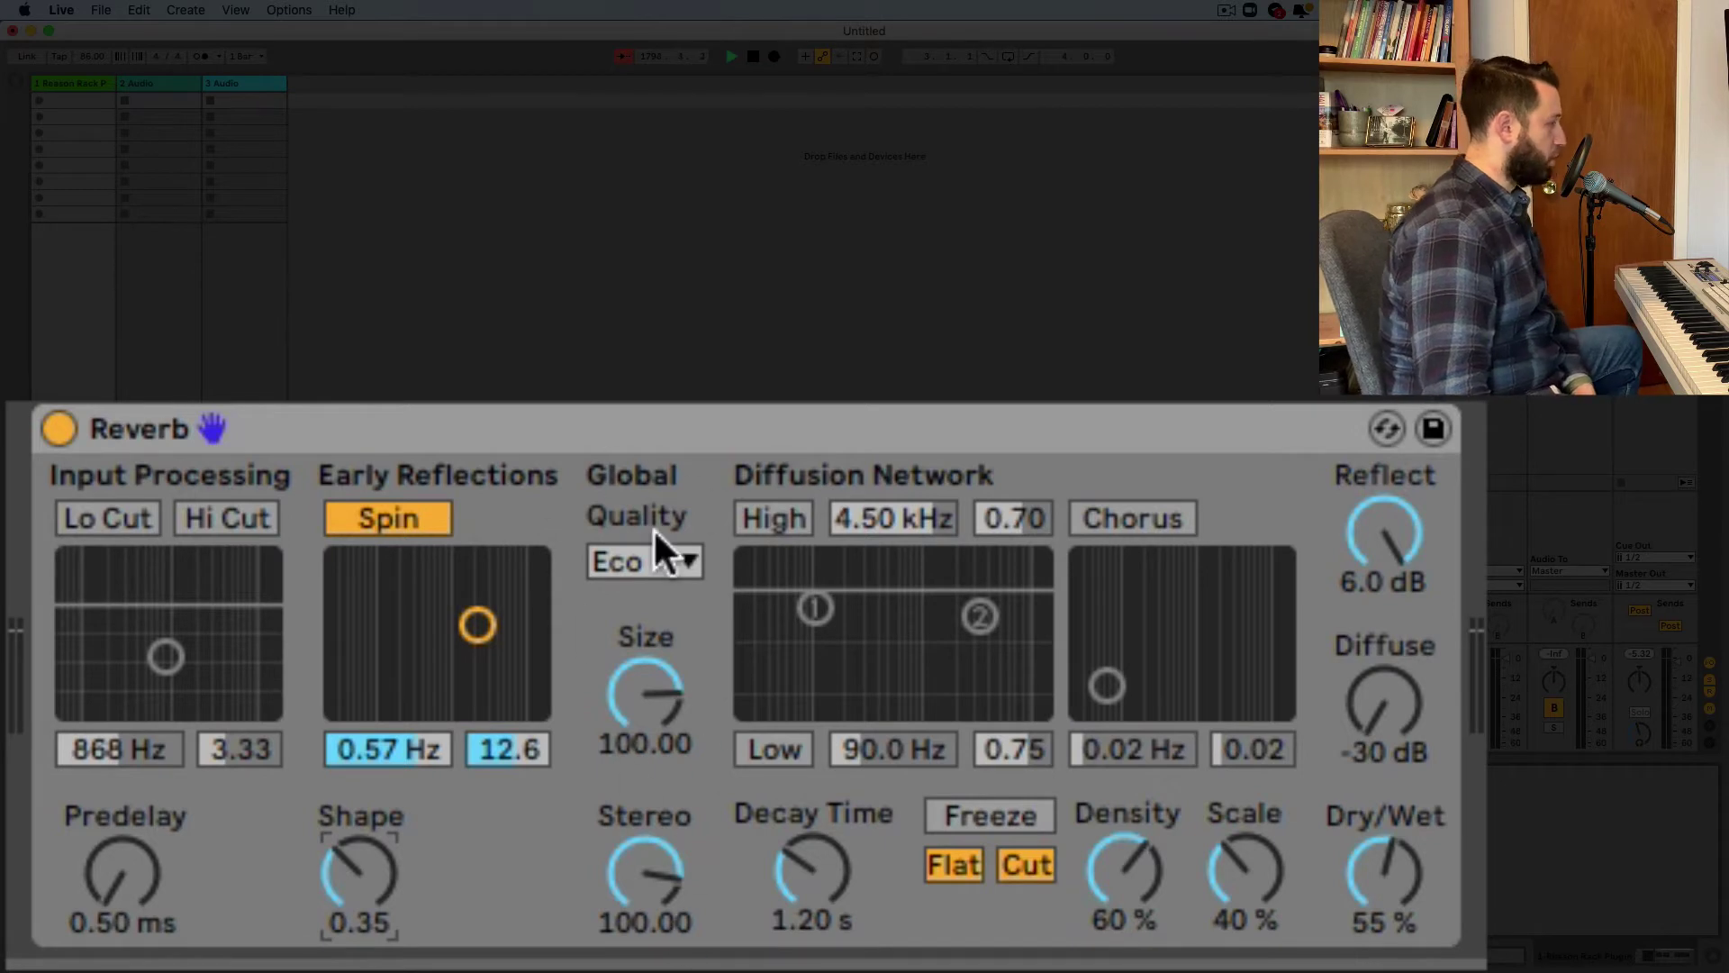
click(657, 558)
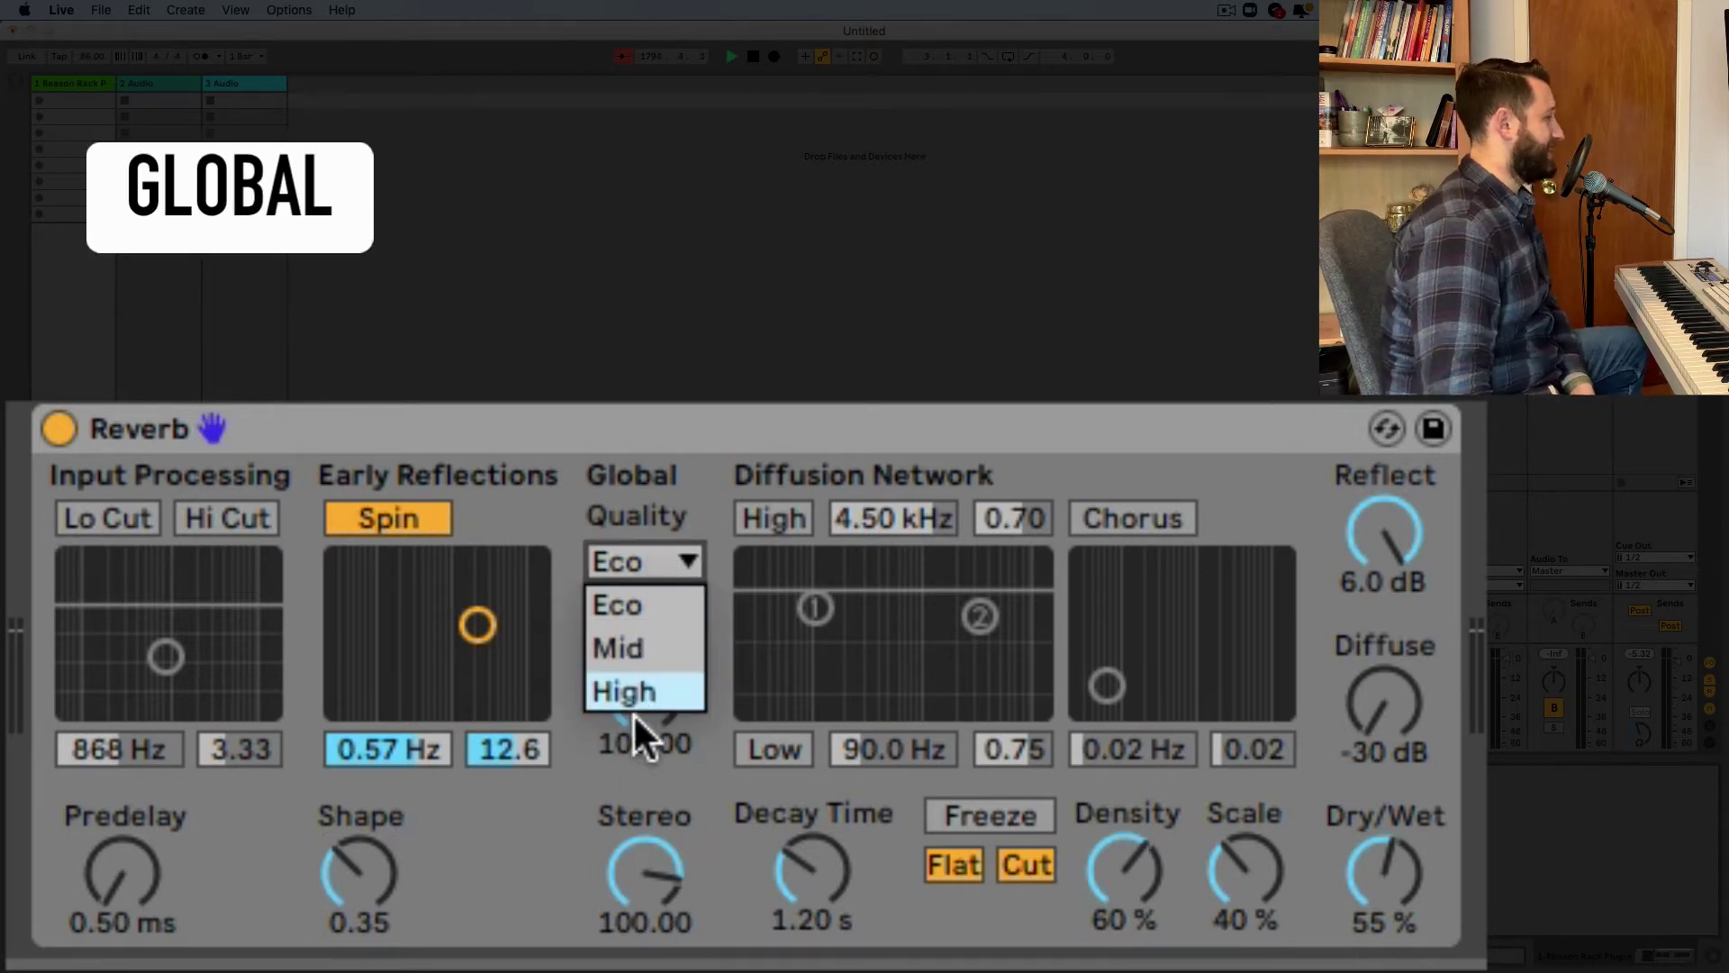
click(633, 585)
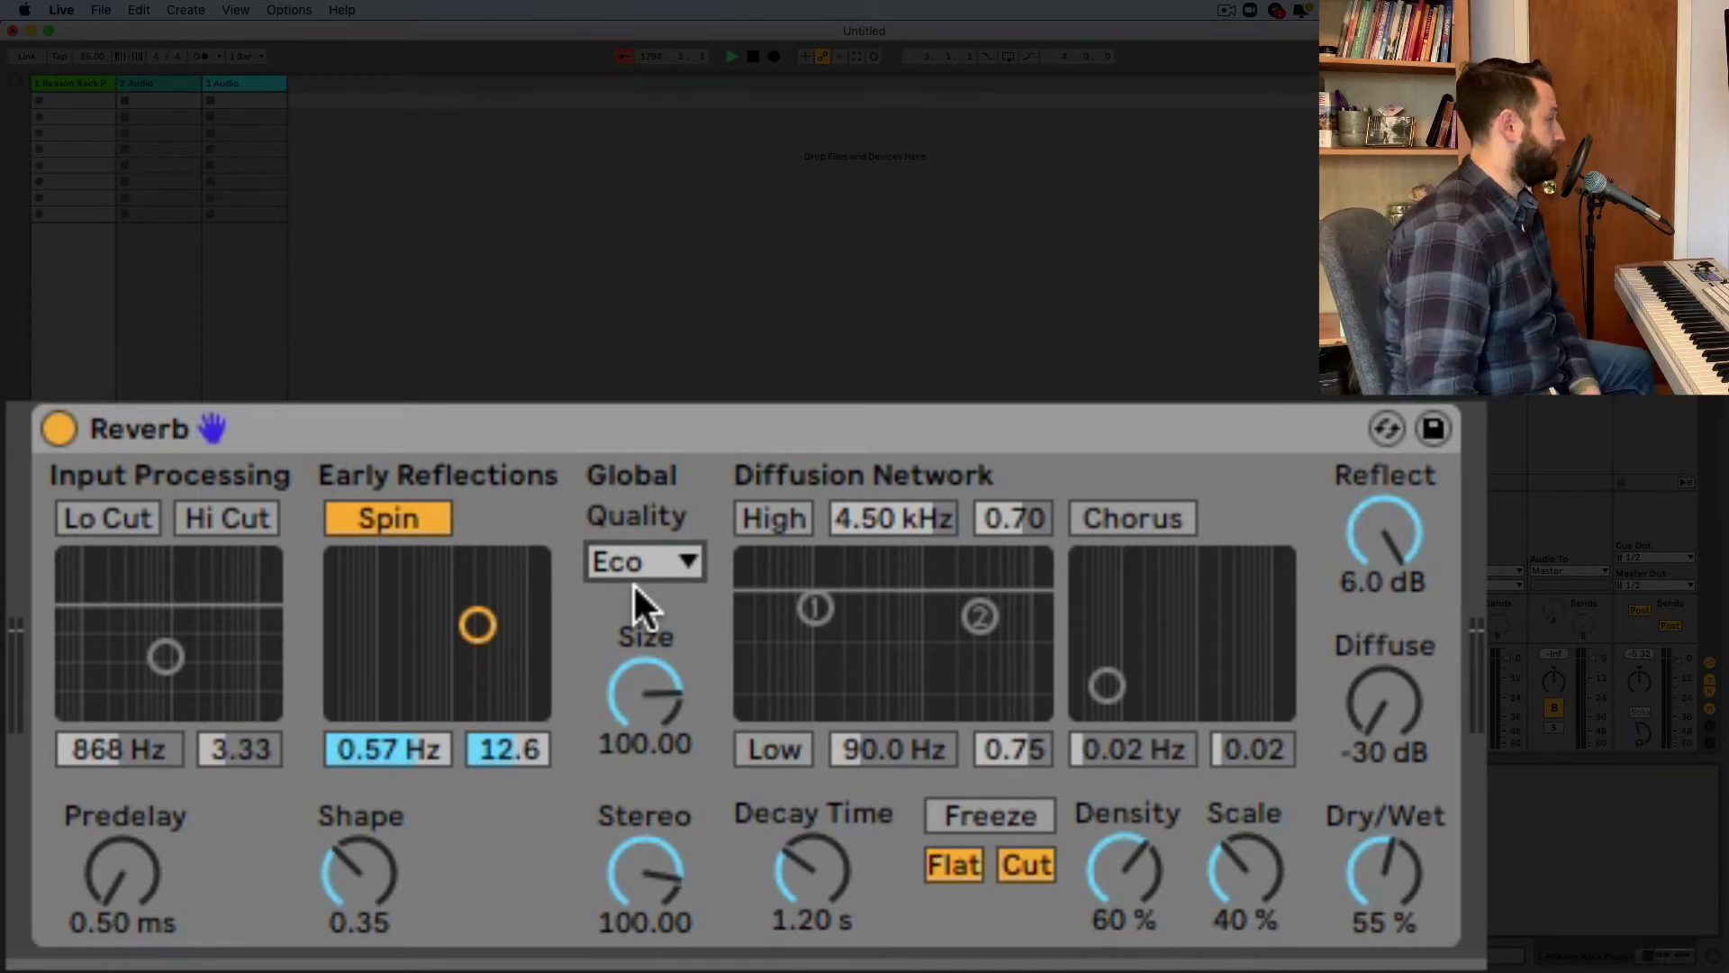
click(651, 568)
click(692, 682)
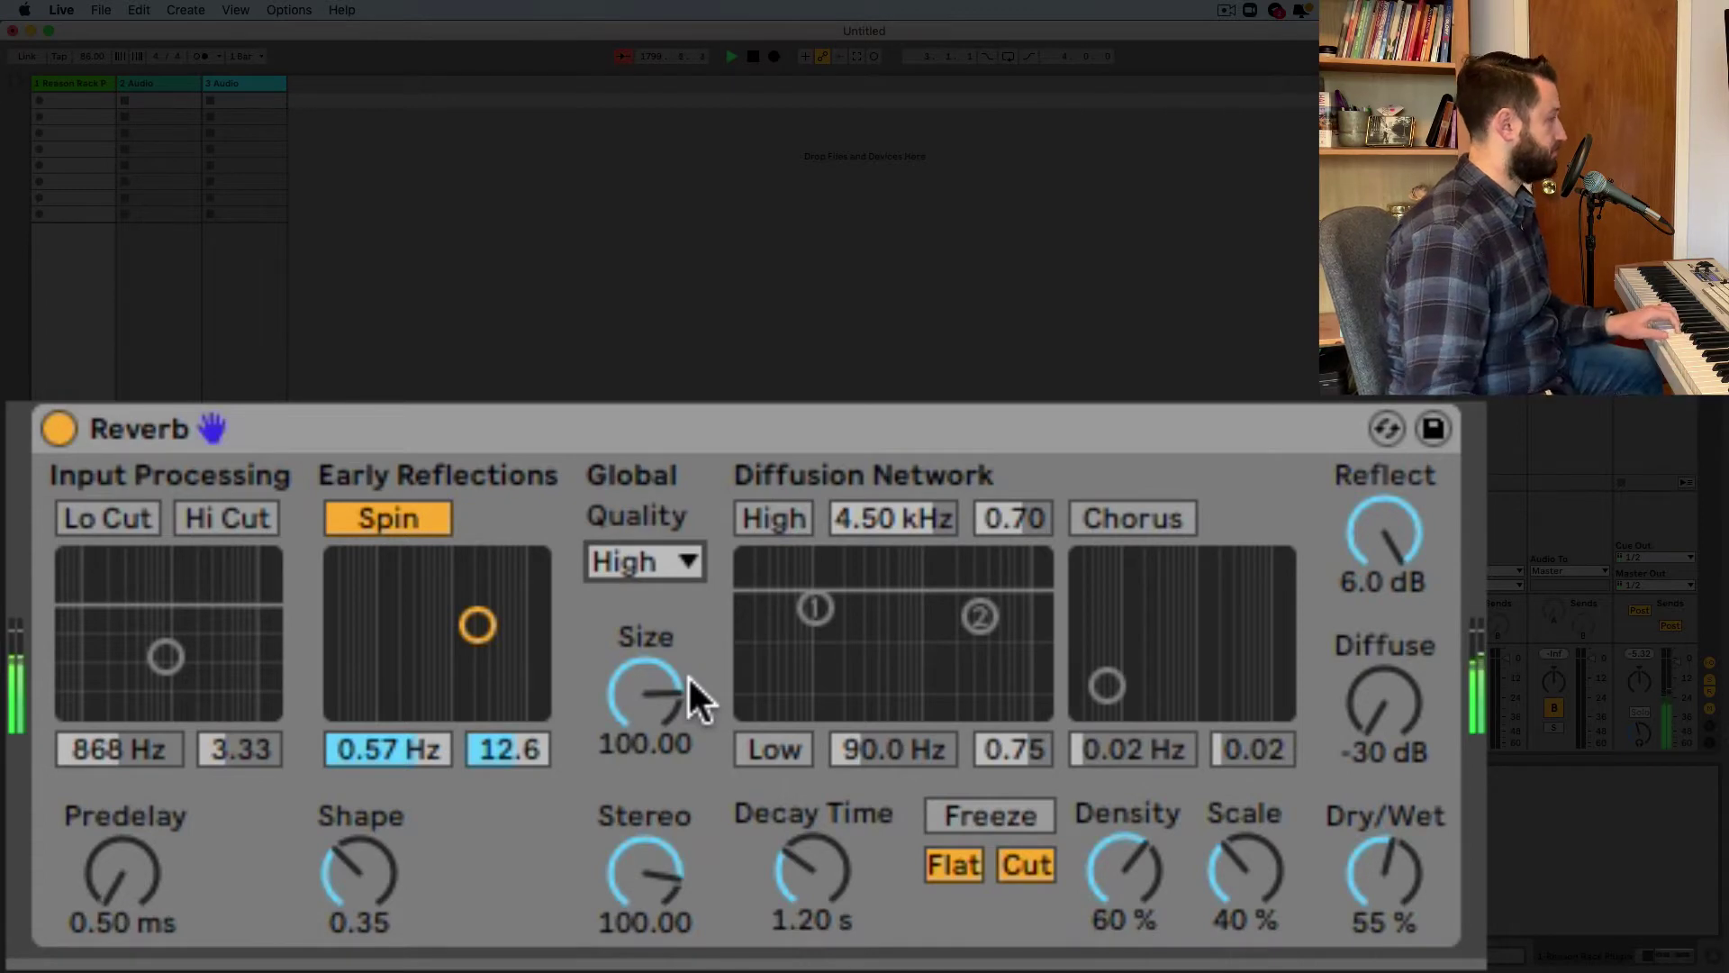
click(663, 556)
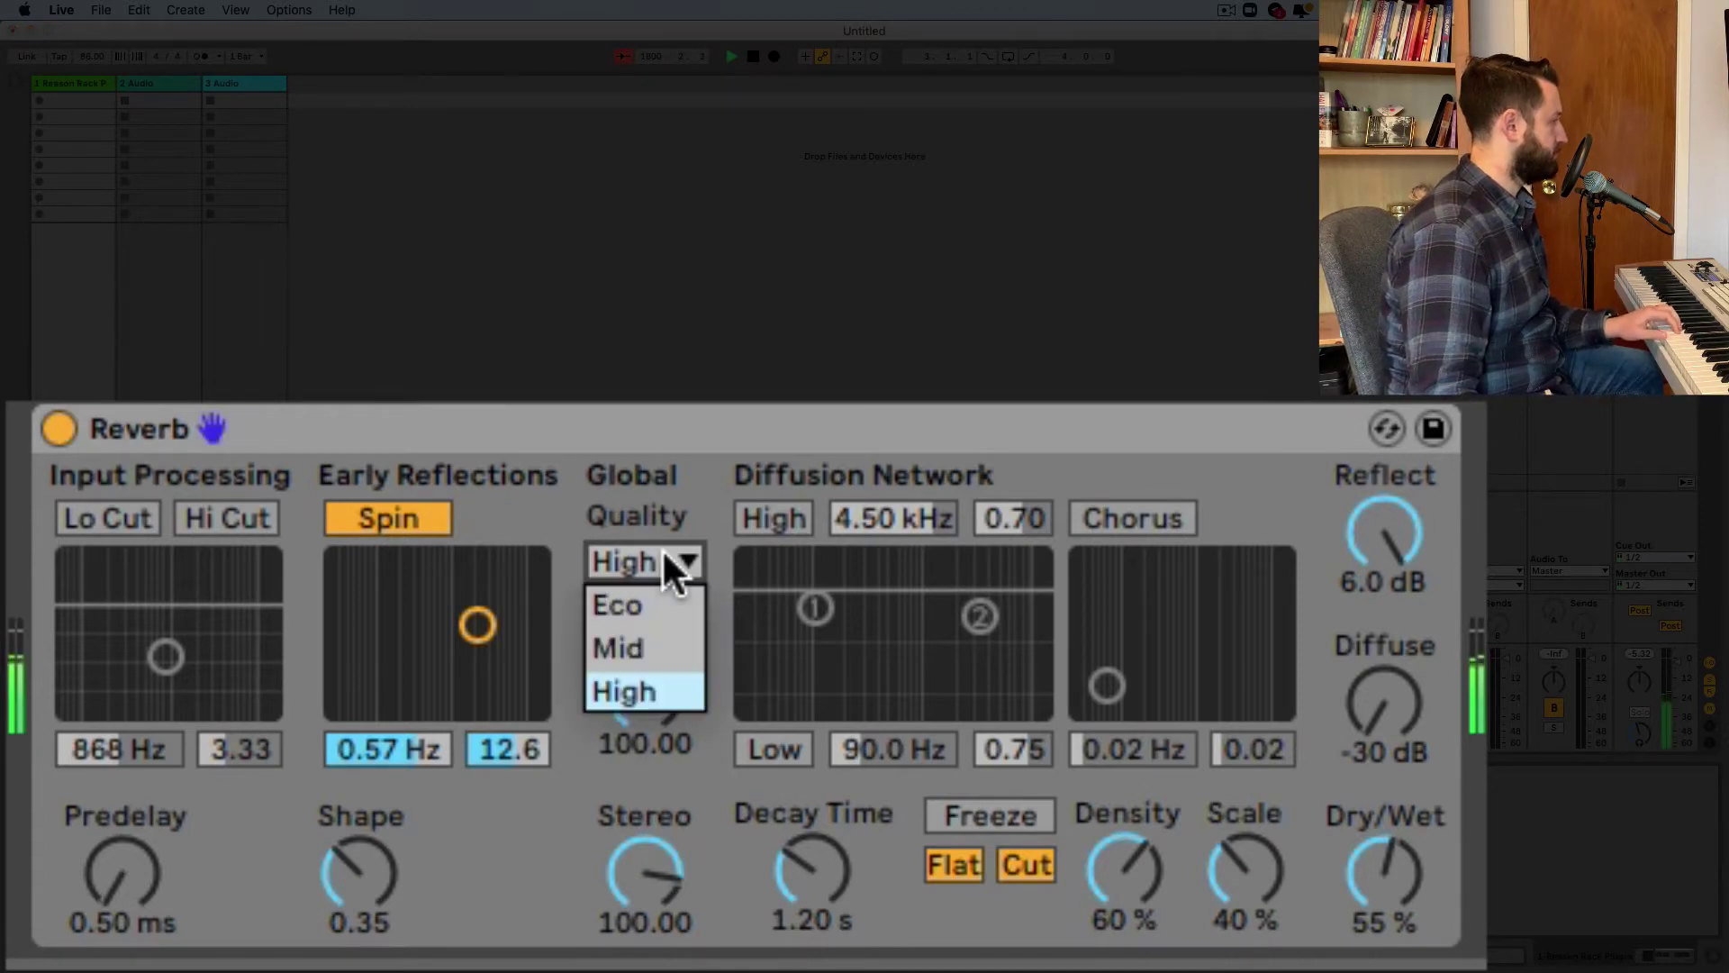
click(658, 604)
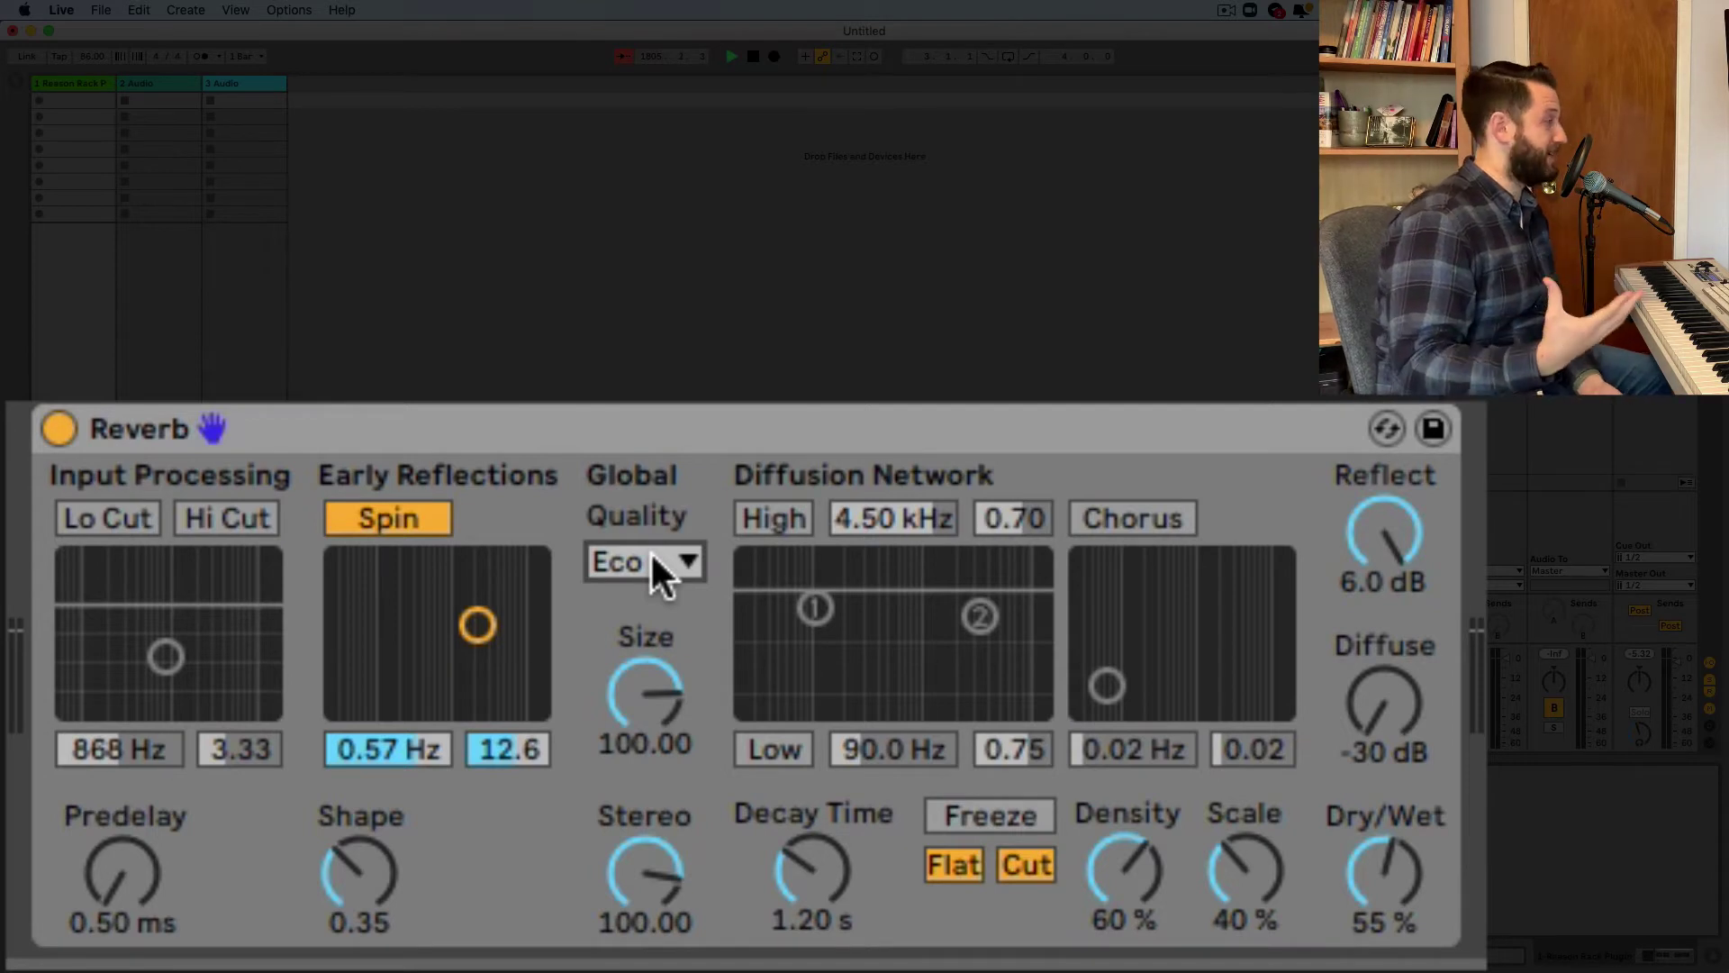
- Sweep Size from 0.22 up to 500.00 and reset Reflect and Diffuse to 0.0 dB
mouse_move(665, 724)
mouse_down()
mouse_move(664, 630)
mouse_move(665, 765)
mouse_move(665, 711)
mouse_up()
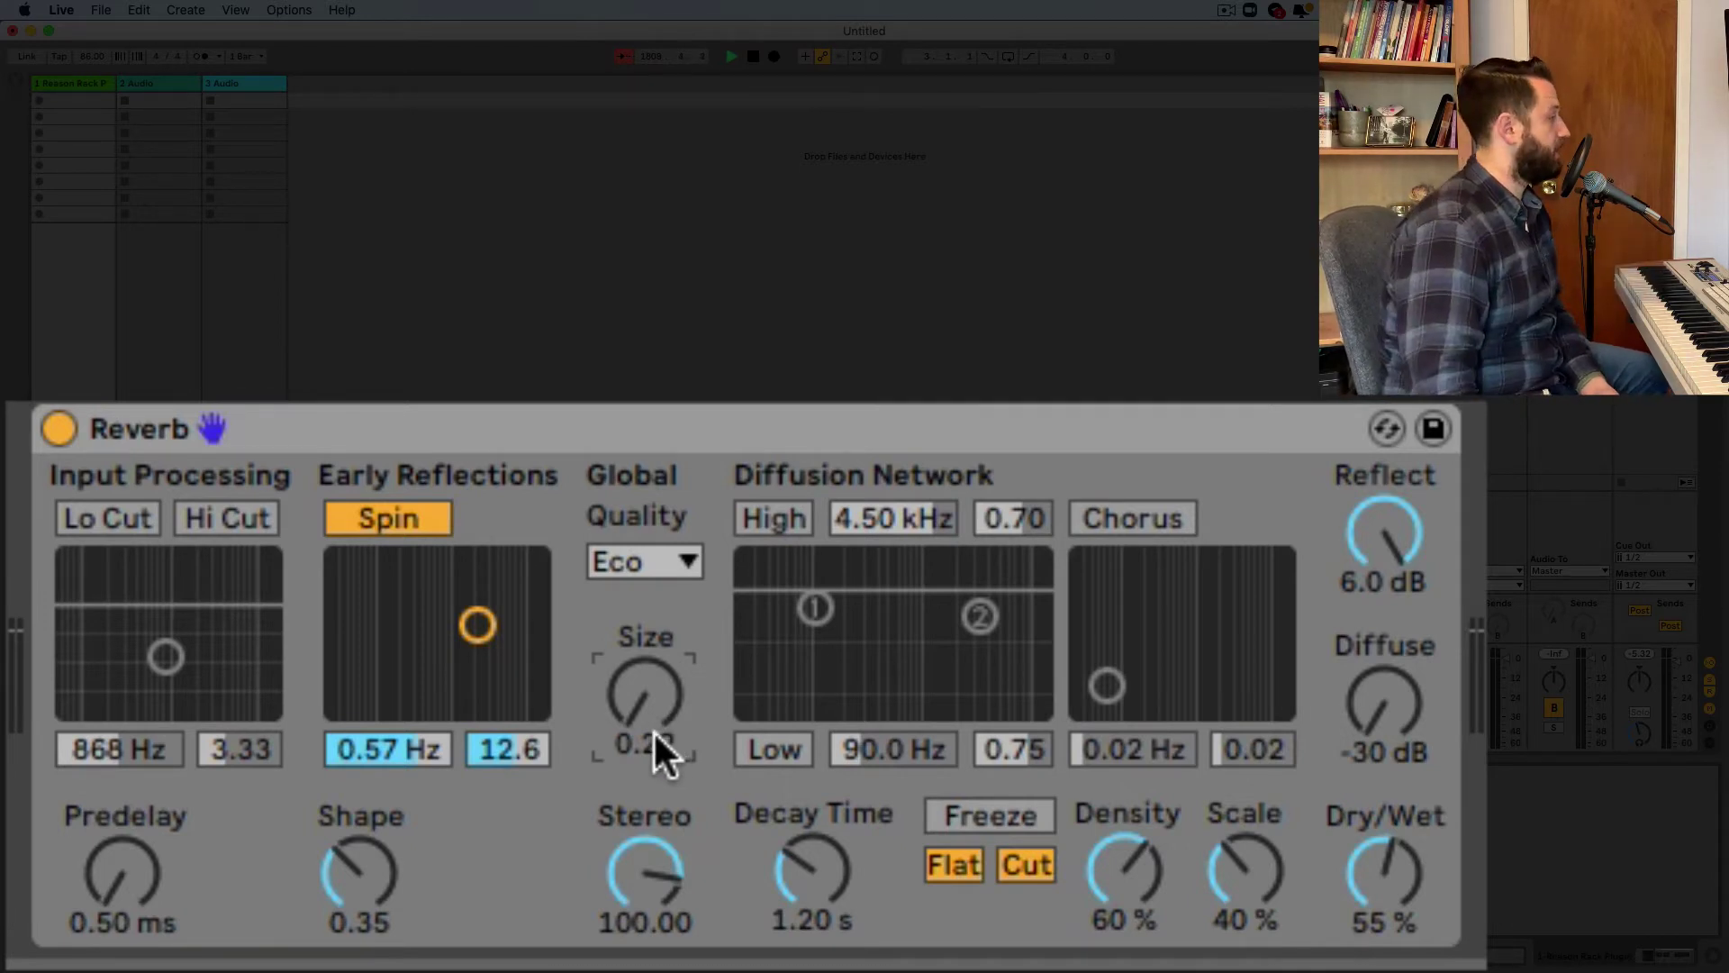
drag(652, 729, 652, 704)
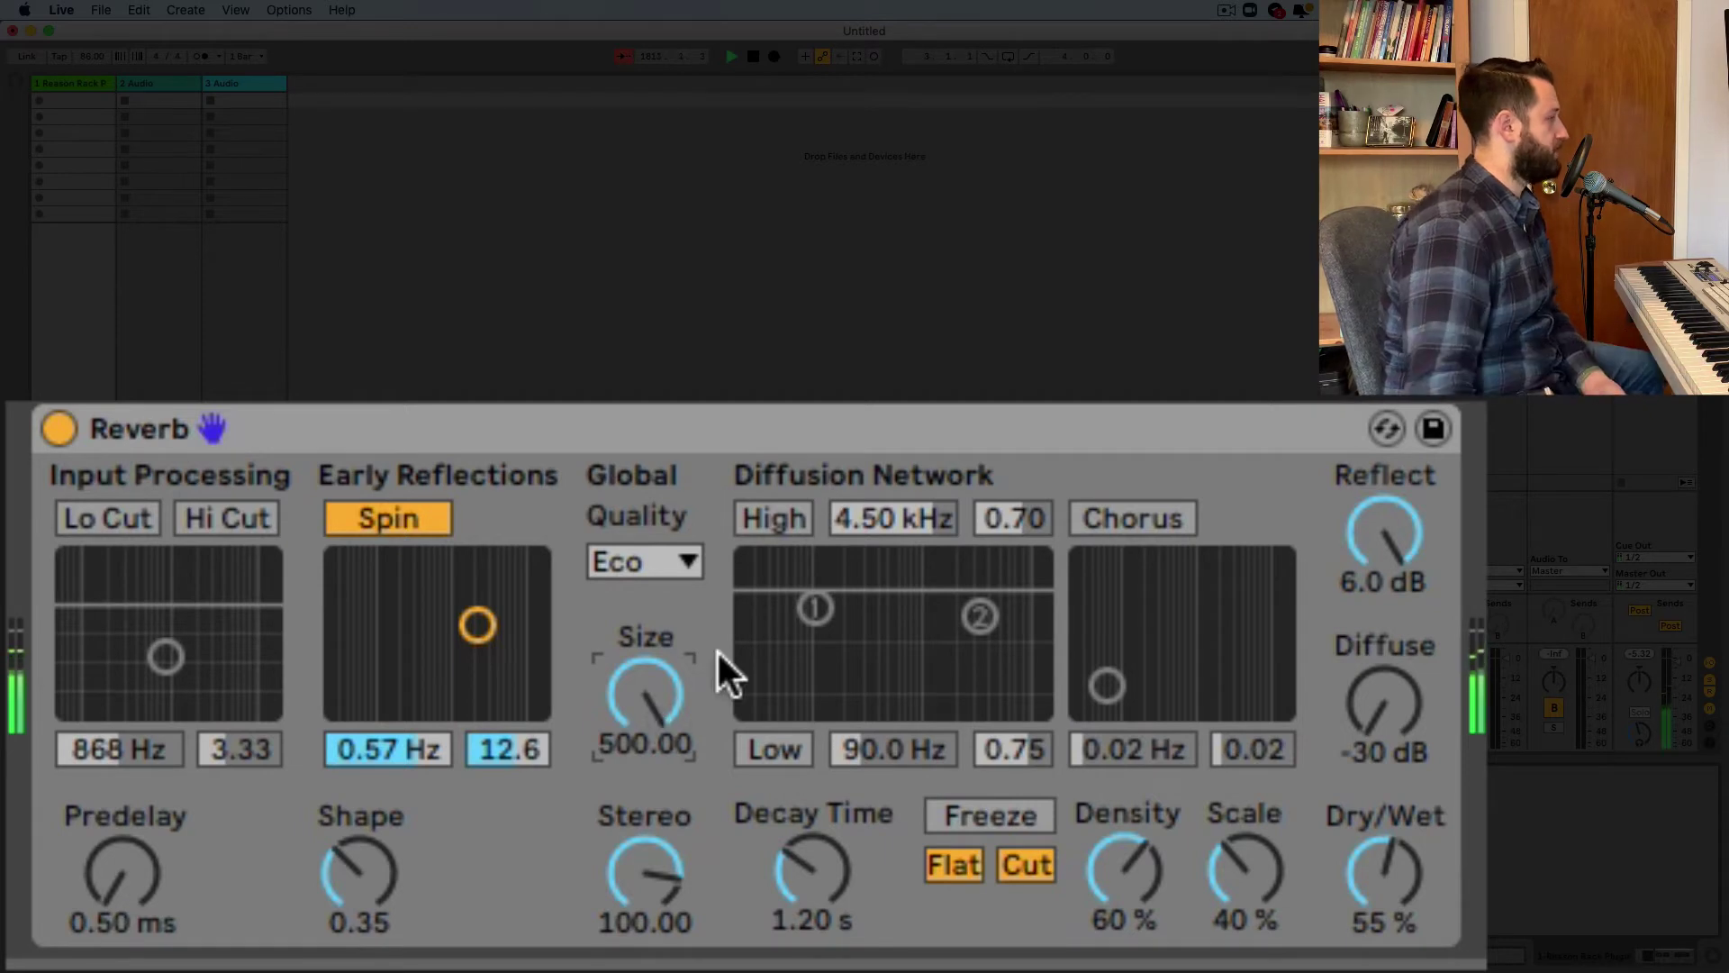
click(1403, 531)
key(Delete)
click(1389, 663)
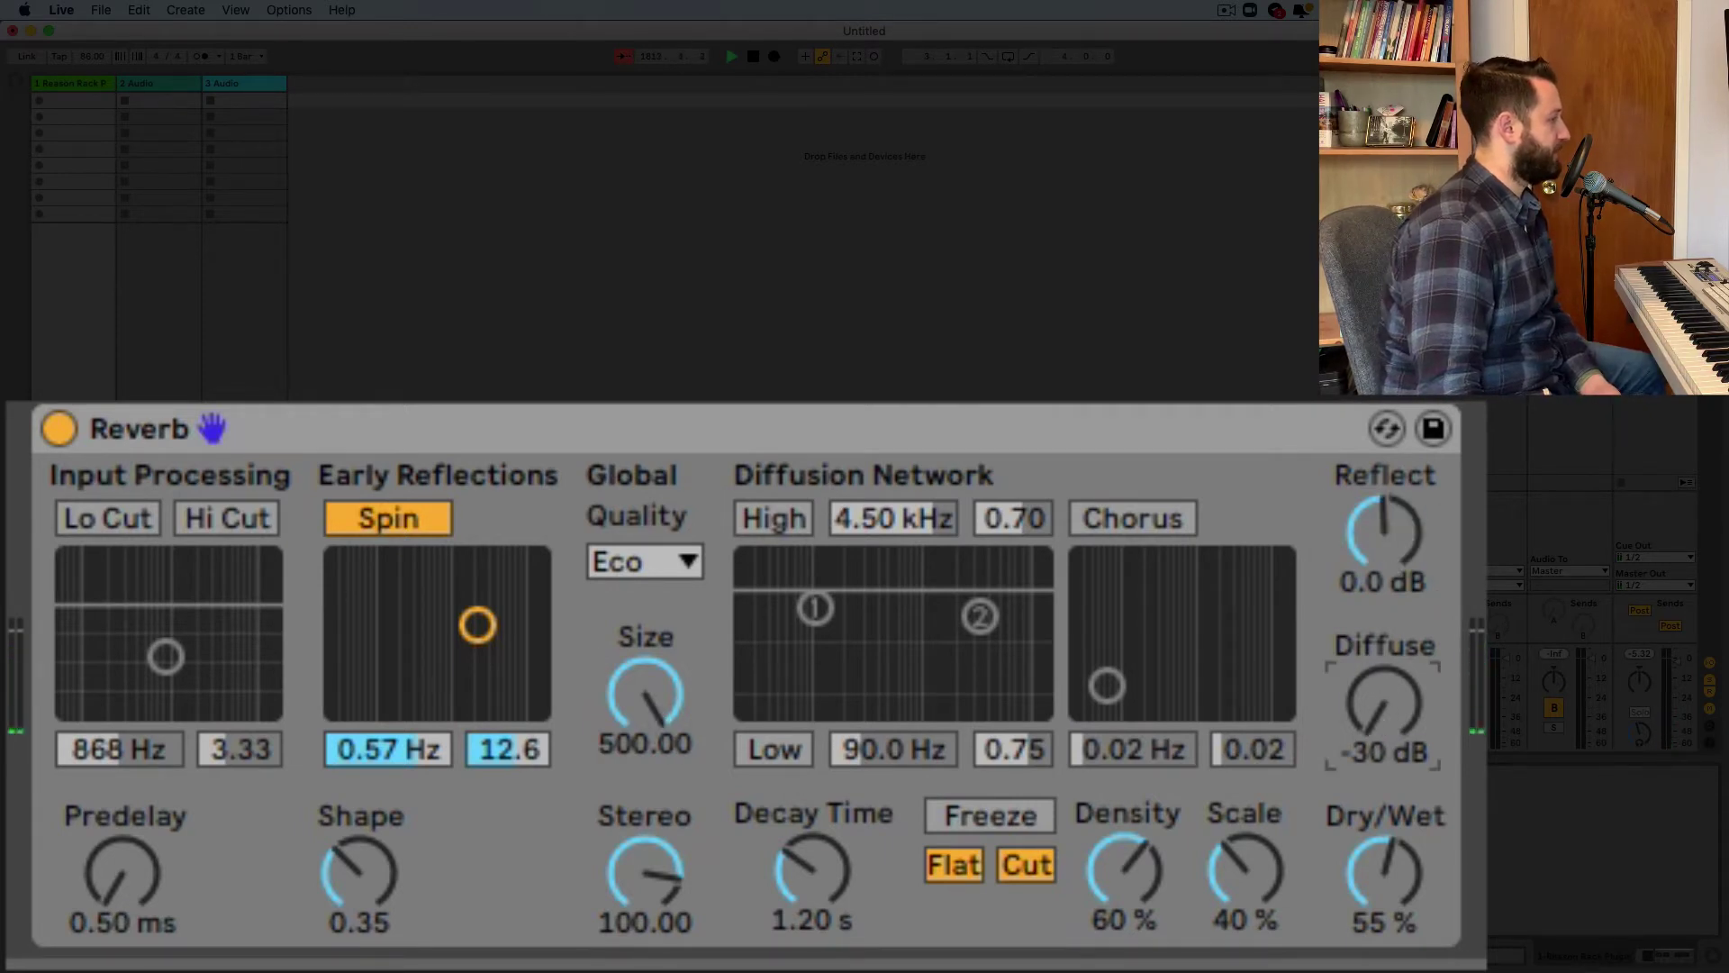
key(Delete)
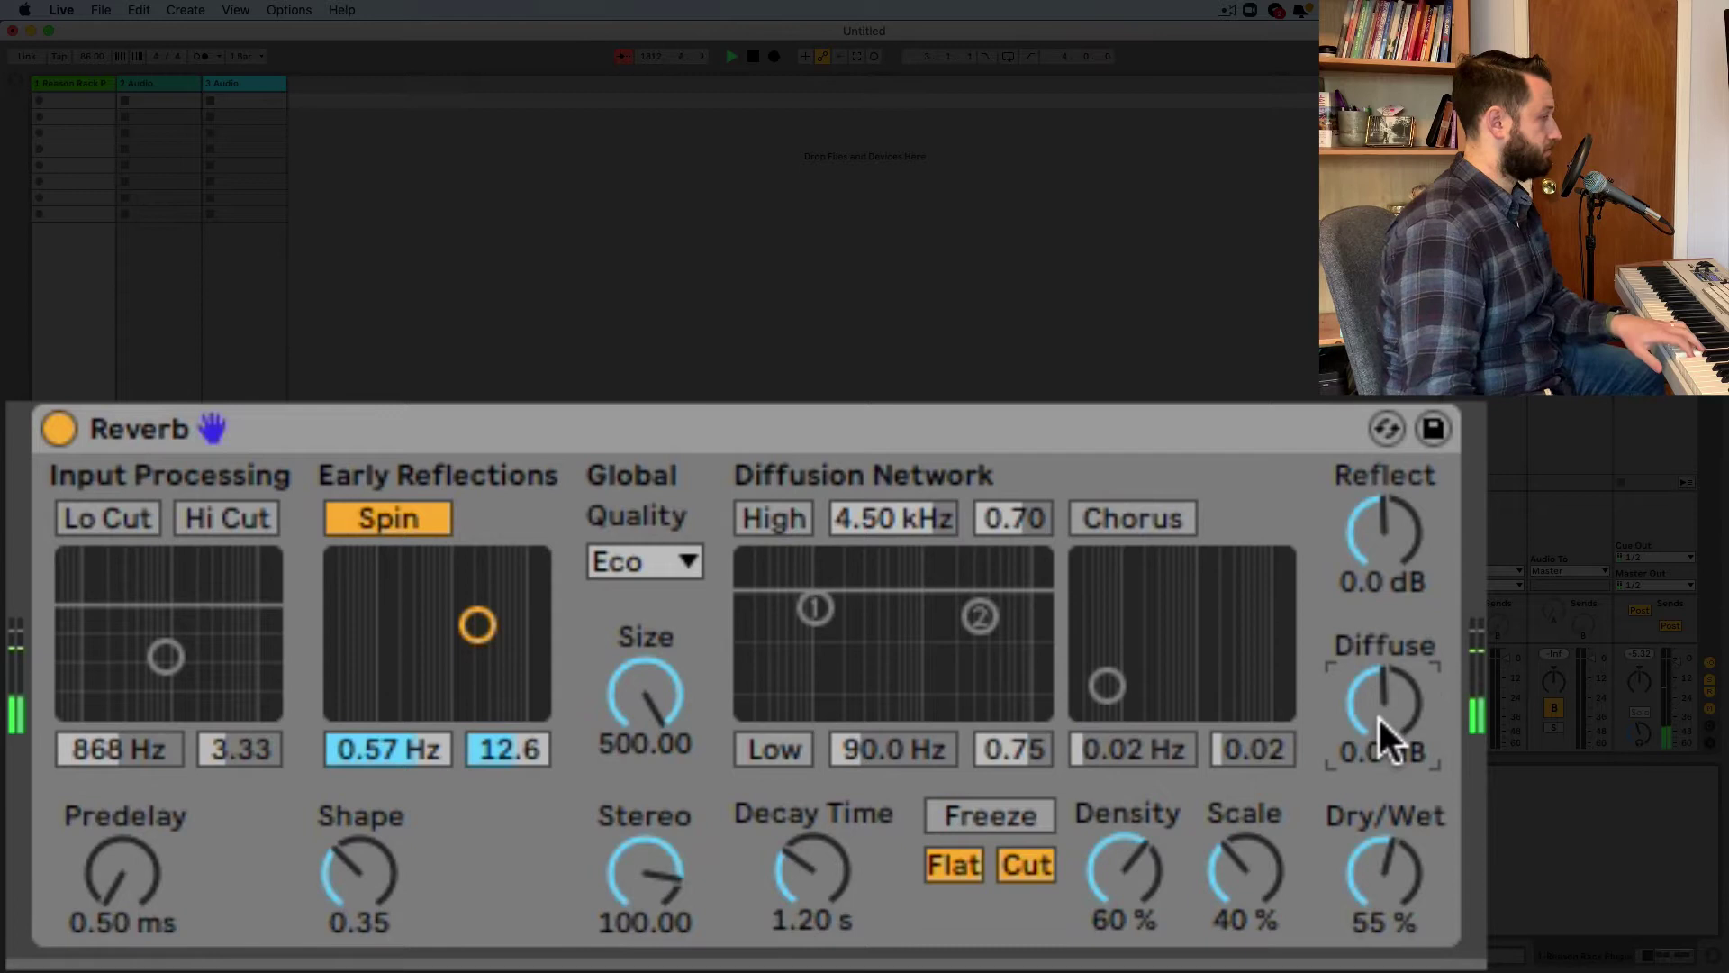
- Set Reflect to -30 dB, Shape to 0.90, Size to 11.91 and Dry/Wet to 100 %
drag(1407, 510, 1402, 519)
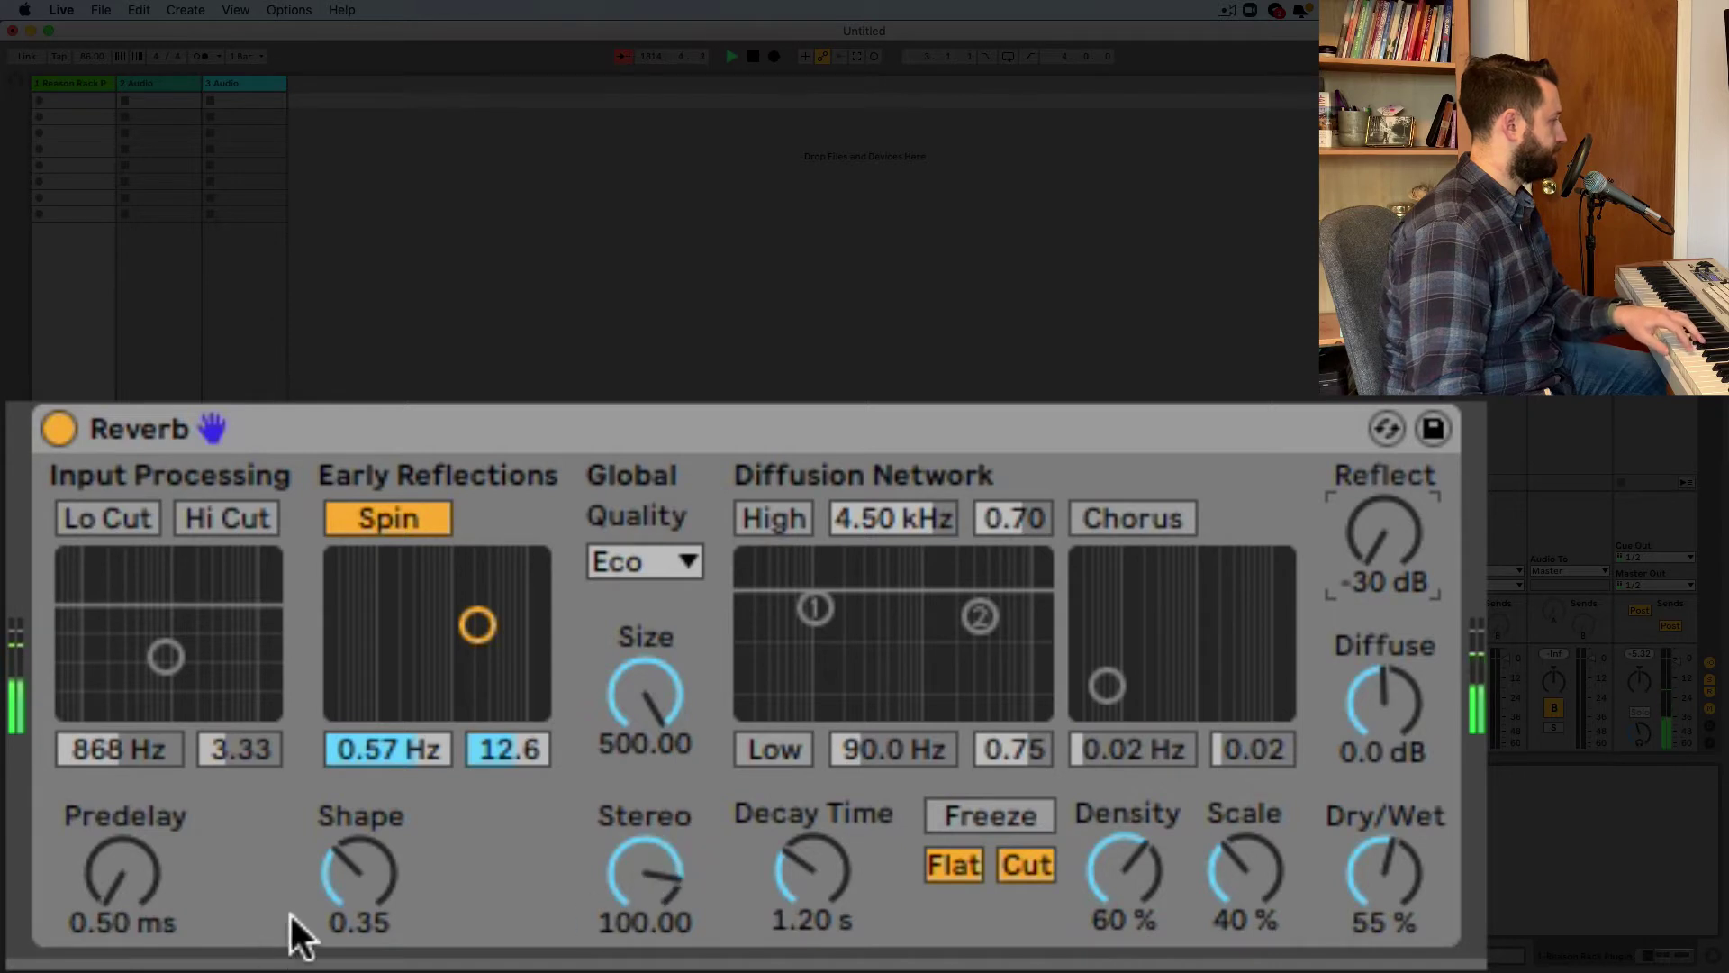
drag(349, 879, 351, 810)
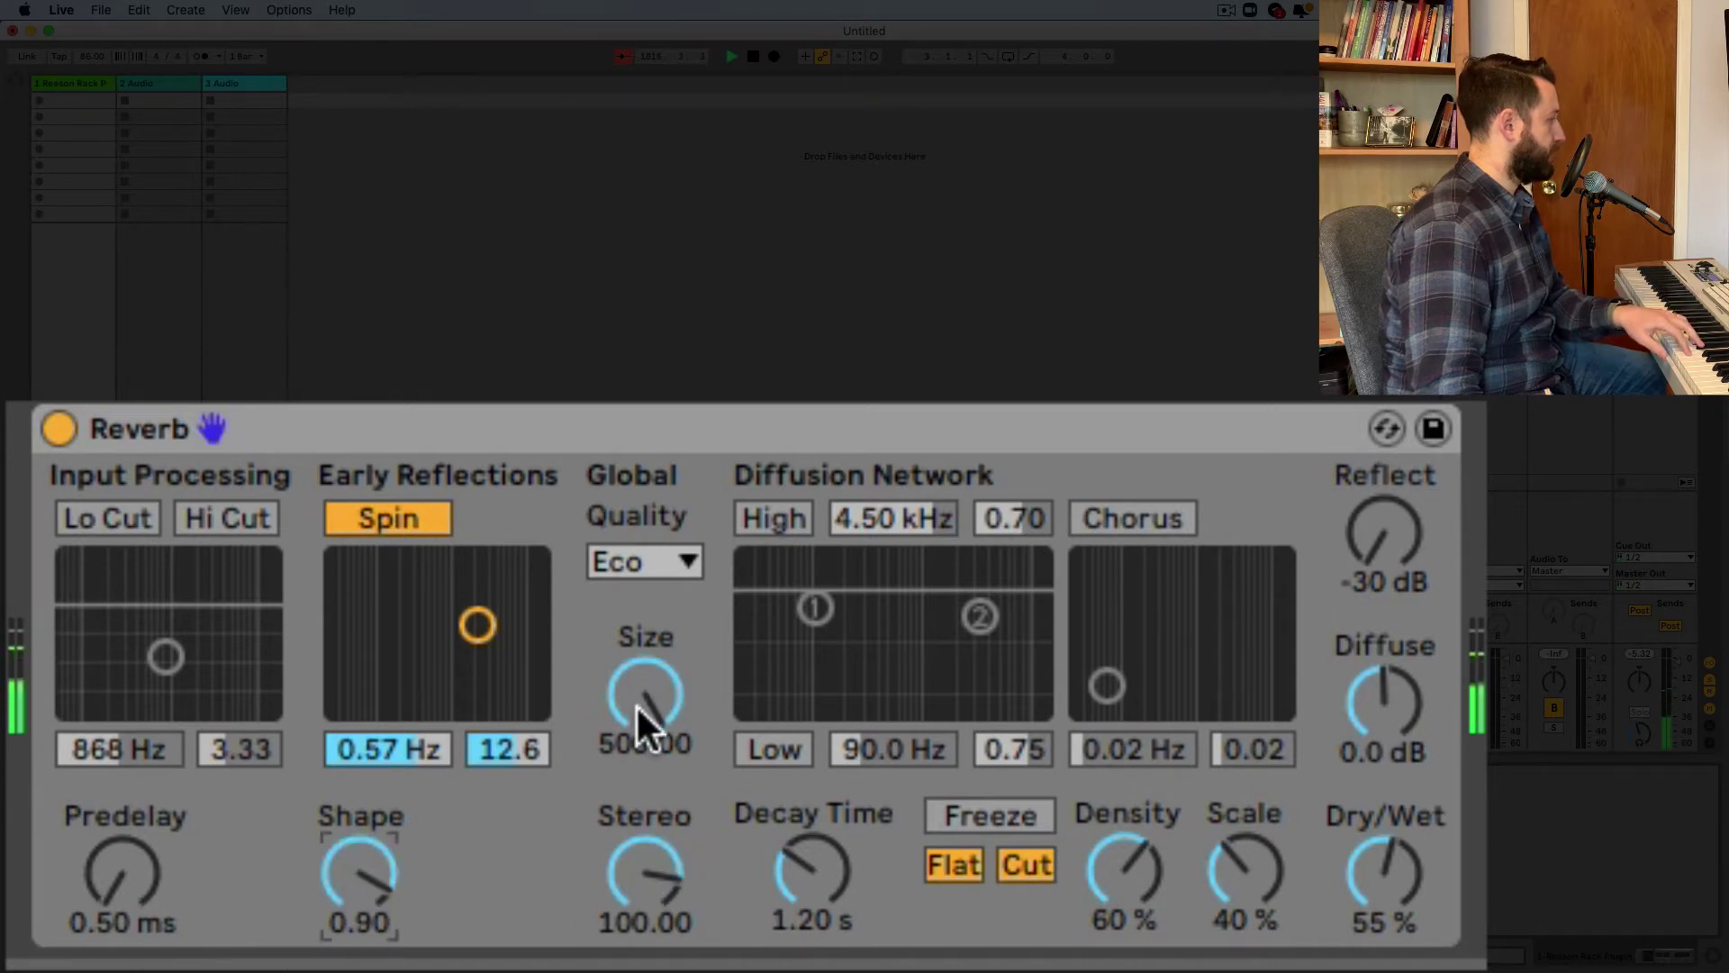
drag(636, 704, 635, 819)
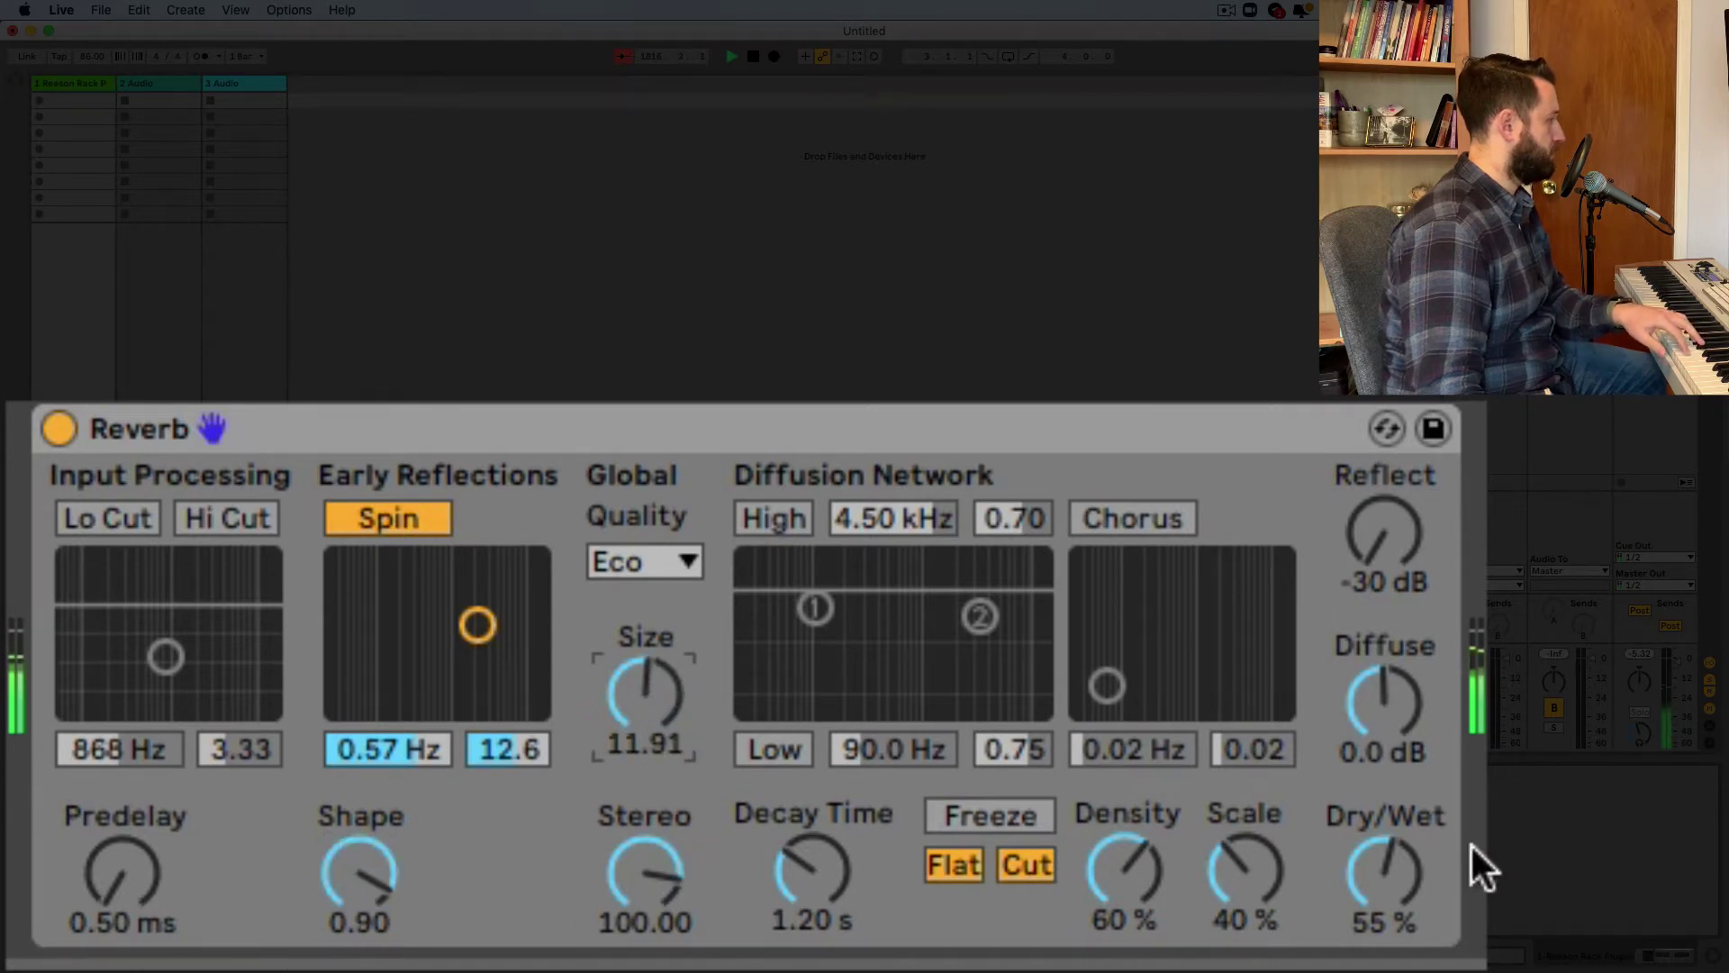
drag(1386, 885, 1385, 884)
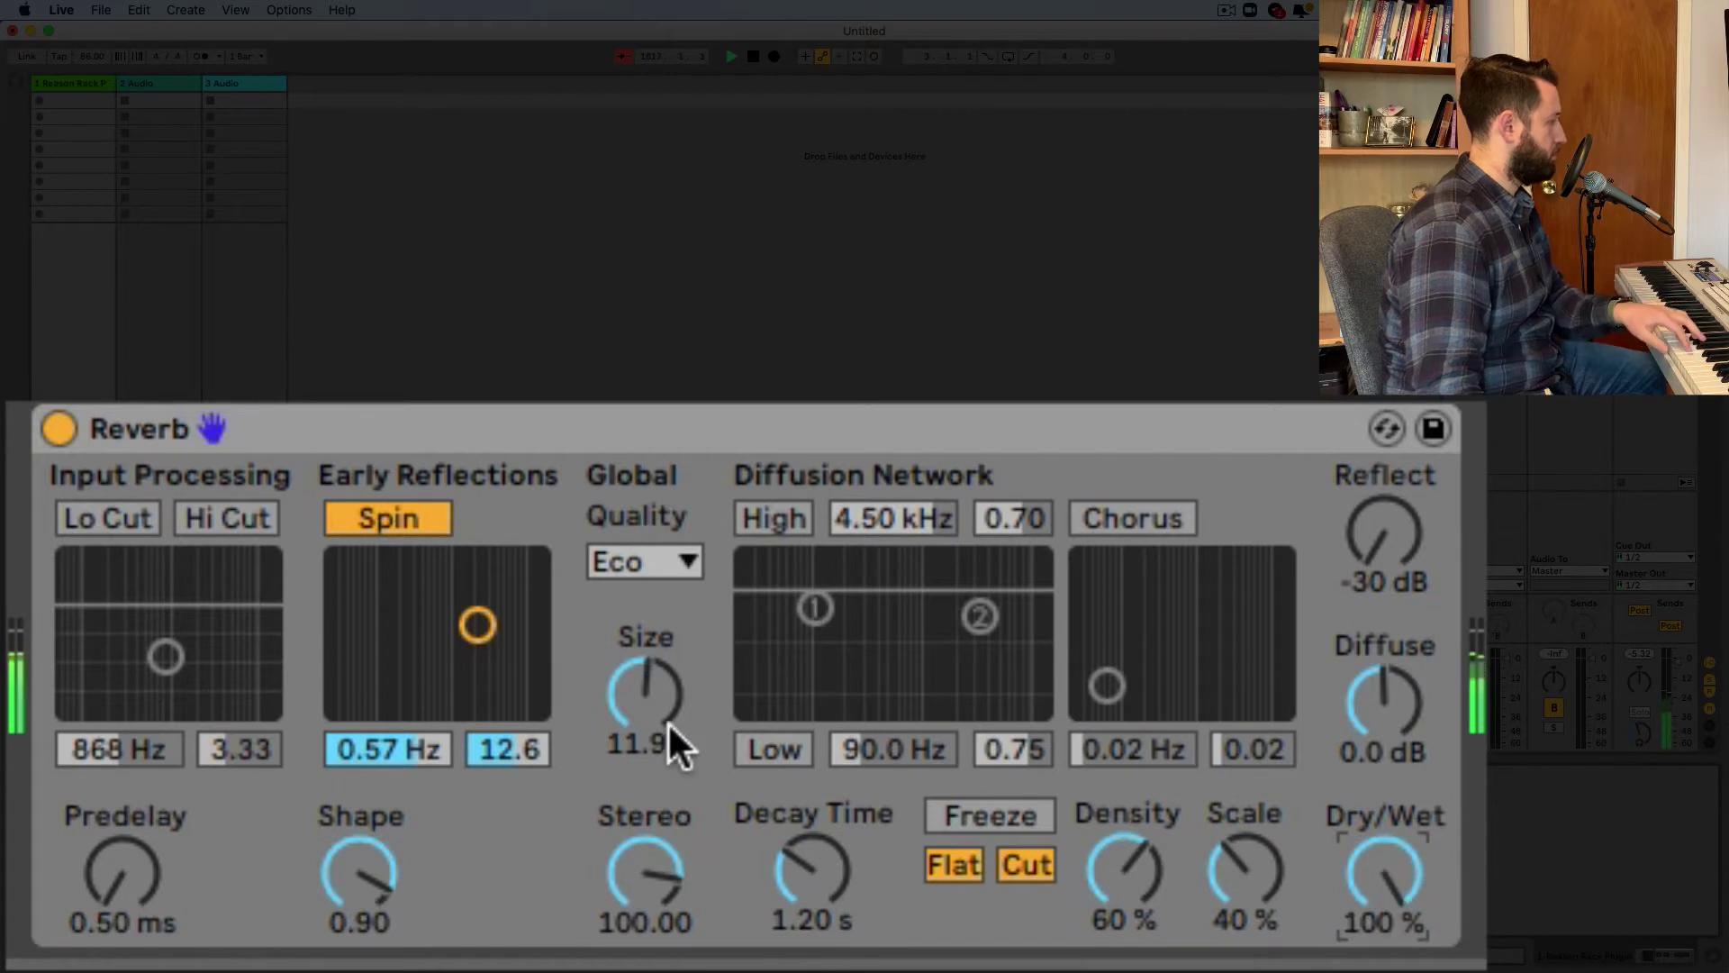
- Sweep Size between minimum and maximum, lower Dry/Wet to 55 %, and leave Size at 500.00
drag(644, 682, 645, 586)
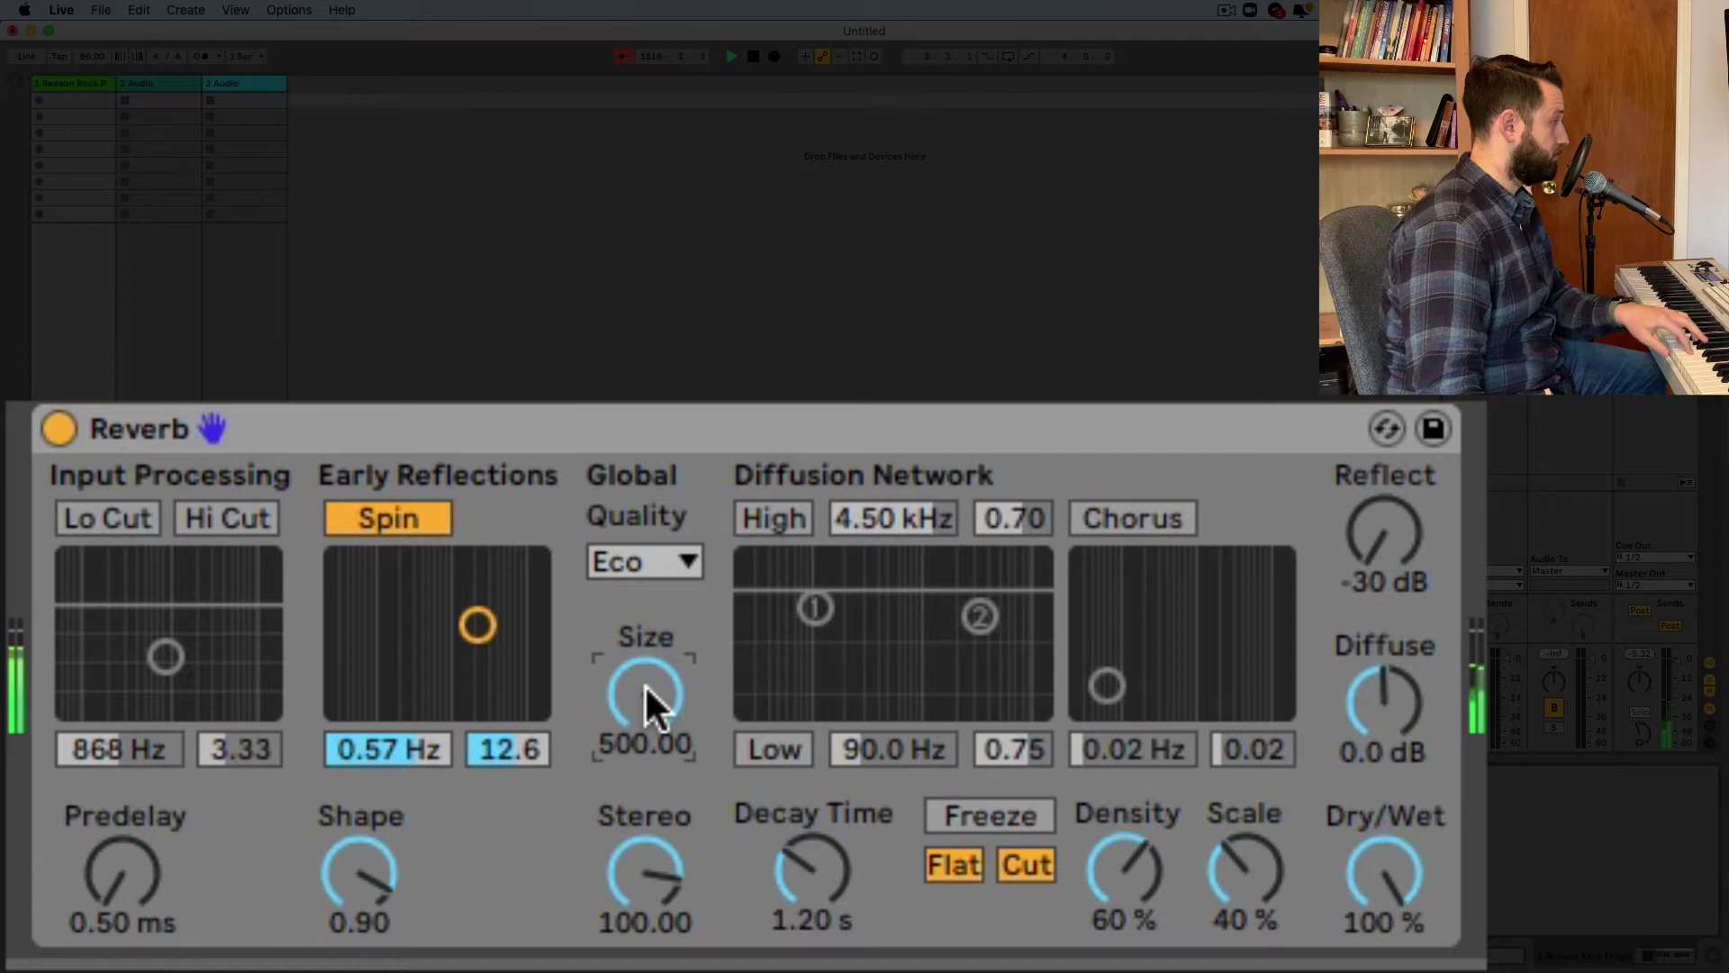
drag(645, 682, 645, 793)
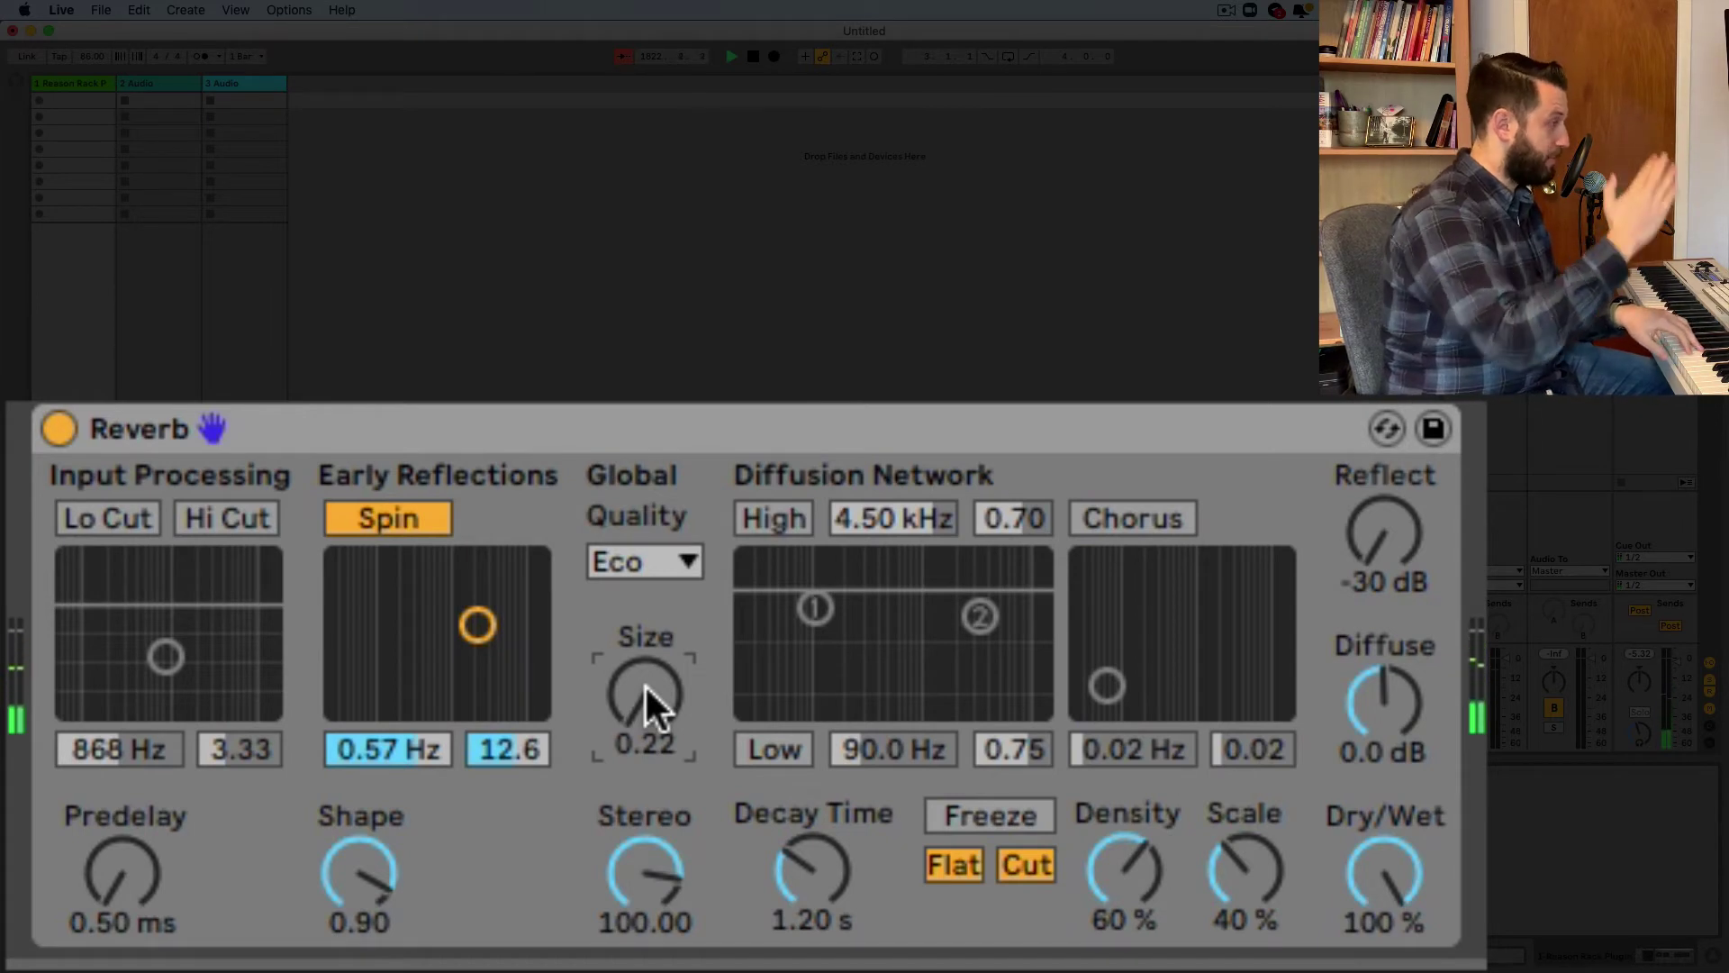
drag(644, 682, 645, 603)
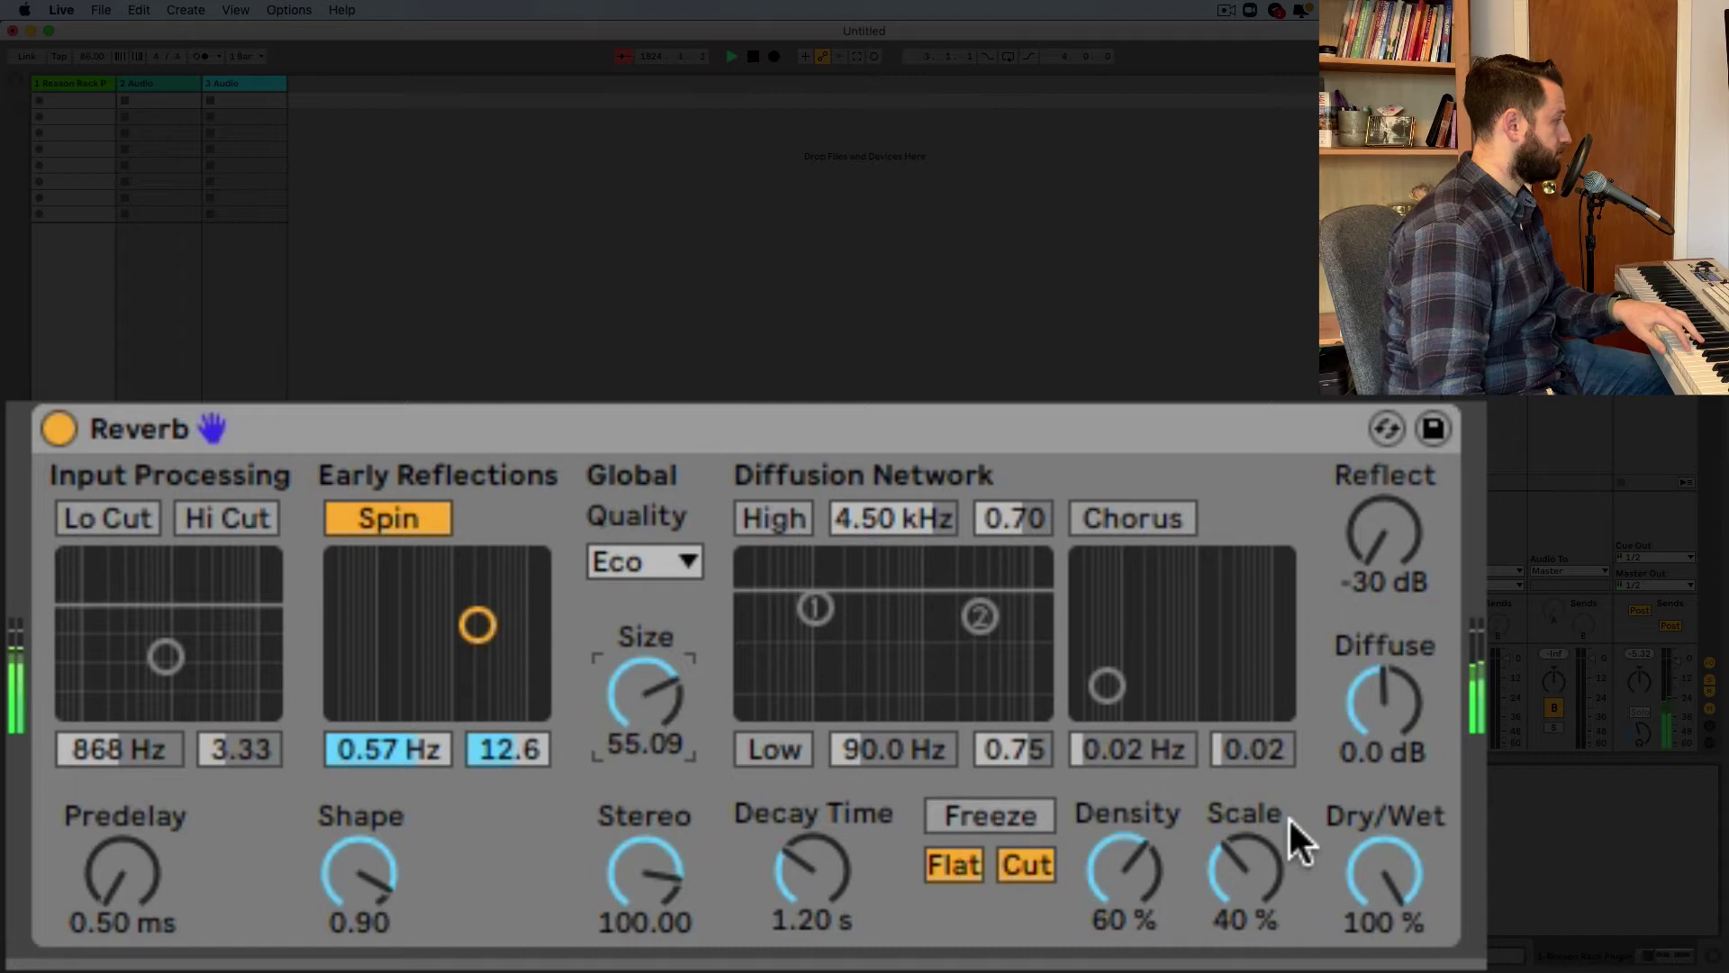
drag(1396, 878, 1395, 918)
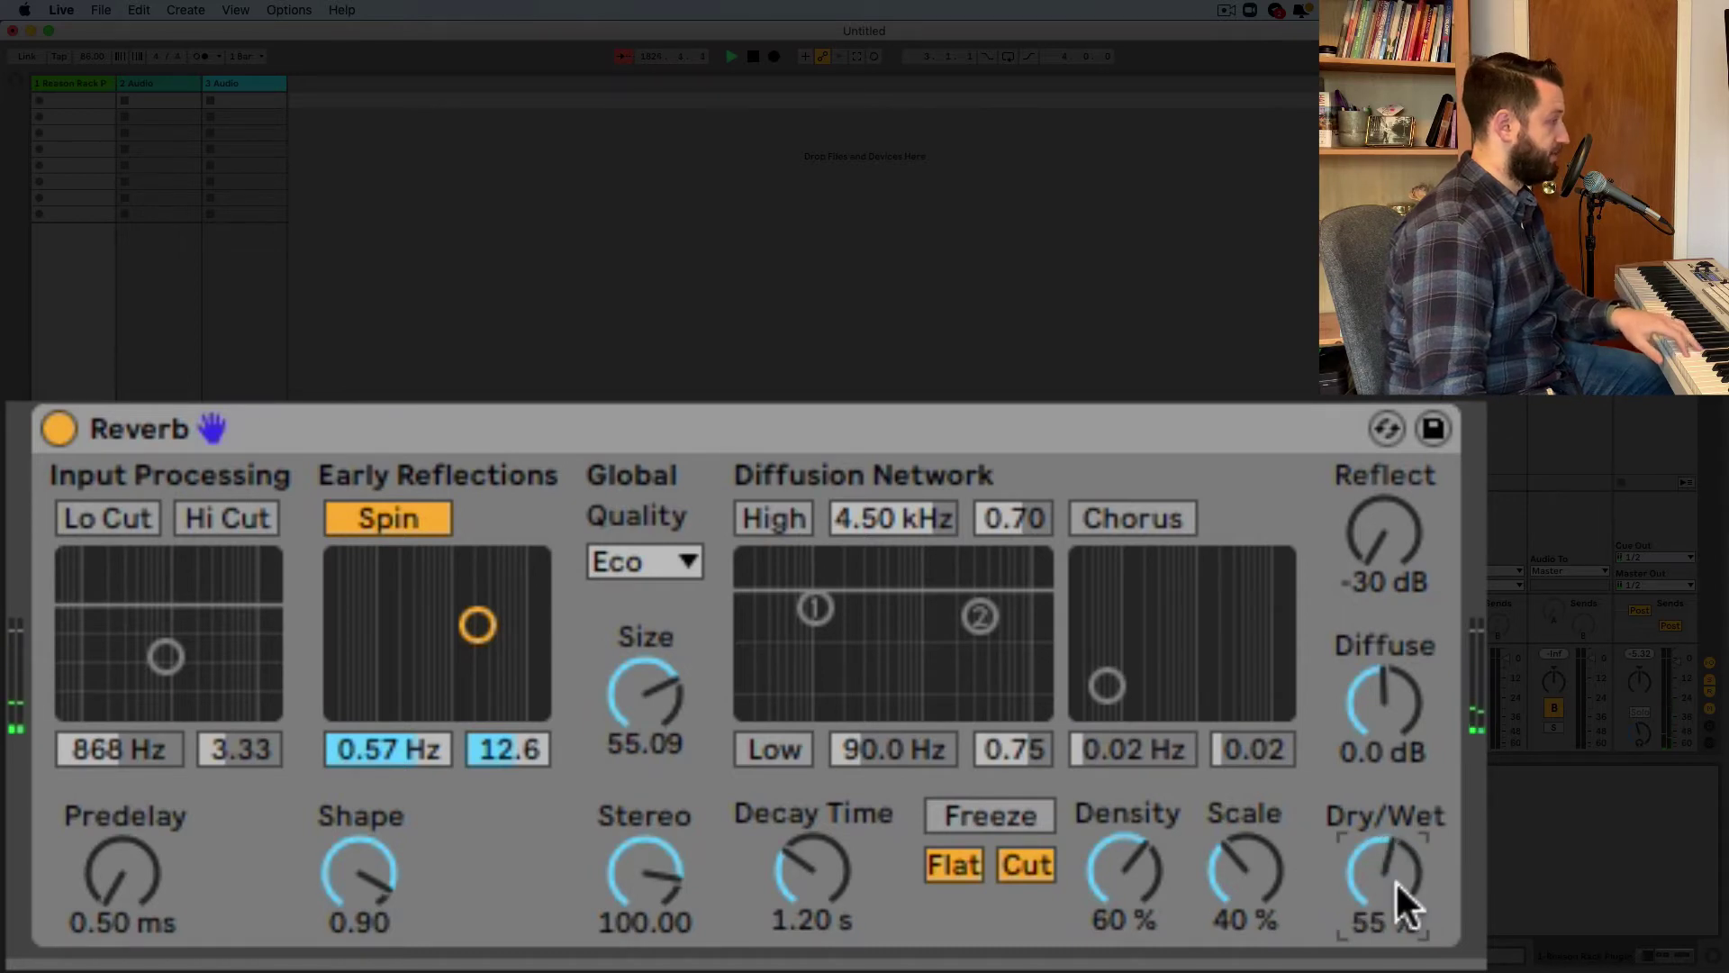
click(680, 699)
drag(671, 711, 671, 630)
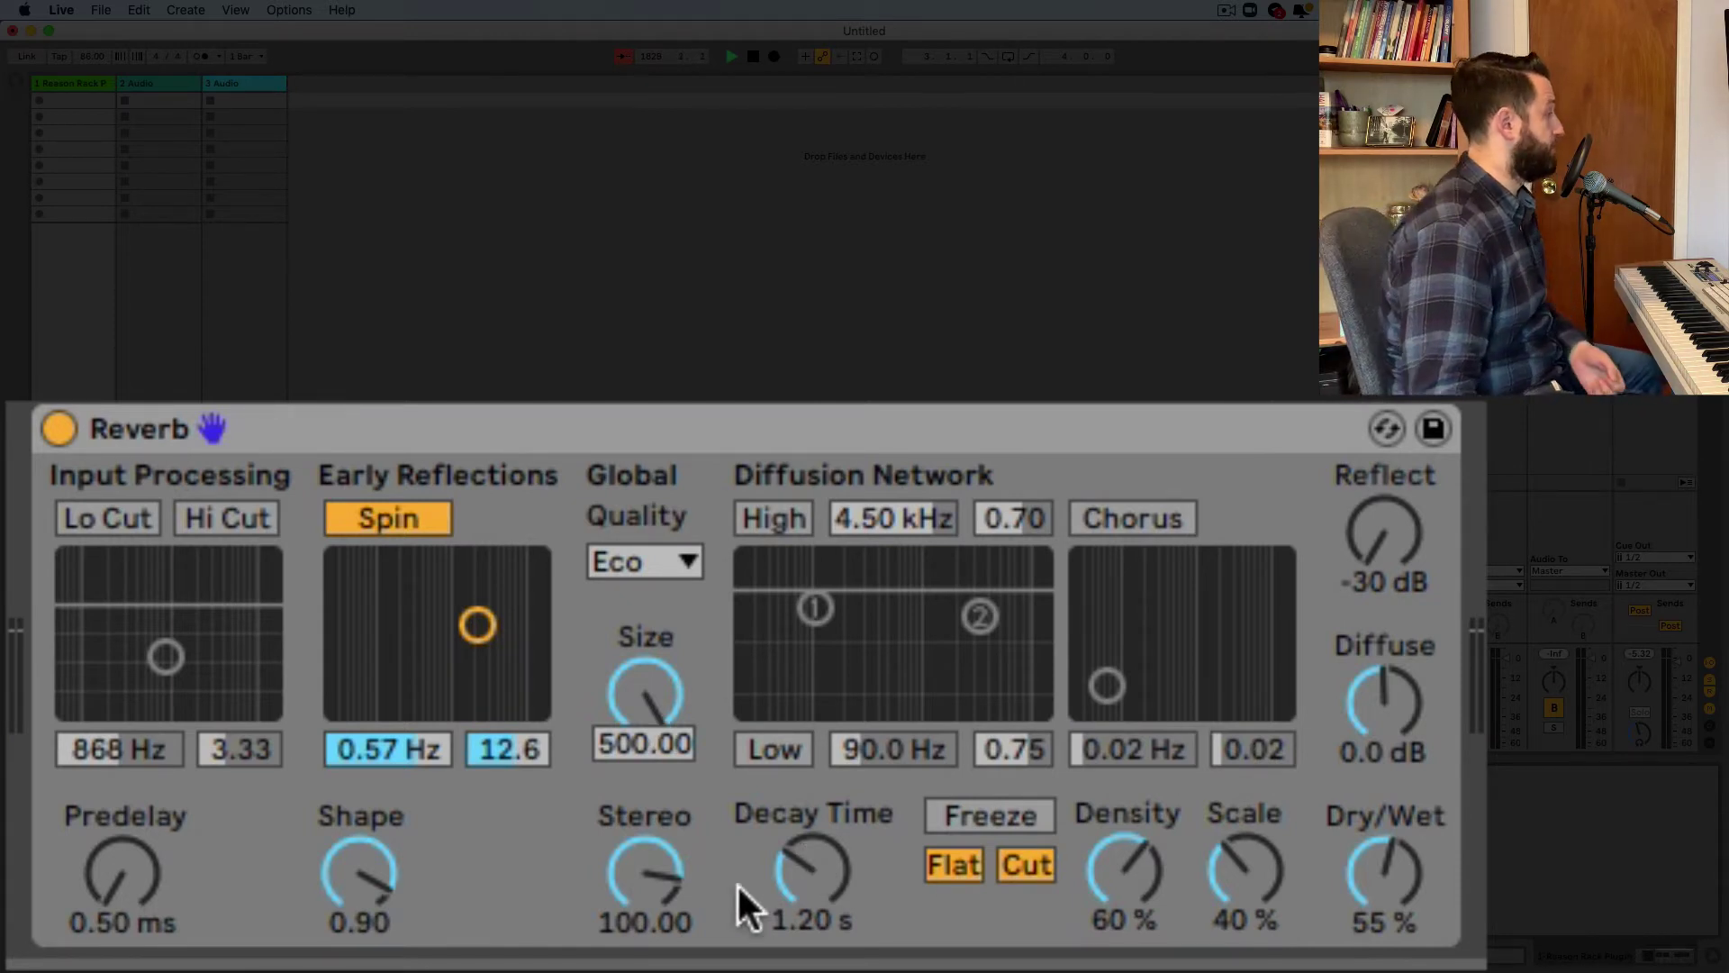
- Compare Stereo at 0.00 and 120.00, keep 120.00, and raise Decay Time to 1.60 s
mouse_move(657, 887)
mouse_down()
mouse_move(656, 864)
mouse_move(656, 954)
mouse_move(656, 864)
mouse_up()
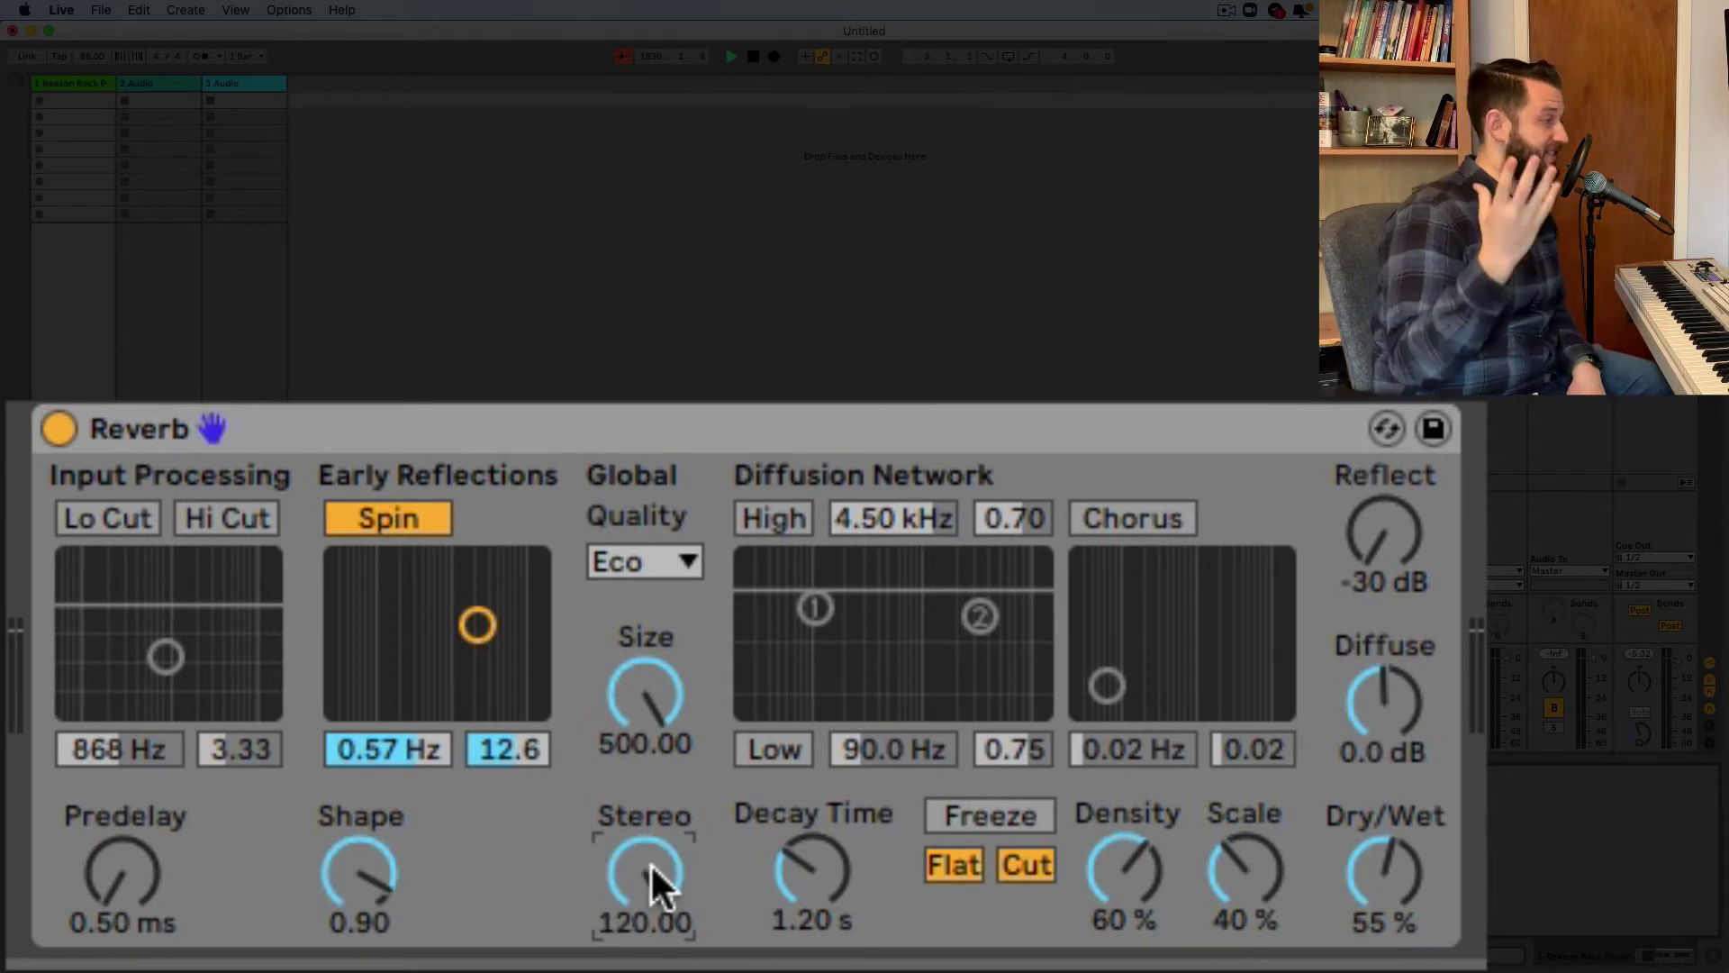
drag(650, 862, 650, 954)
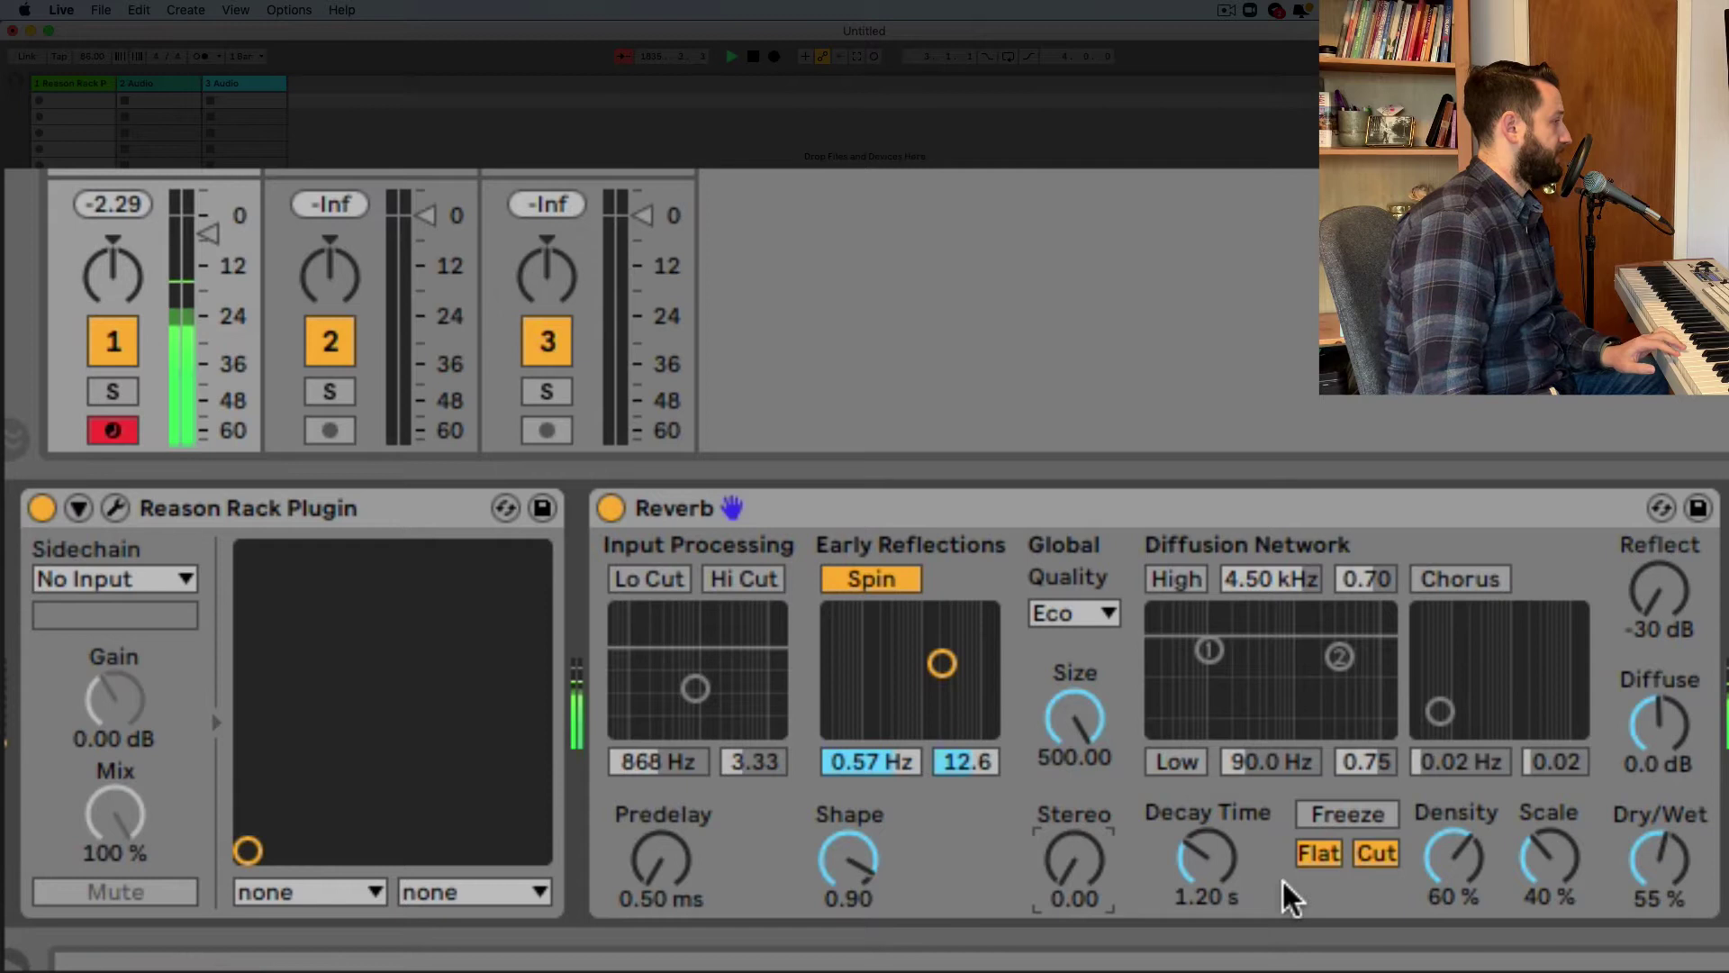
drag(1083, 892, 1084, 811)
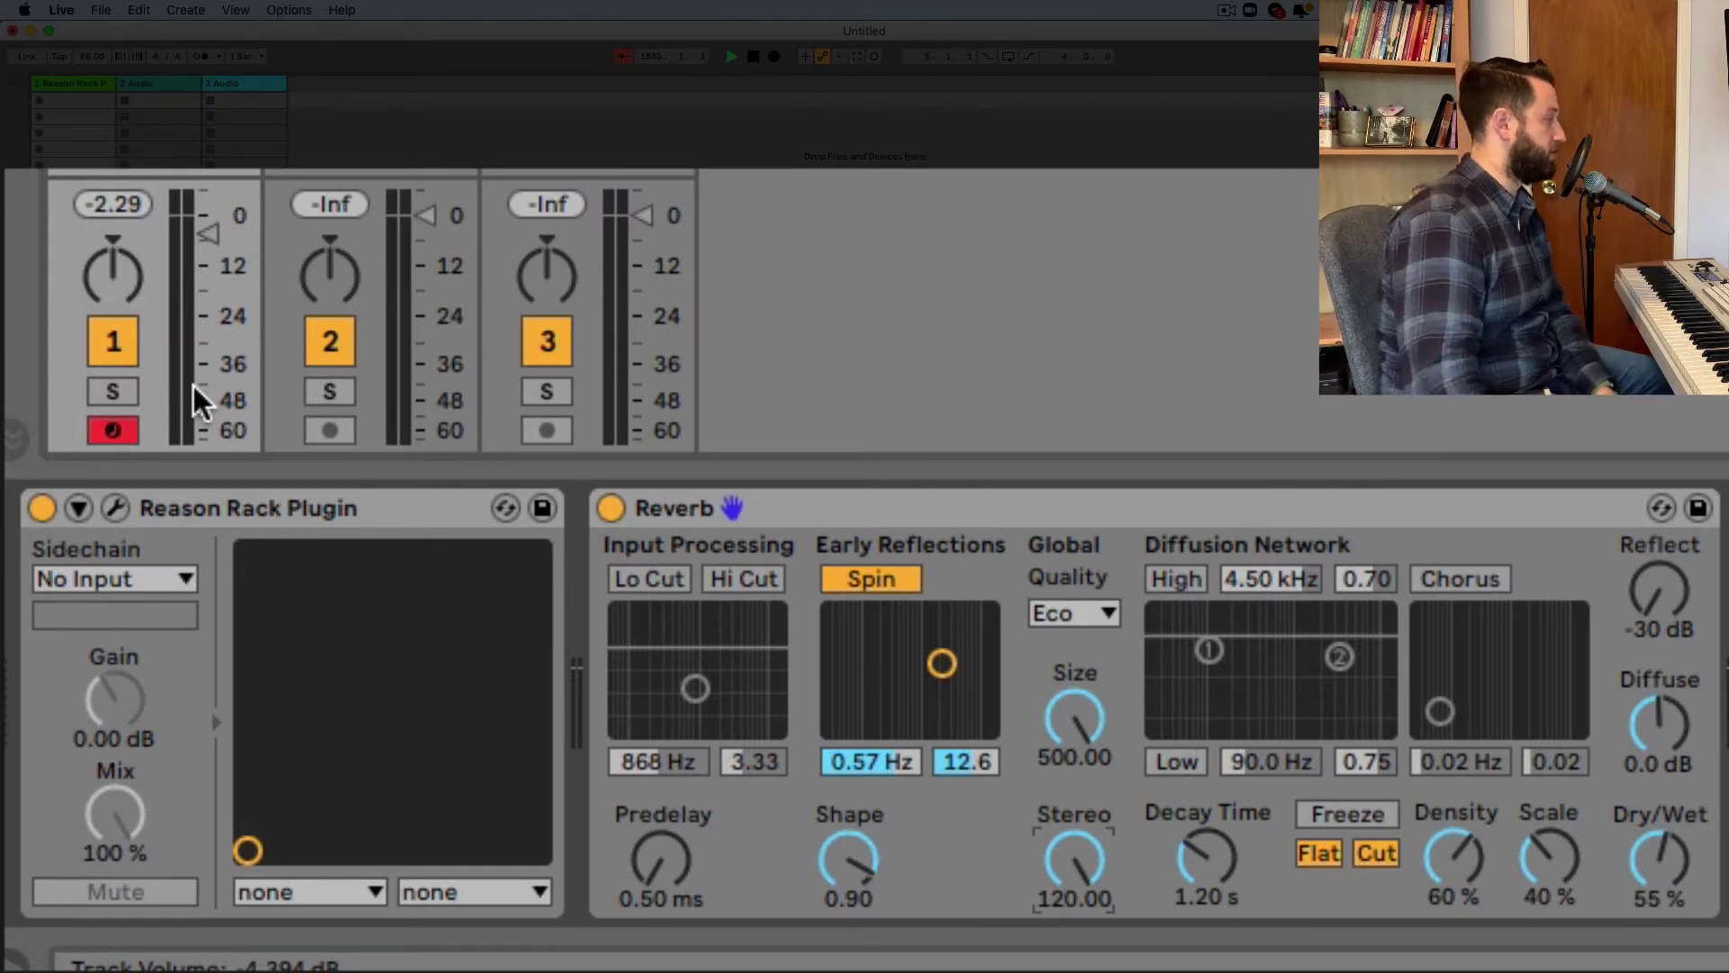
click(1216, 905)
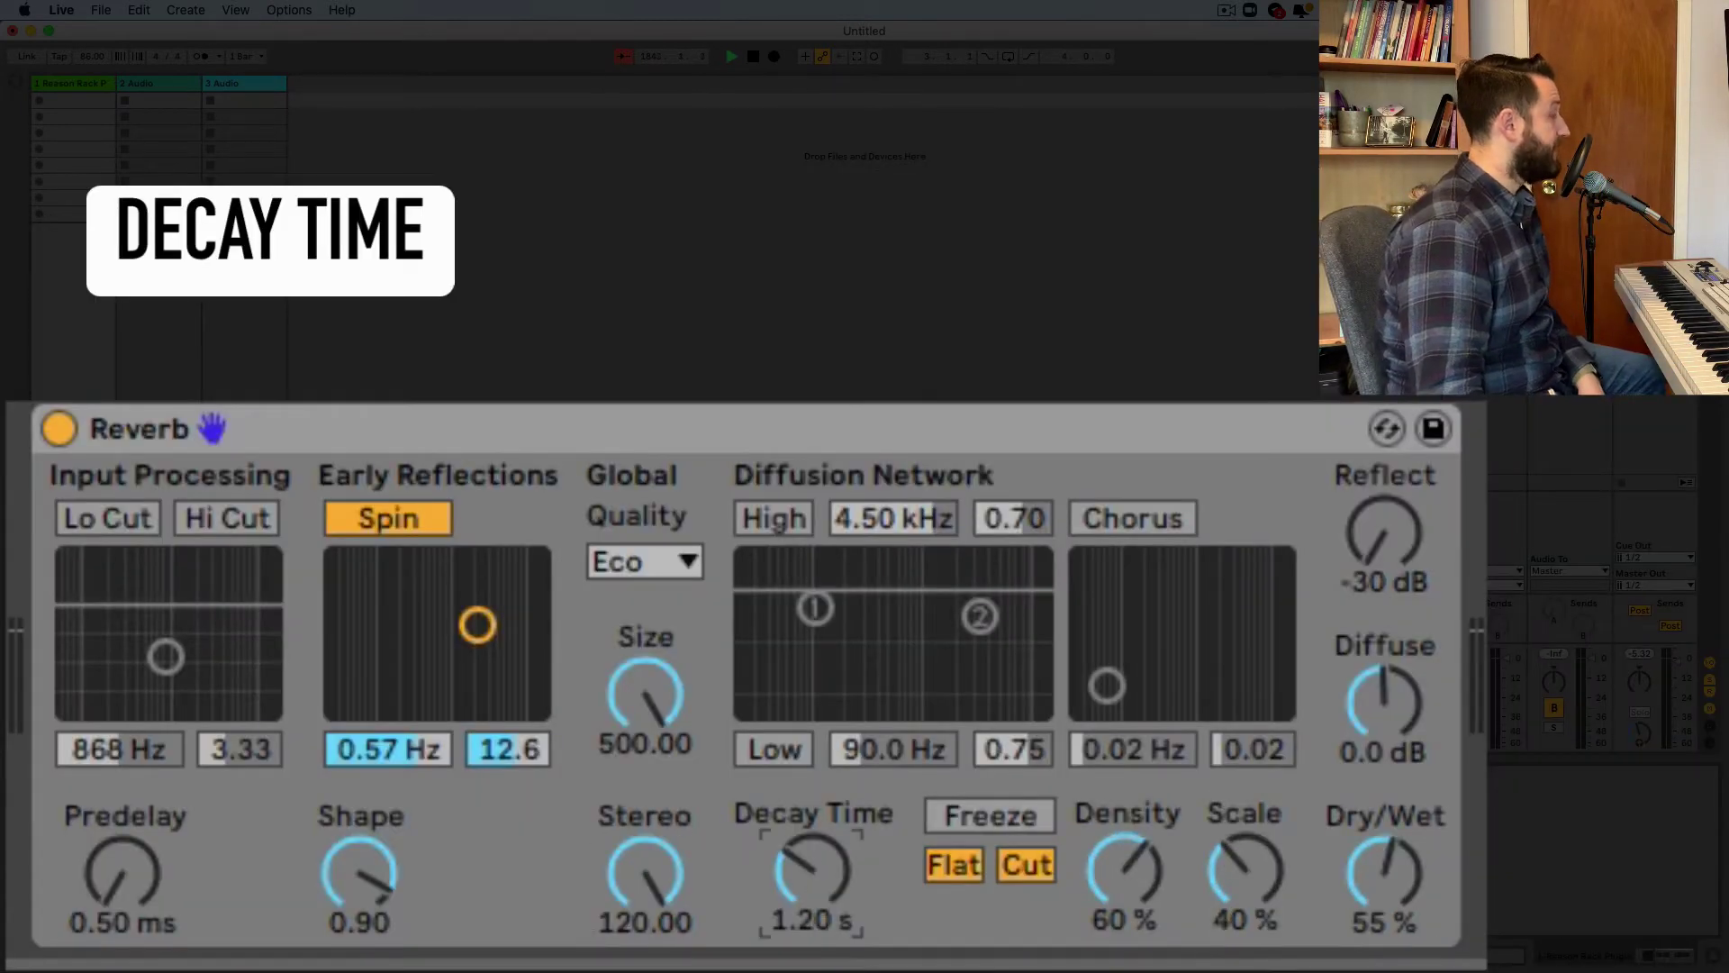
mouse_move(814, 858)
mouse_down()
mouse_move(813, 887)
mouse_move(814, 833)
mouse_move(813, 858)
mouse_up()
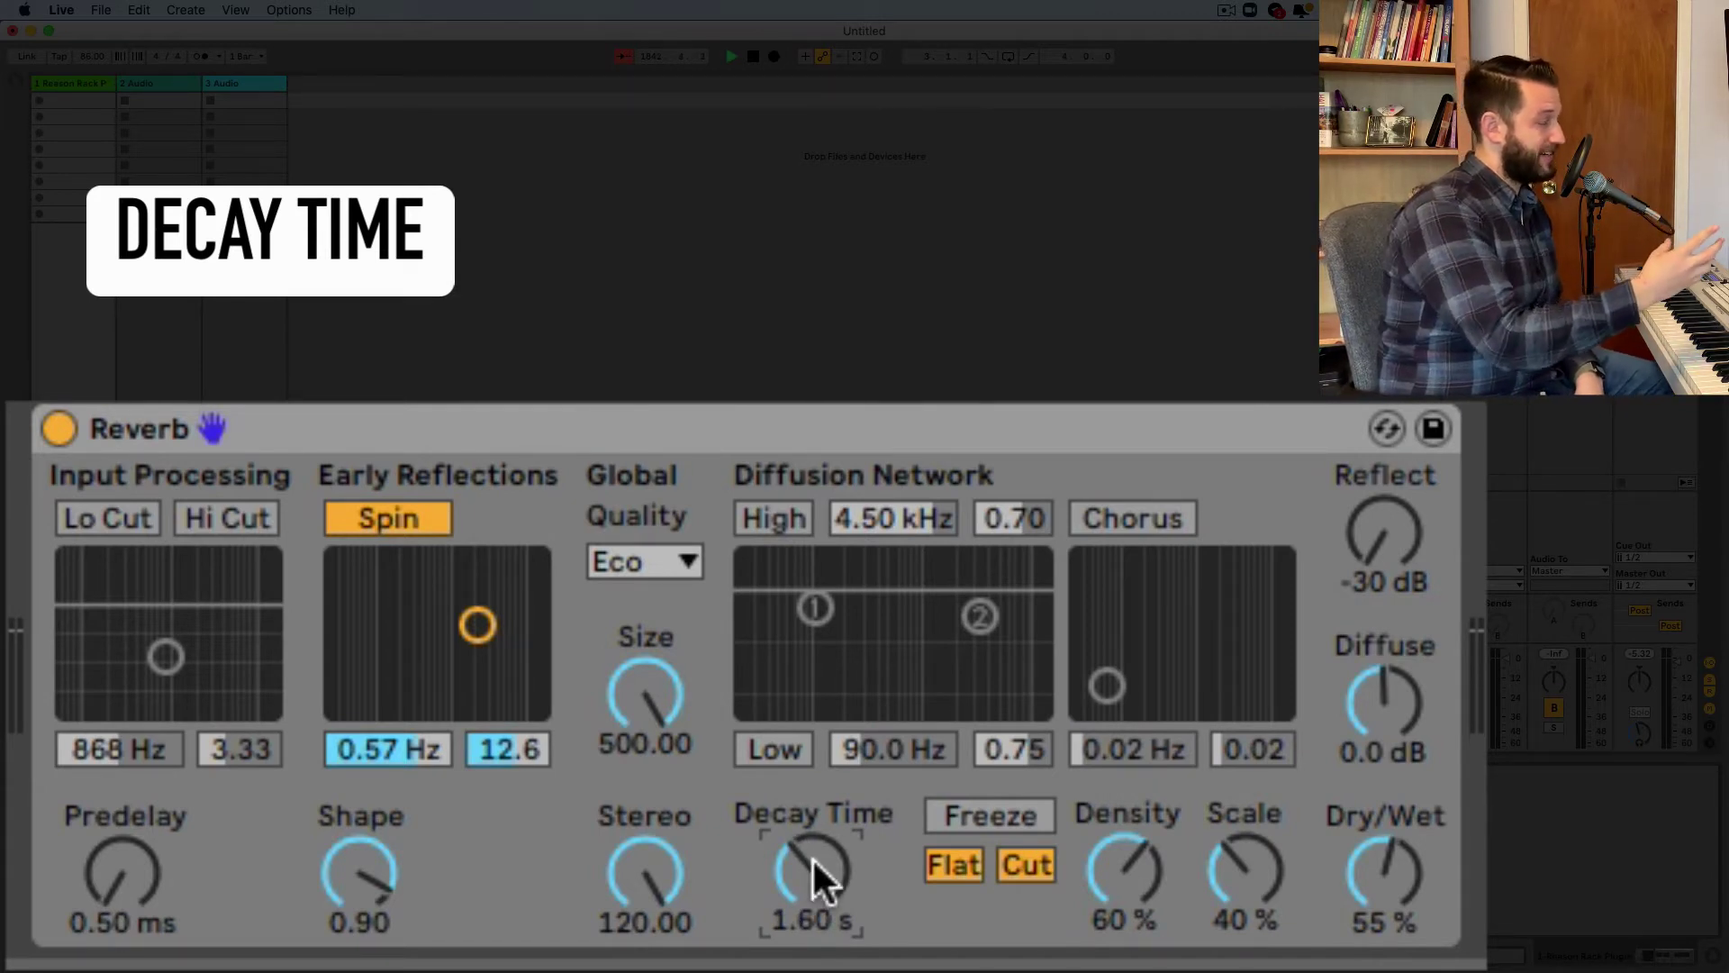
- Compare decay and mix settings, ending with Decay Time 4.76 s and Dry/Wet 49 %
drag(829, 863, 830, 787)
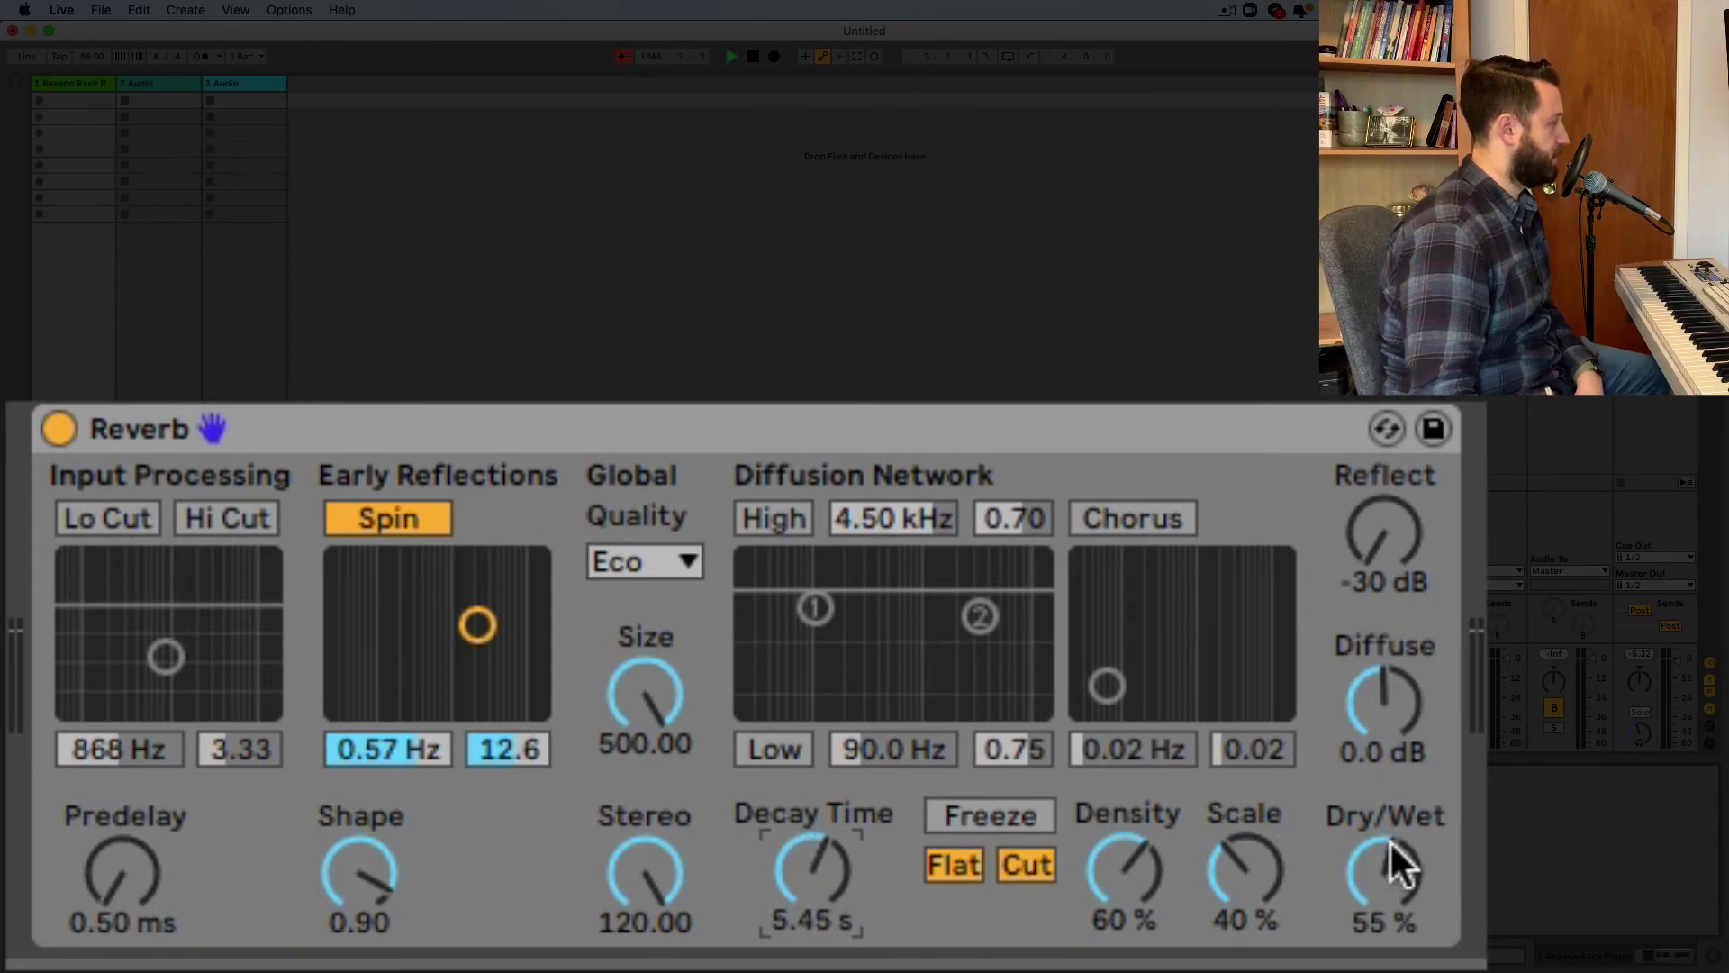
drag(1388, 843, 1388, 783)
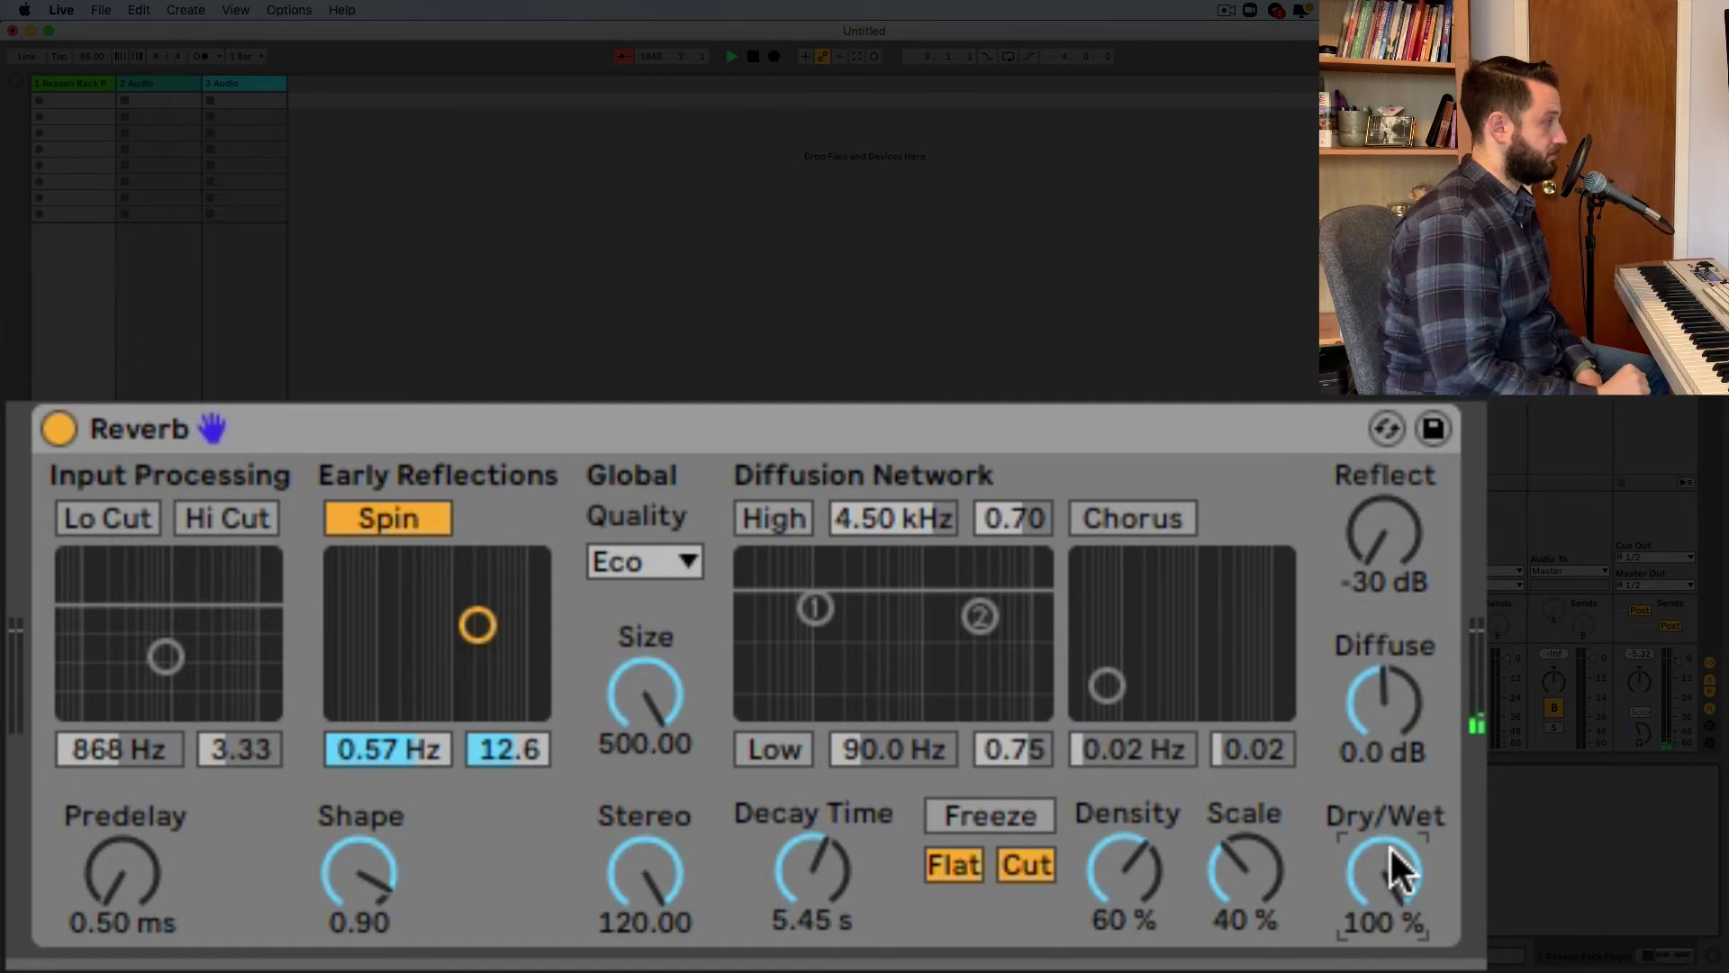
drag(1390, 851, 1390, 905)
drag(814, 869, 813, 919)
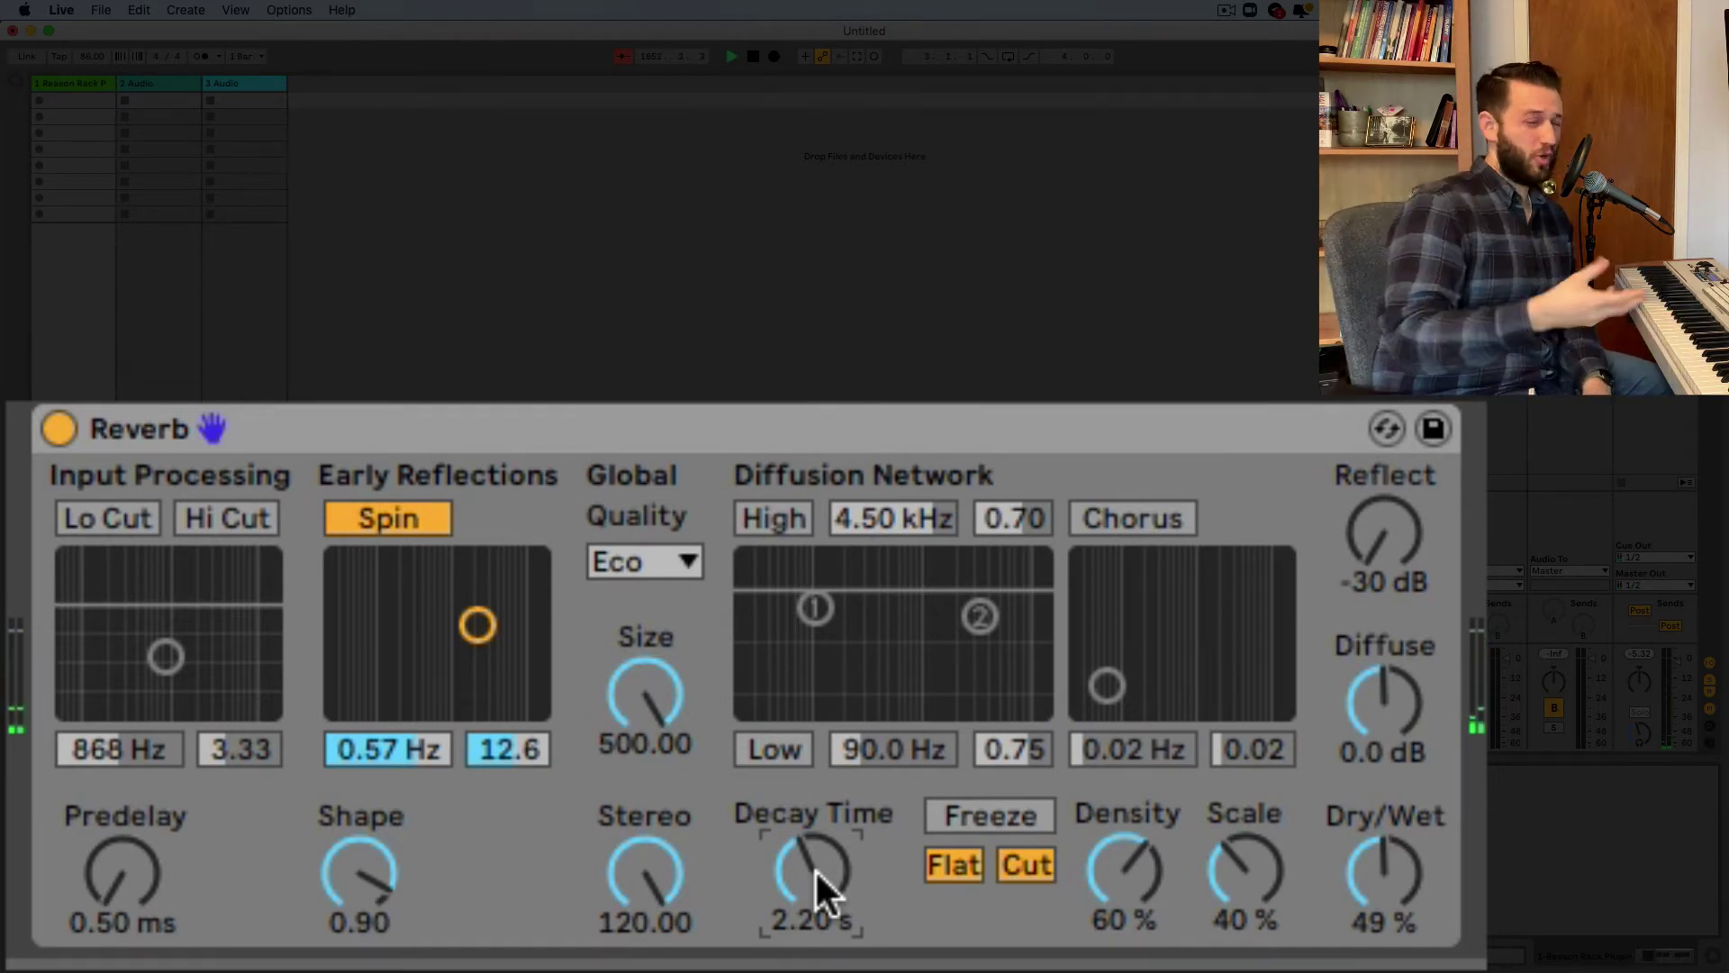
drag(814, 869, 814, 823)
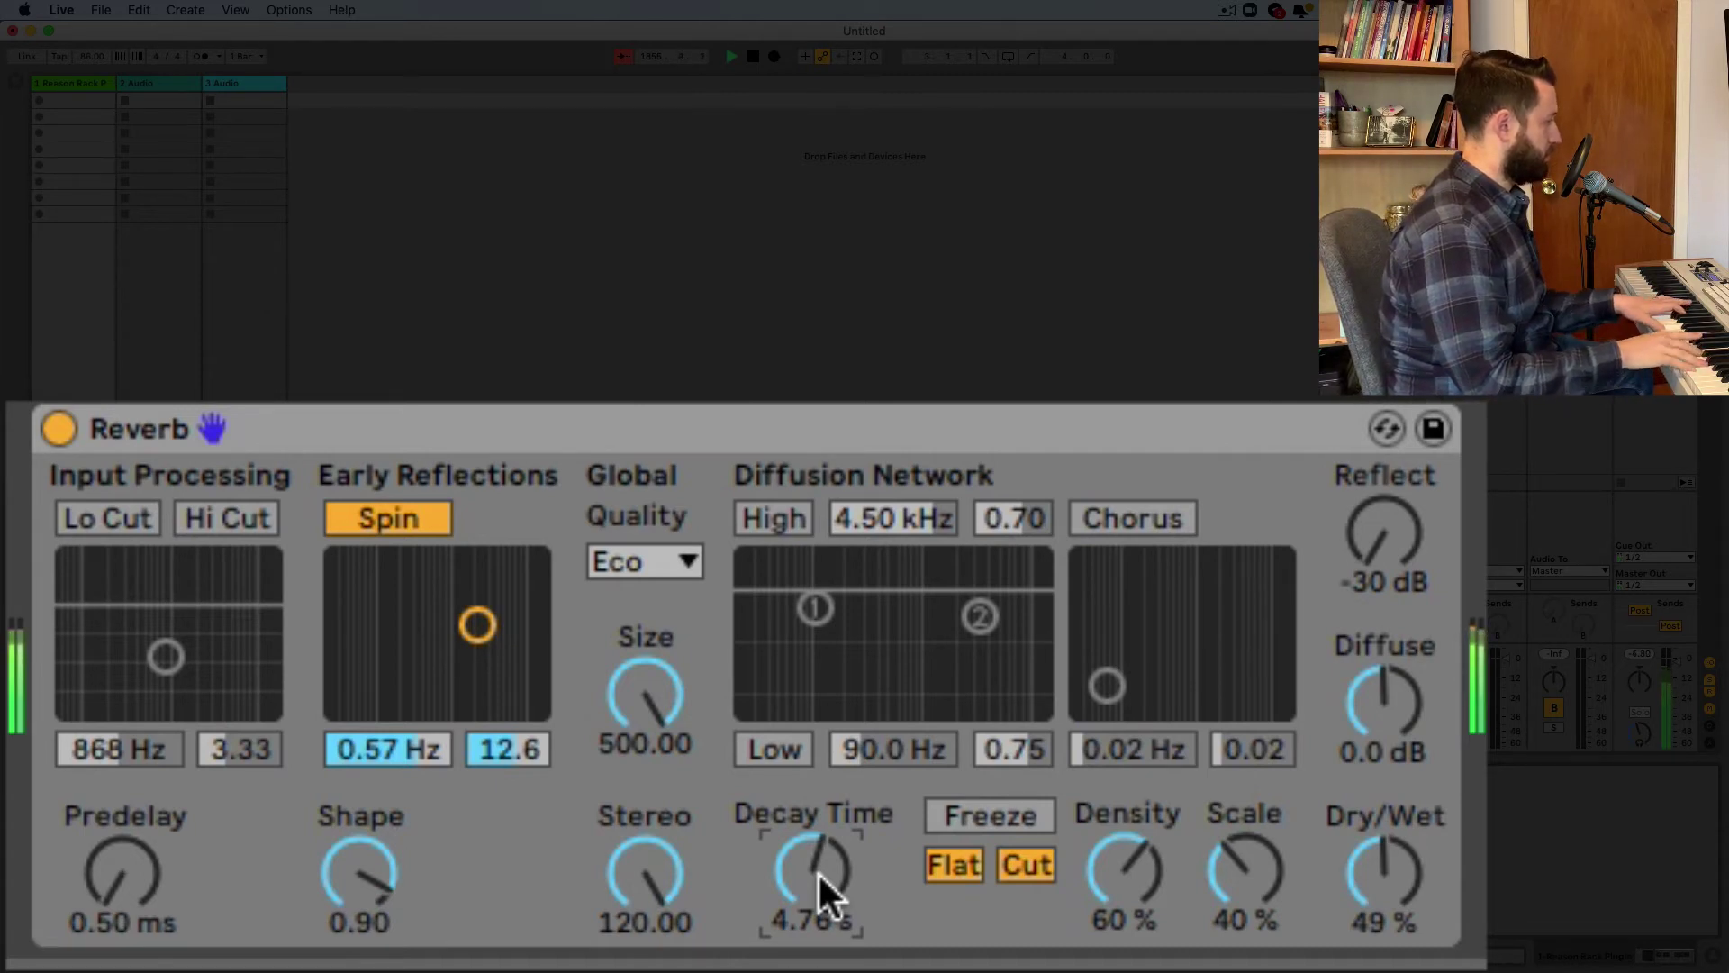
- Set the early-reflection Spin to 0.32 Hz with amount 10.2 and Shape to 0.69
click(407, 737)
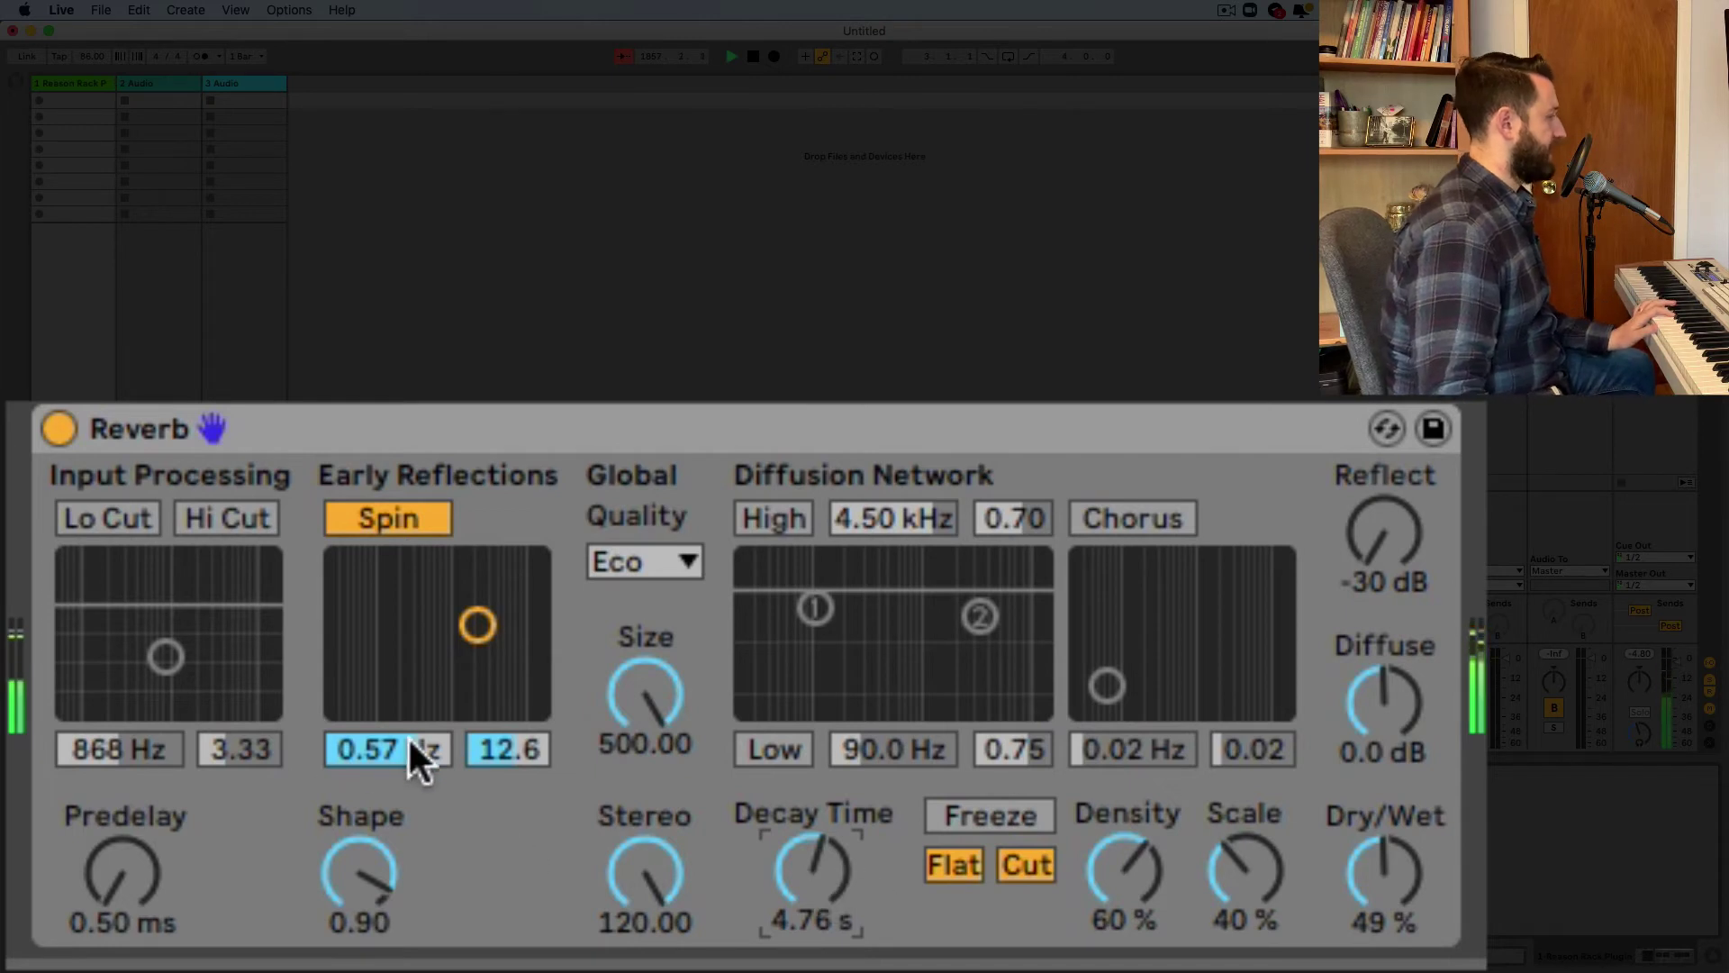
drag(490, 757, 436, 784)
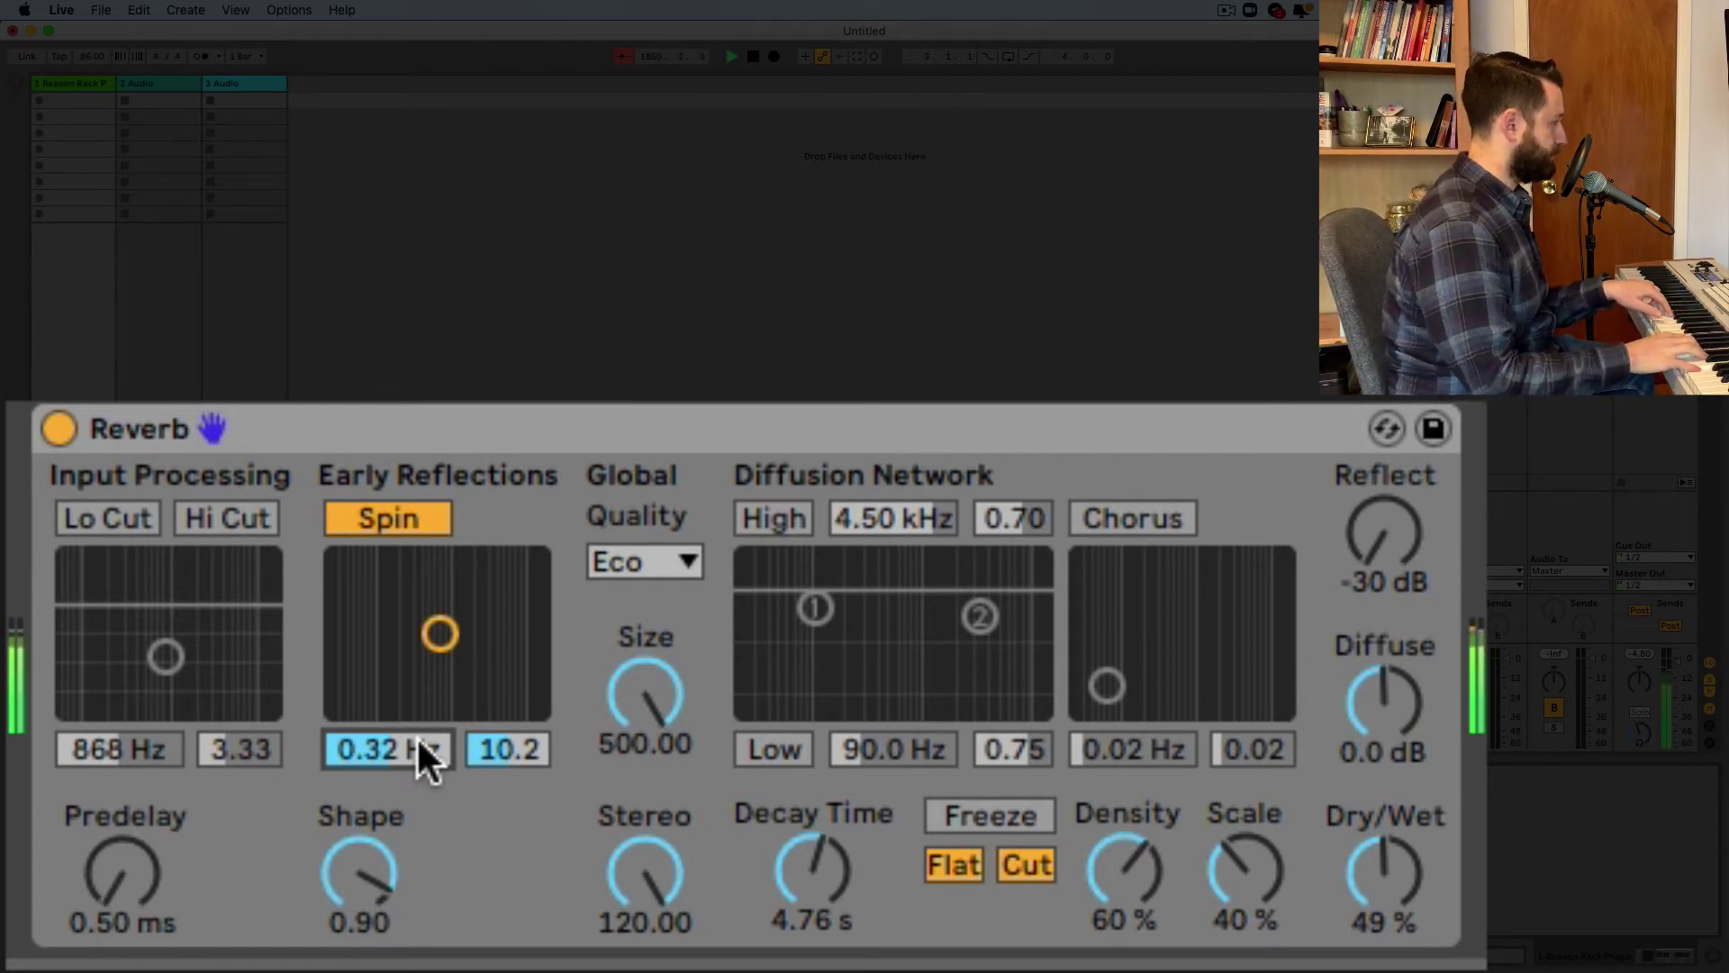
drag(364, 910, 364, 970)
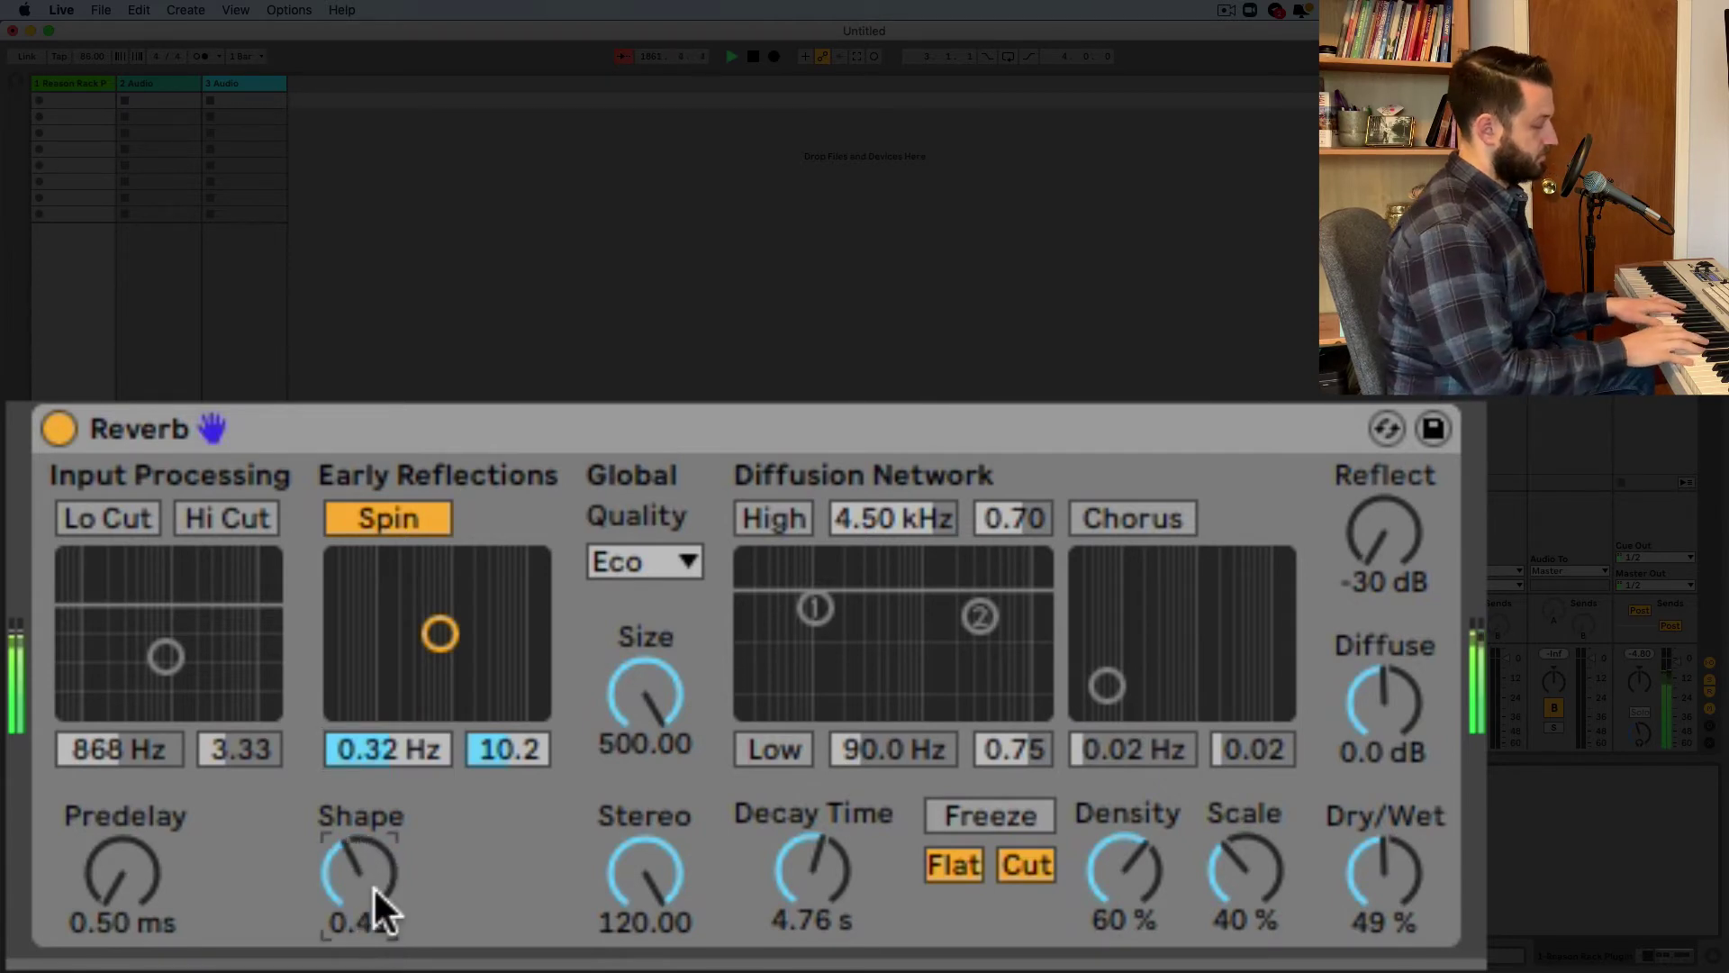
drag(373, 884, 373, 851)
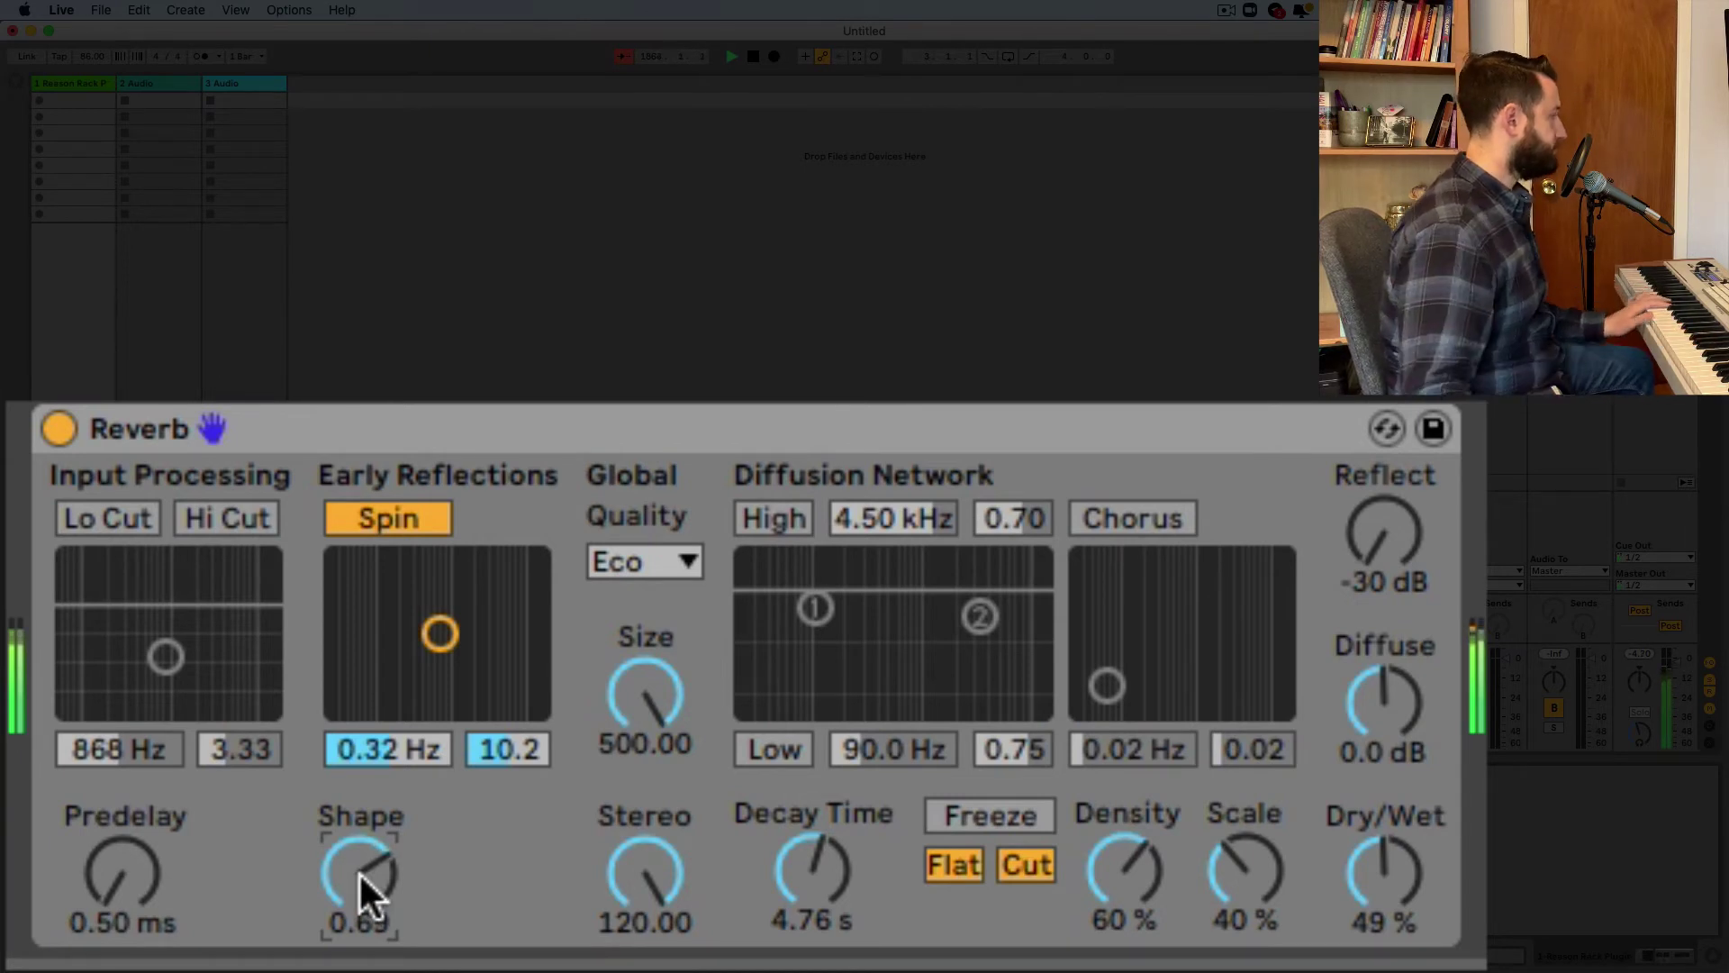
- Turn on the input Hi Cut filter at 1.89 kHz with a 4.48 value
click(236, 529)
drag(243, 748, 243, 721)
drag(133, 740, 133, 716)
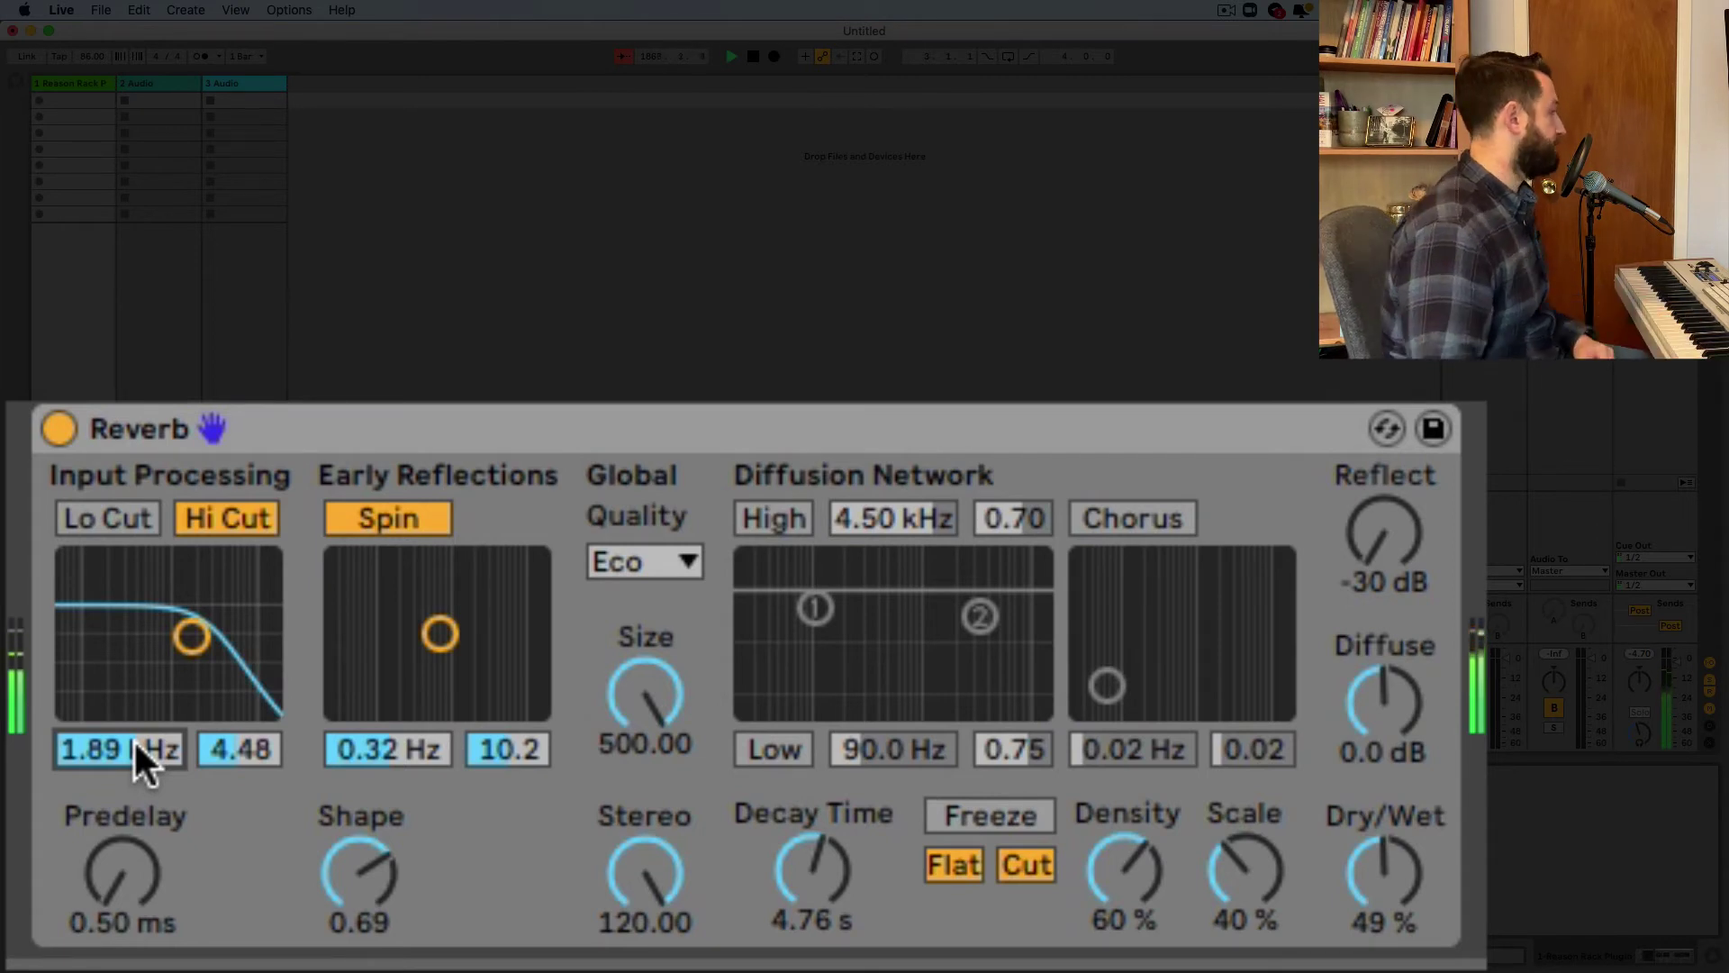
- Switch on the diffusion High shelf at 3.01 kHz, 0.39, and raise Dry/Wet to 100 %
click(779, 518)
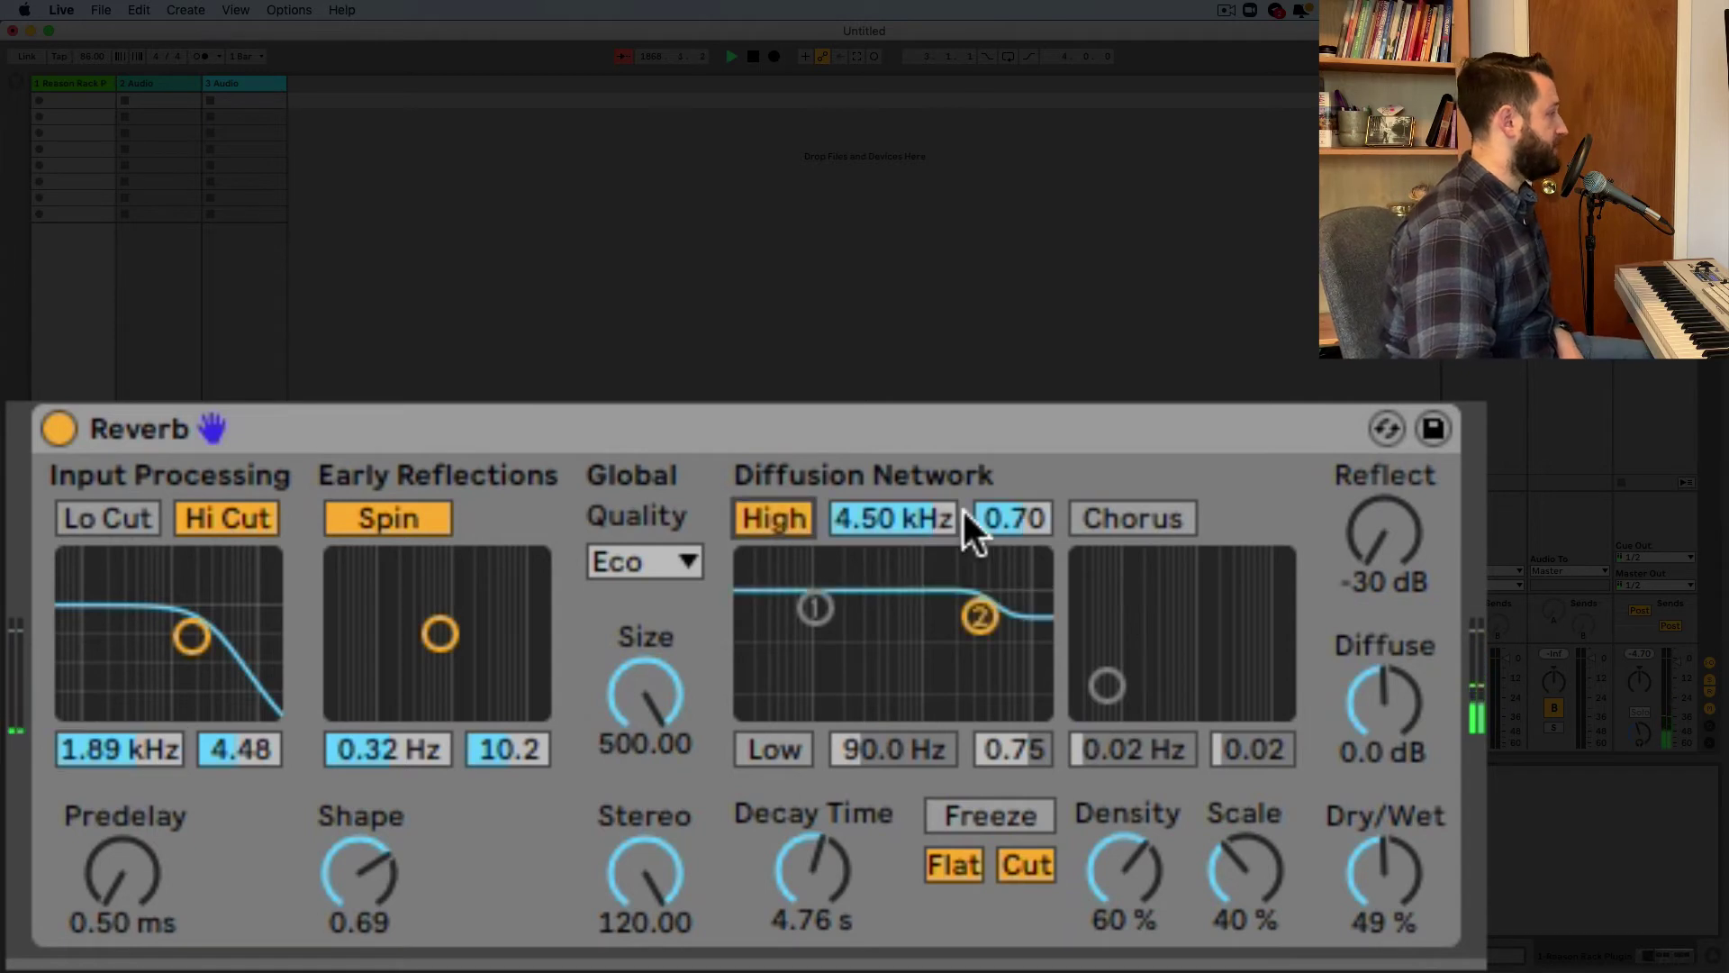
click(765, 522)
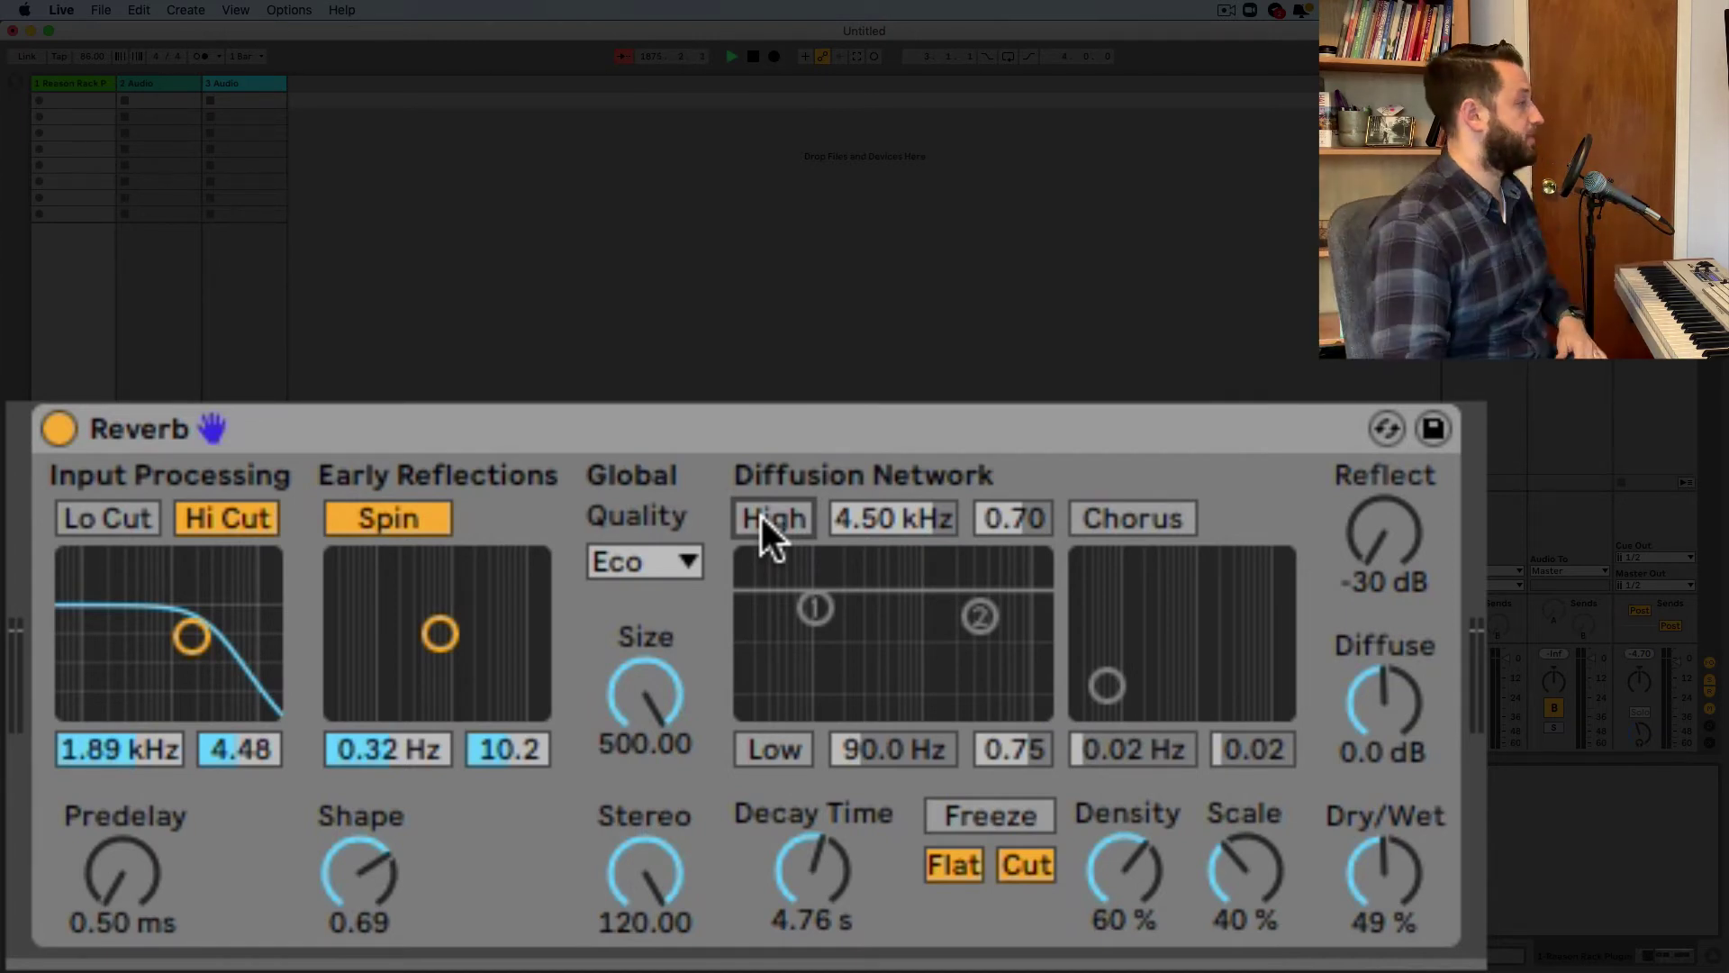
click(755, 523)
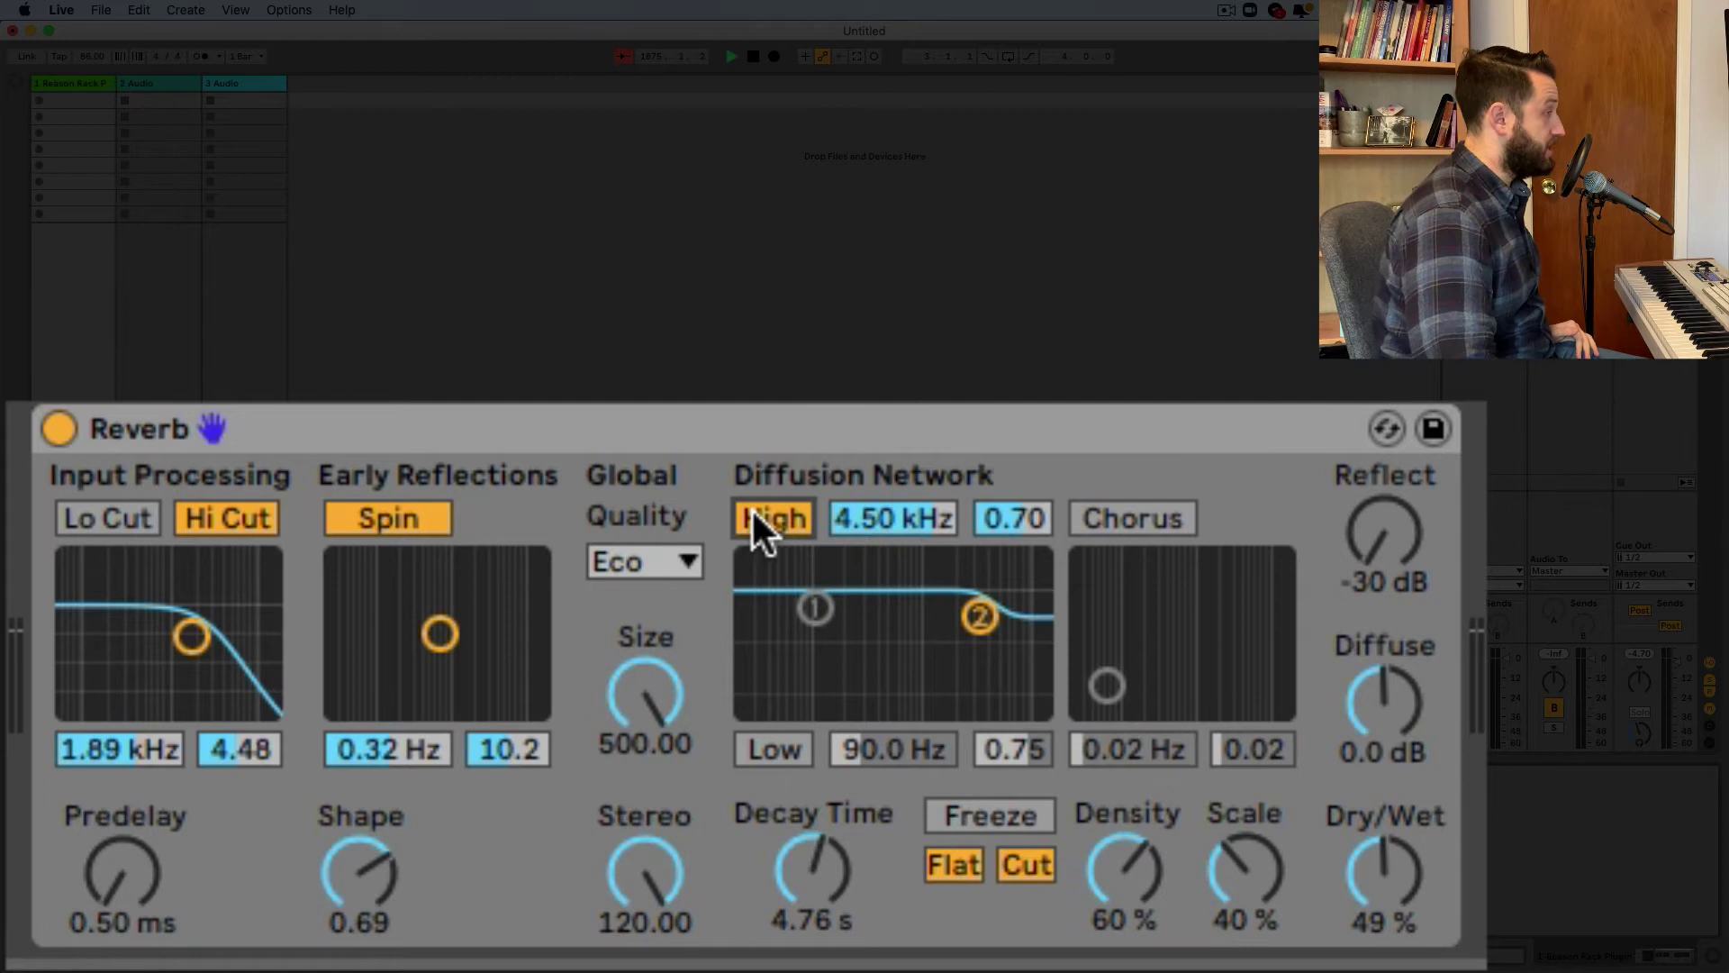
click(1395, 524)
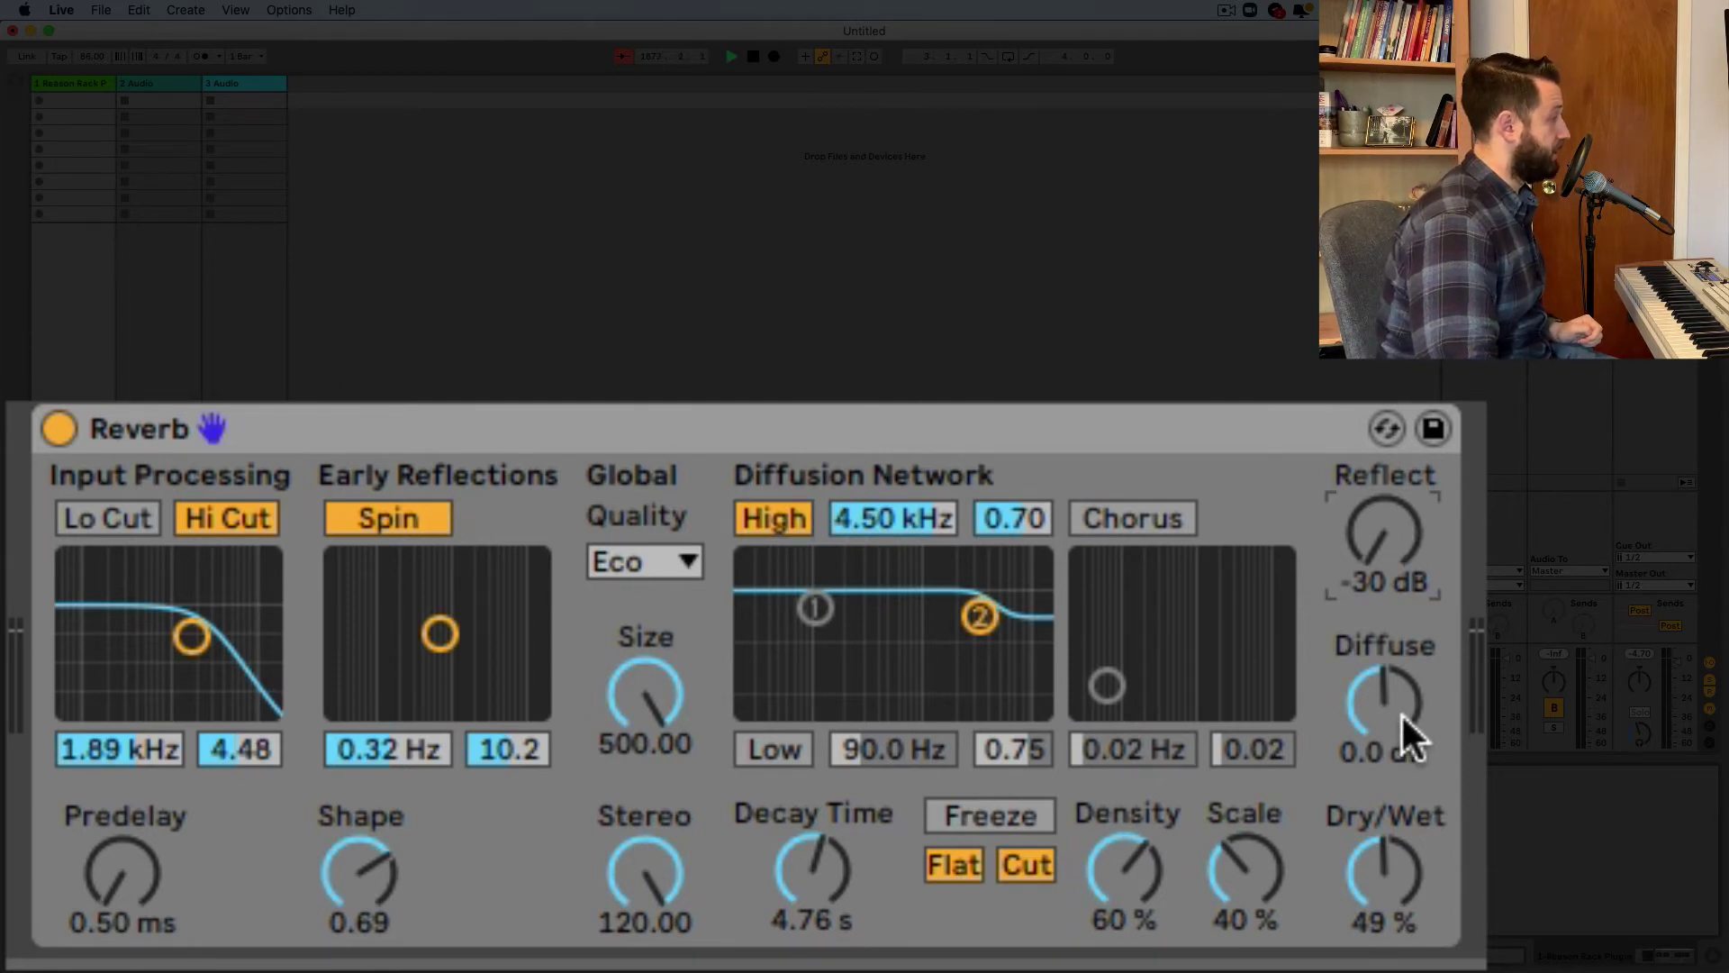
drag(1396, 894, 1396, 838)
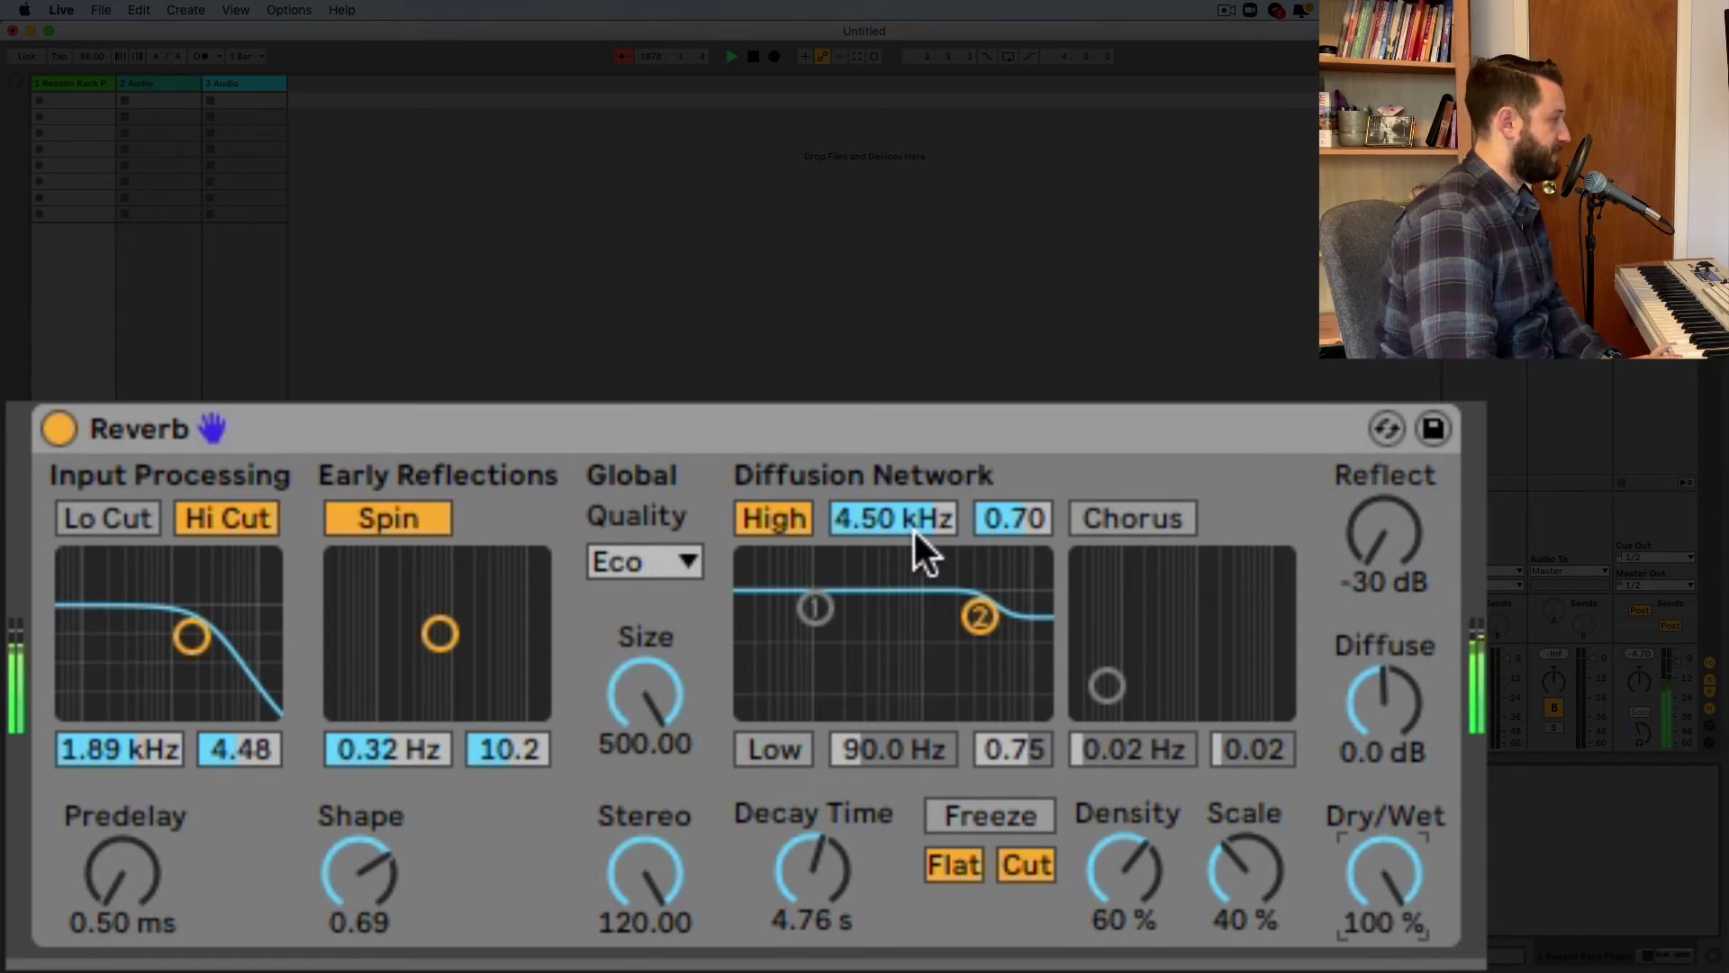
drag(1004, 517, 910, 516)
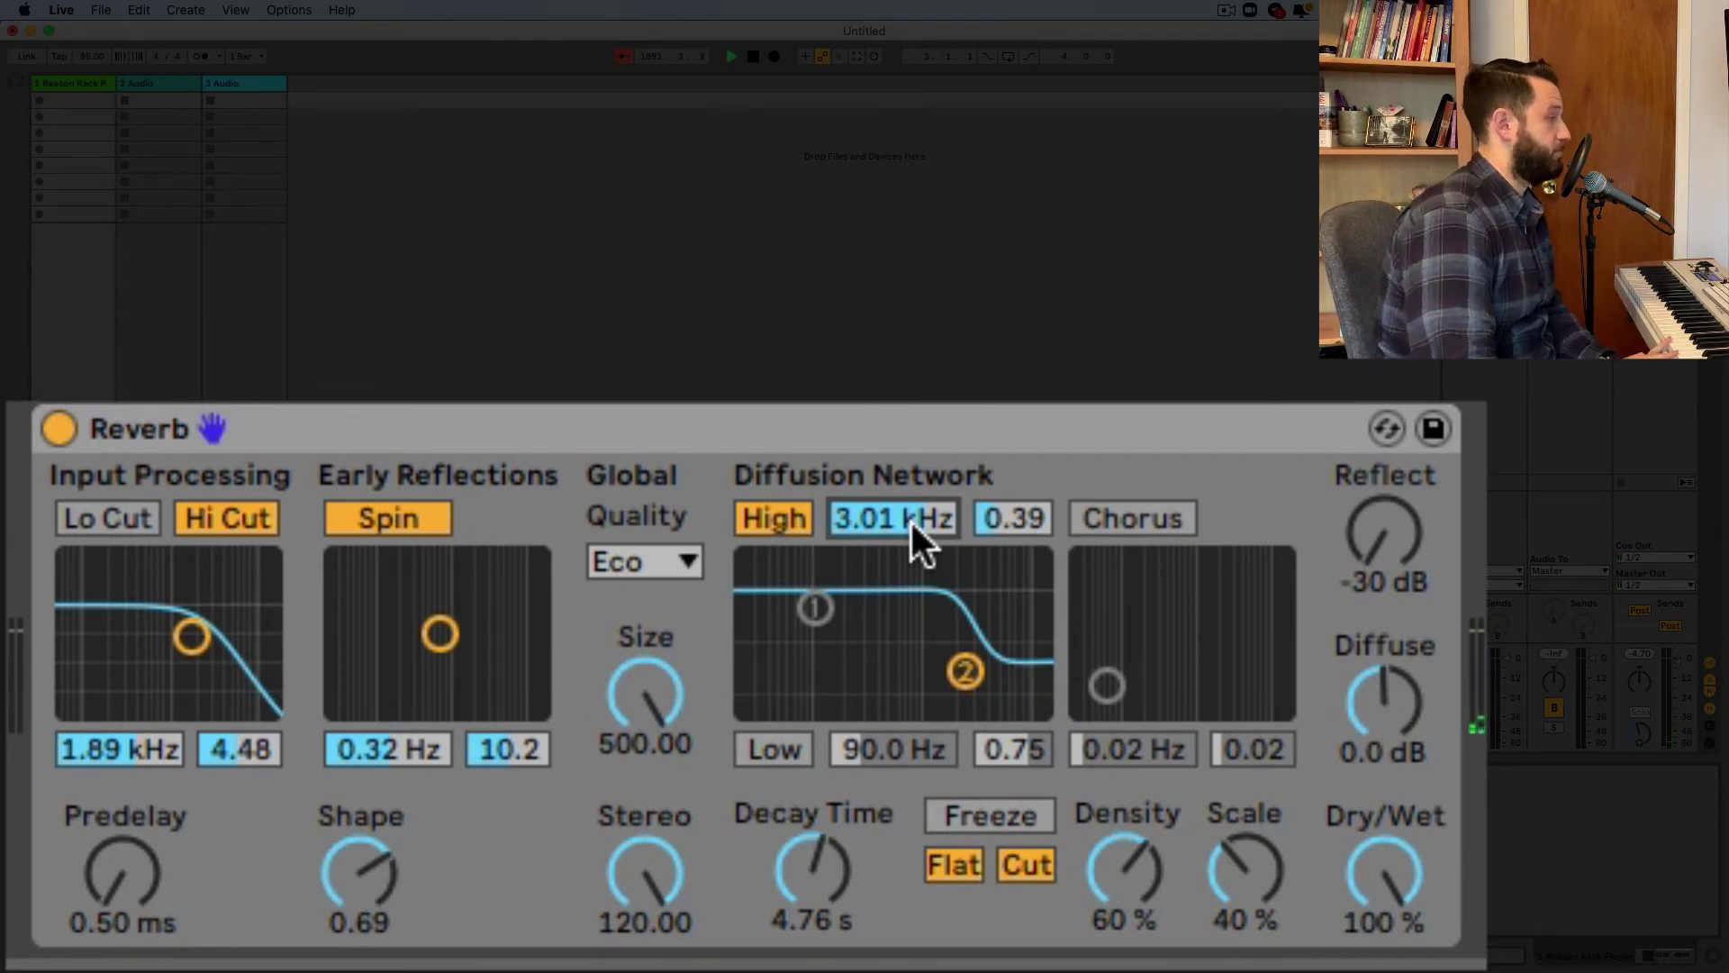
- Try the low diffusion shelf at 143 Hz, 0.20, lower the high shelf frequency, and reset Reflect to 0.0 dB
click(775, 750)
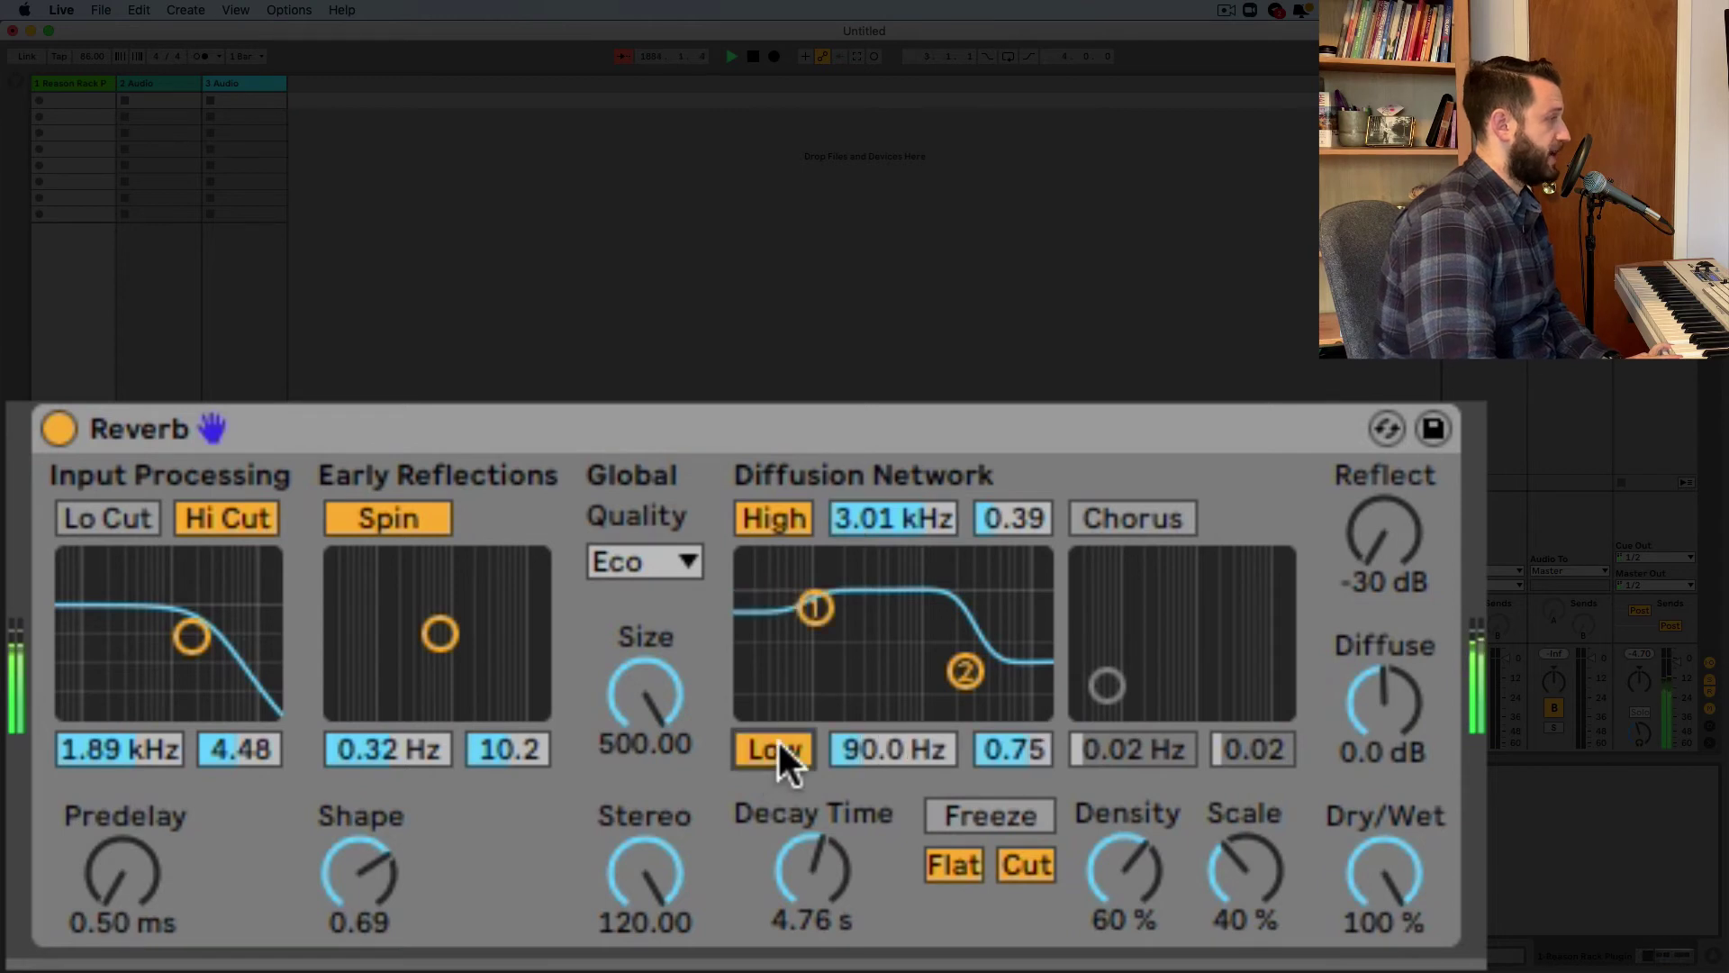
drag(885, 750, 886, 725)
drag(991, 737, 990, 787)
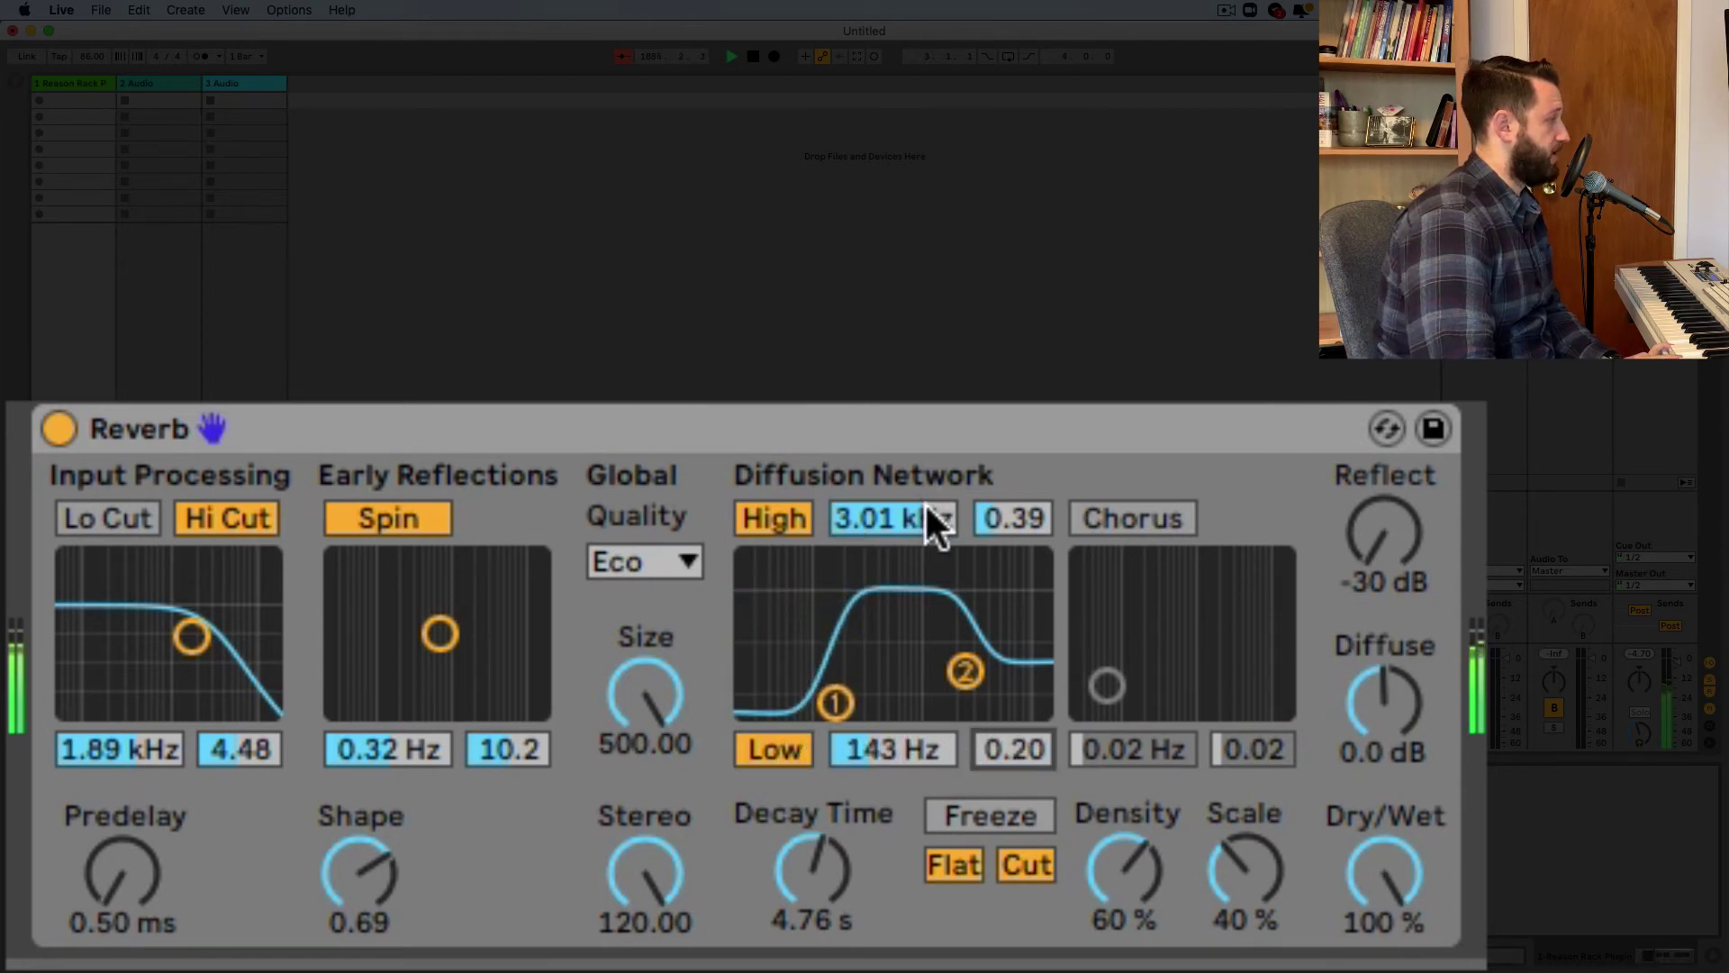
drag(928, 511, 928, 554)
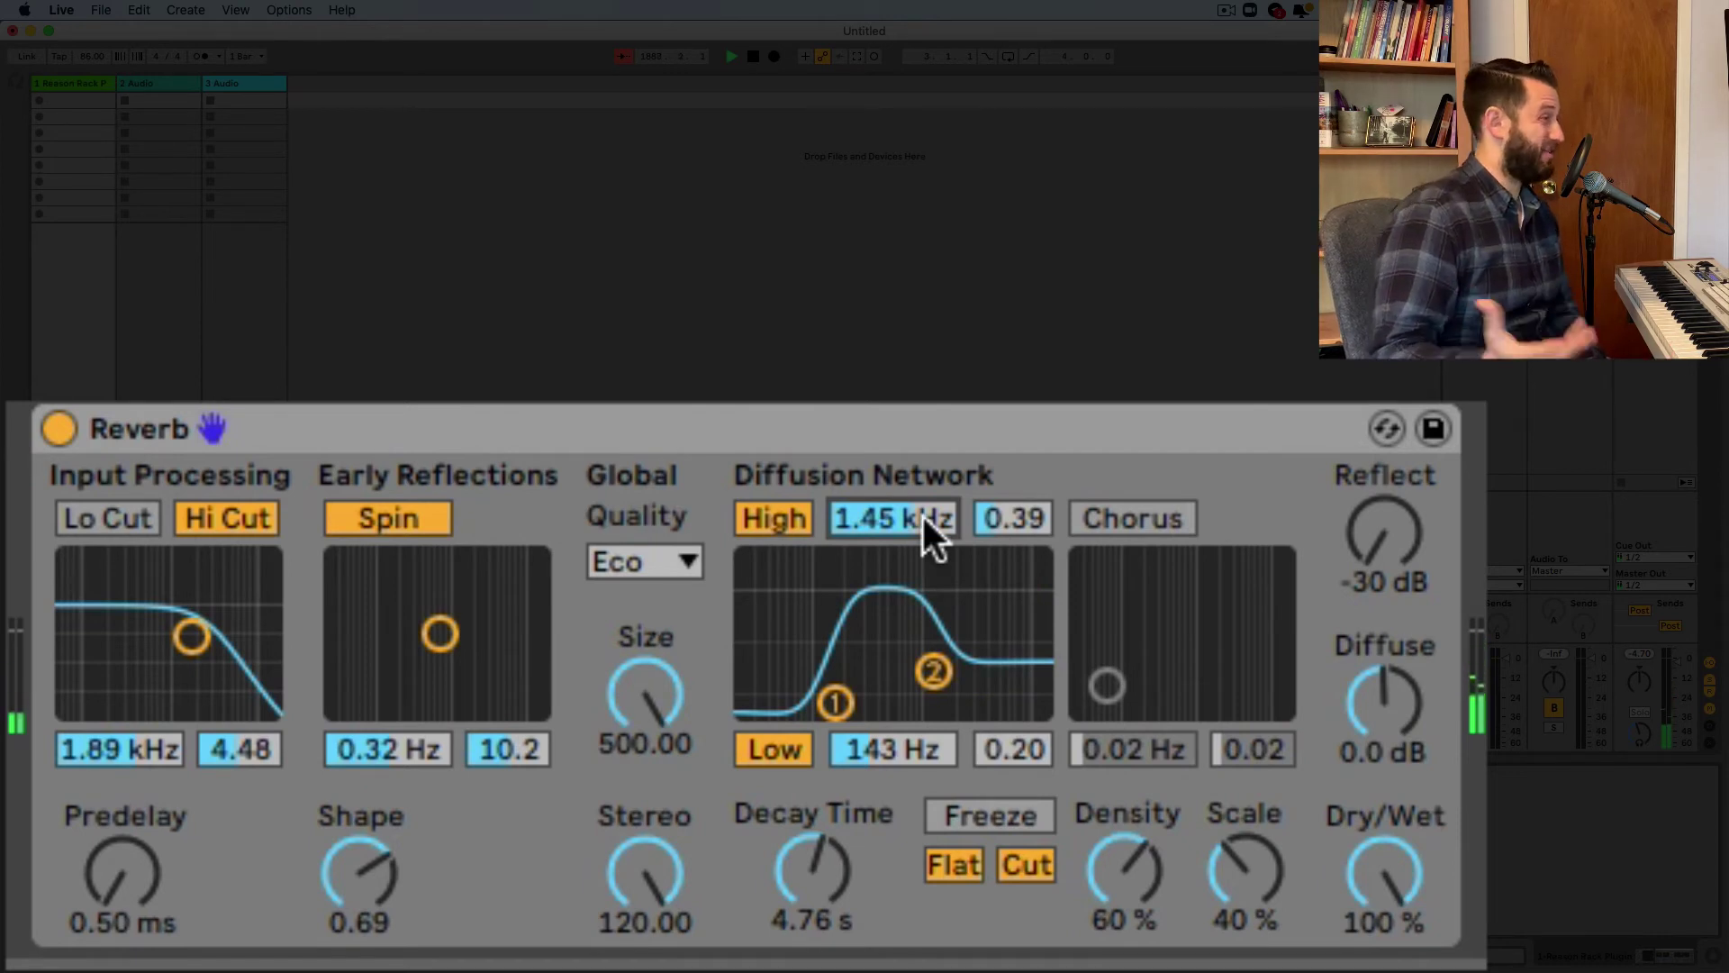
click(1383, 540)
key(Delete)
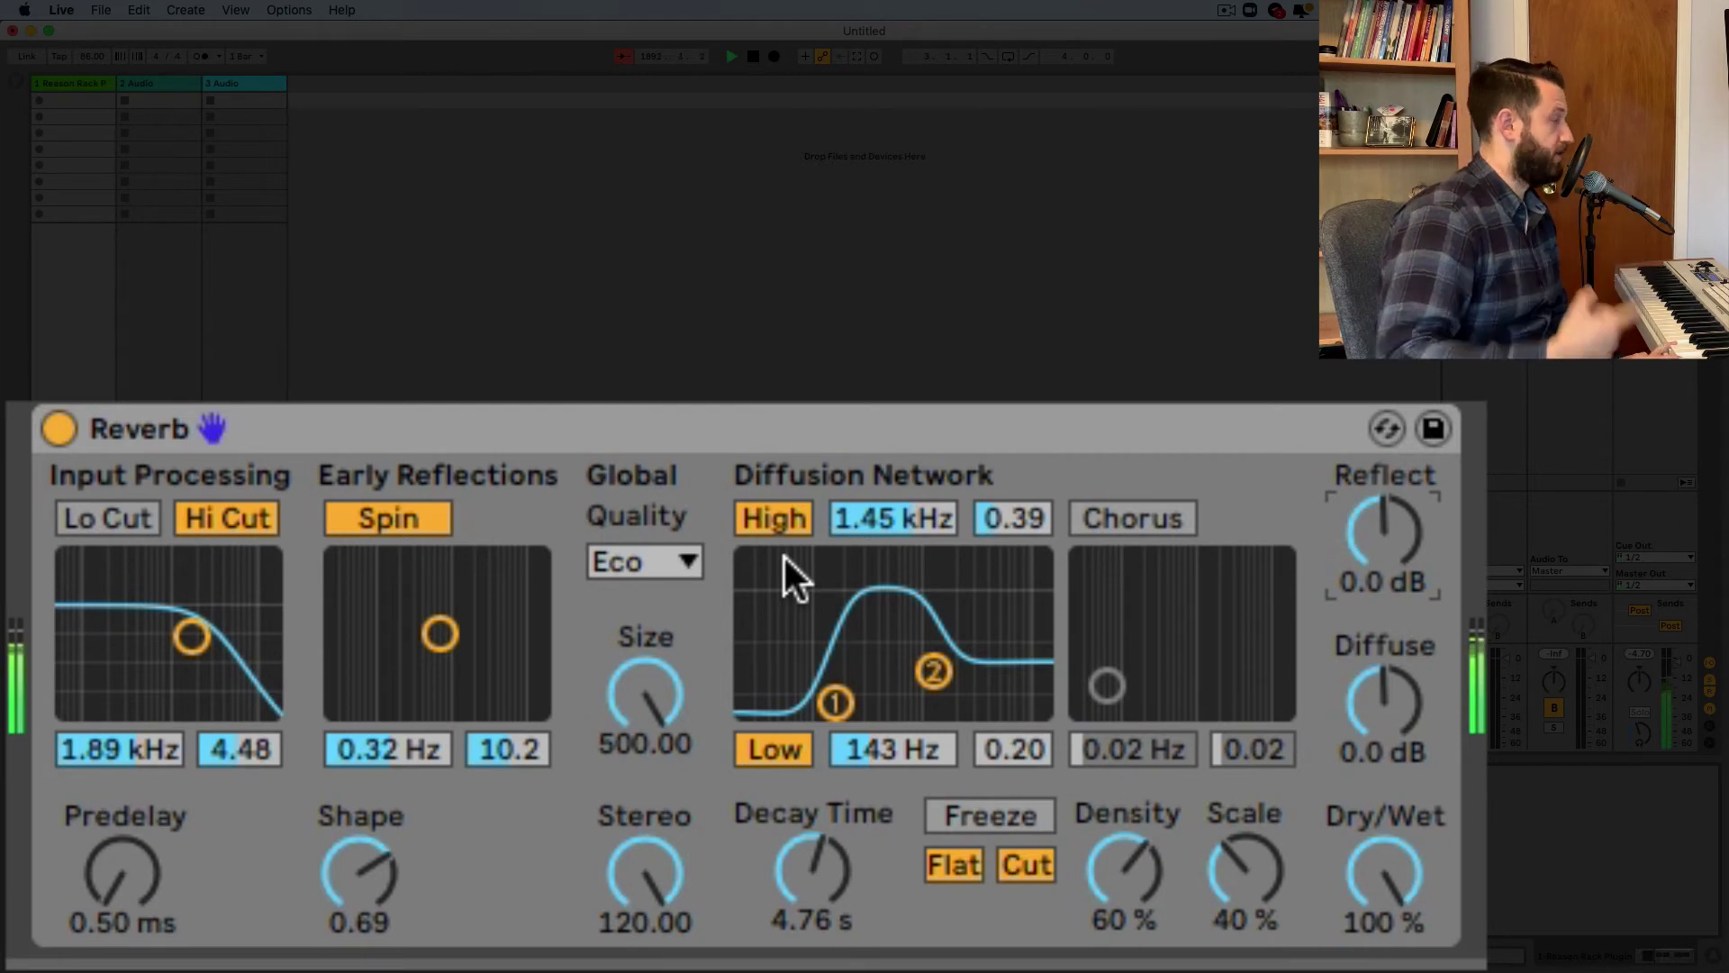
- Switch the low shelf off and settle the high shelf at 815 Hz with 0.36
click(776, 748)
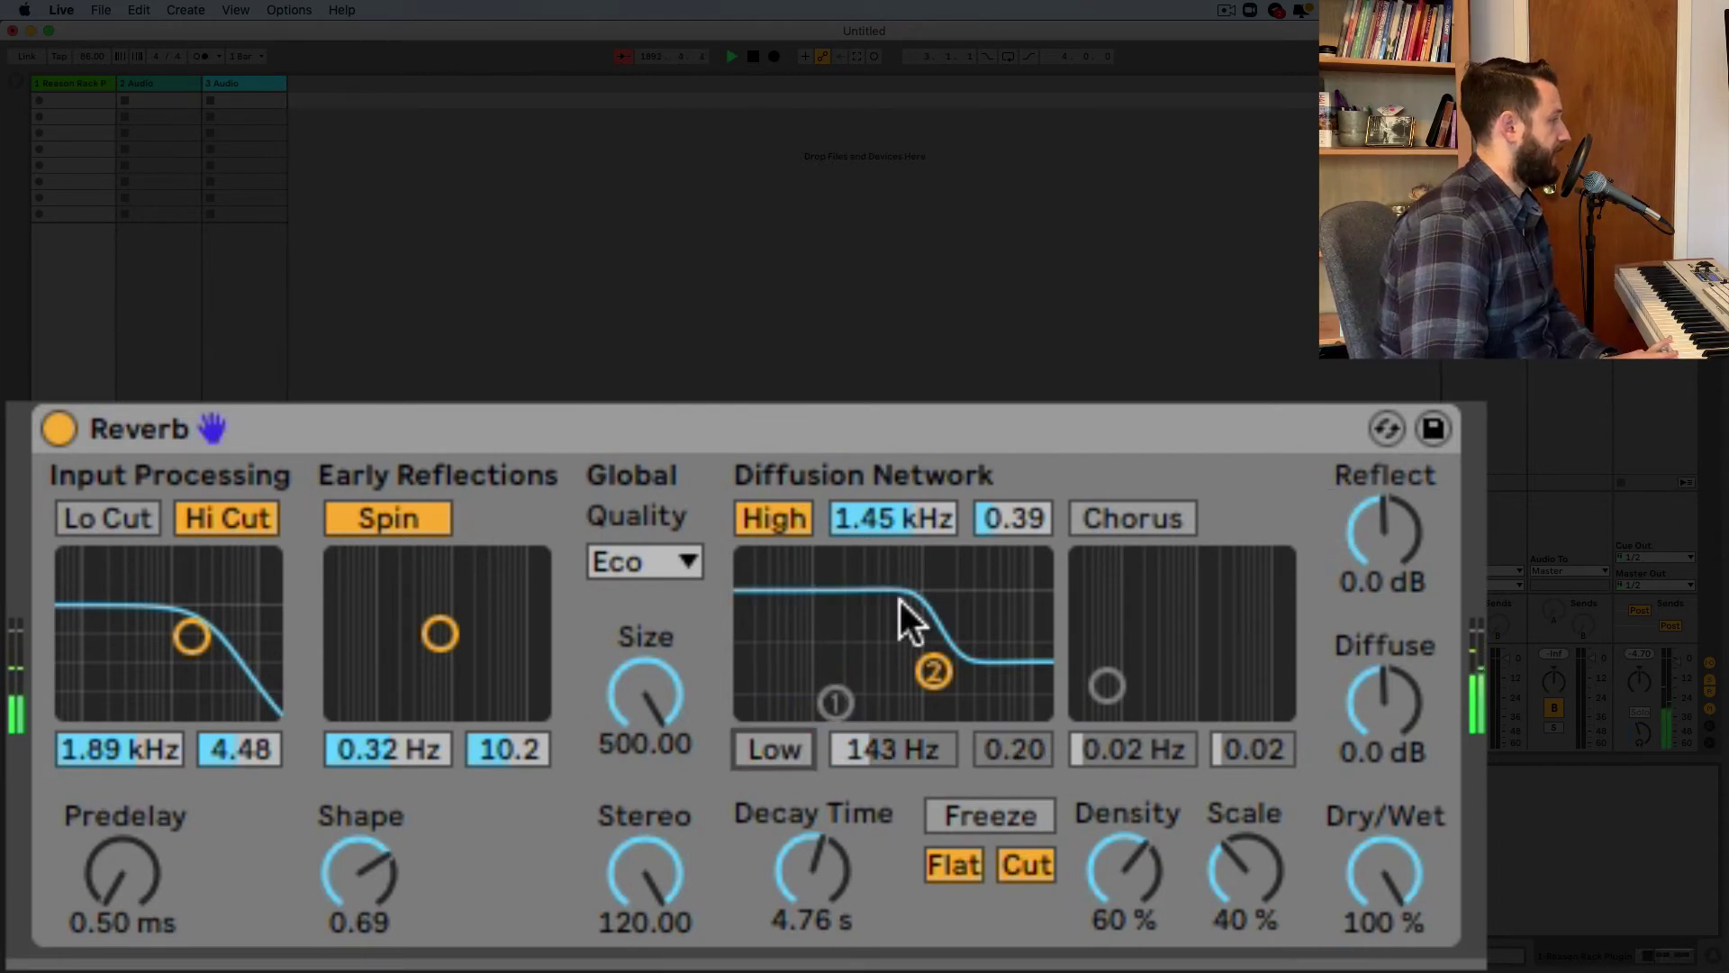
drag(1014, 515, 1014, 540)
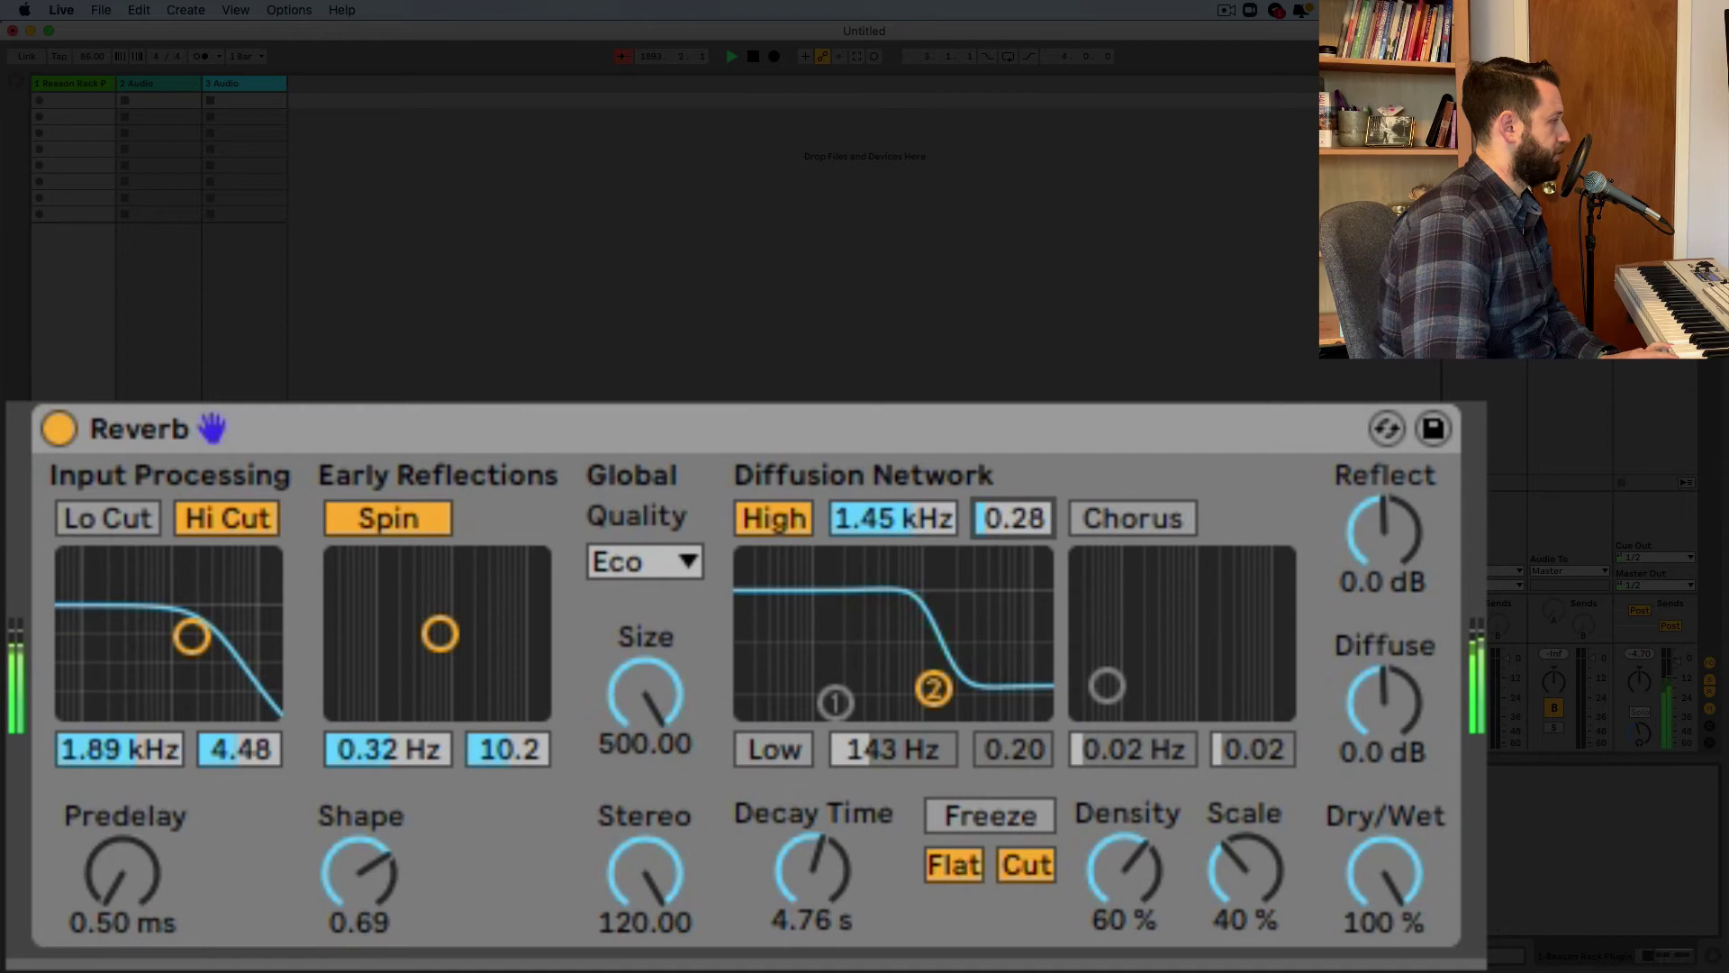
mouse_move(903, 509)
mouse_down()
mouse_move(903, 576)
mouse_move(903, 544)
mouse_up()
drag(998, 510, 998, 481)
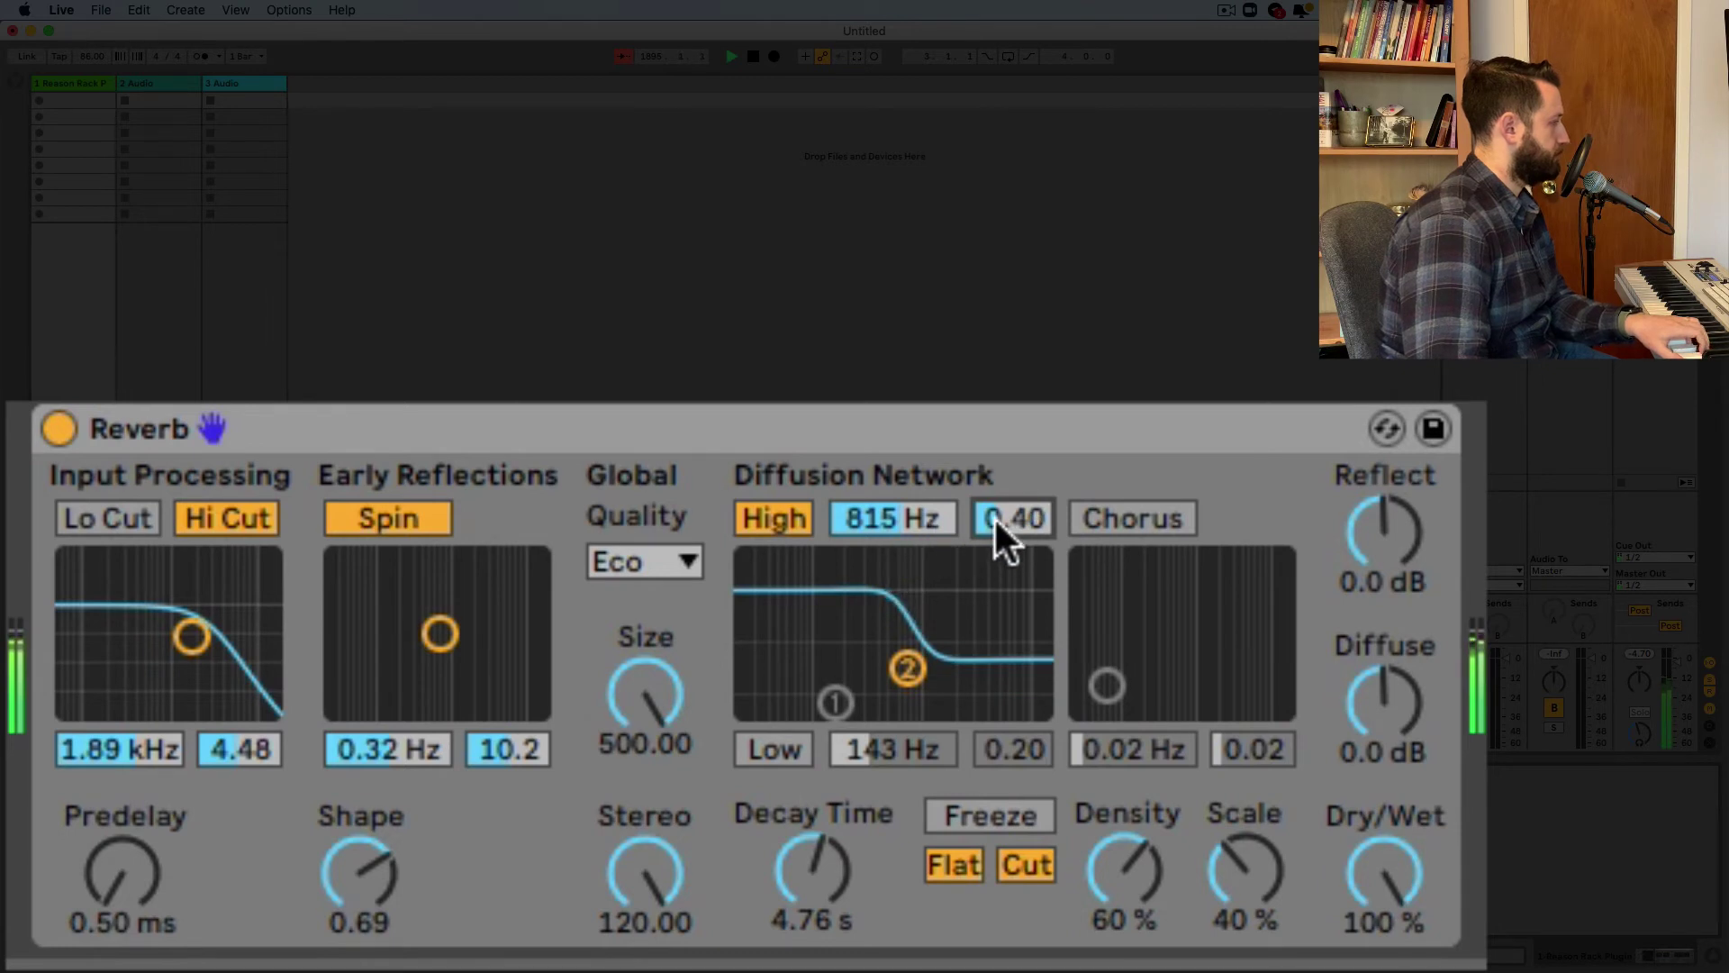
drag(1033, 514, 1034, 523)
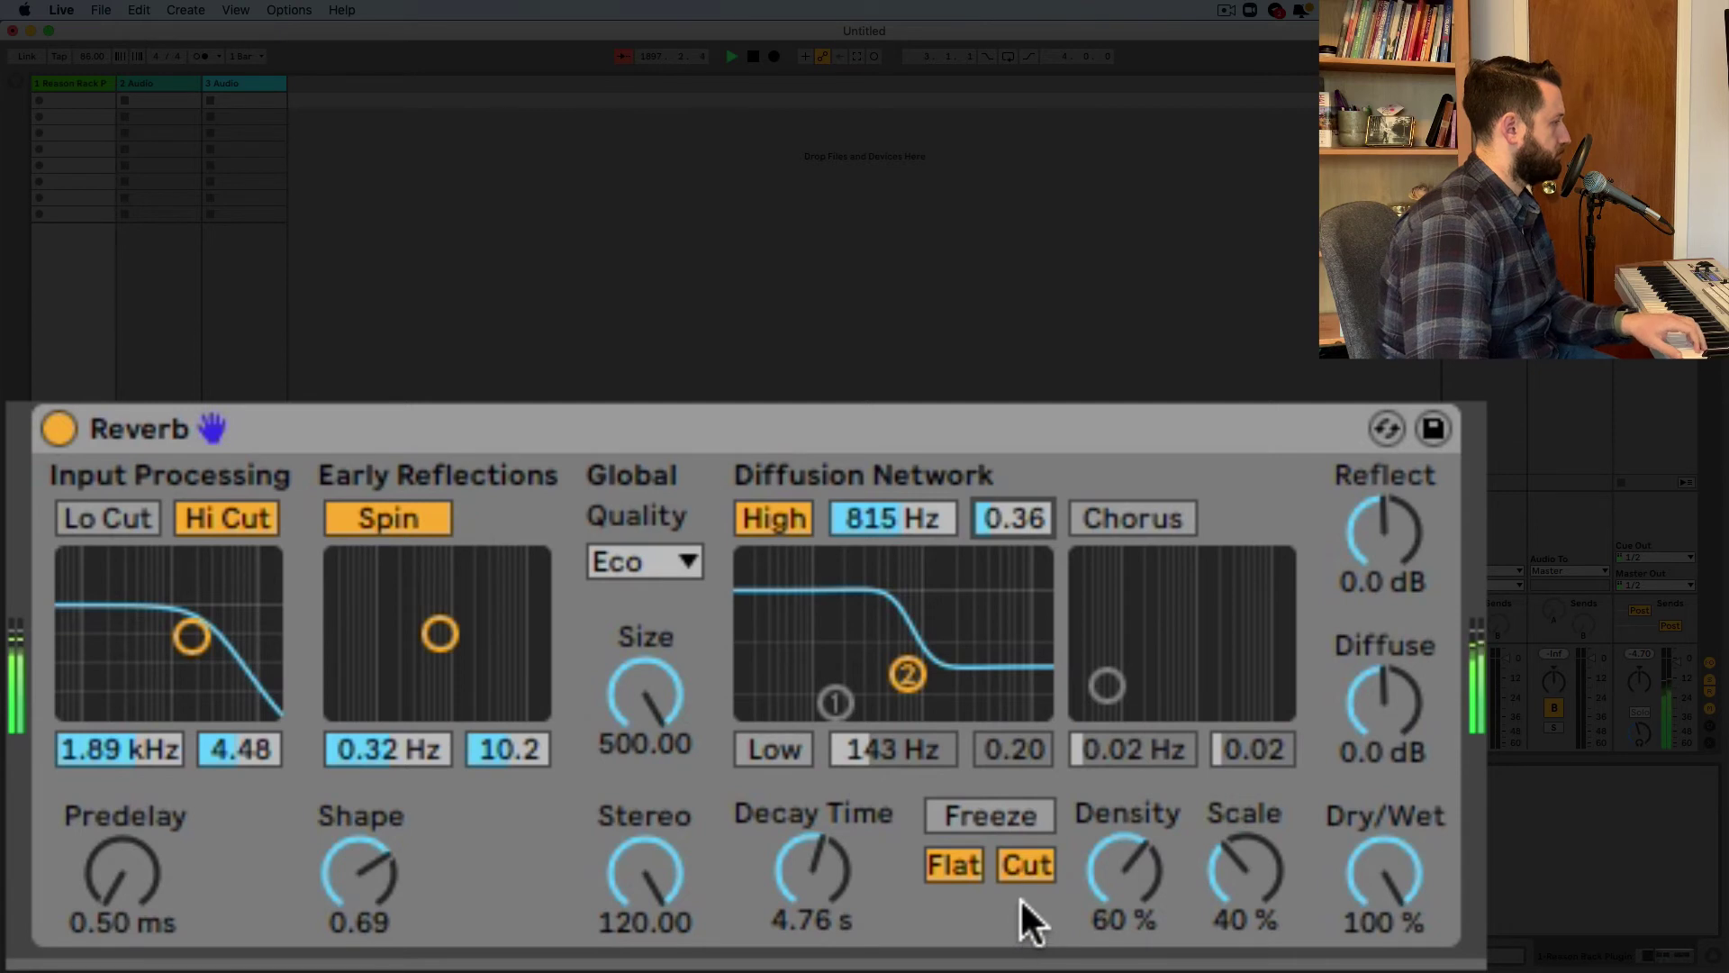
click(998, 801)
click(1000, 798)
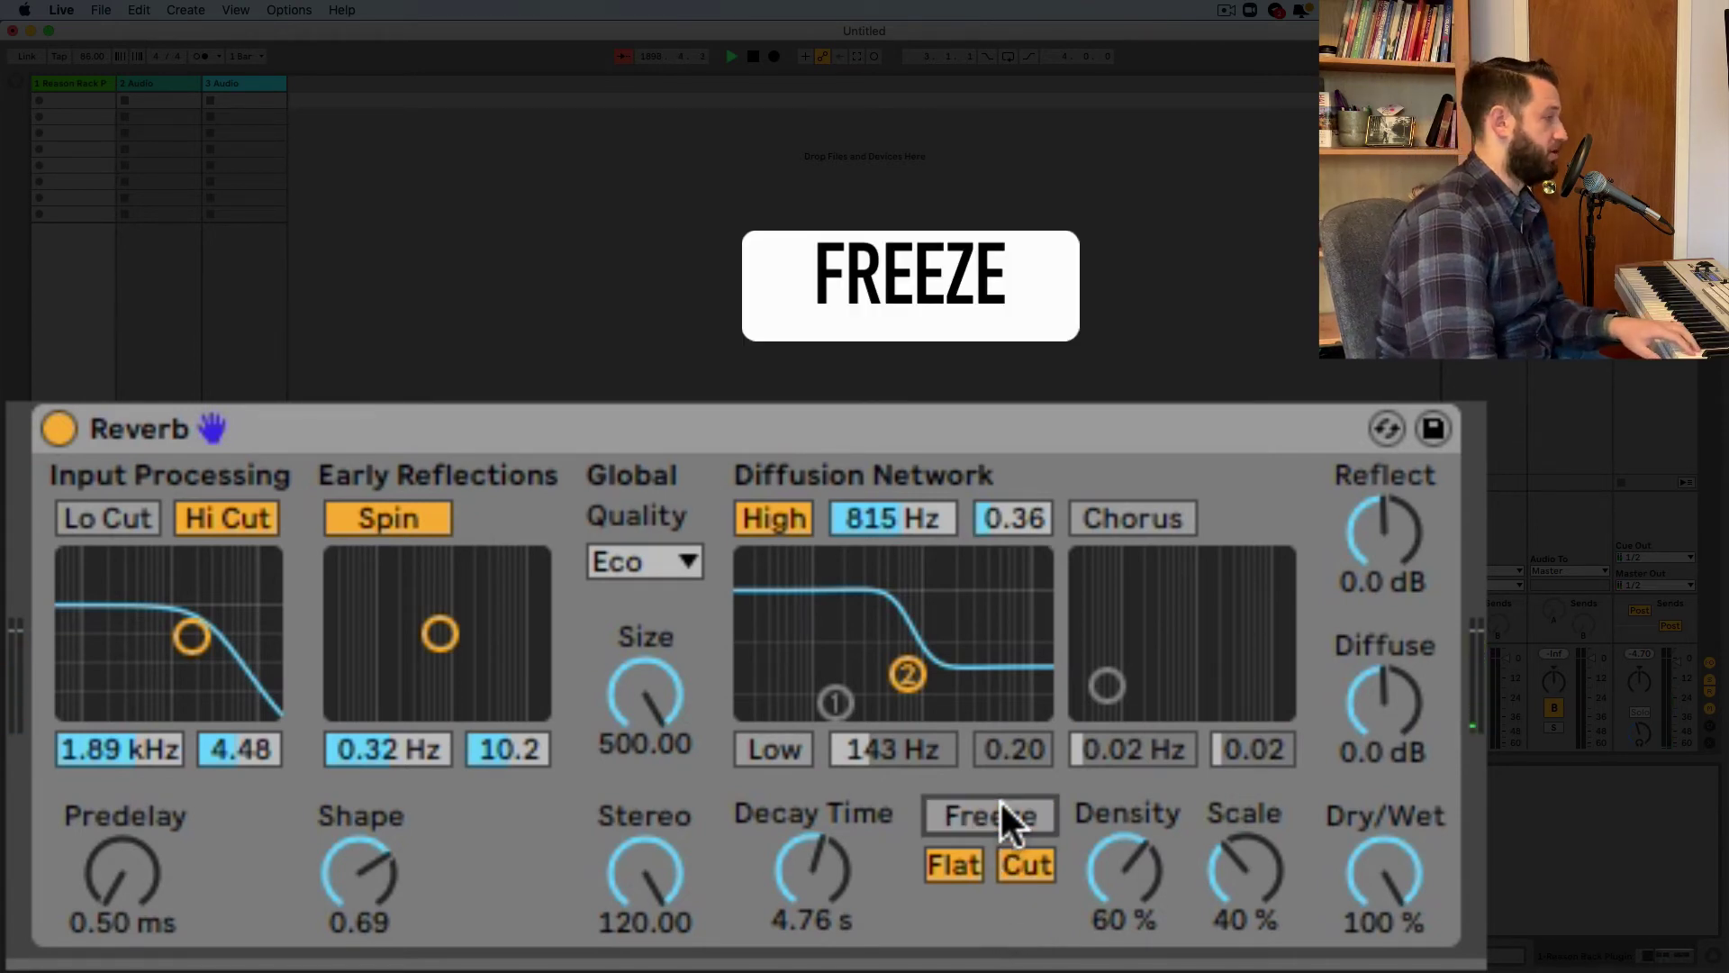
click(999, 797)
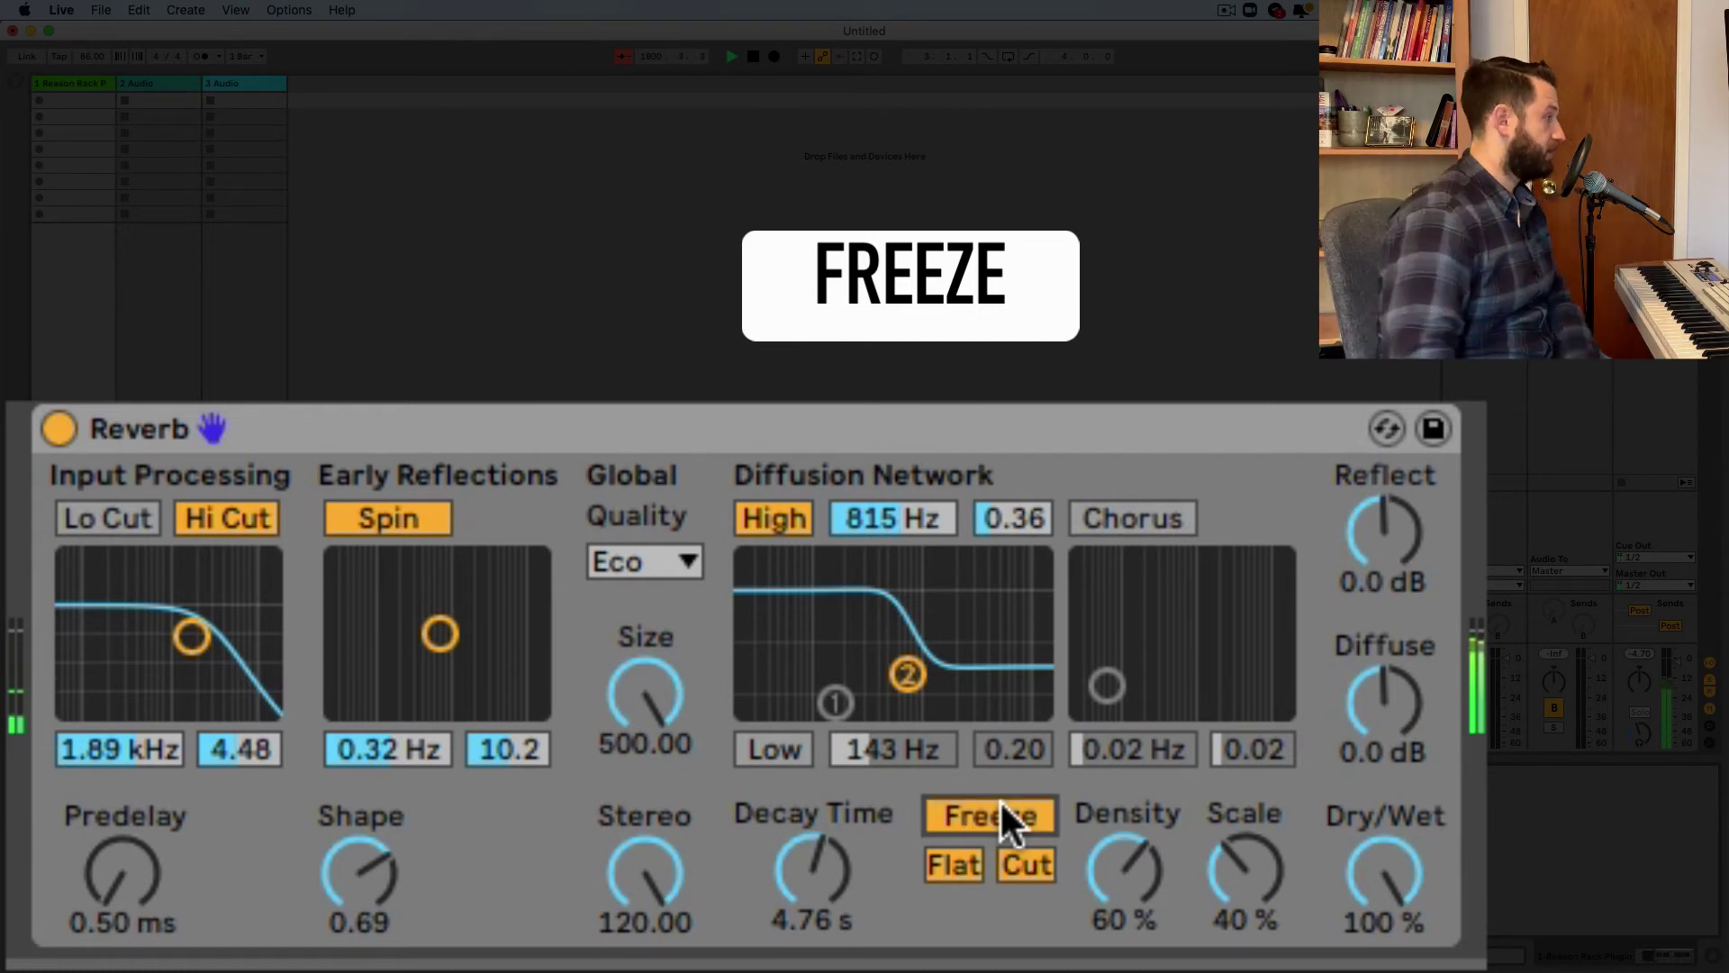
click(1000, 798)
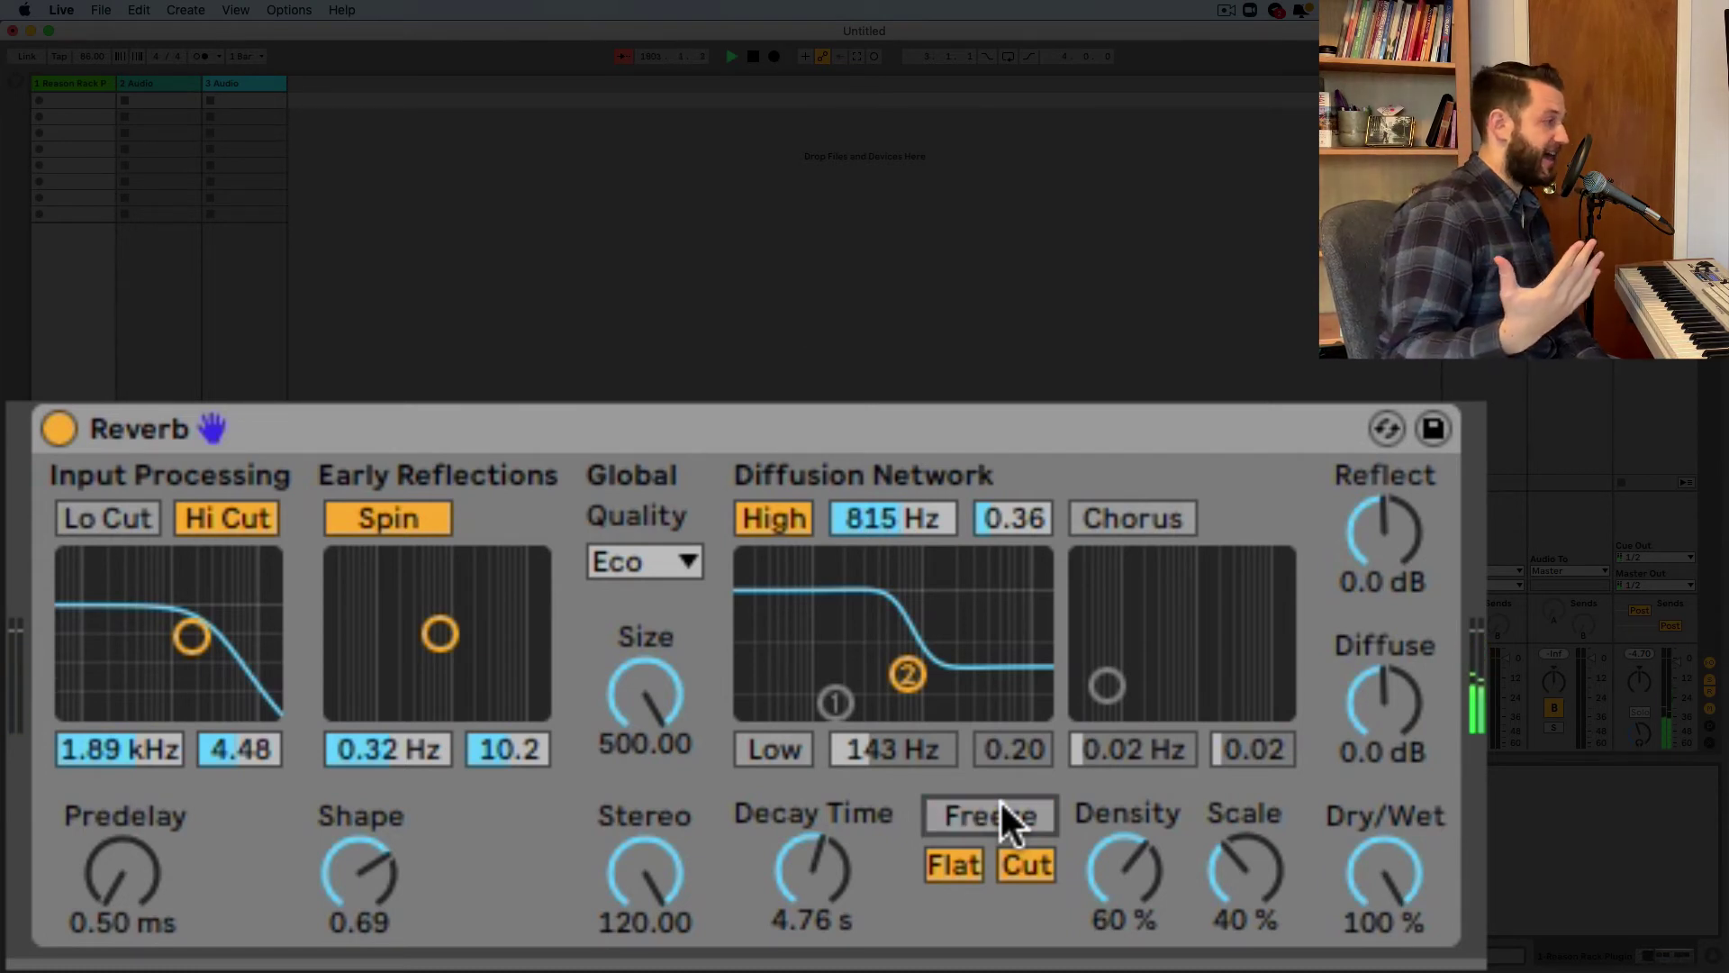
click(990, 811)
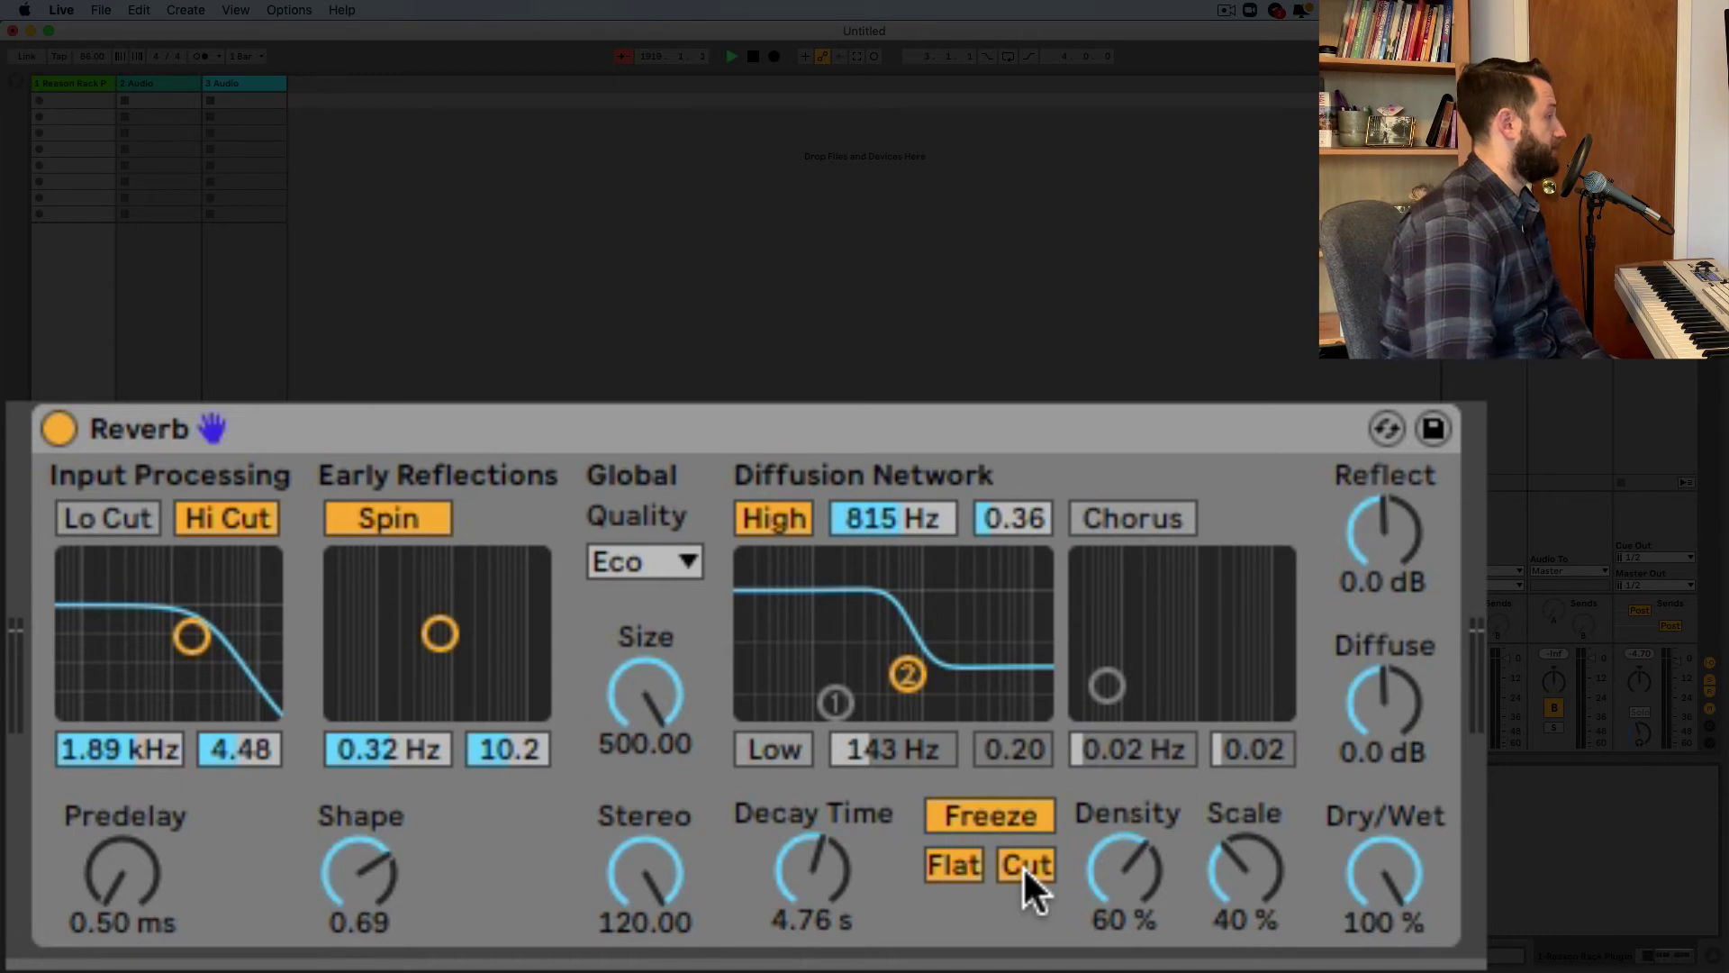
click(977, 805)
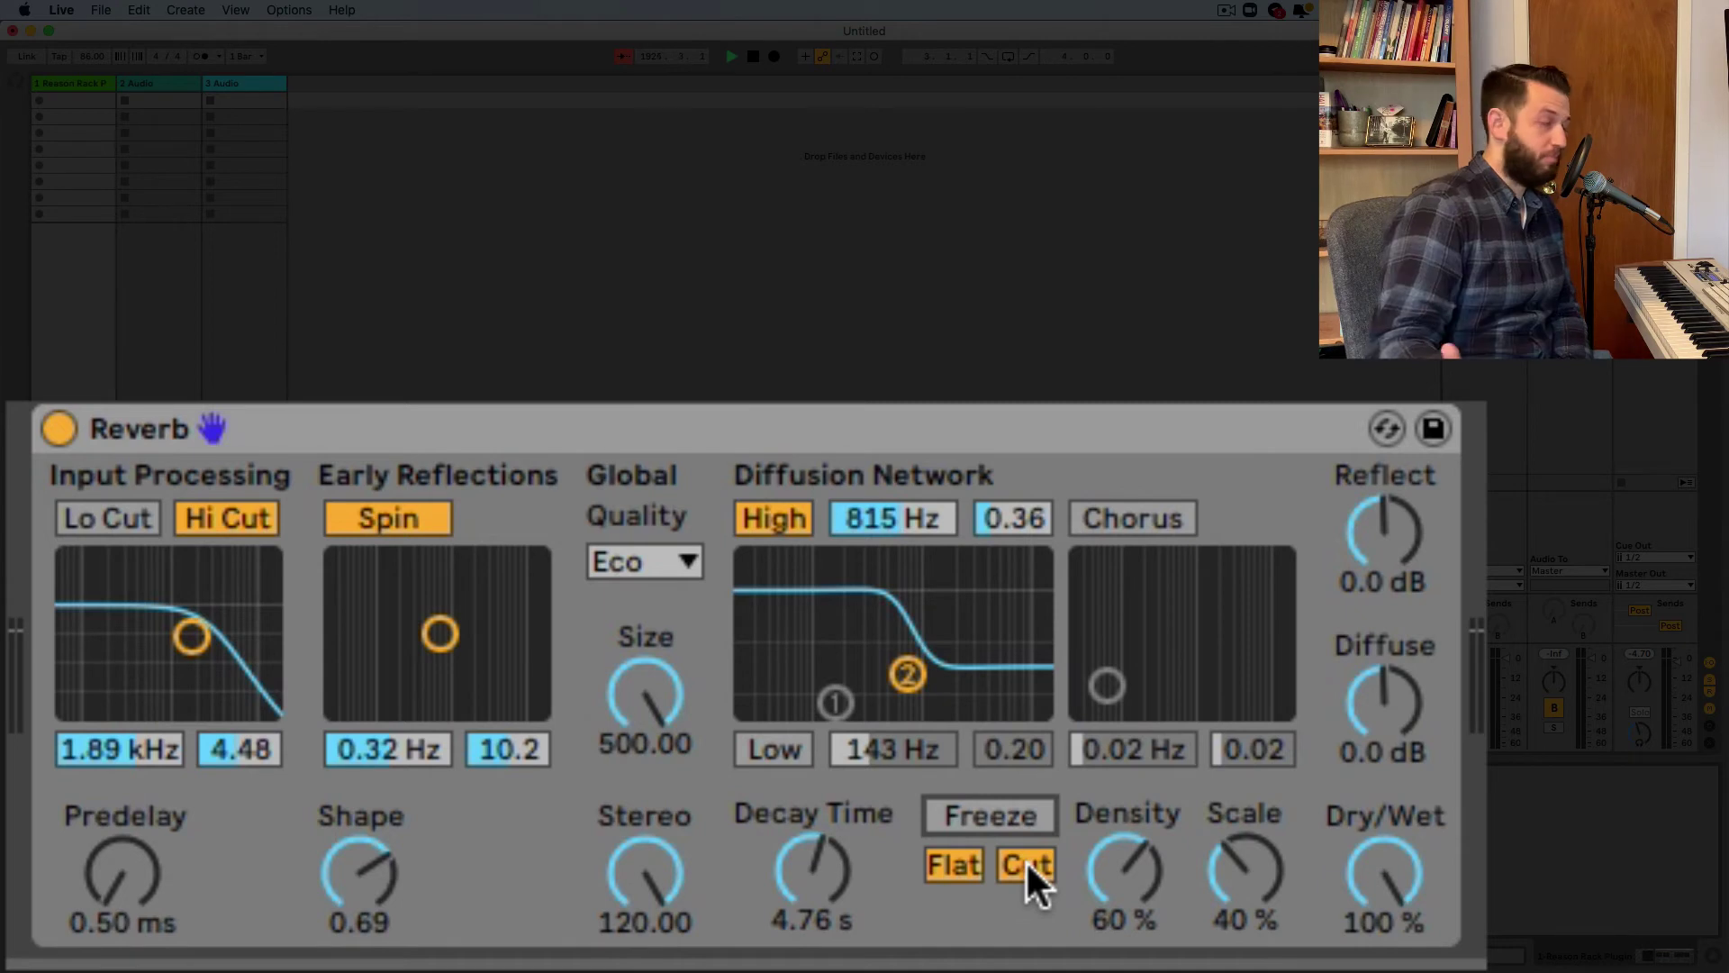
click(1023, 802)
click(987, 811)
click(987, 810)
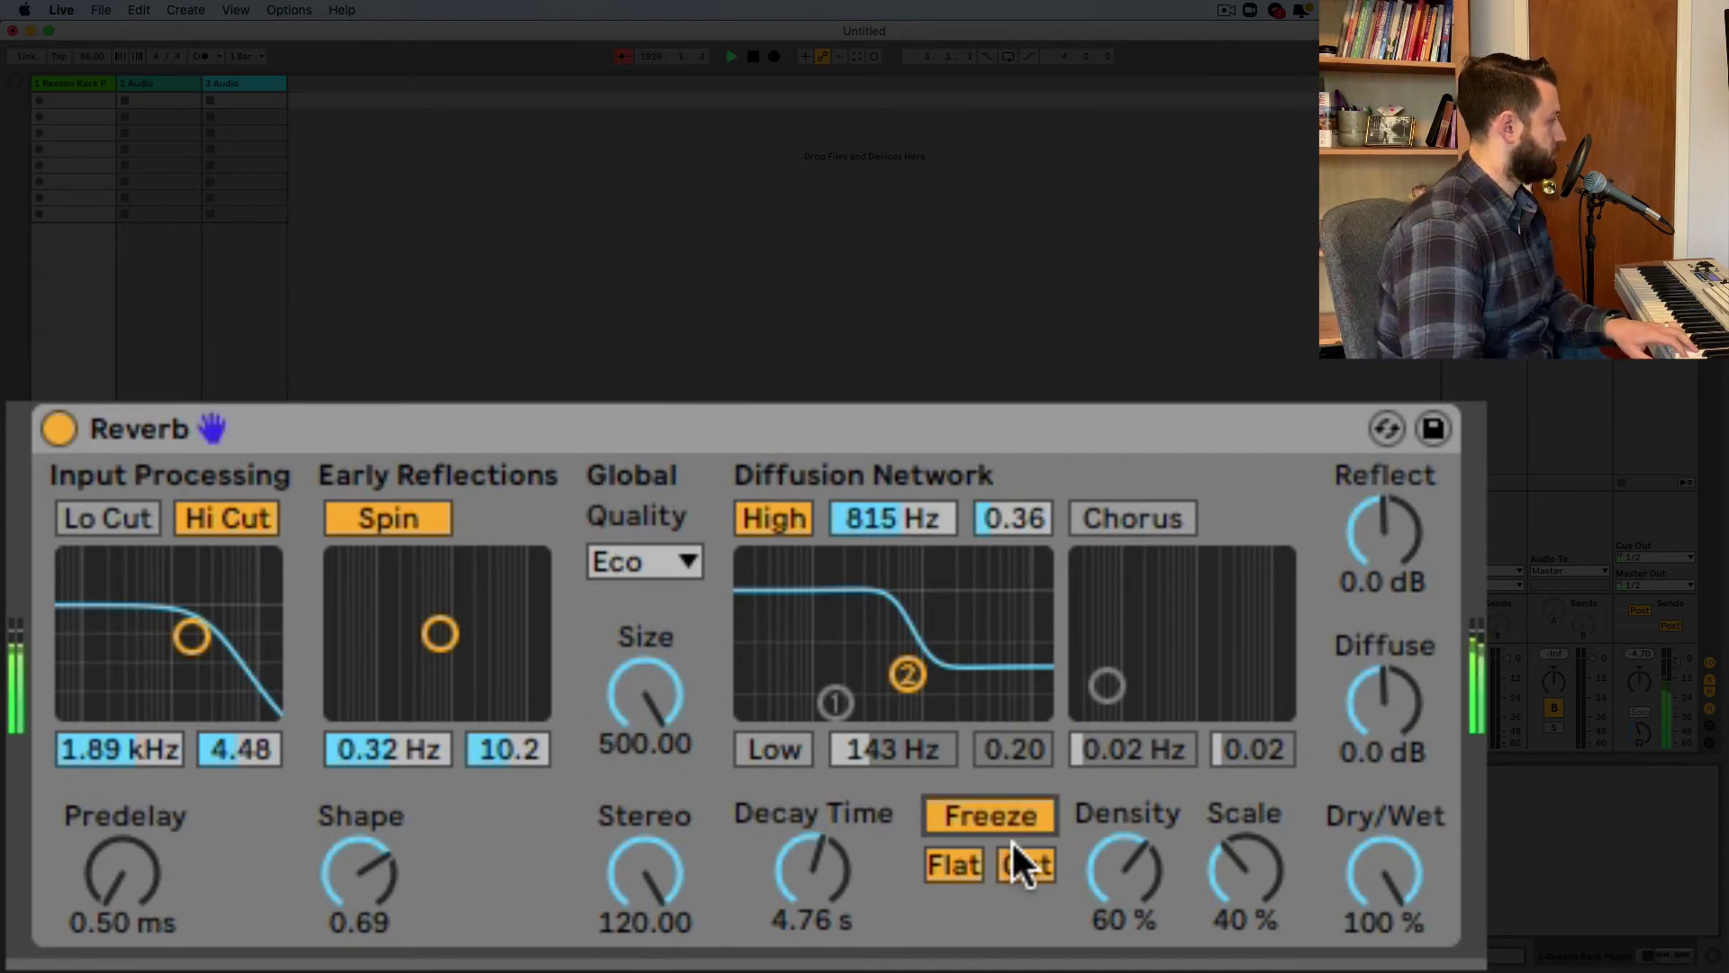
click(962, 872)
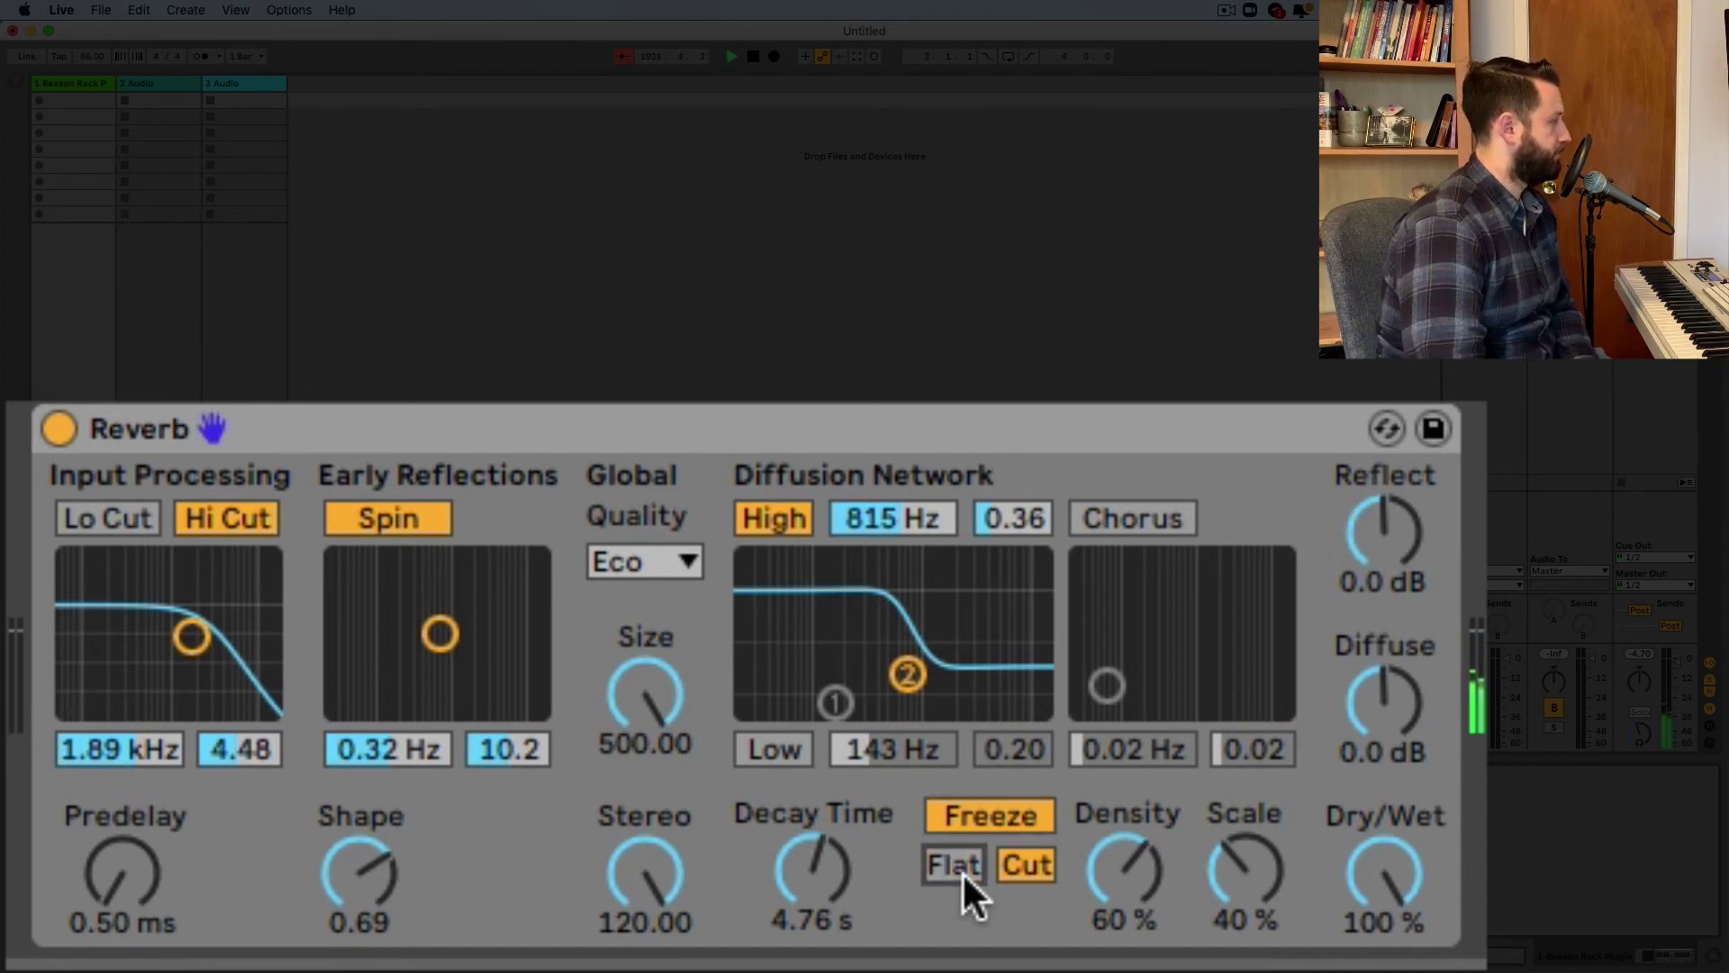
click(962, 871)
click(991, 811)
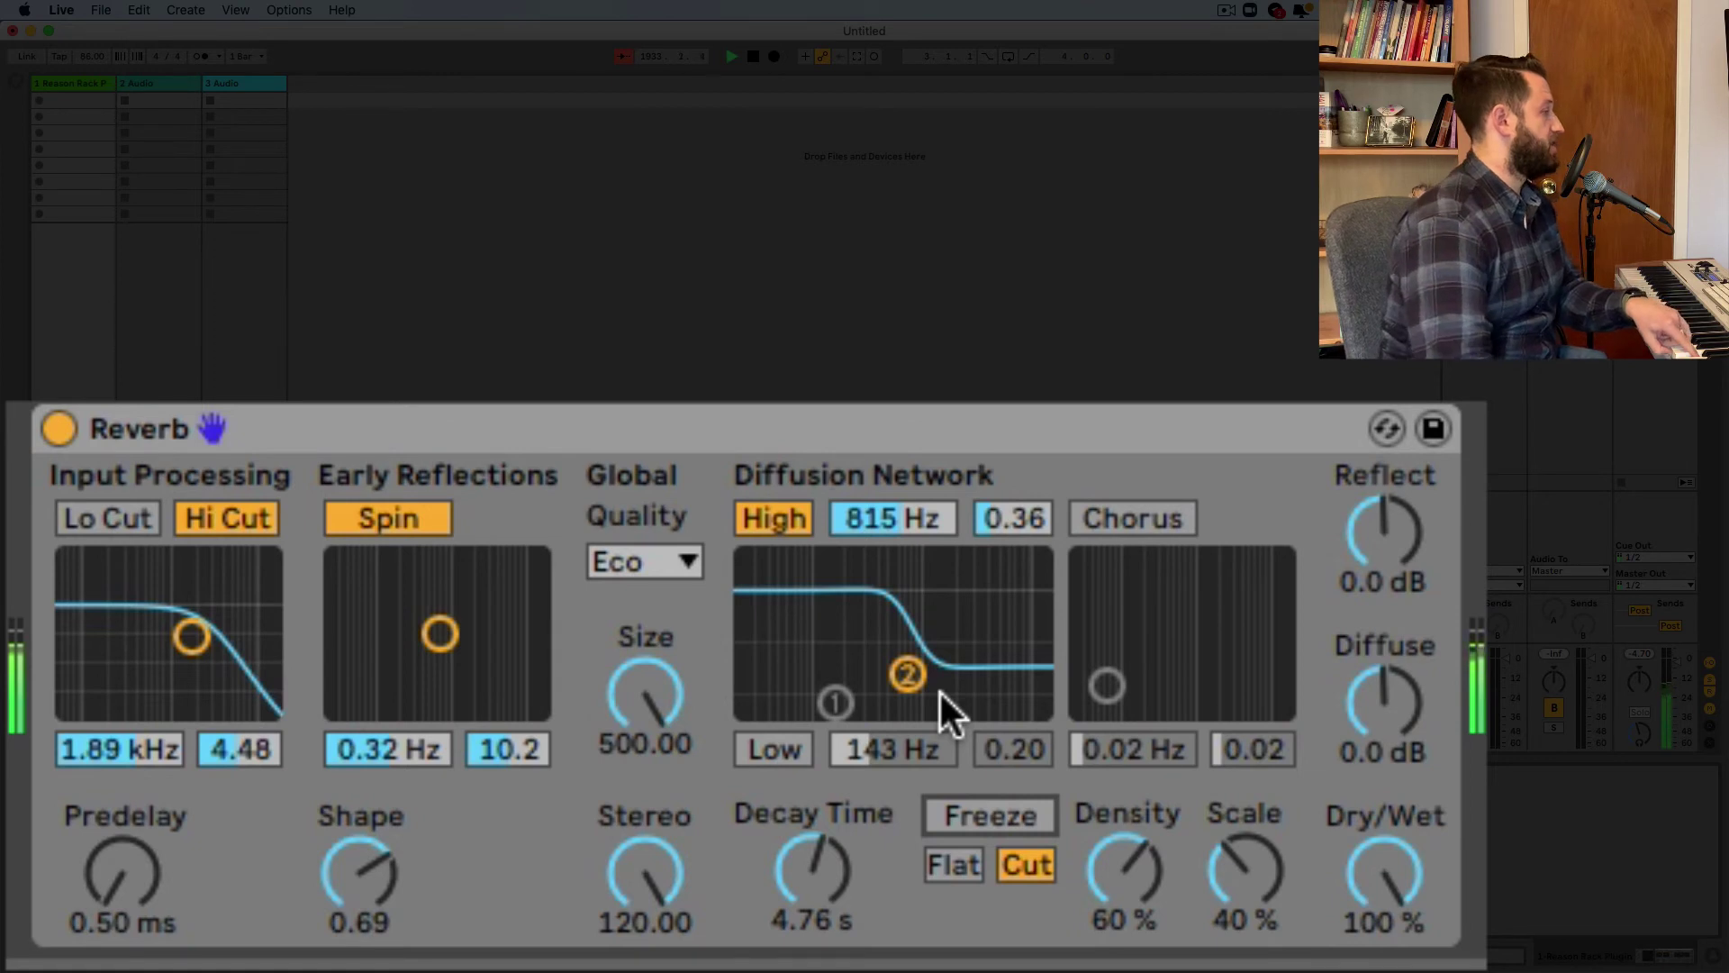
click(1002, 811)
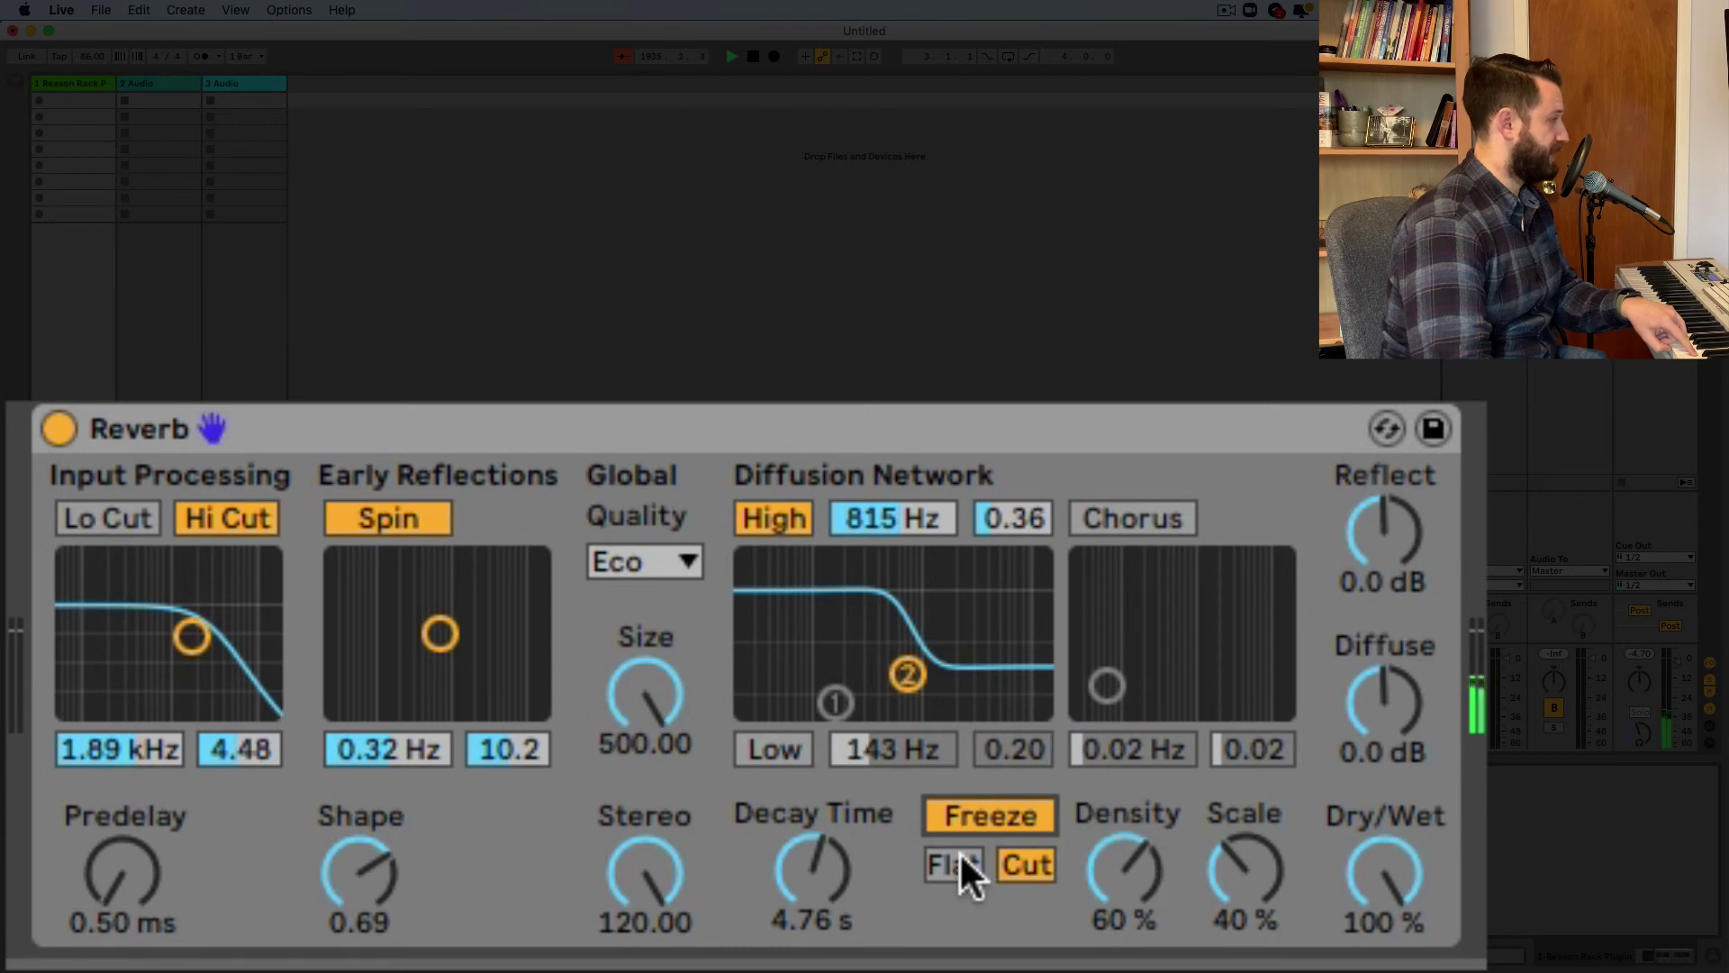
click(1000, 810)
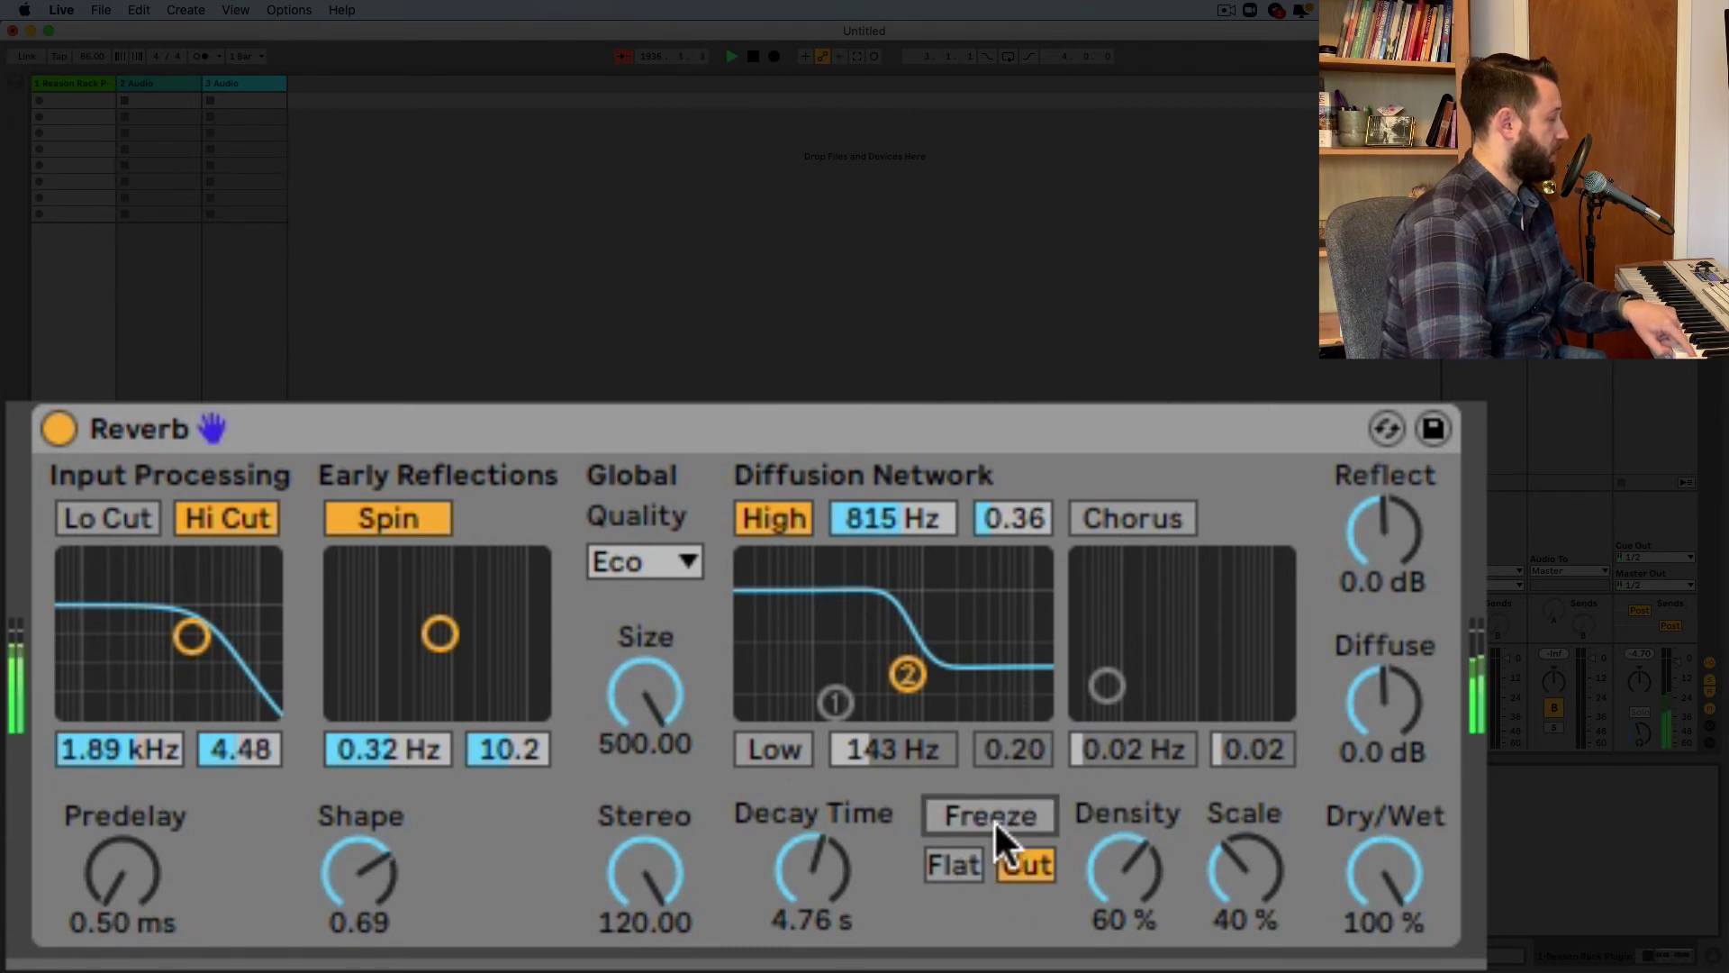
click(992, 820)
click(956, 866)
click(1008, 813)
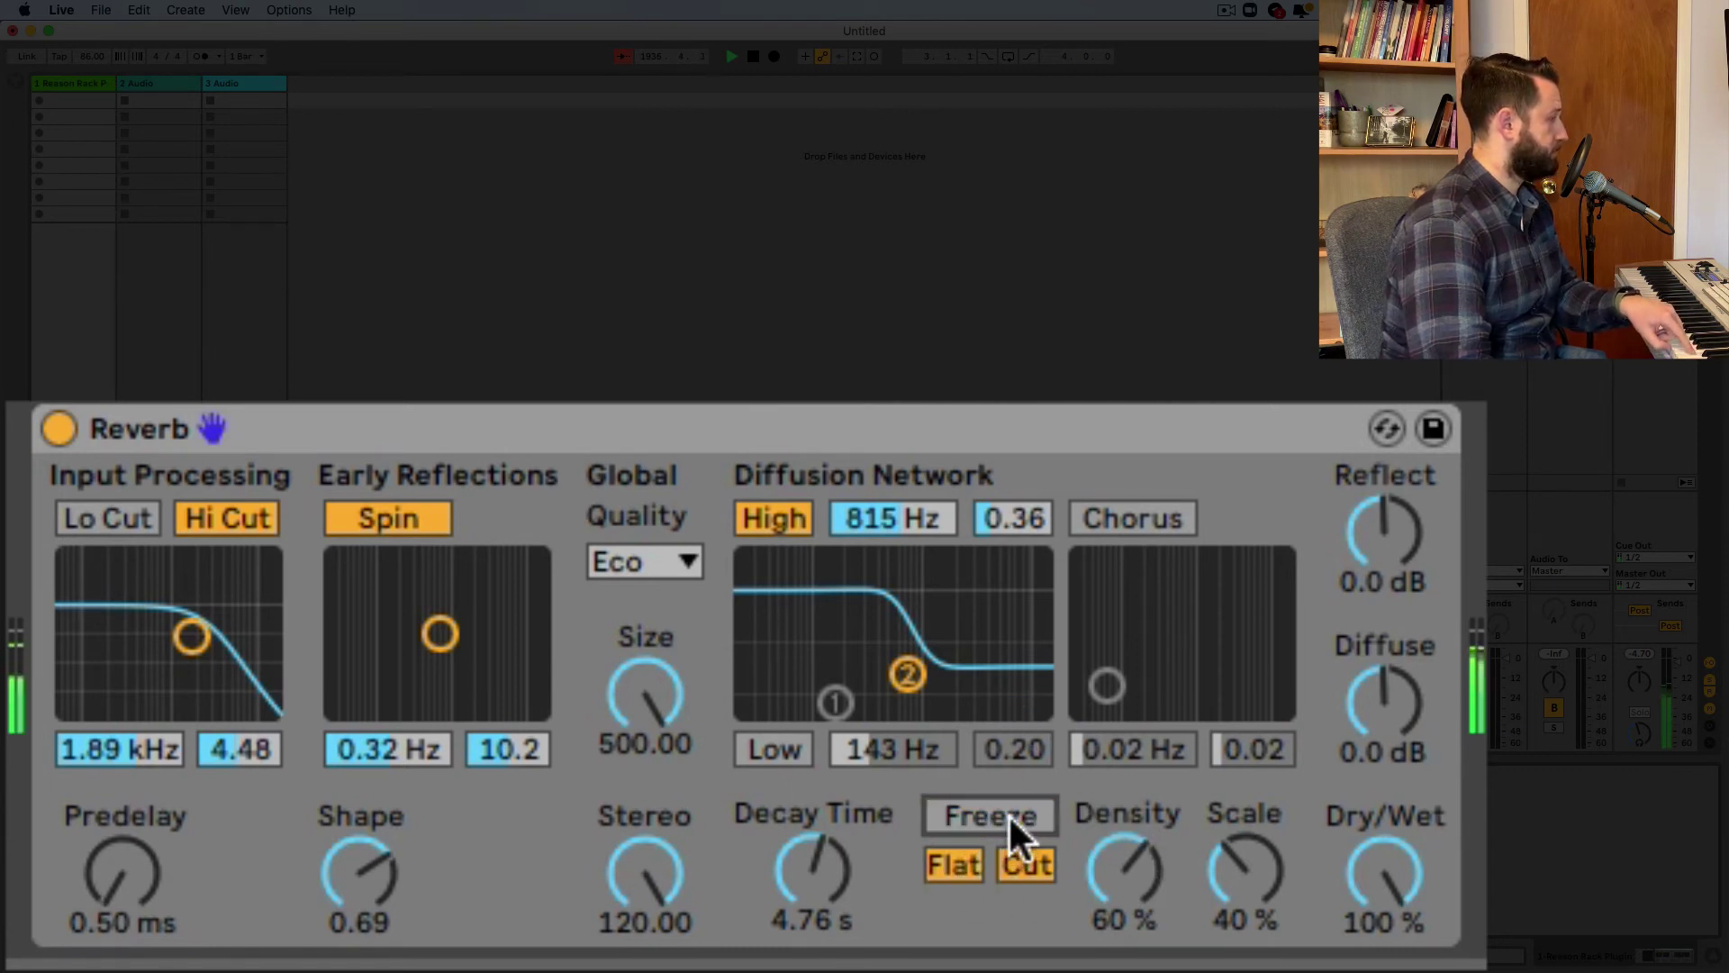
click(1007, 813)
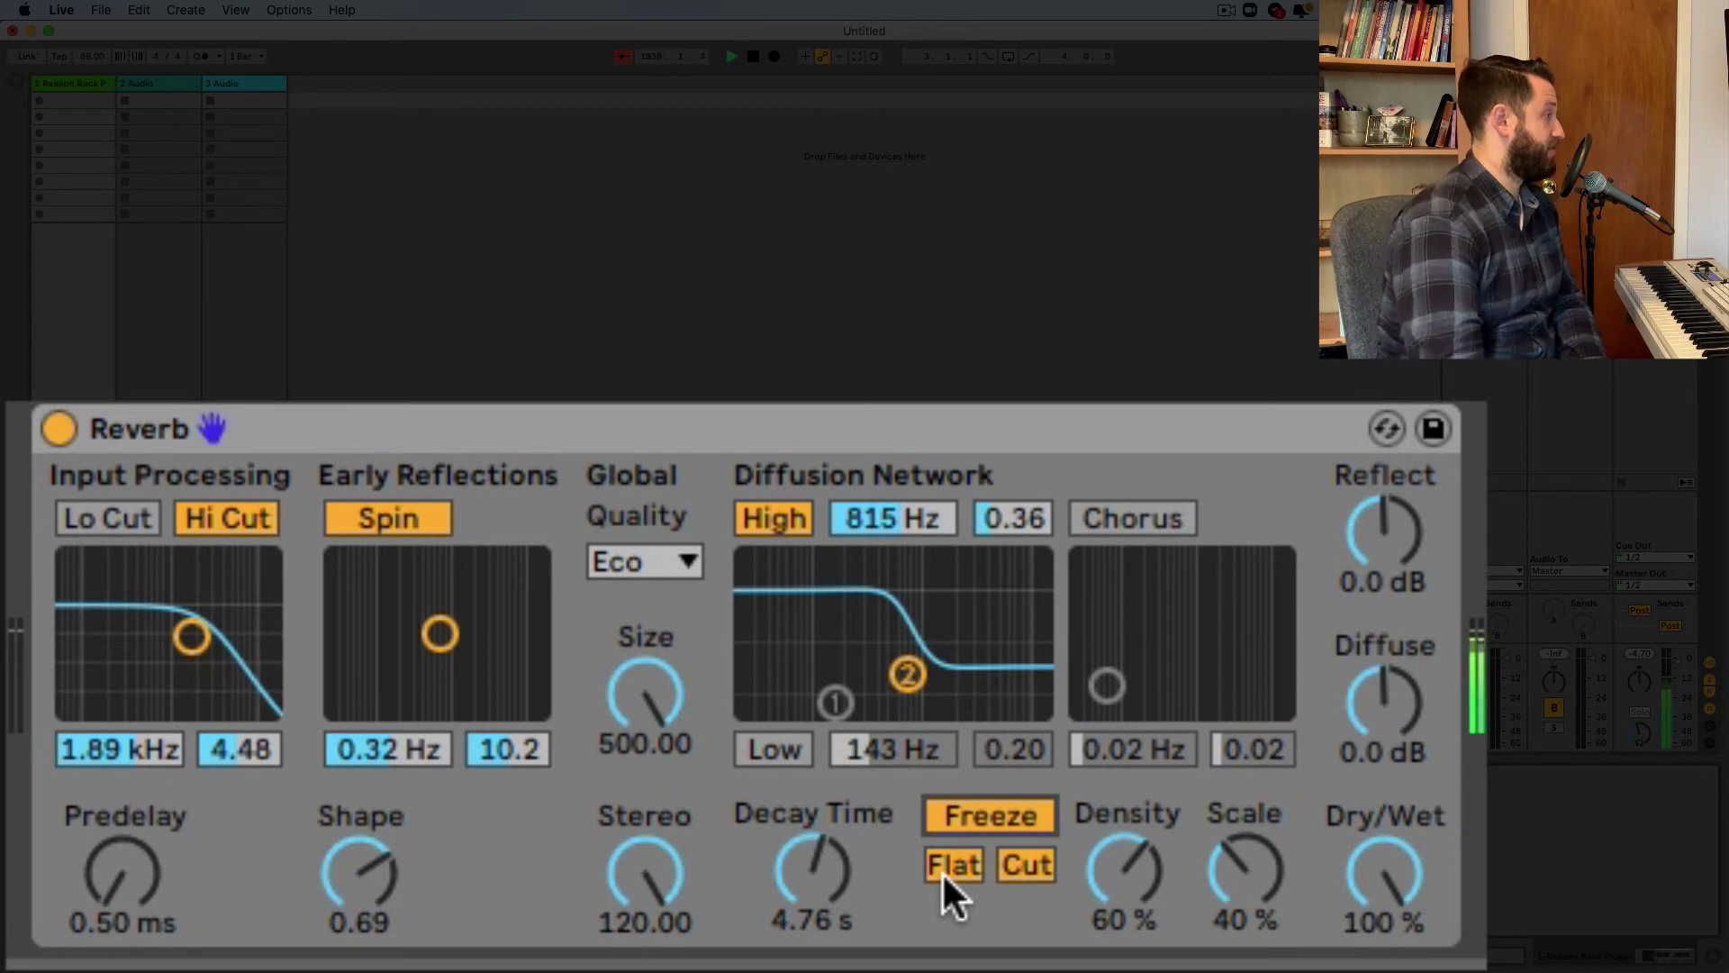
click(975, 813)
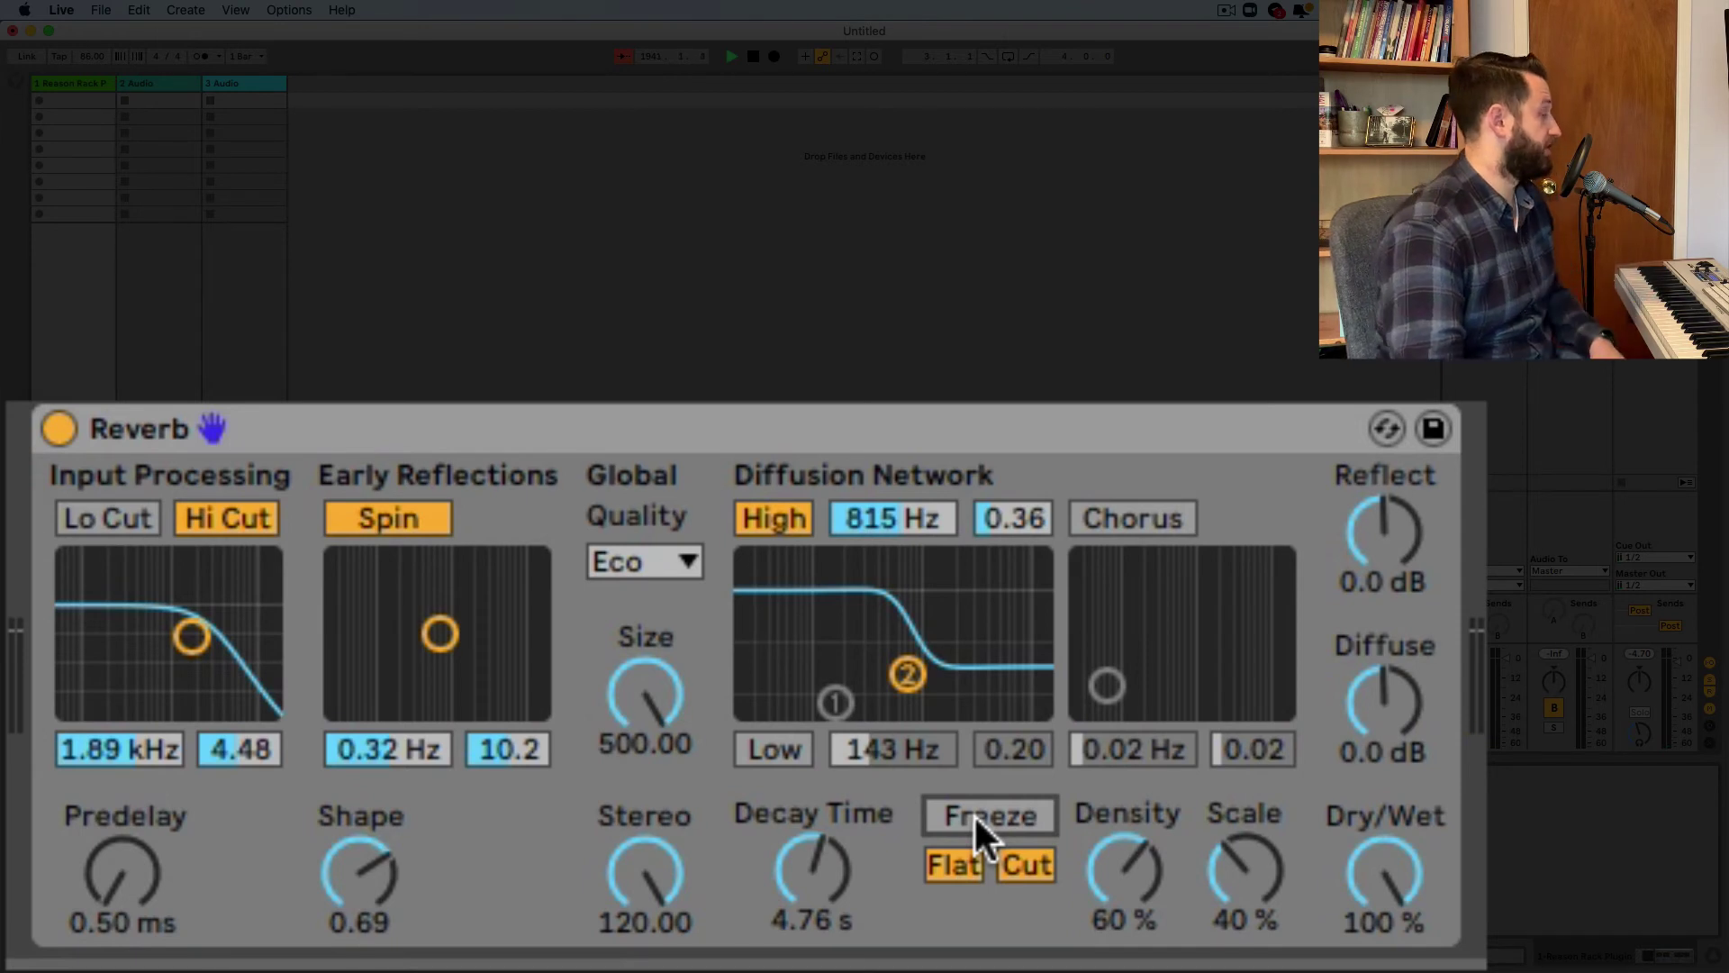
- Freeze the reverb tail with shelf filtering and bring Dry/Wet down to 56 %
click(1032, 813)
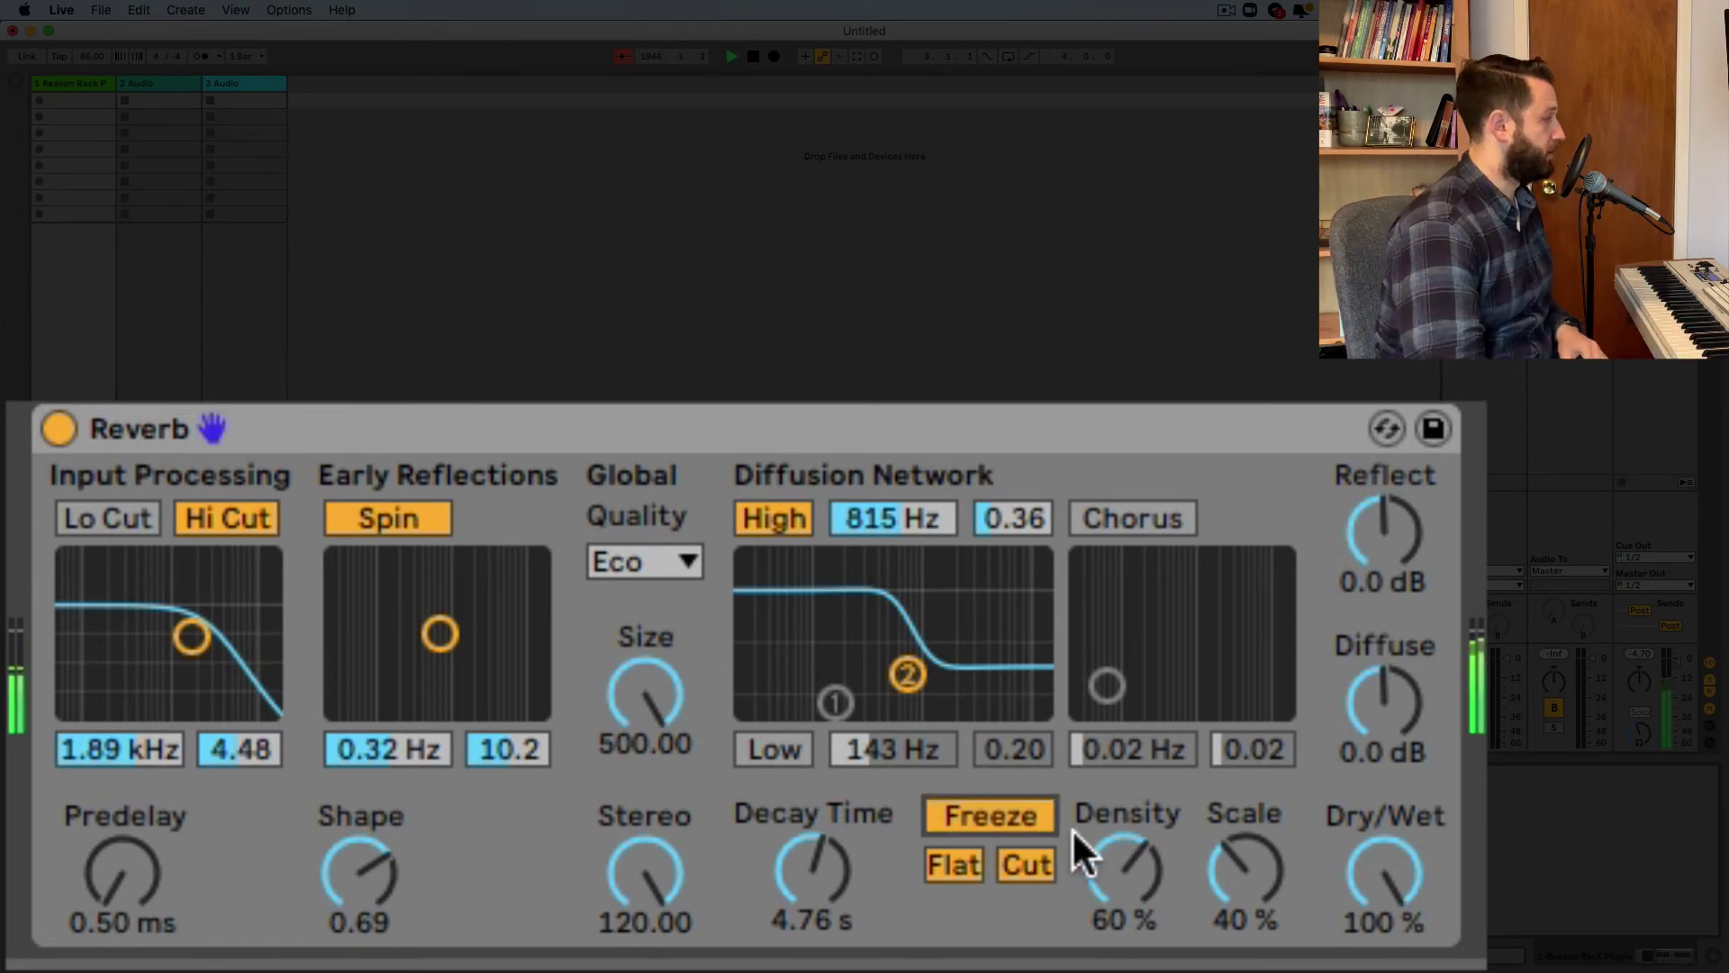
click(960, 860)
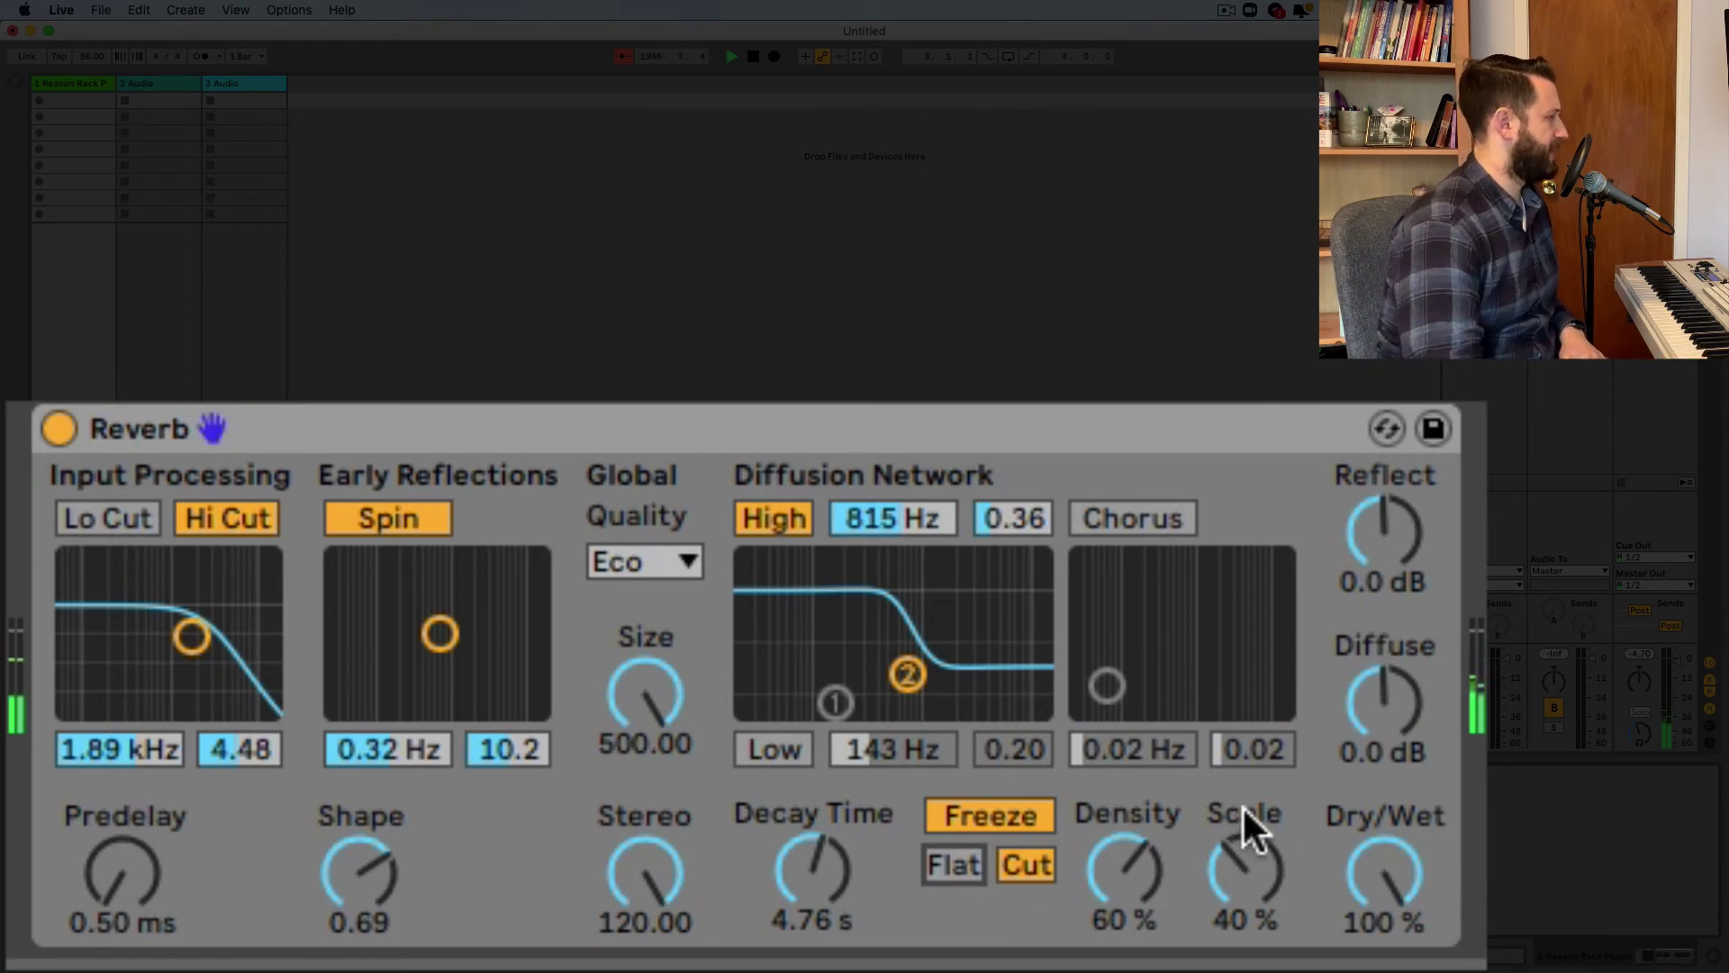
drag(1381, 866, 1412, 888)
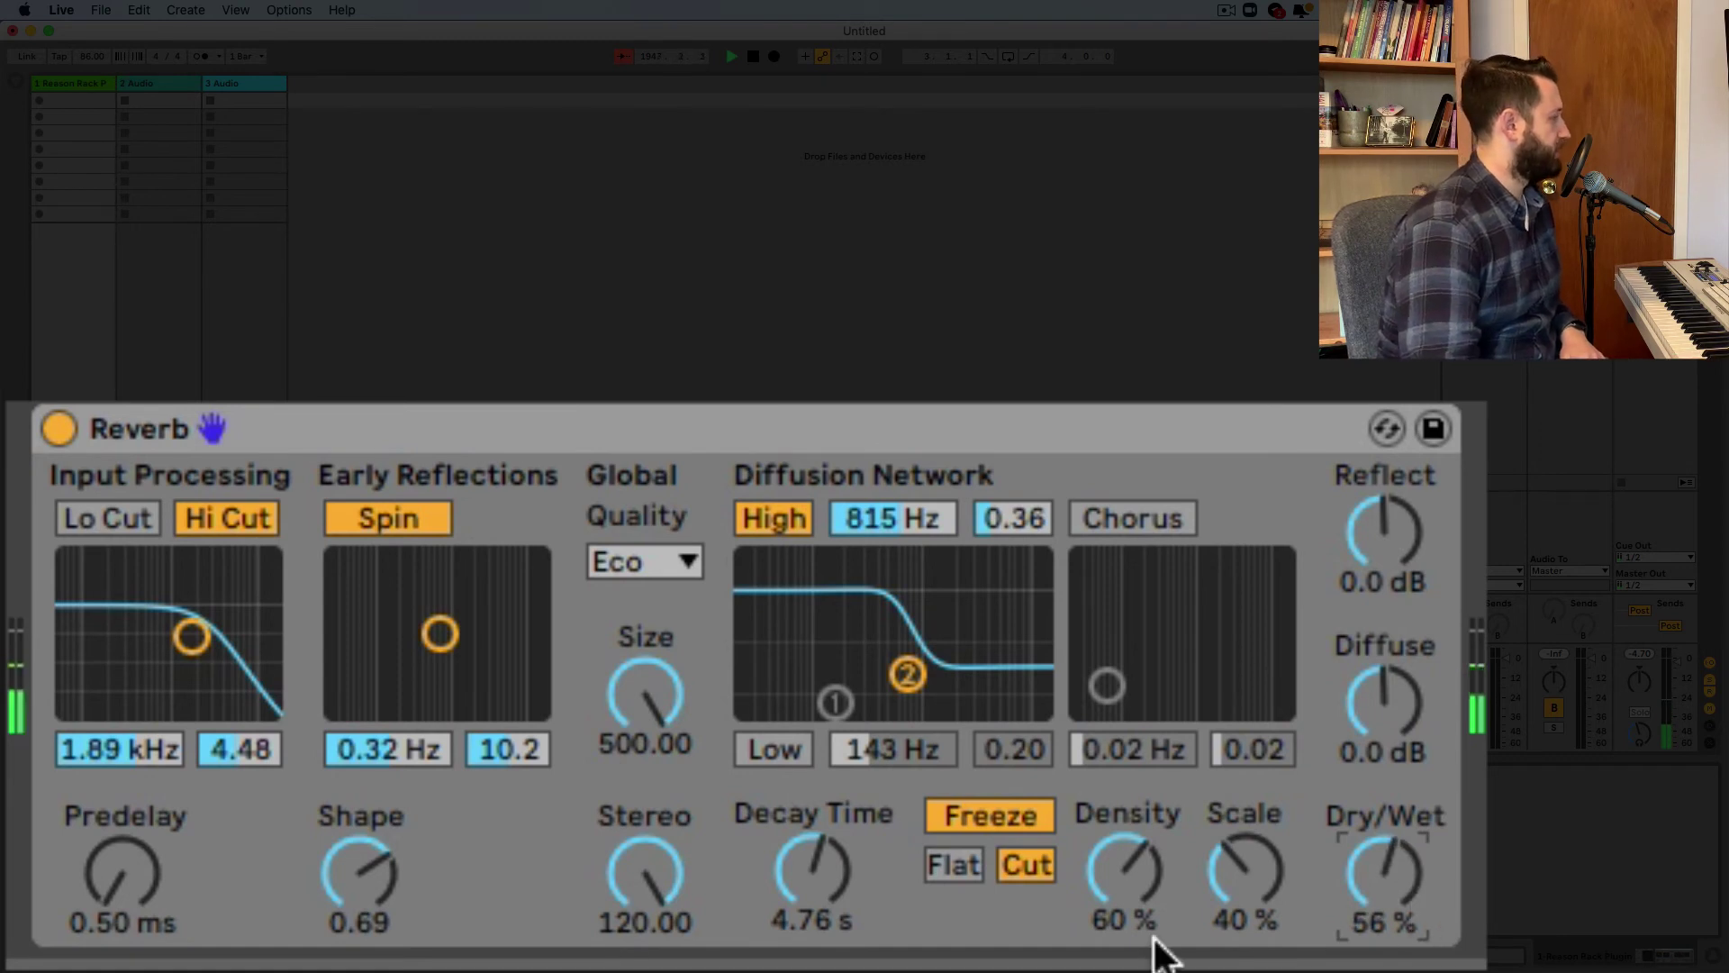
click(1018, 815)
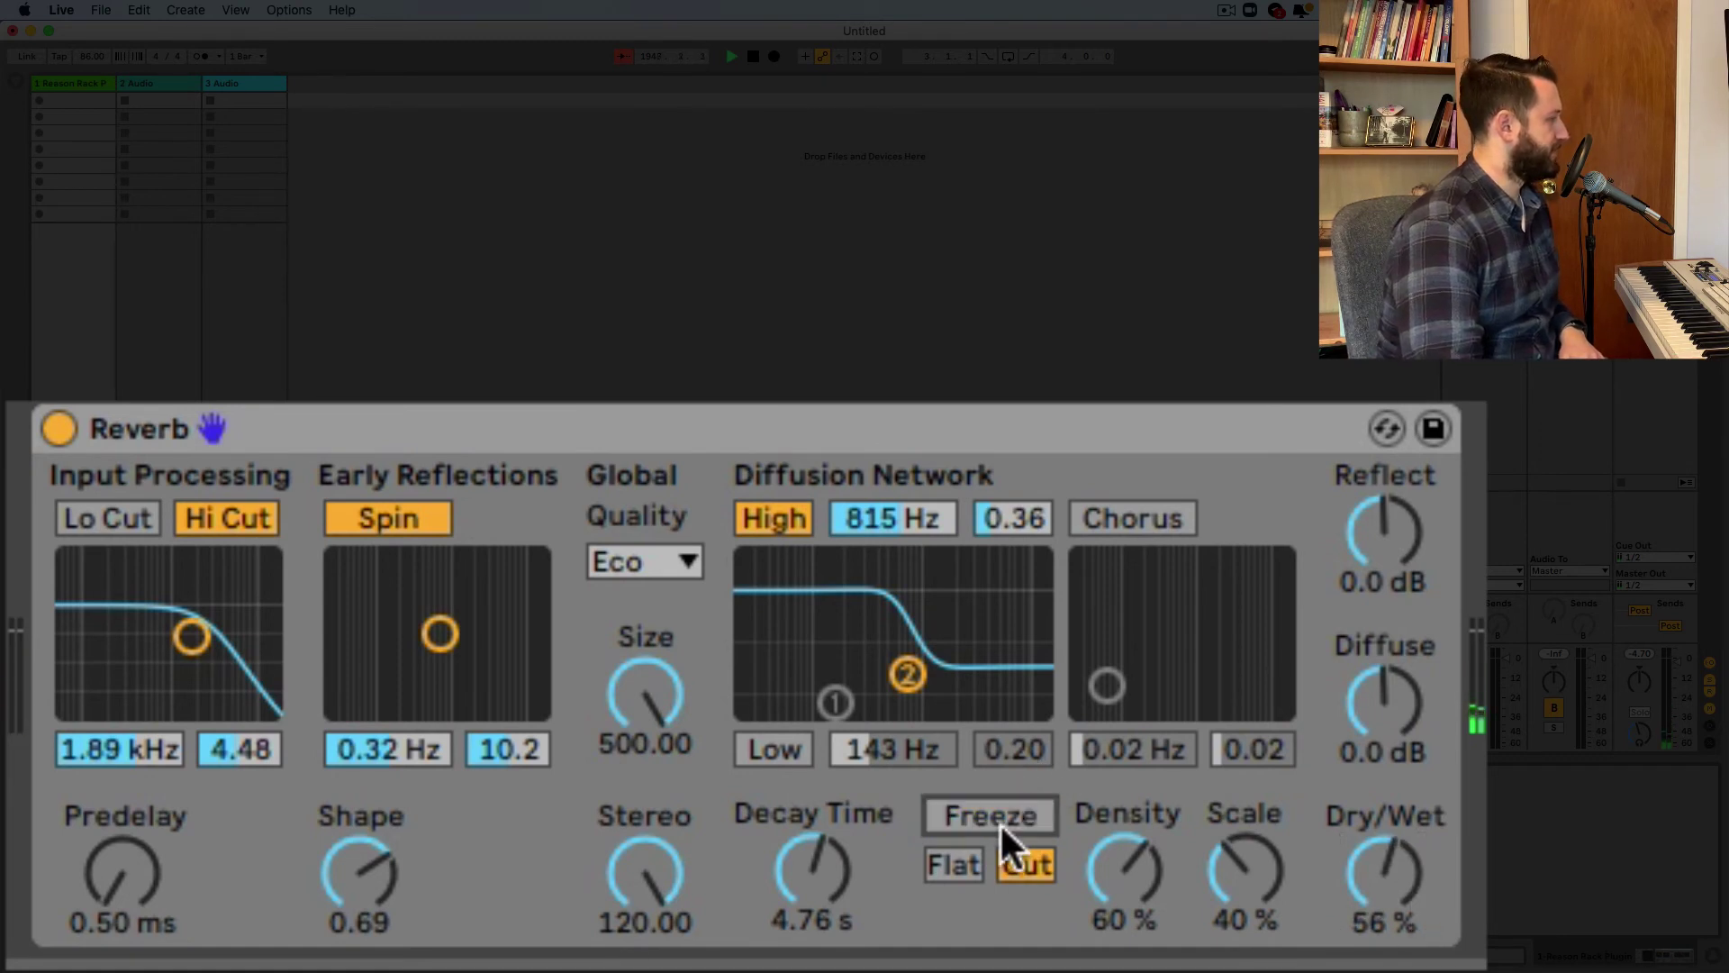
click(953, 863)
click(985, 816)
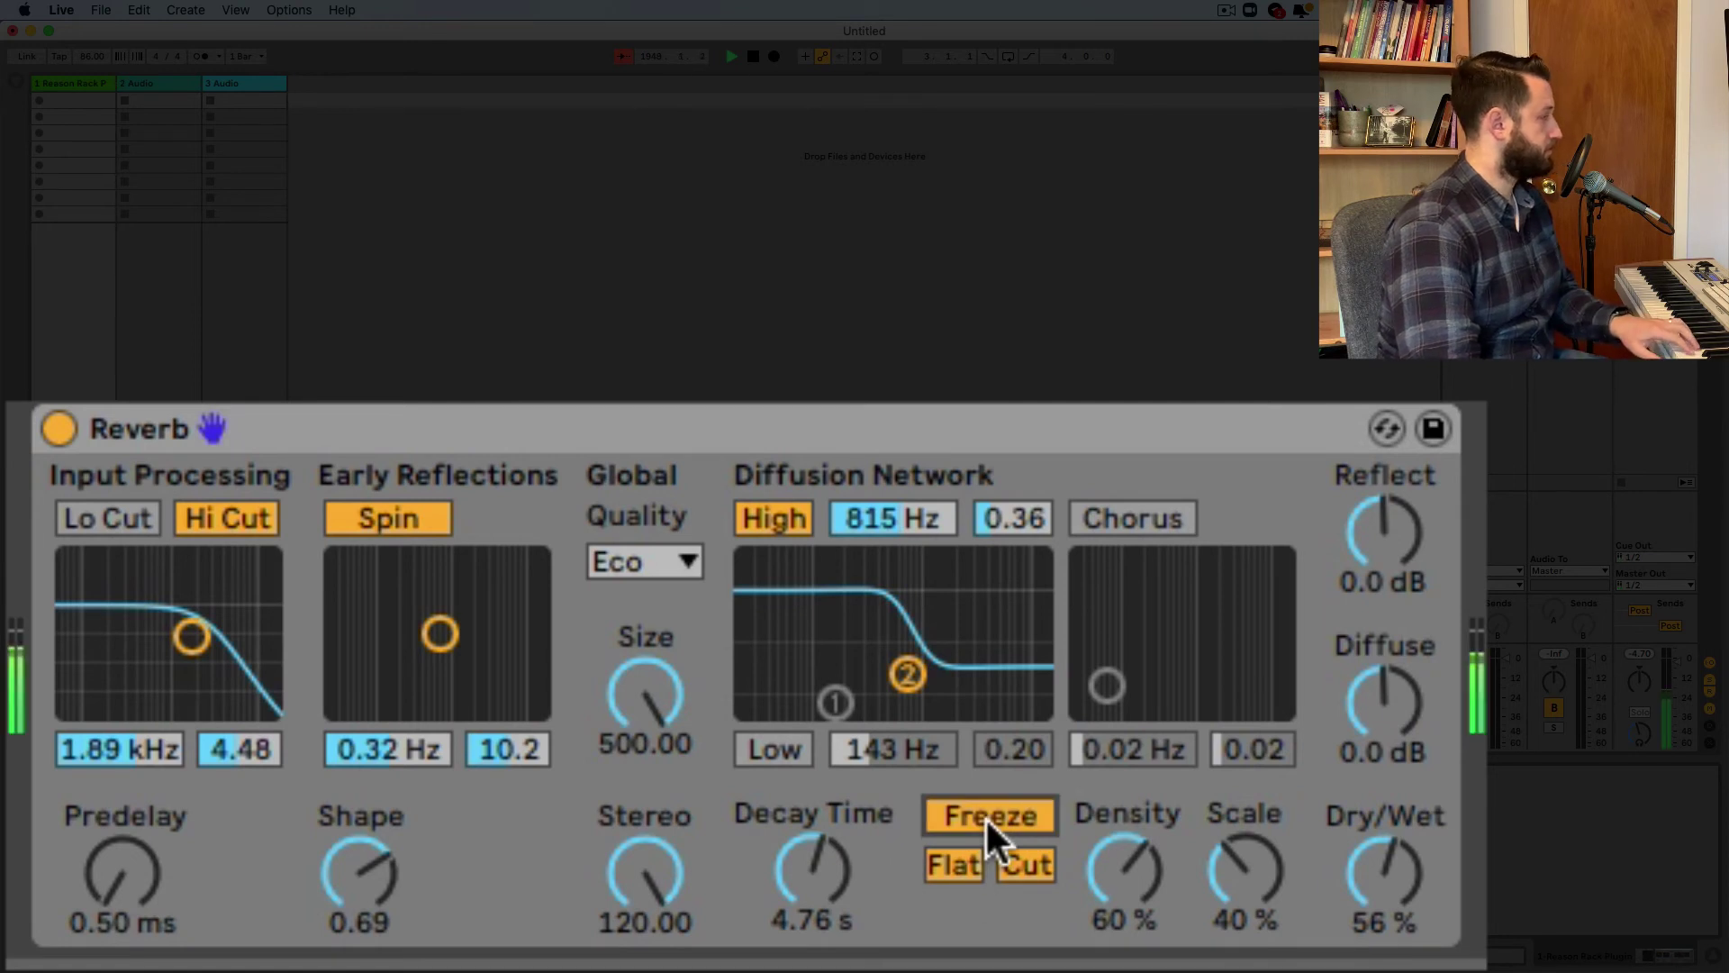
click(985, 816)
click(985, 816)
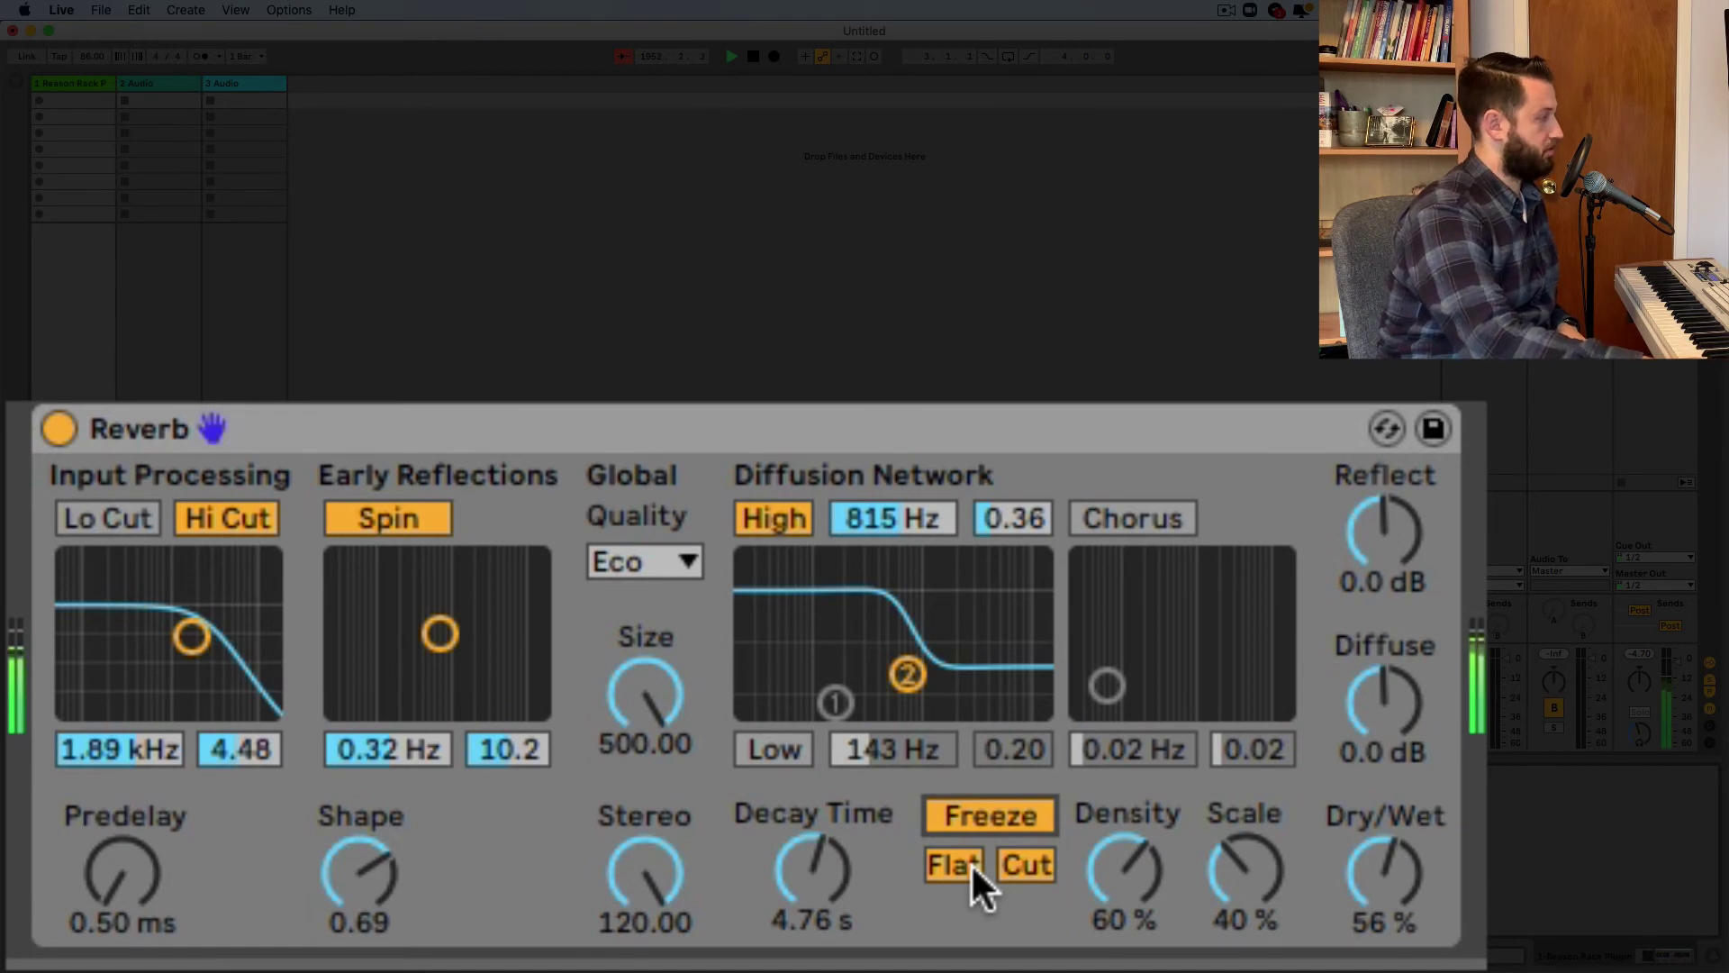
- Compare the frozen and unfrozen tail, lower Dry/Wet to 36 %, and leave Freeze off
click(1003, 825)
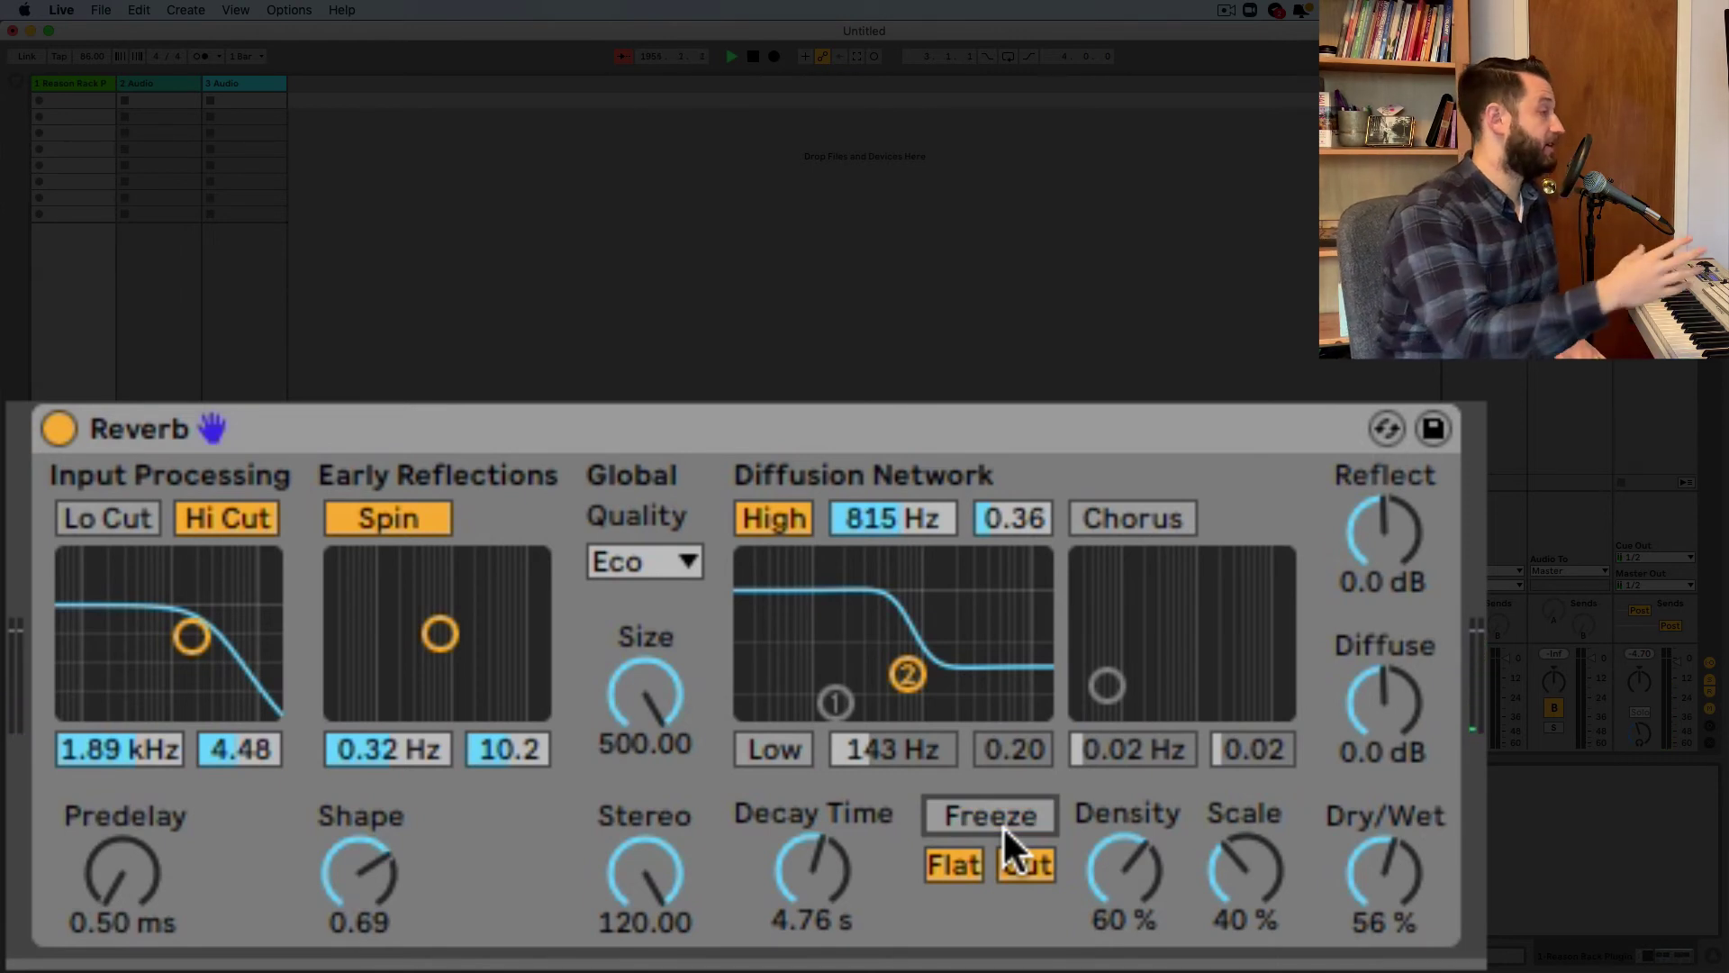
click(1003, 826)
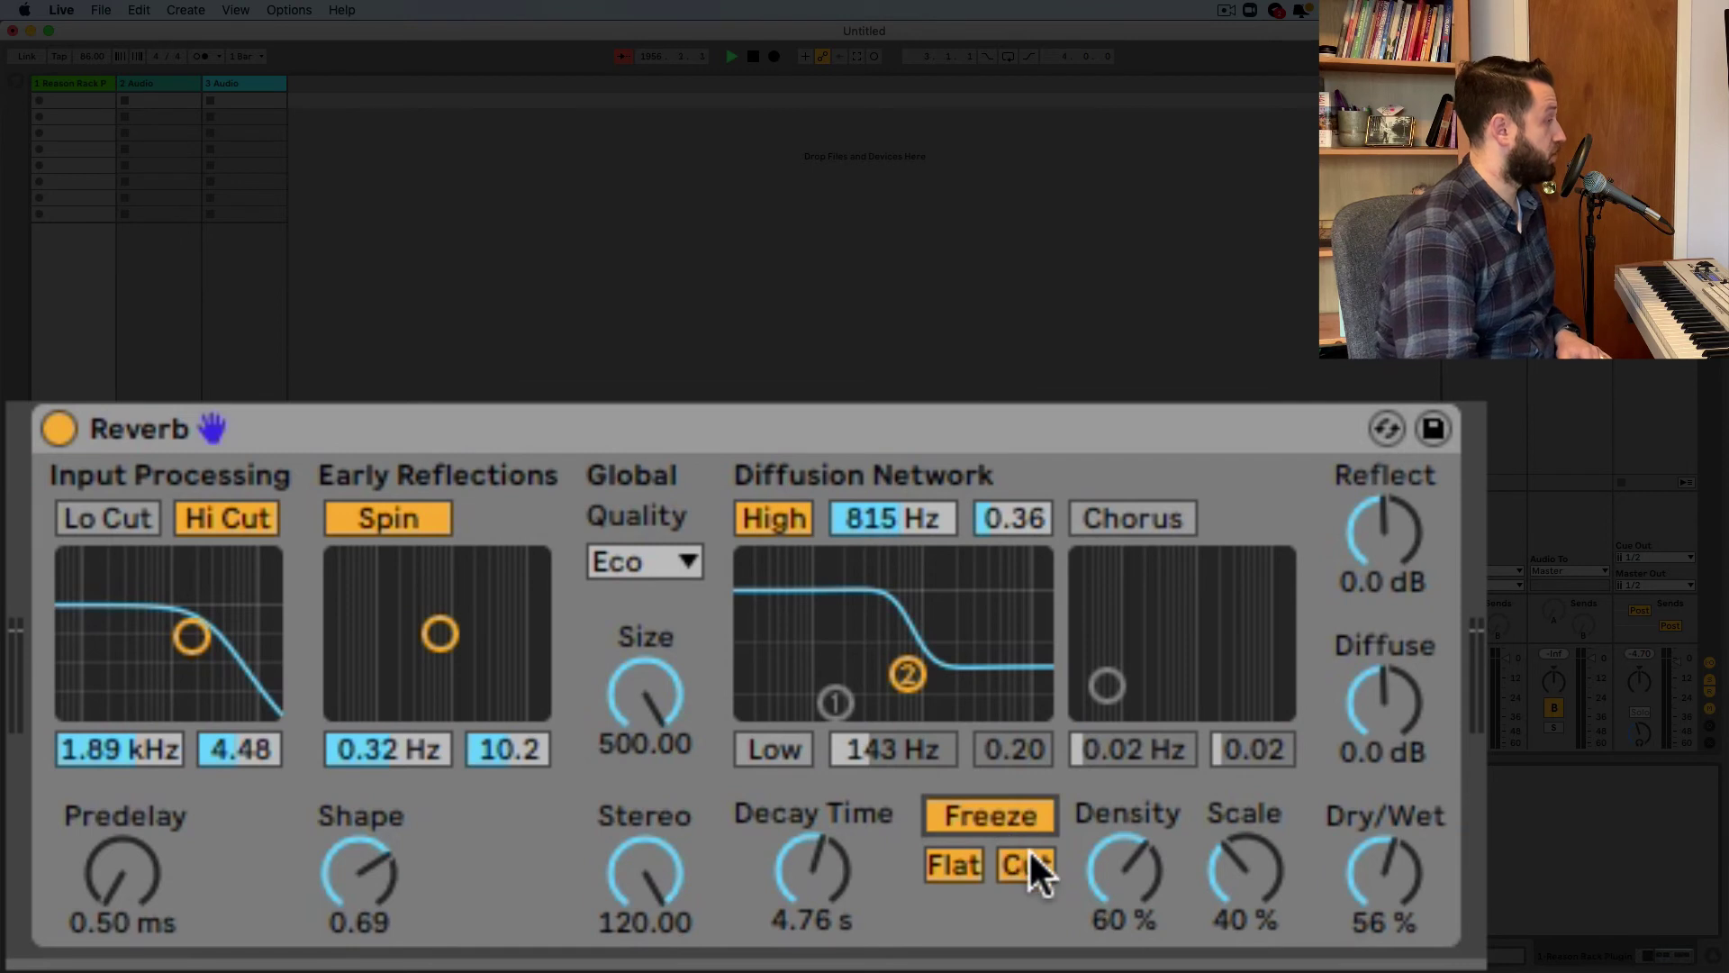
click(1027, 860)
click(1030, 810)
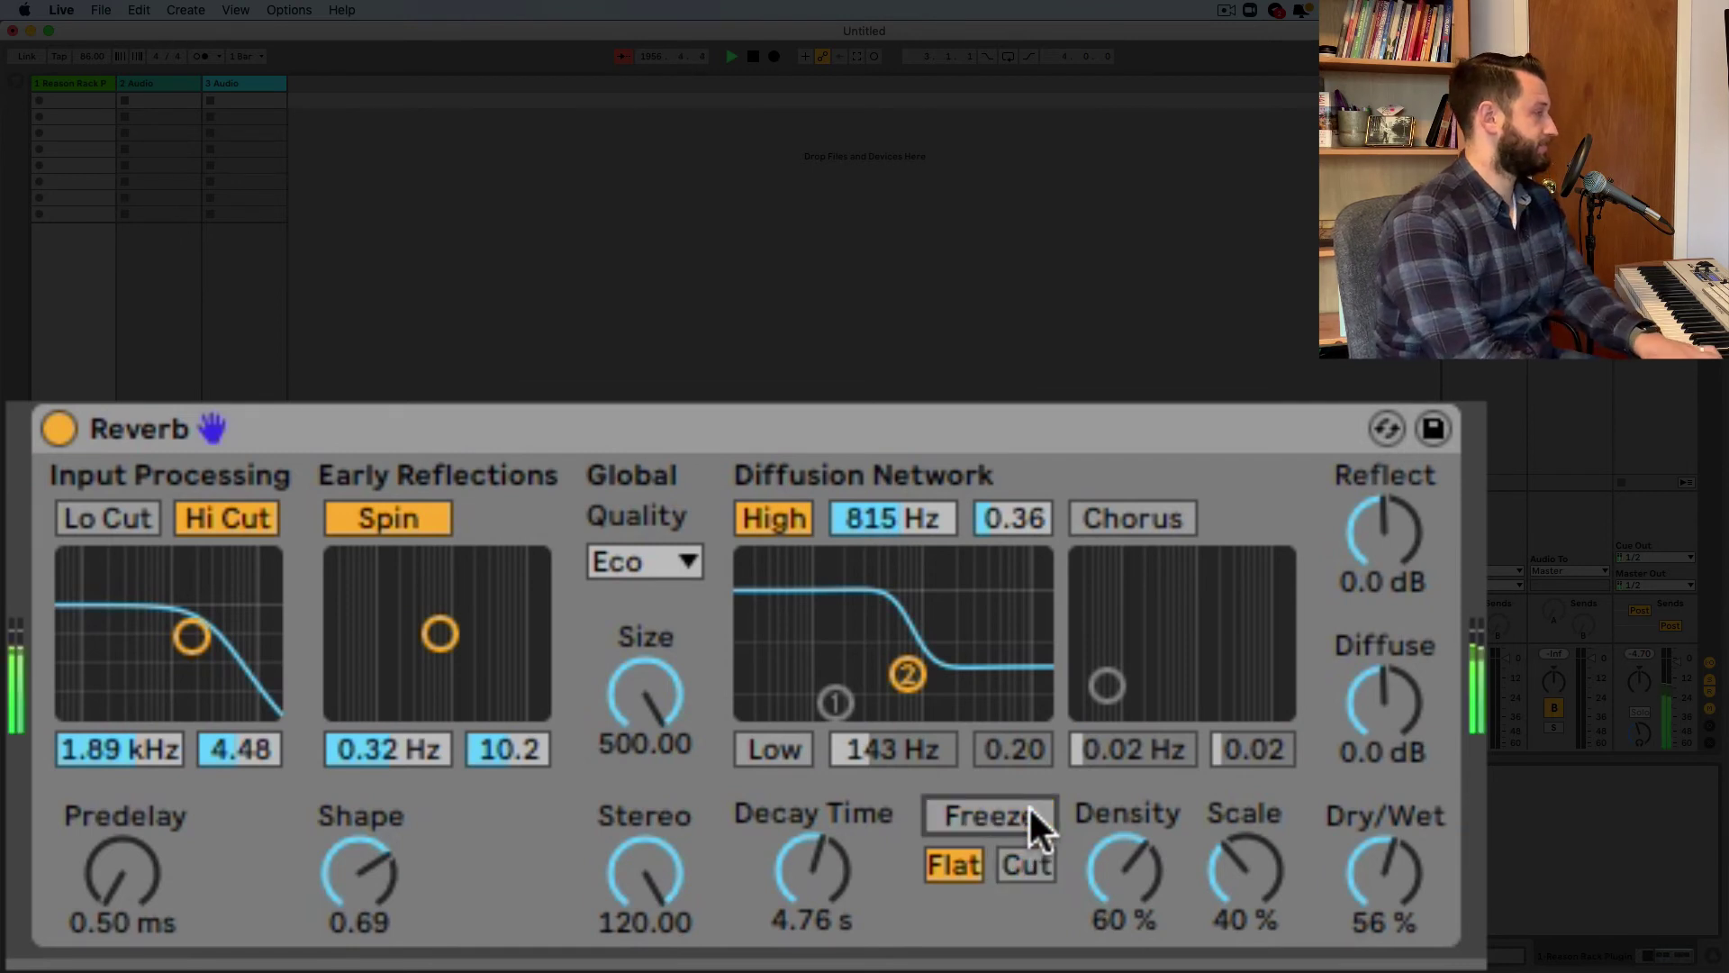
click(1031, 808)
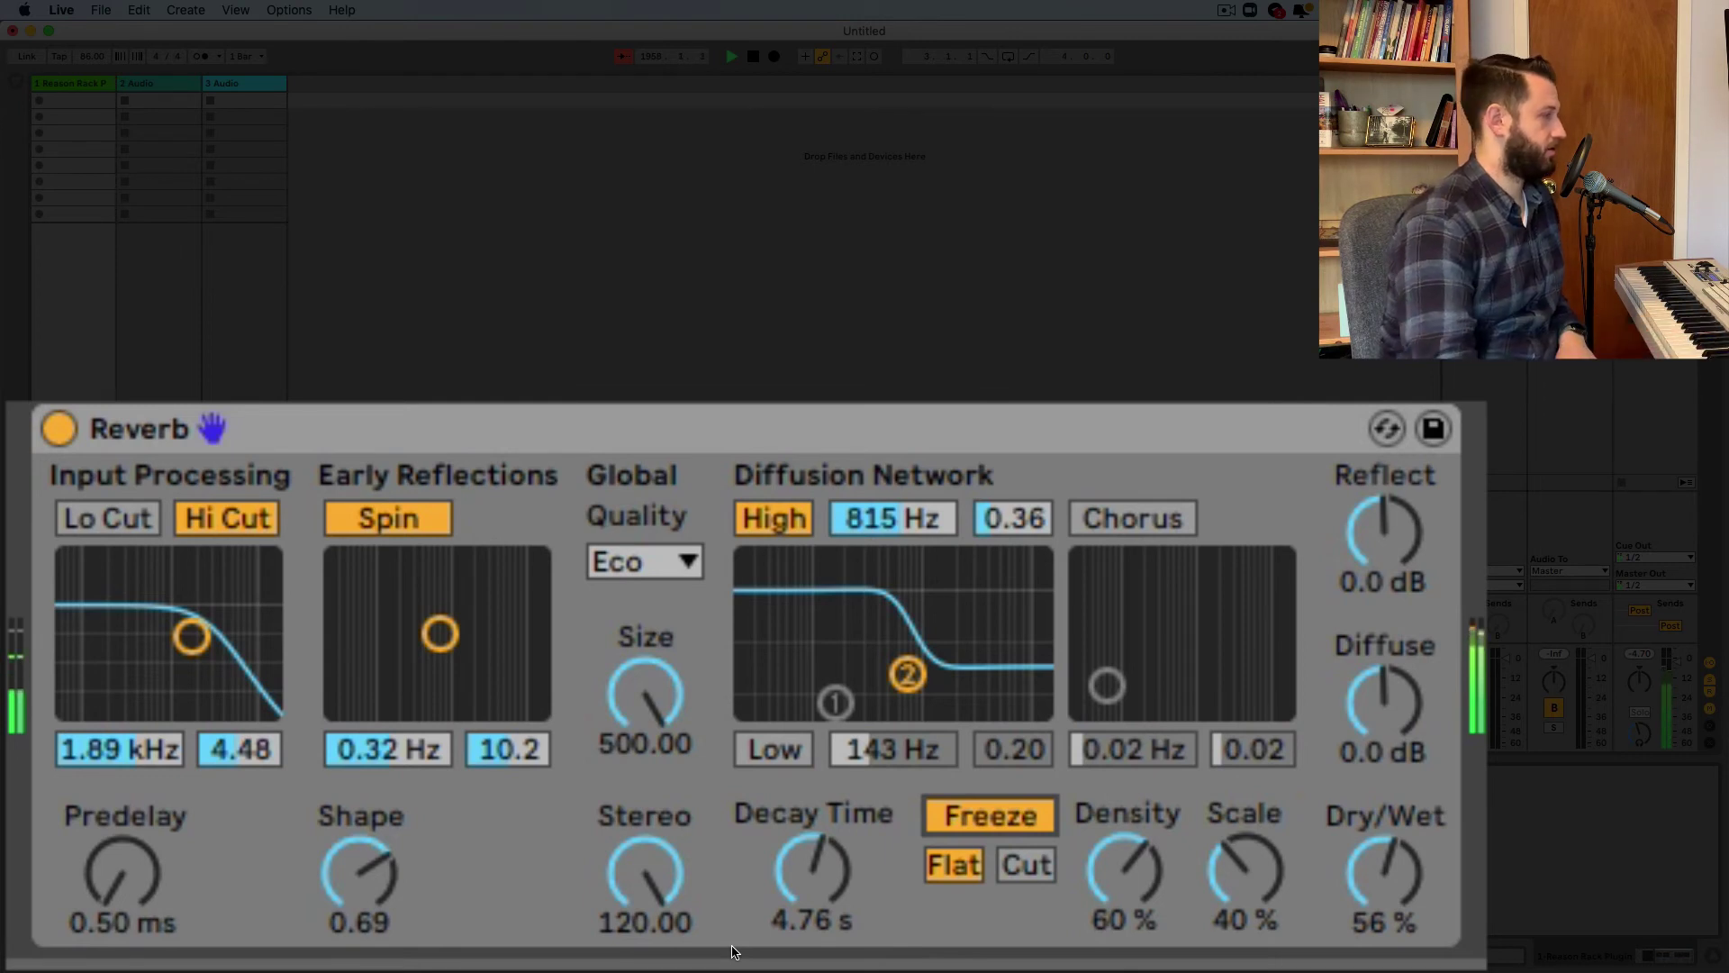
click(949, 814)
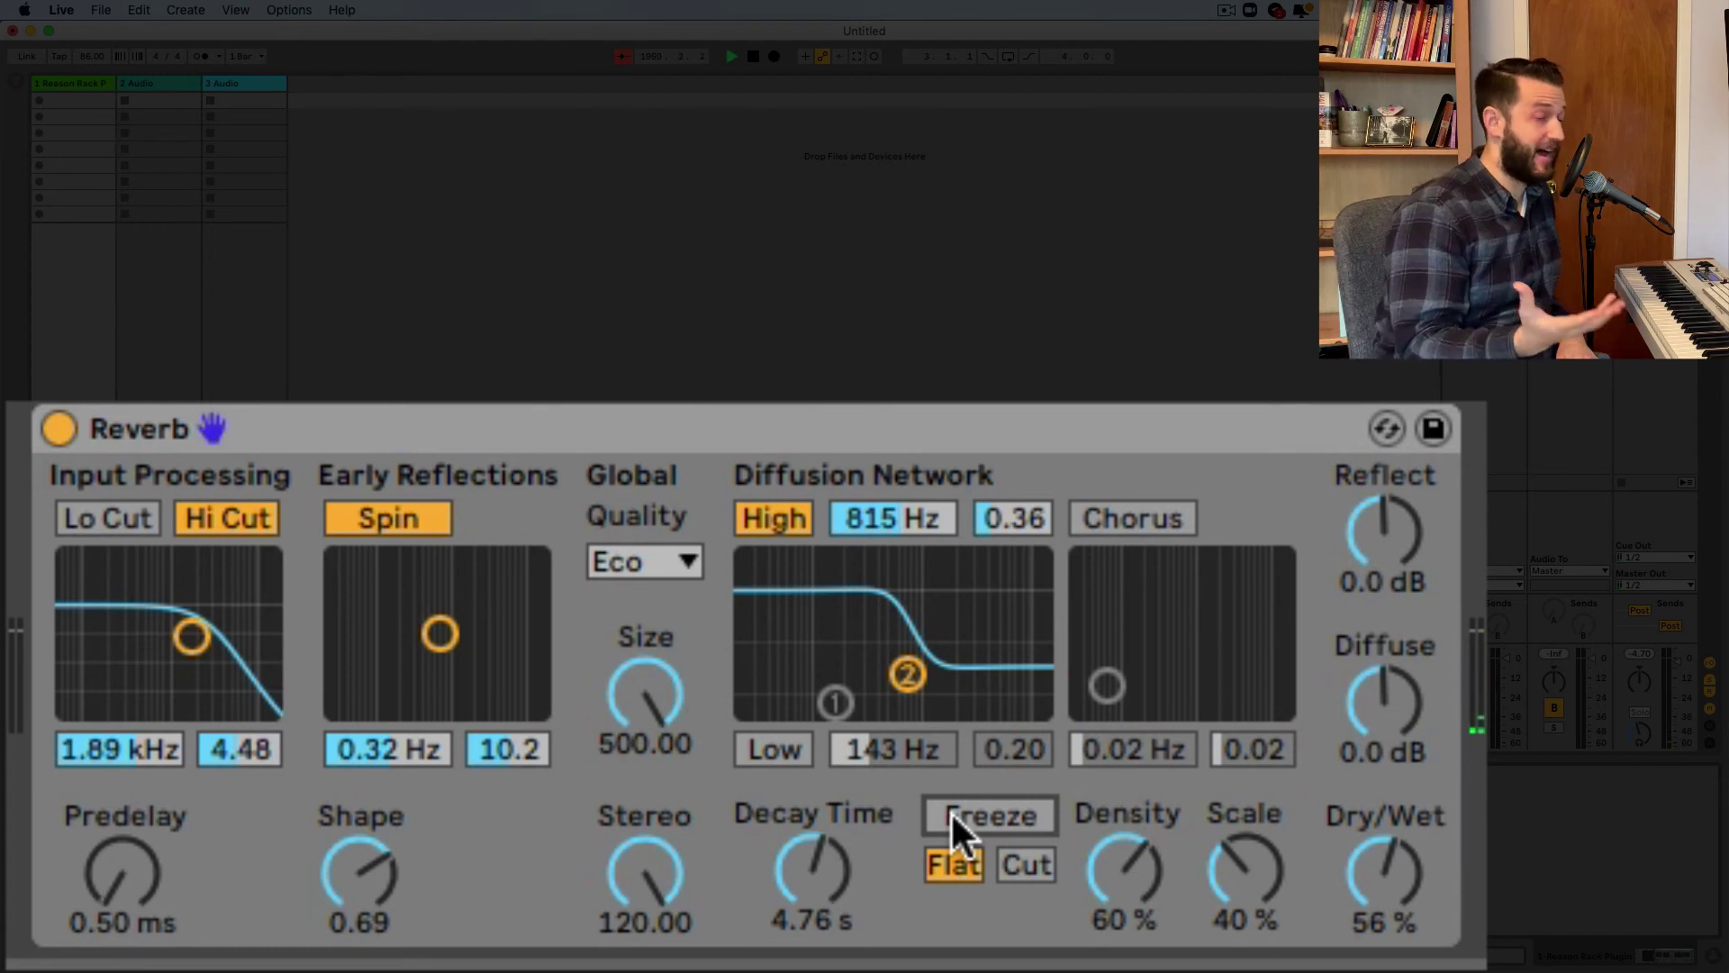
click(1046, 866)
click(1025, 815)
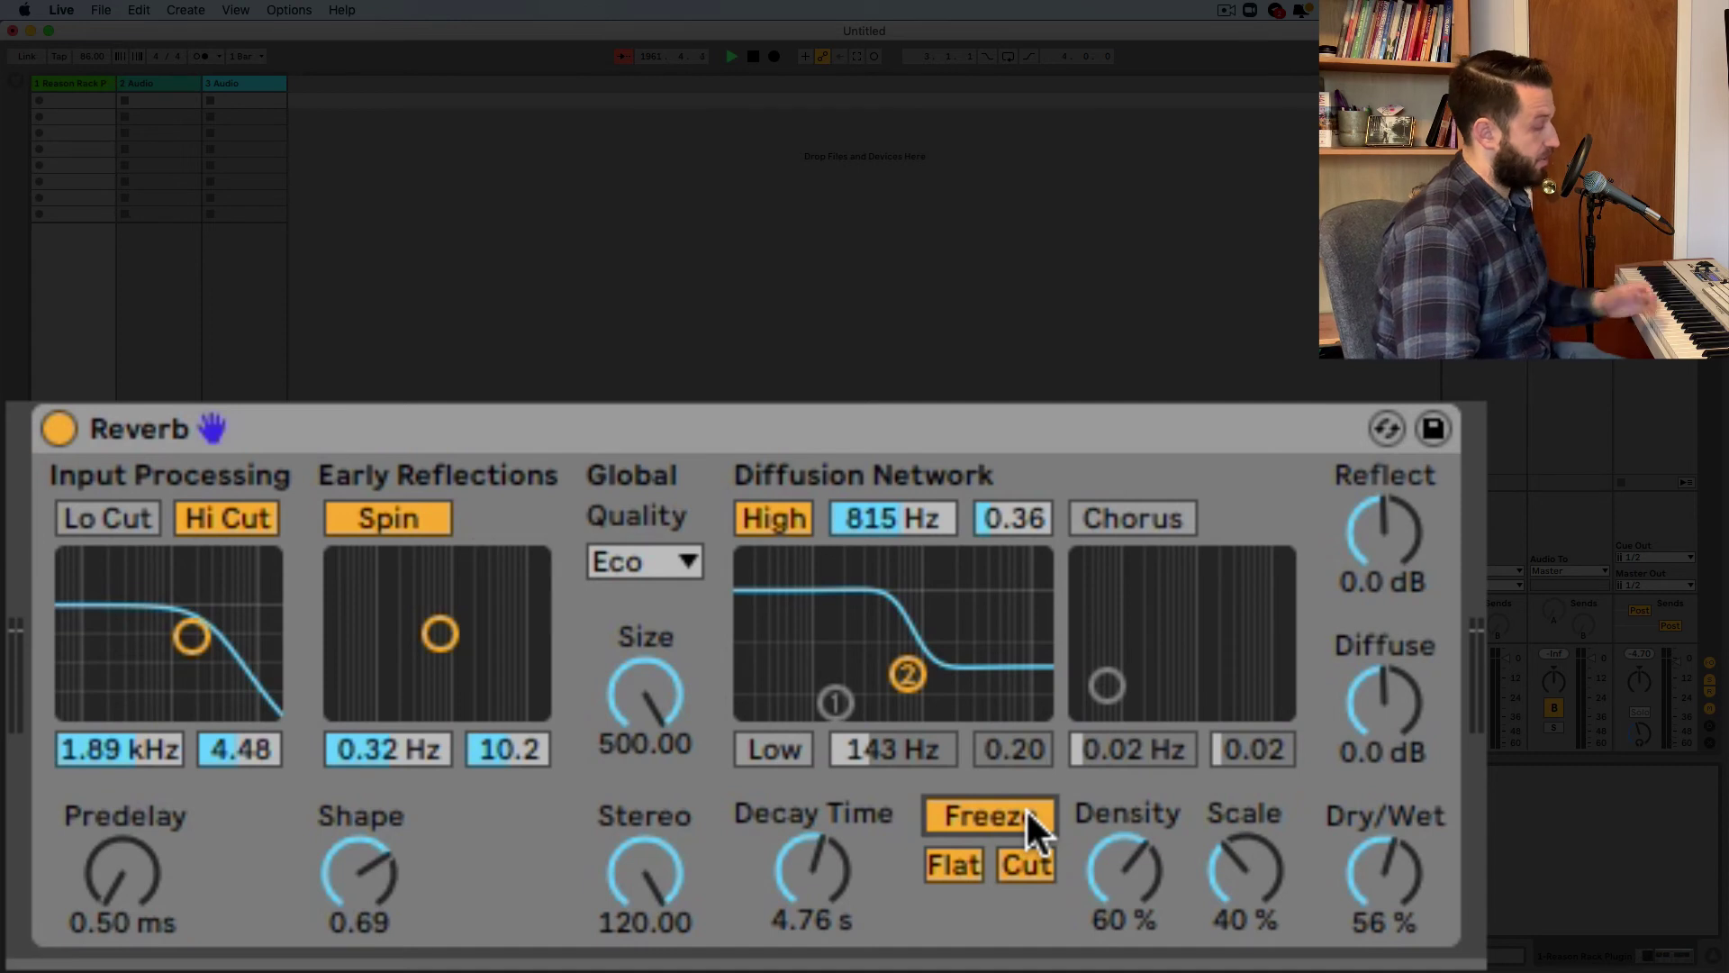
click(1024, 813)
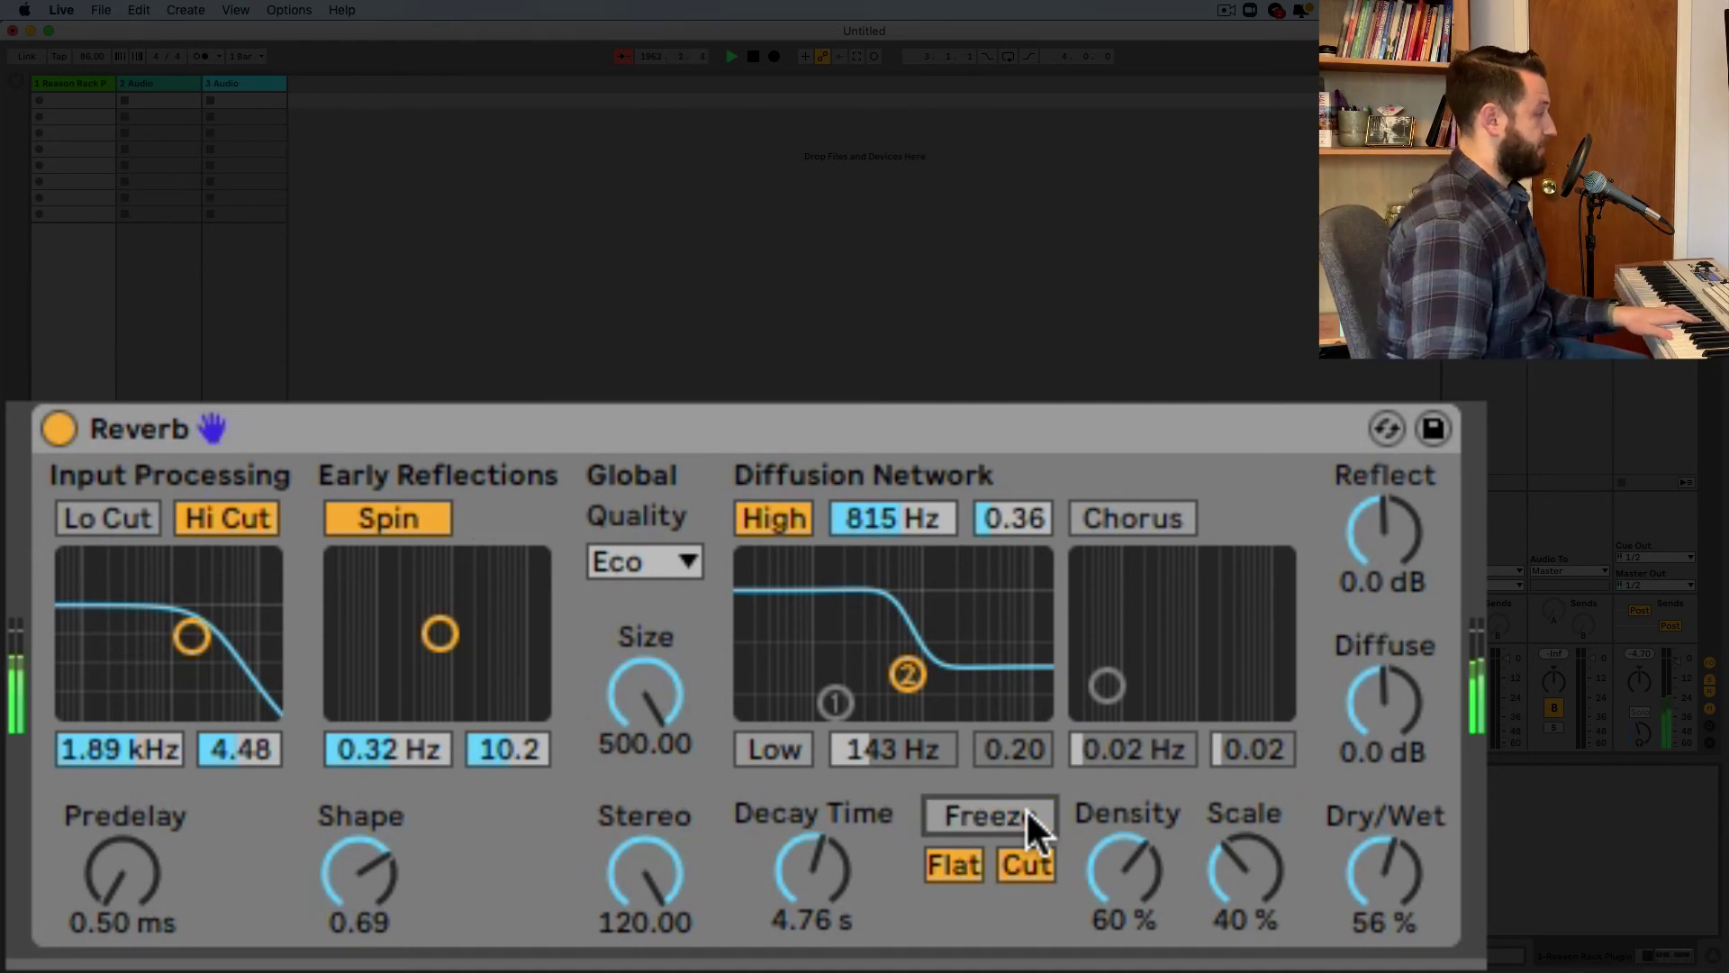
click(1024, 813)
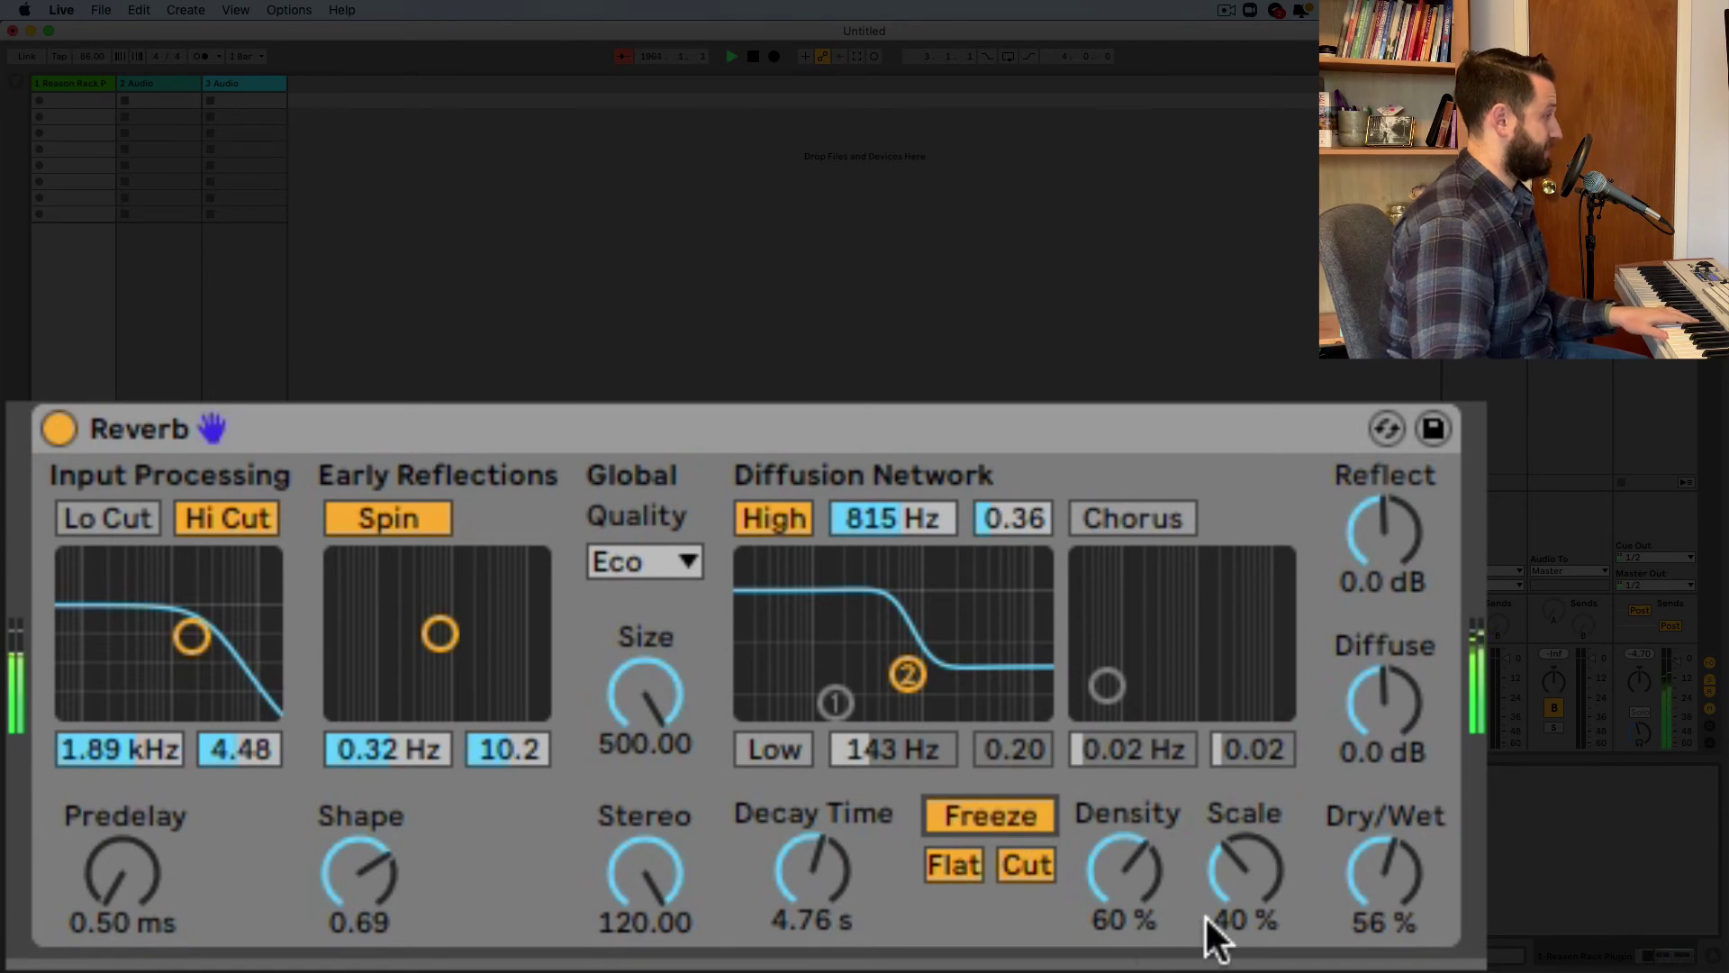
mouse_move(1374, 878)
mouse_down()
mouse_move(1375, 920)
mouse_move(1389, 895)
mouse_up()
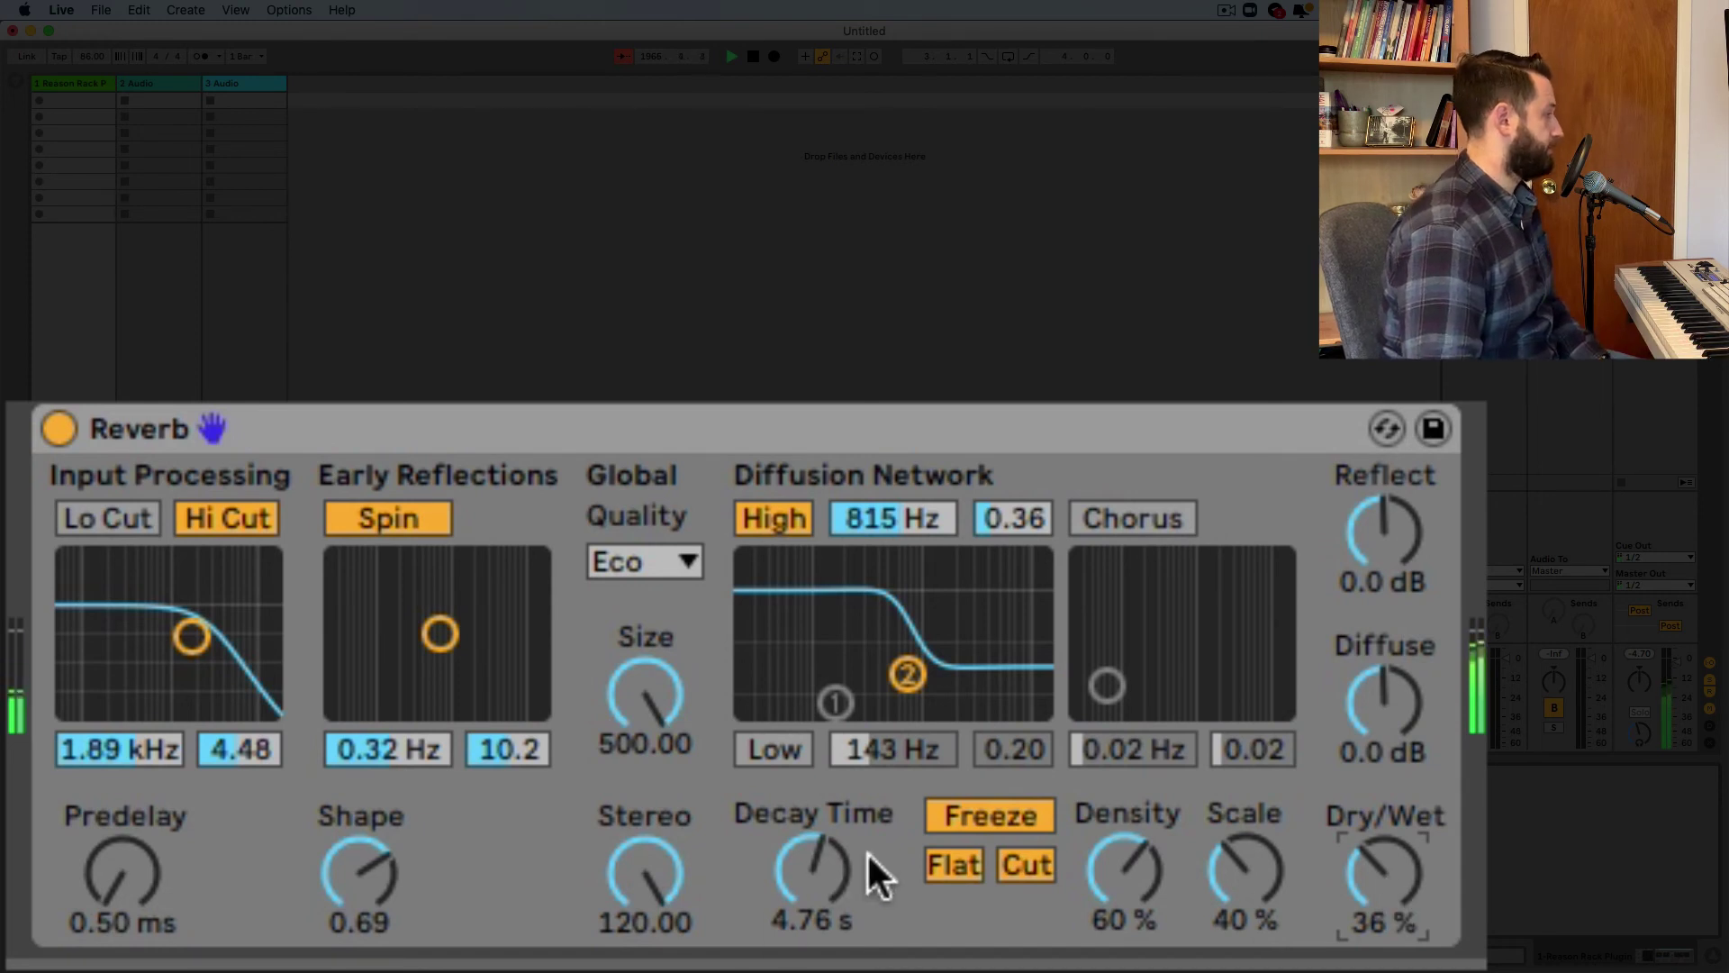
click(974, 816)
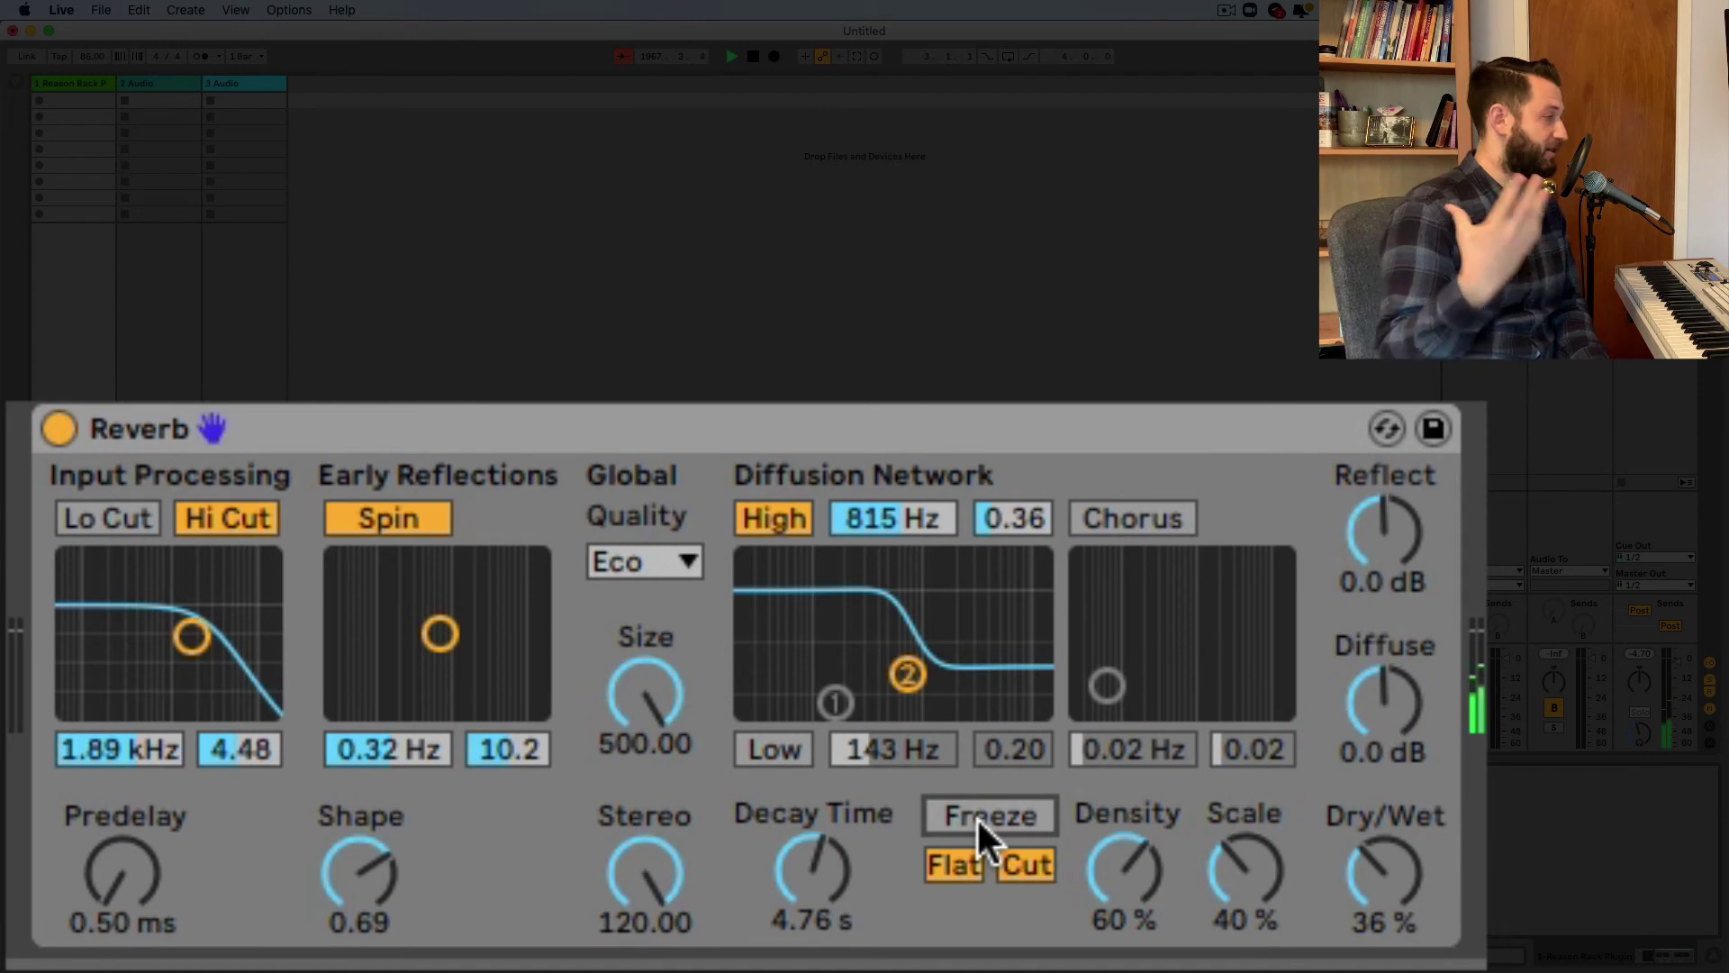
- Enable Chorus at 1.04 Hz with amount 0.98, and turn Reflect down to -30 dB
click(1172, 518)
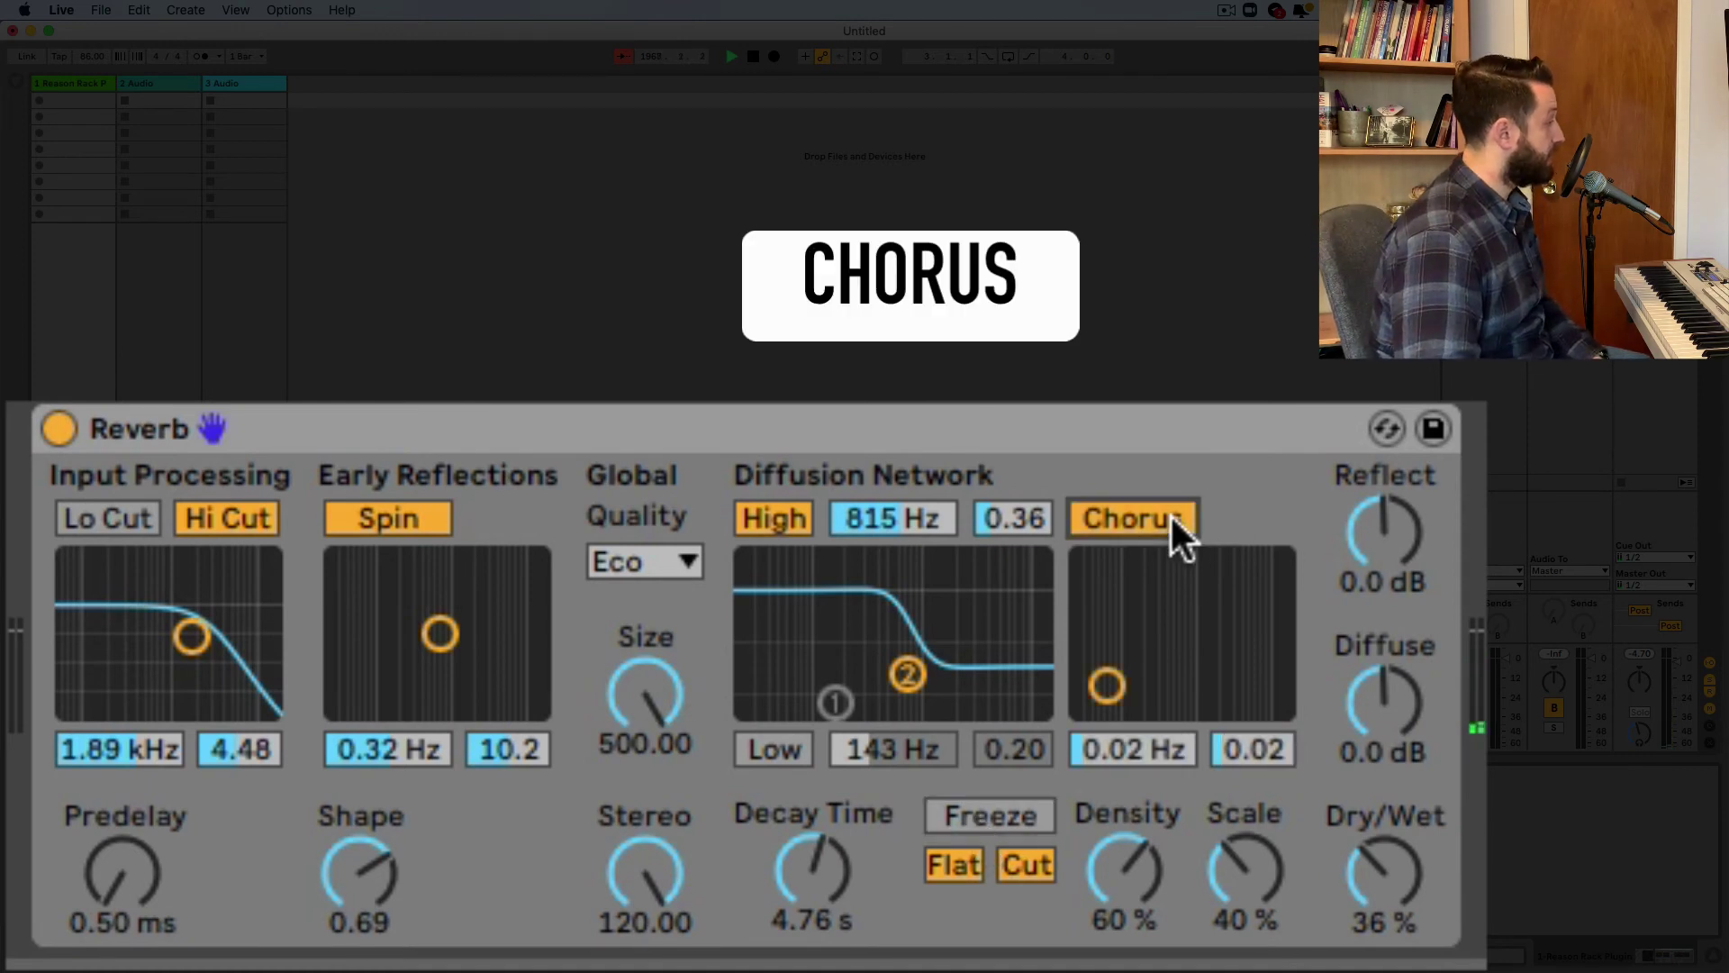
click(1170, 517)
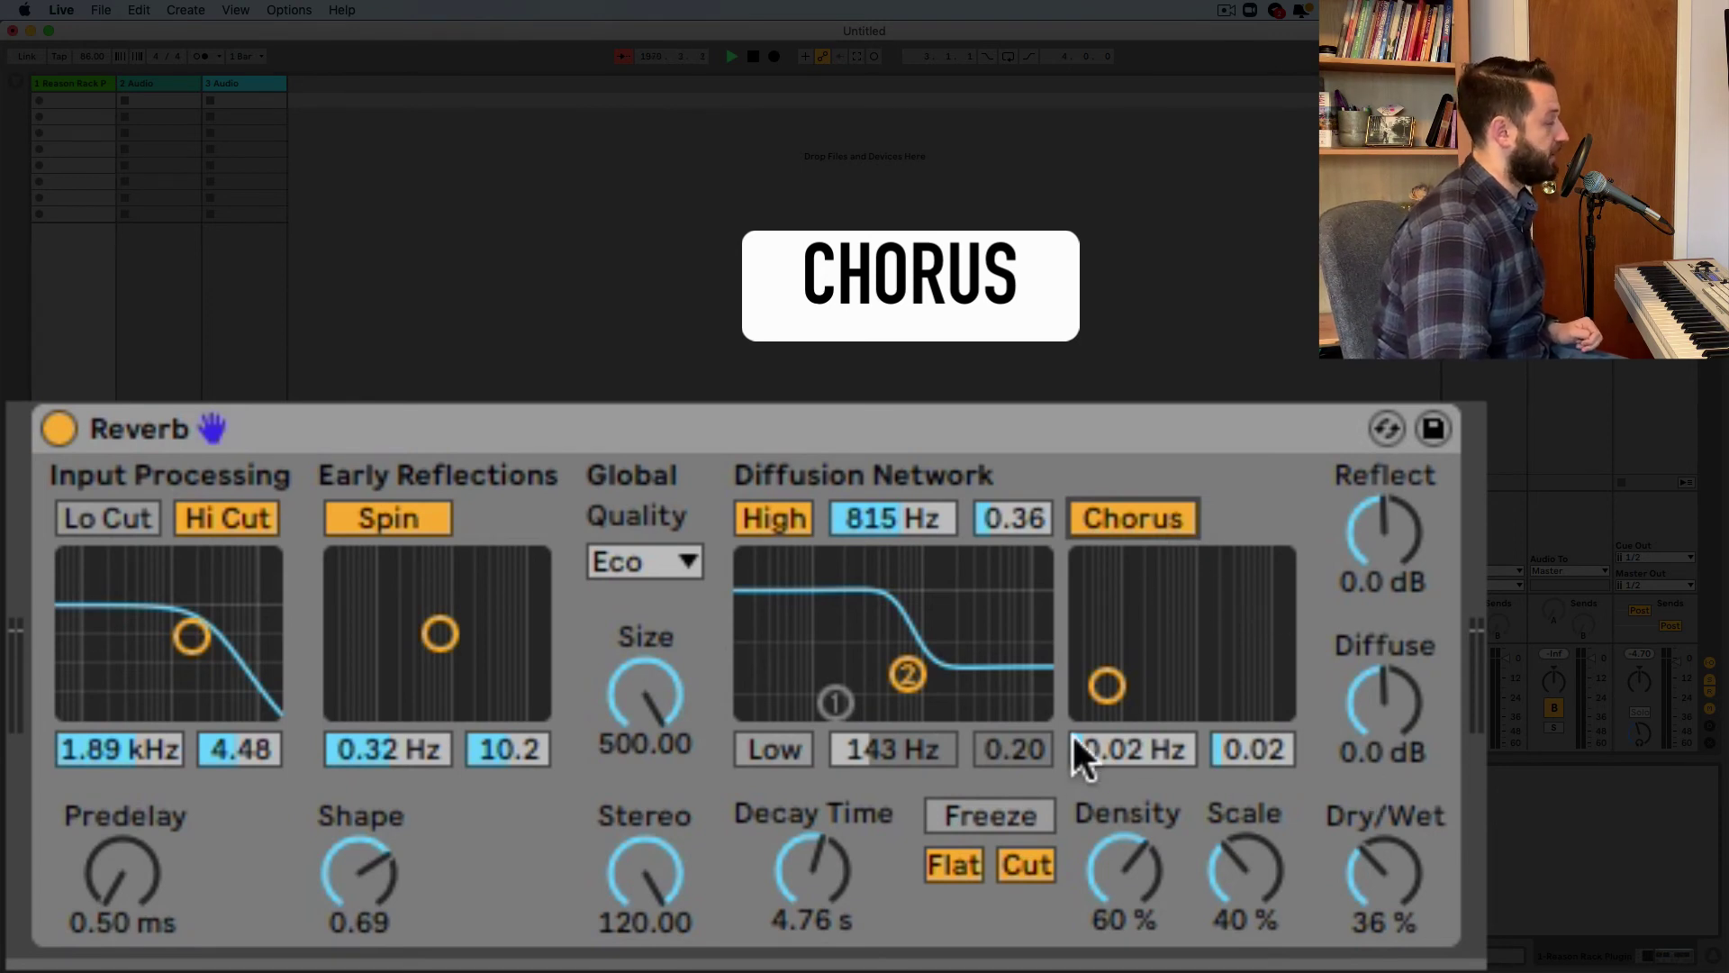
drag(1402, 579, 1354, 571)
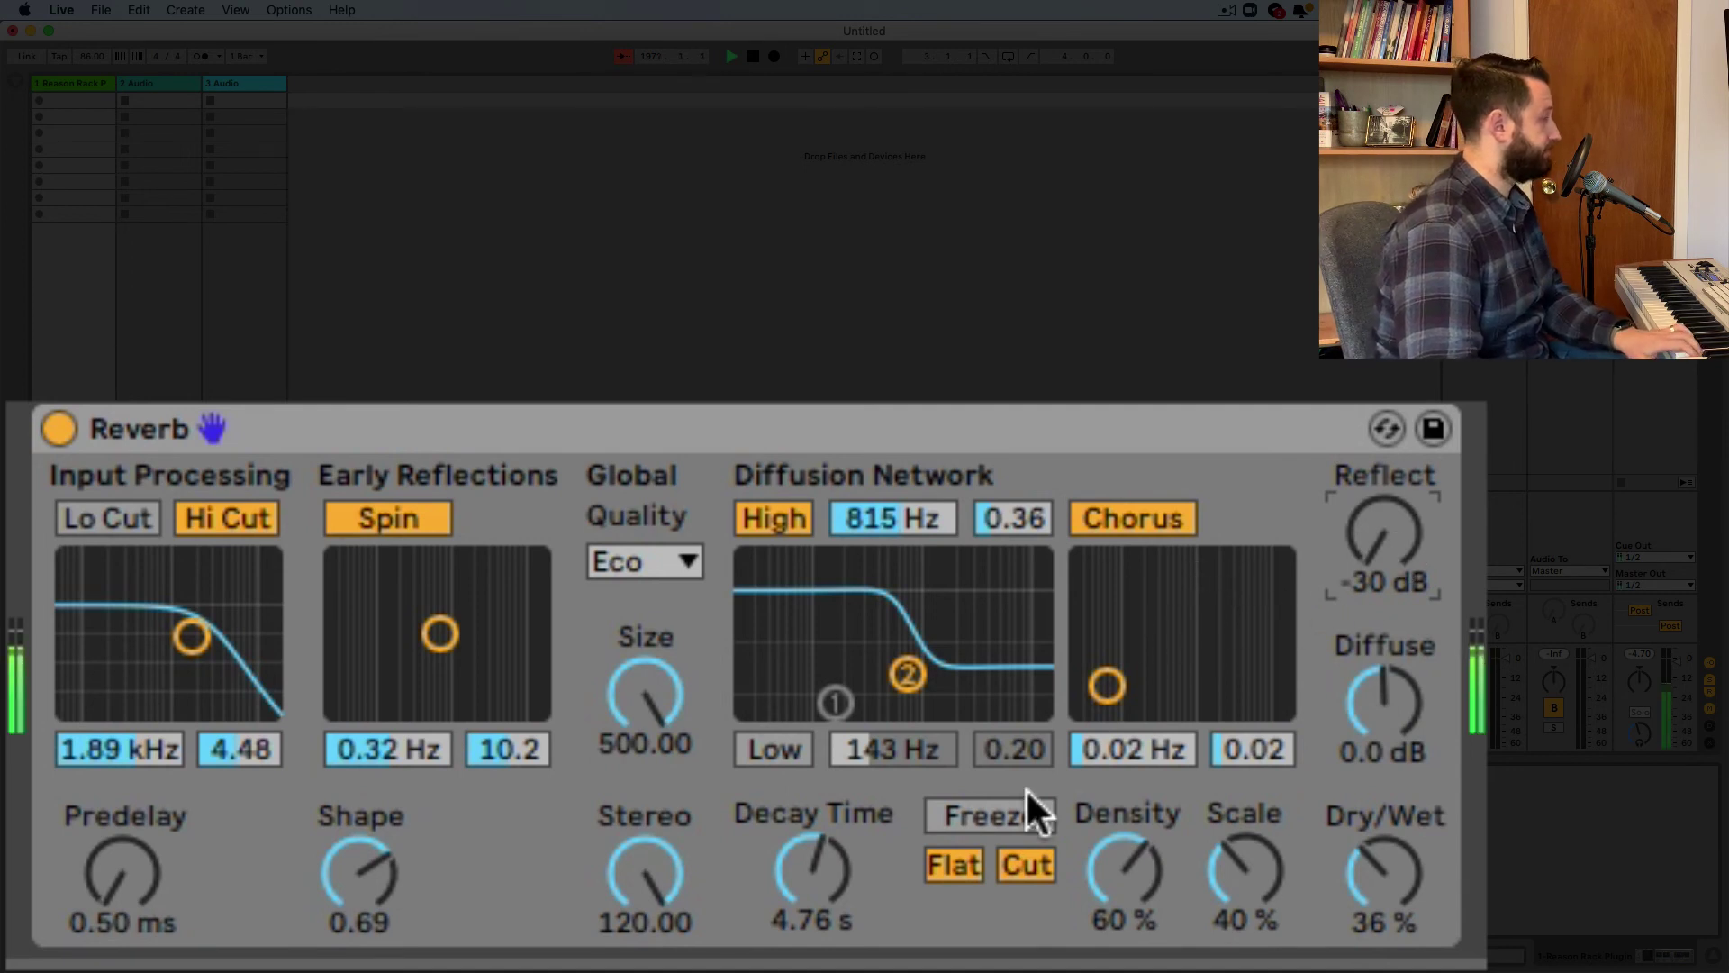
drag(1145, 768, 1228, 674)
drag(1408, 879, 1409, 792)
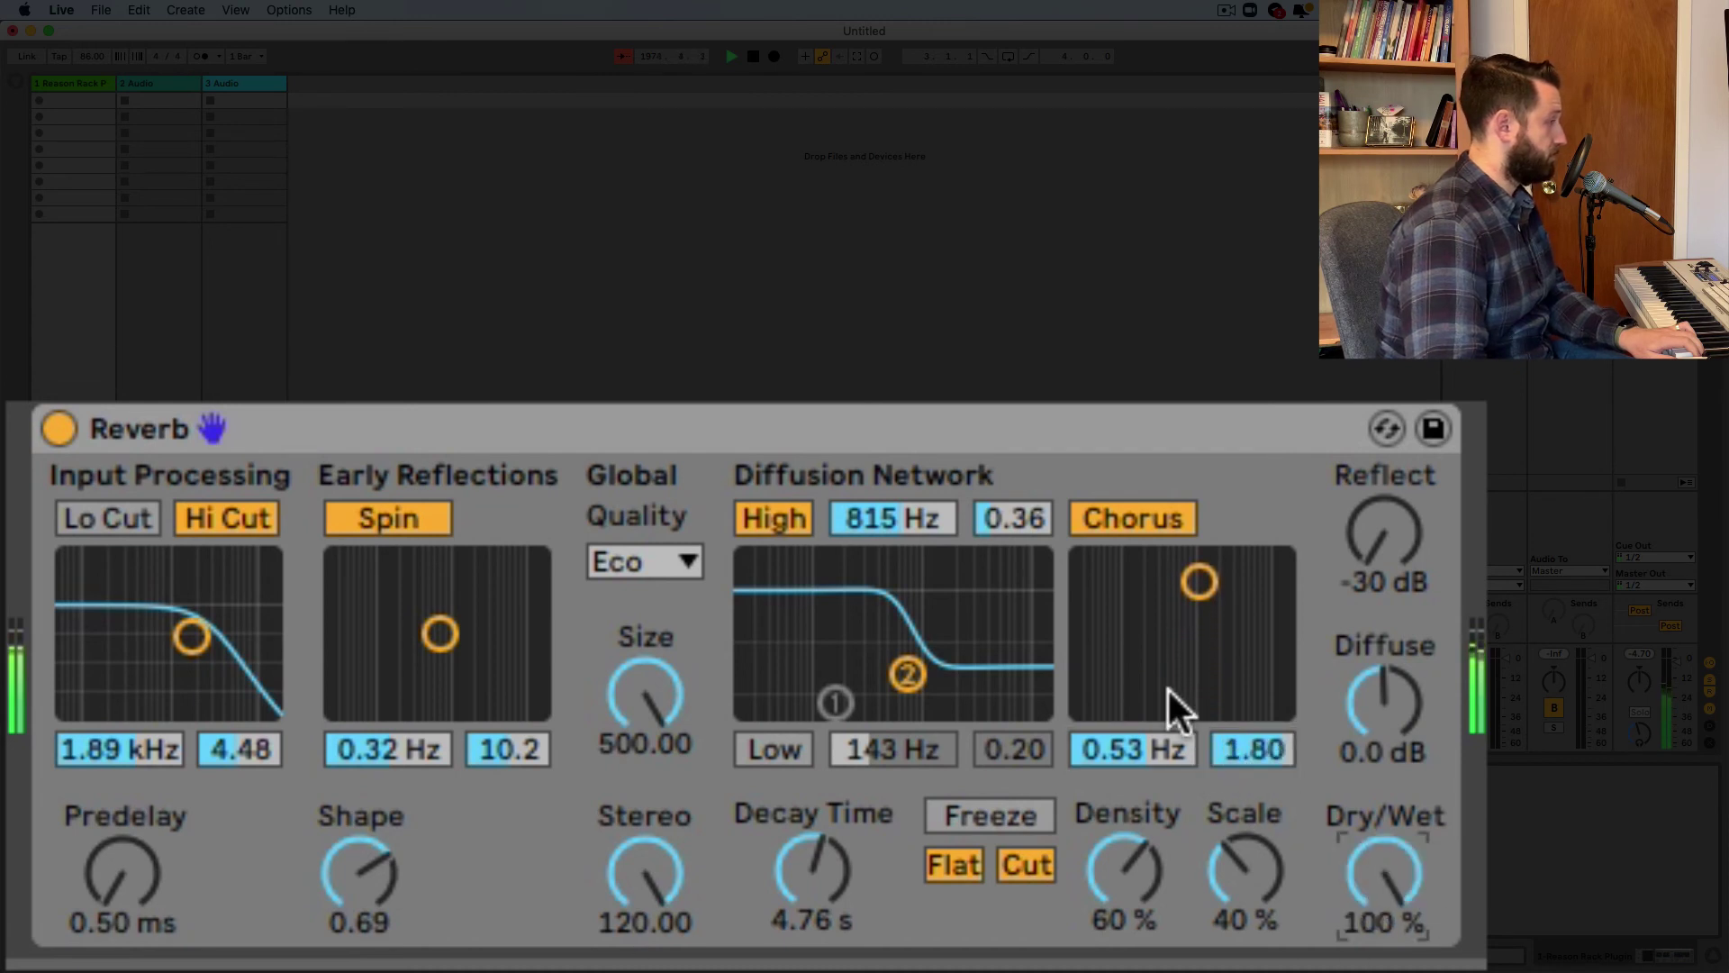
drag(1164, 748, 1163, 683)
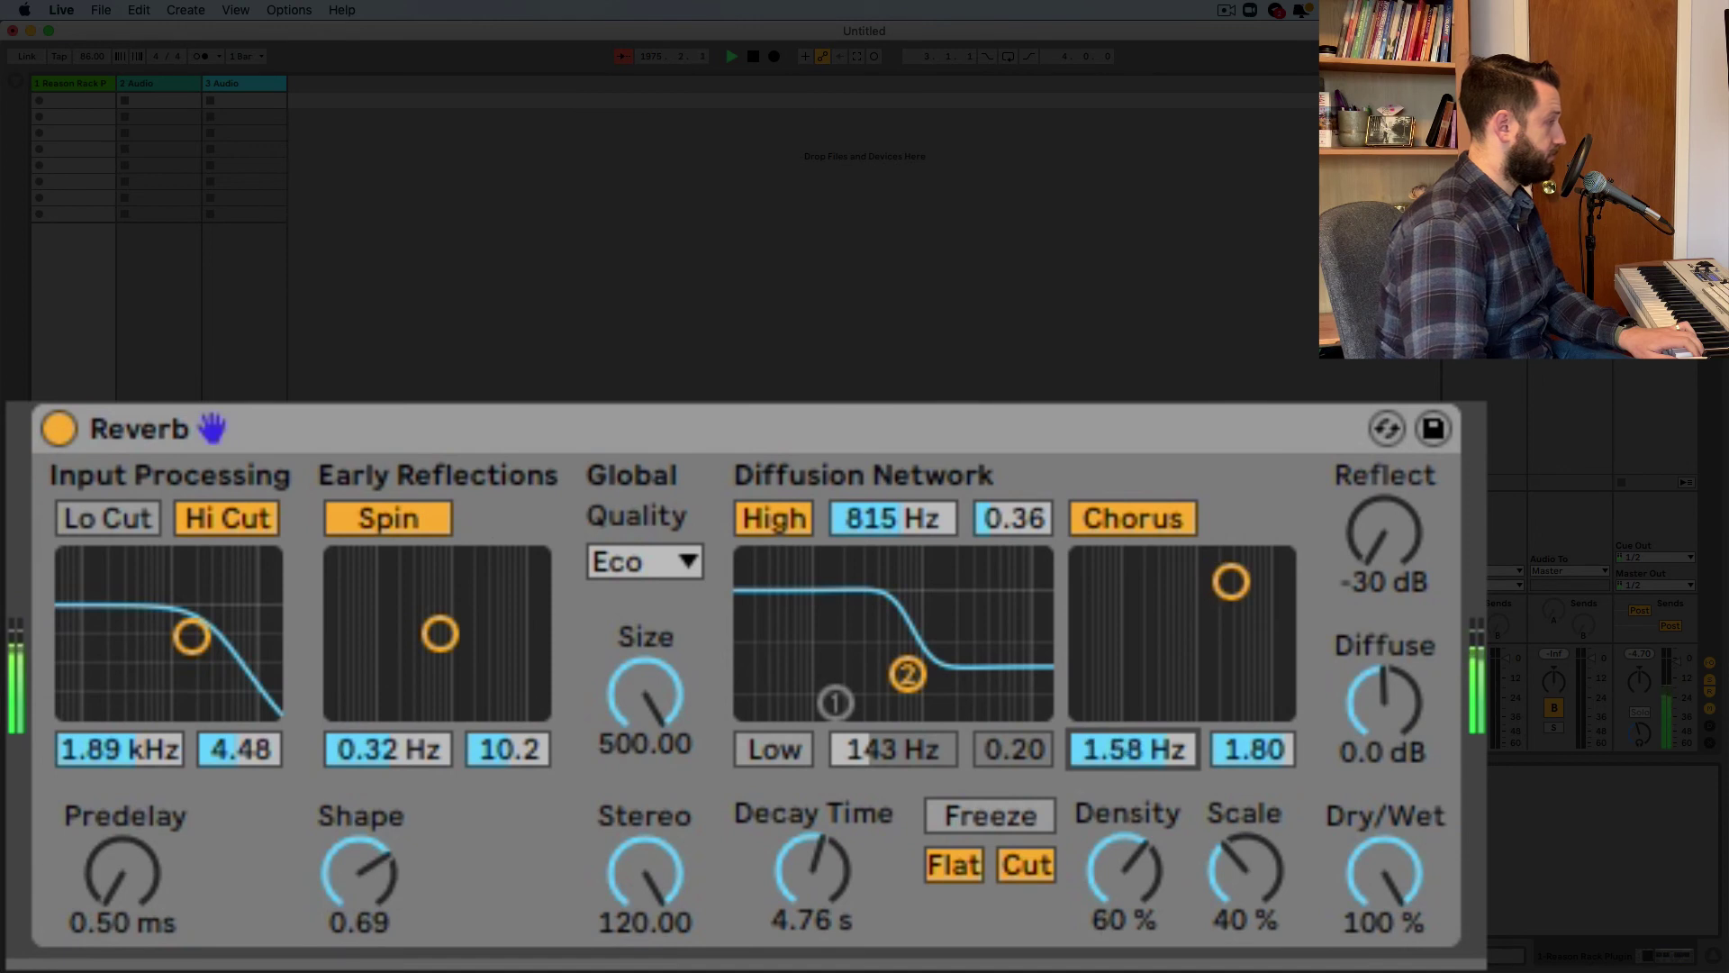
drag(1288, 752, 1288, 792)
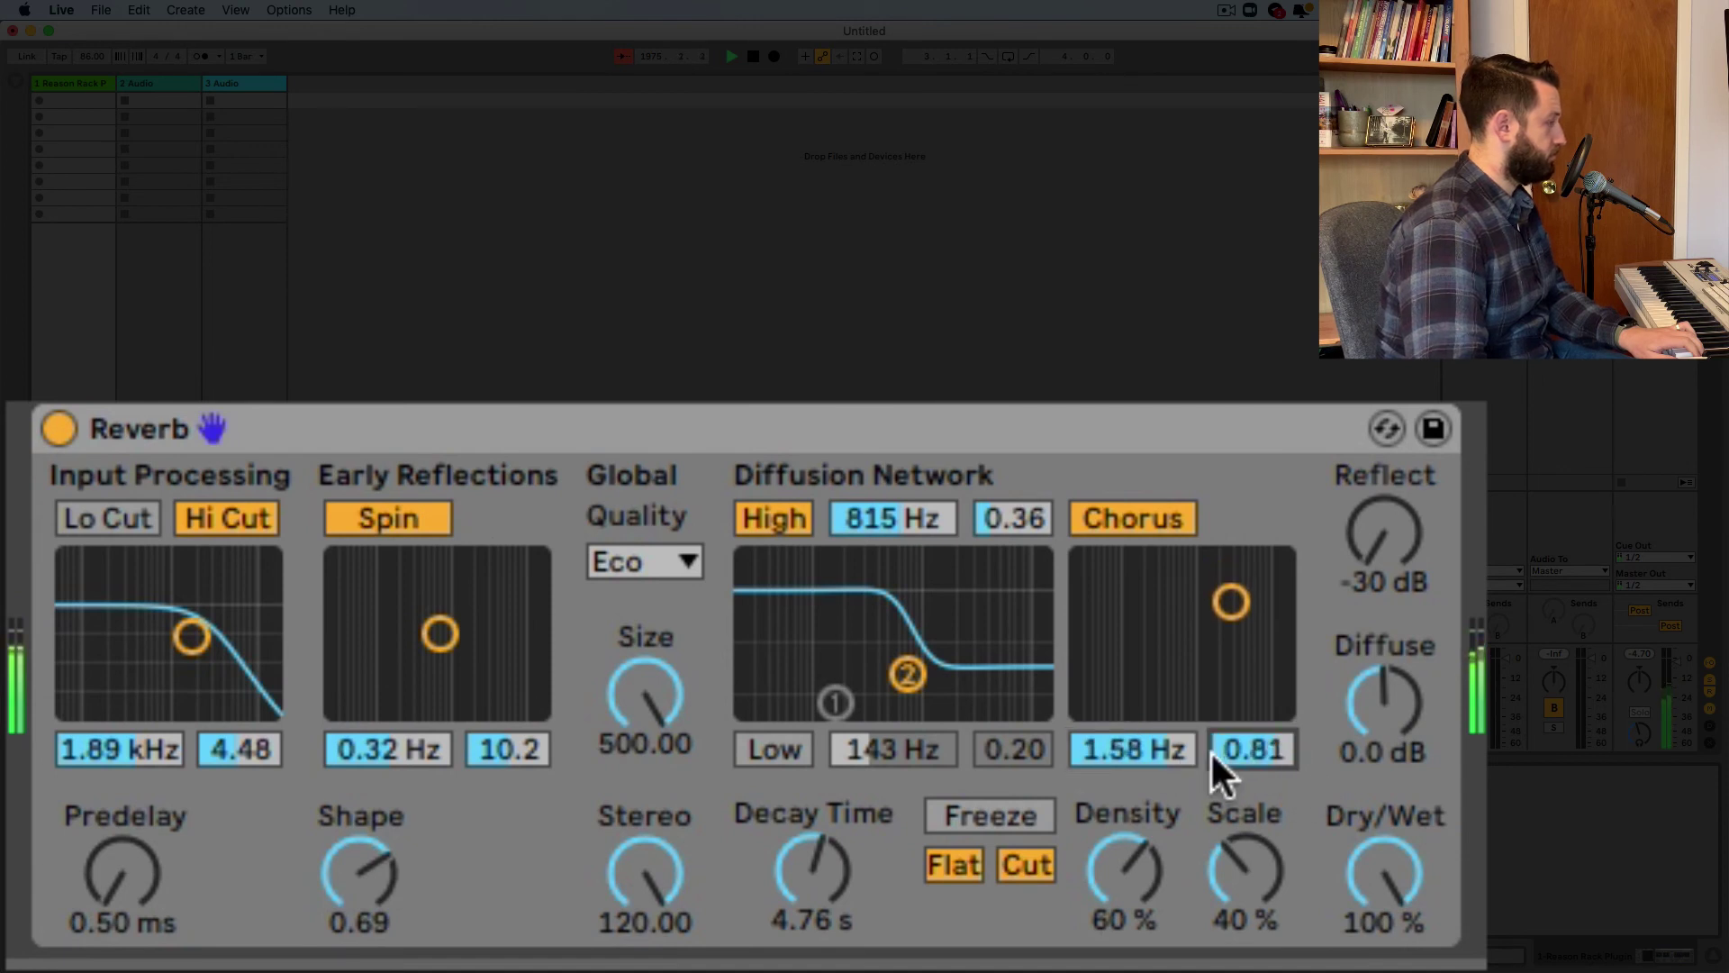
drag(1180, 749, 1231, 793)
- Lower the High shelf to 436 Hz, set Dry/Wet to 69 %, and raise Diffuse
mouse_move(1341, 864)
mouse_down()
mouse_move(1341, 913)
mouse_move(1339, 895)
mouse_up()
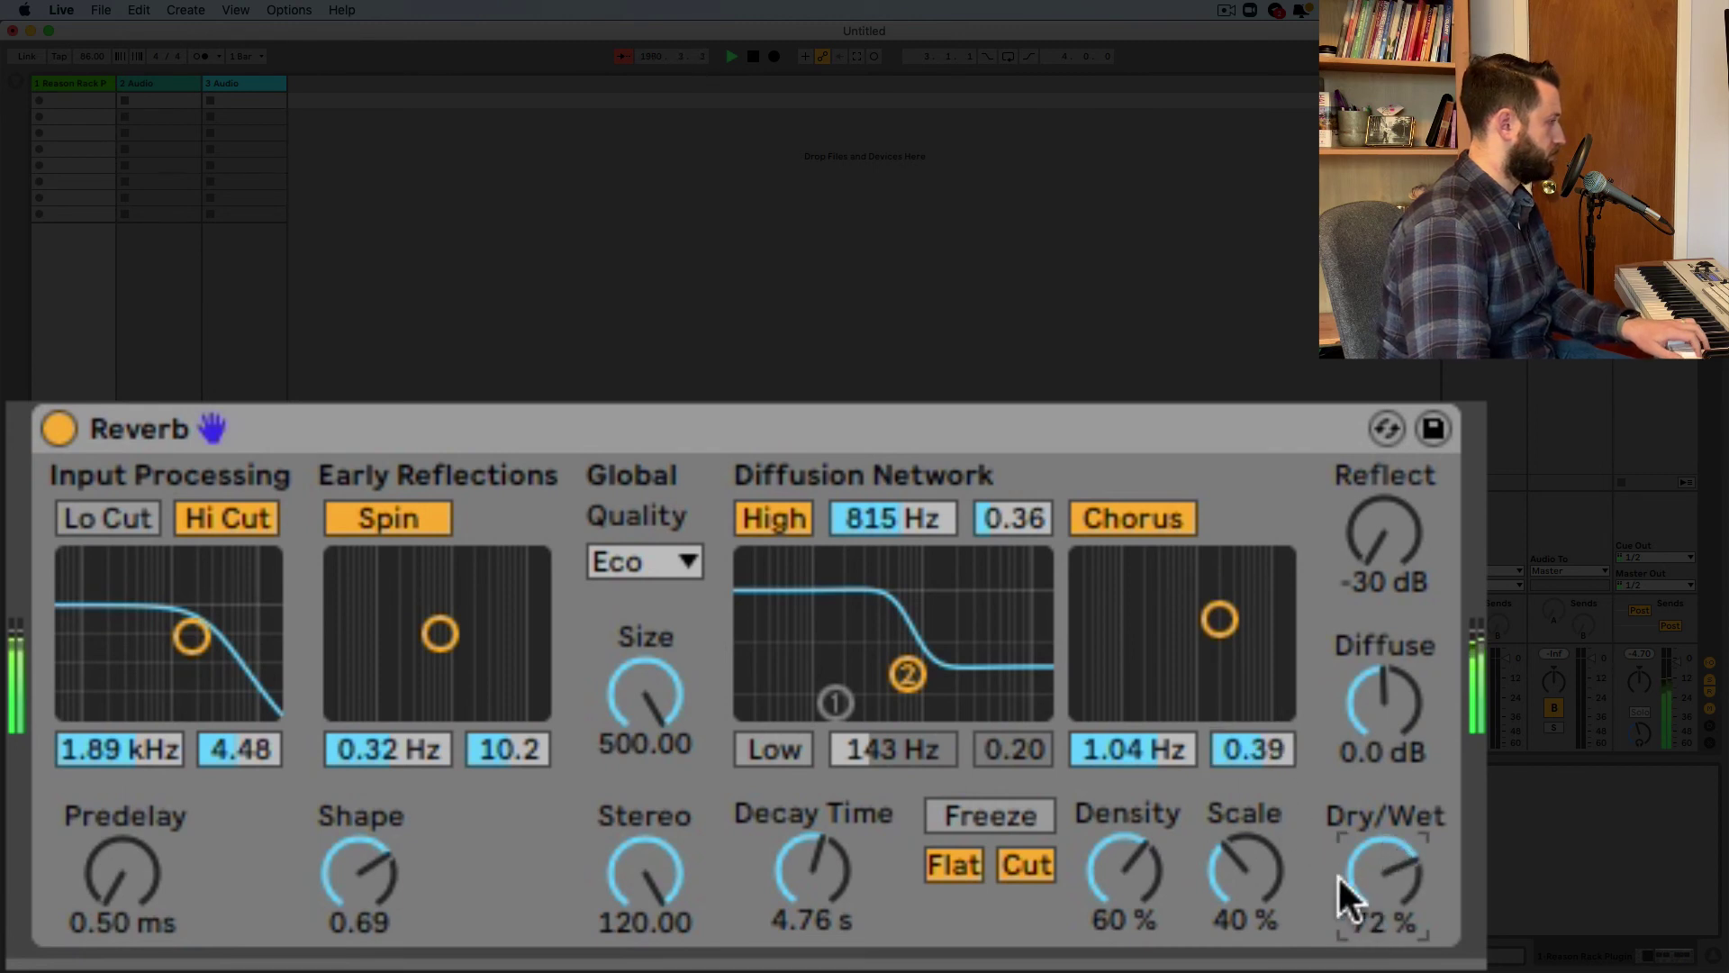
drag(913, 540, 913, 588)
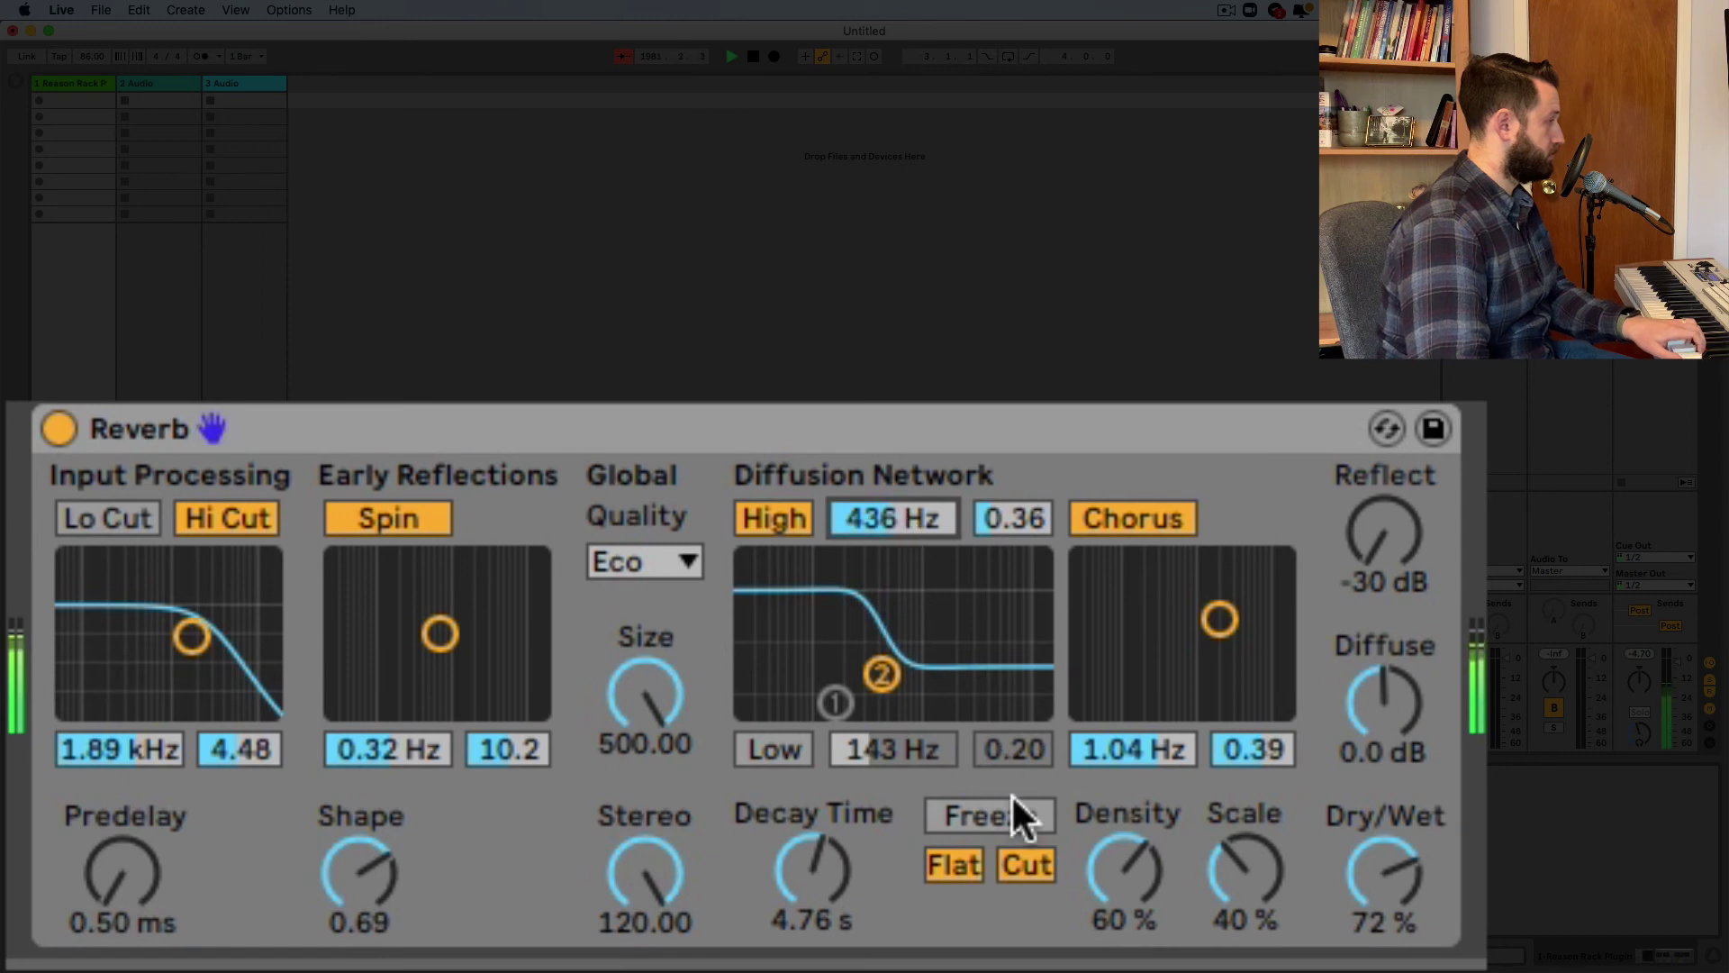
drag(1420, 879, 1420, 882)
drag(1368, 542, 1368, 482)
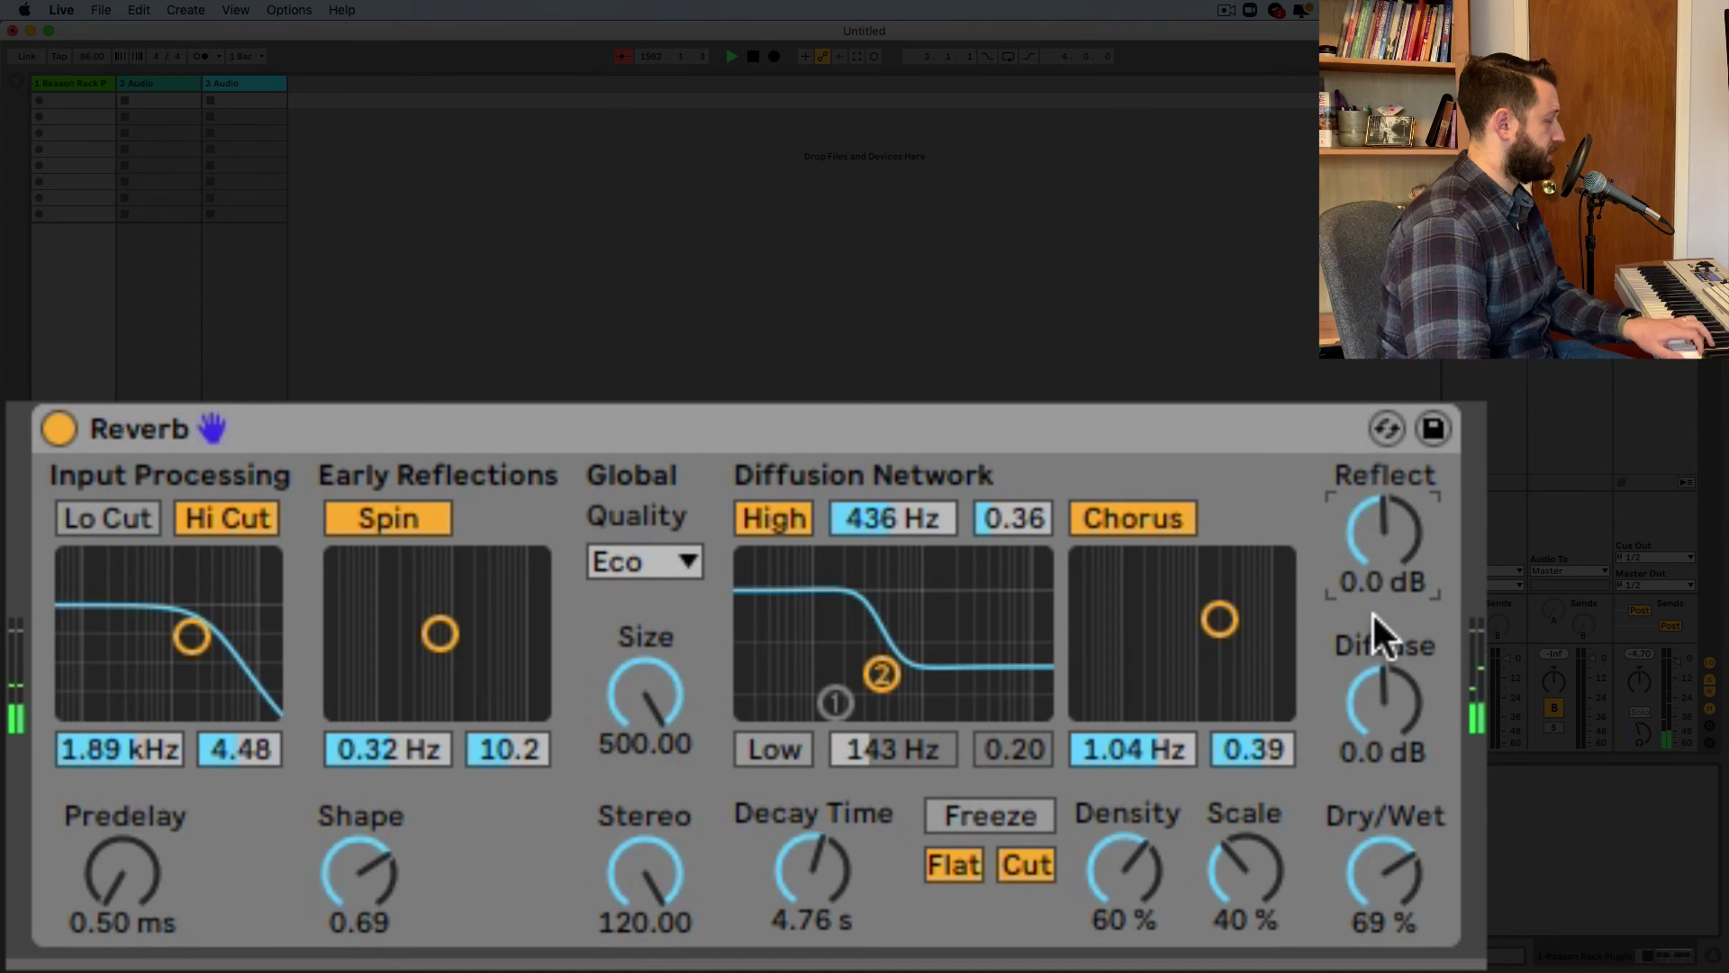
click(1164, 536)
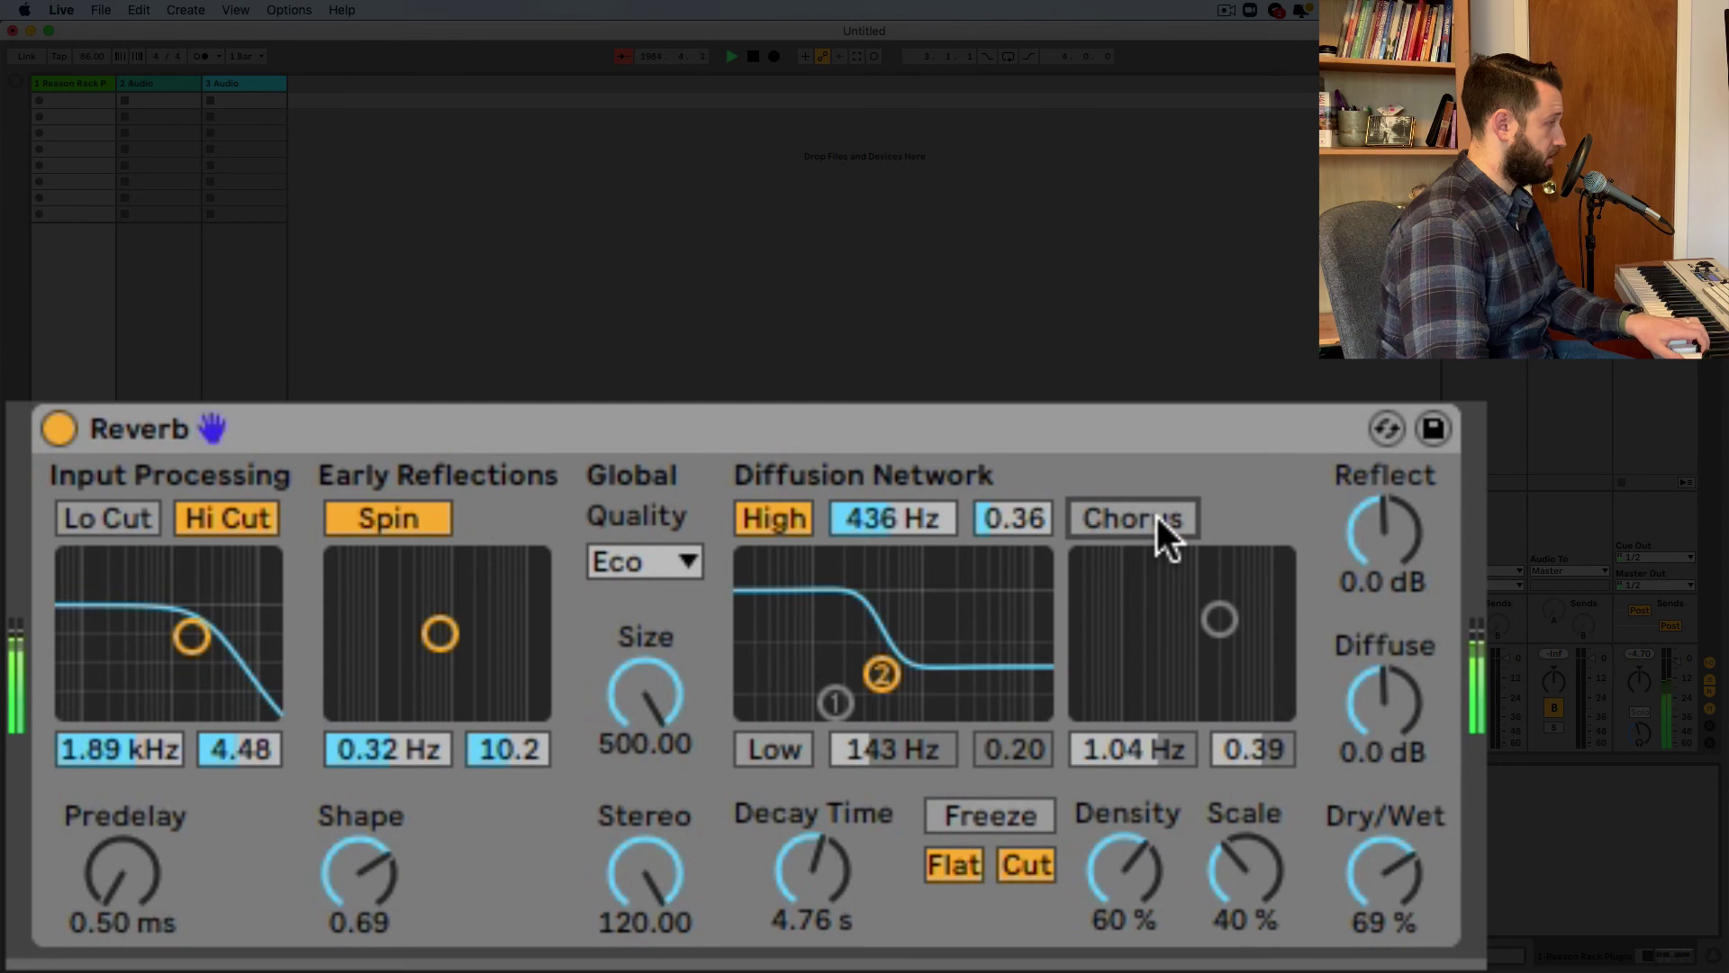
click(1157, 521)
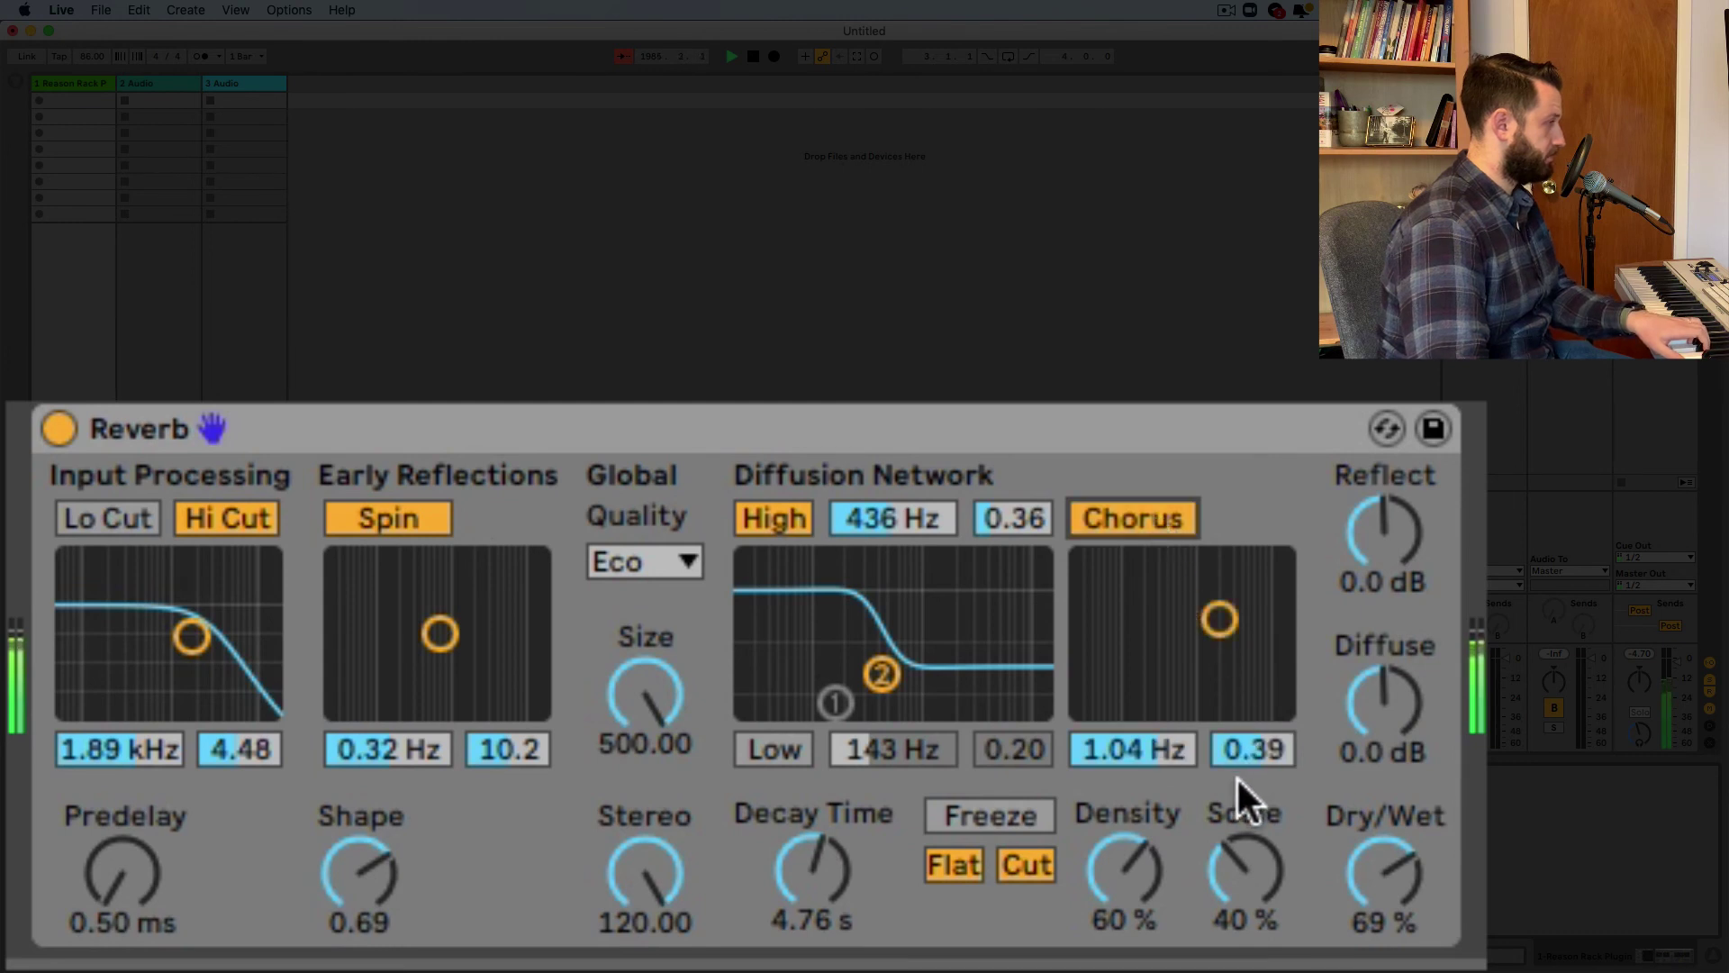
drag(1383, 702, 1253, 712)
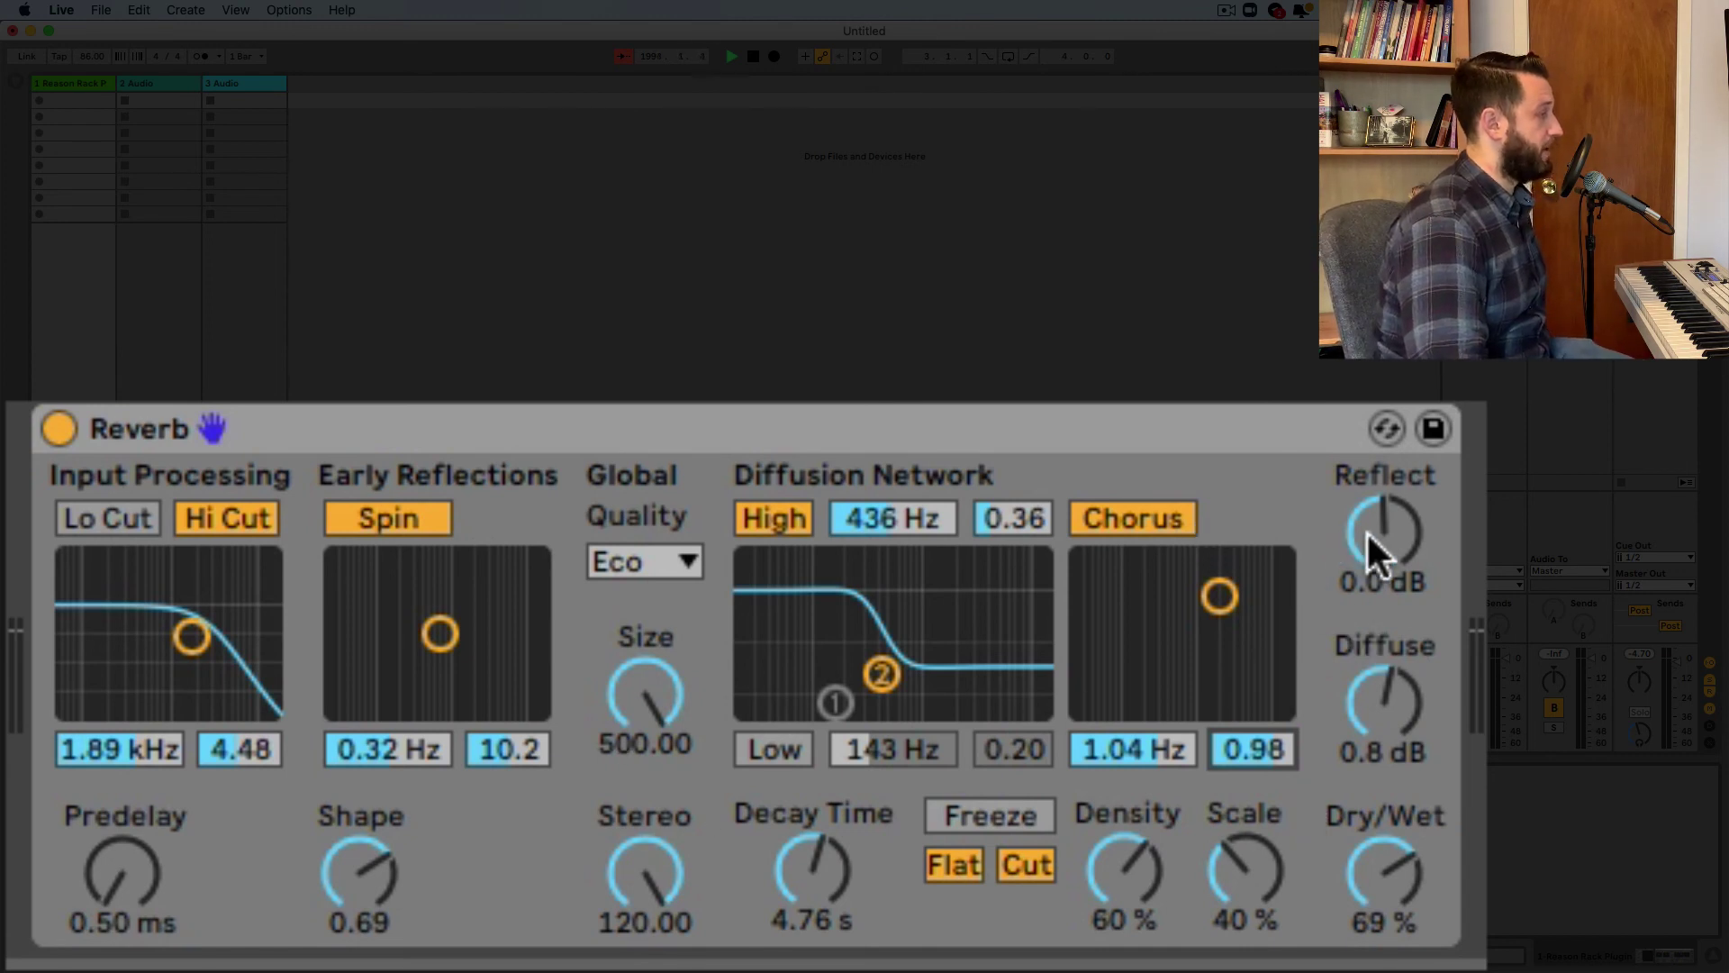
- Set Reflect and Diffuse back to 0.0 dB and lower Dry/Wet from 69 % to 44 %
drag(1384, 533, 1360, 635)
click(1375, 697)
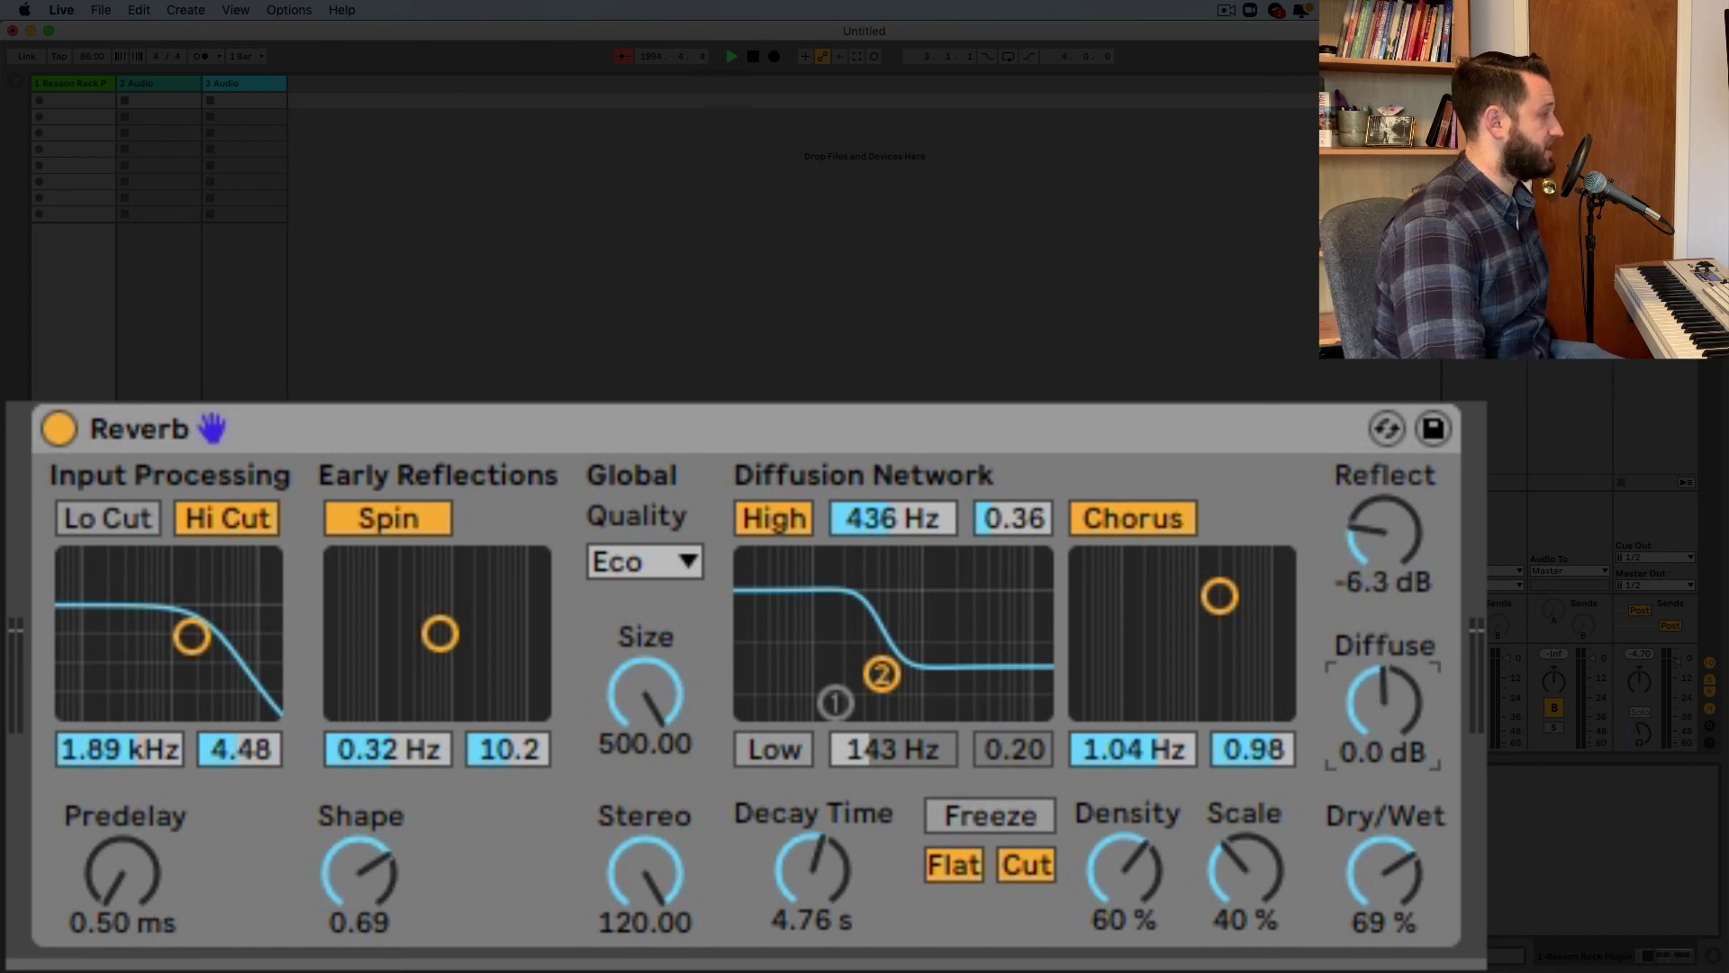
double_click(1369, 506)
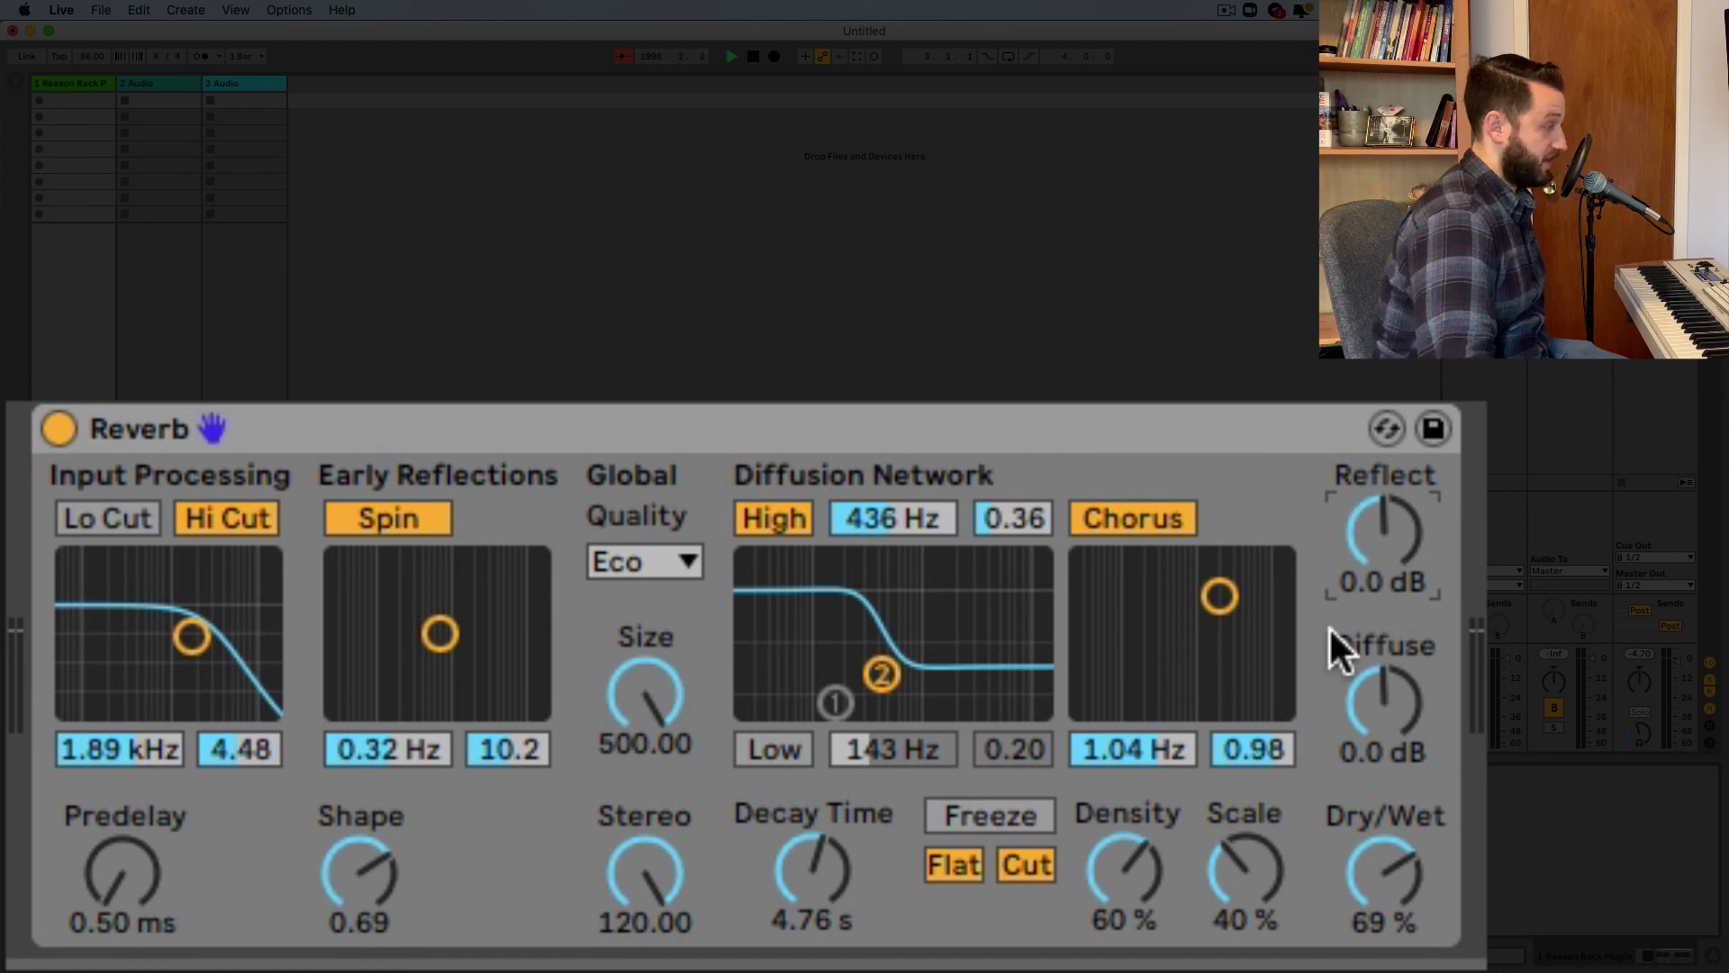
mouse_move(1394, 864)
mouse_down()
mouse_move(1394, 801)
mouse_move(1383, 868)
mouse_up()
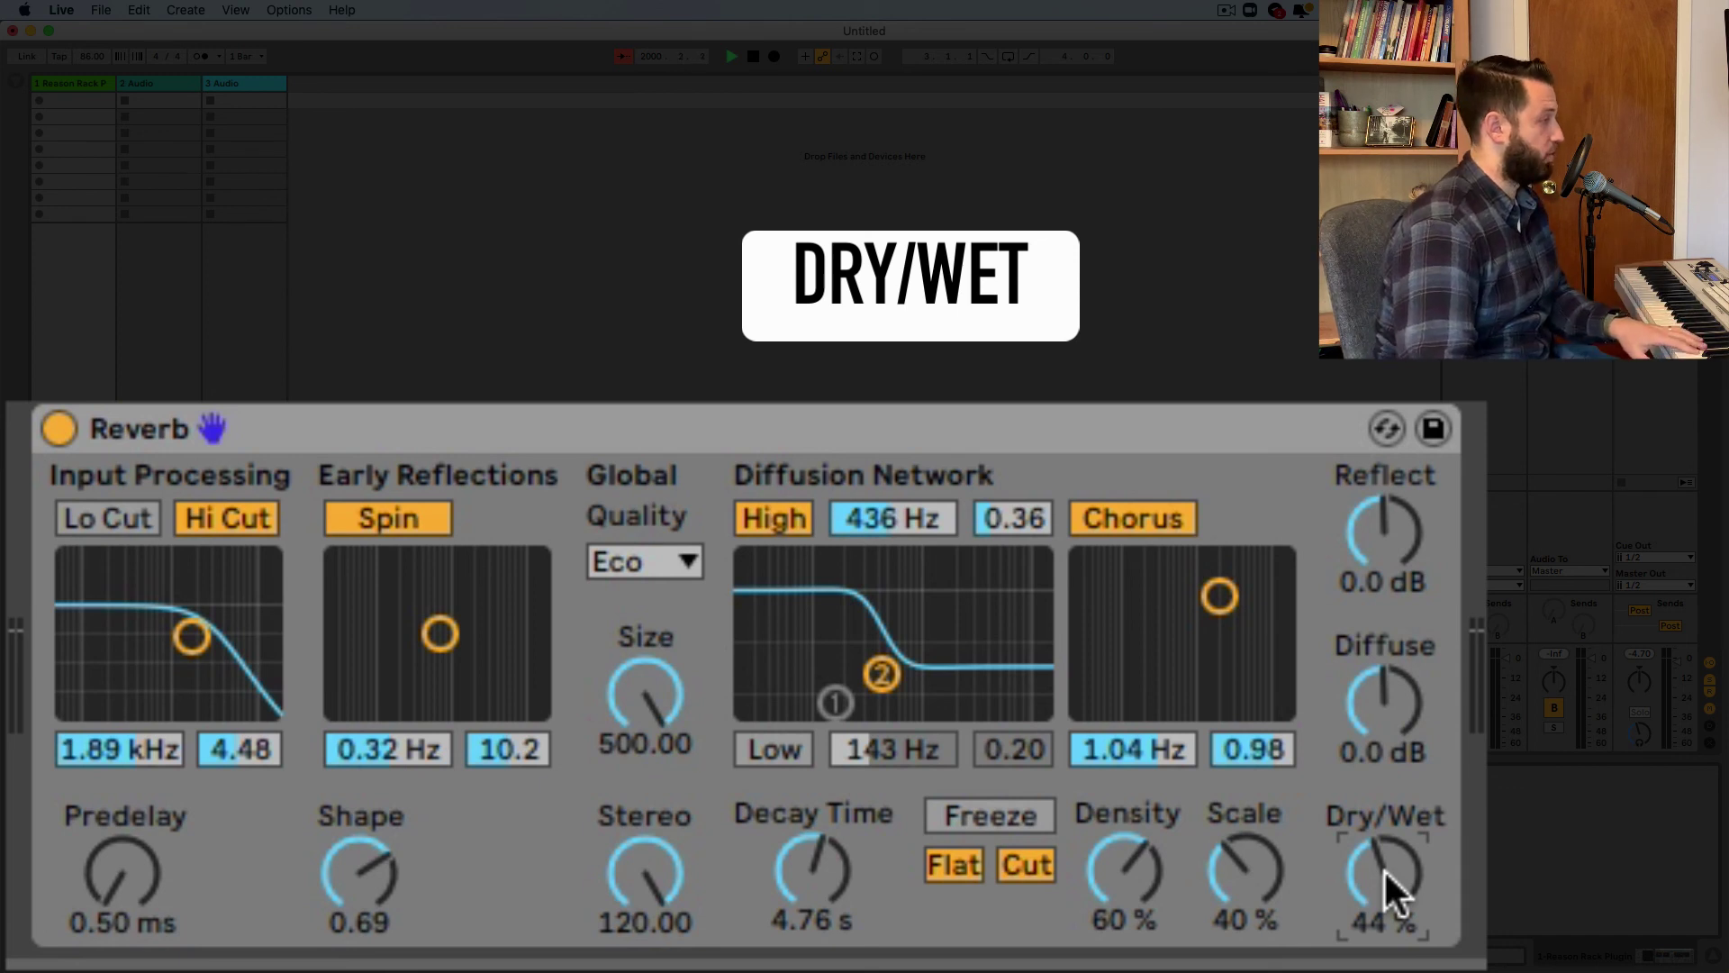
- Compare Dry/Wet at 0 % and 100 %, then settle it at 55 %
drag(1383, 868, 1378, 871)
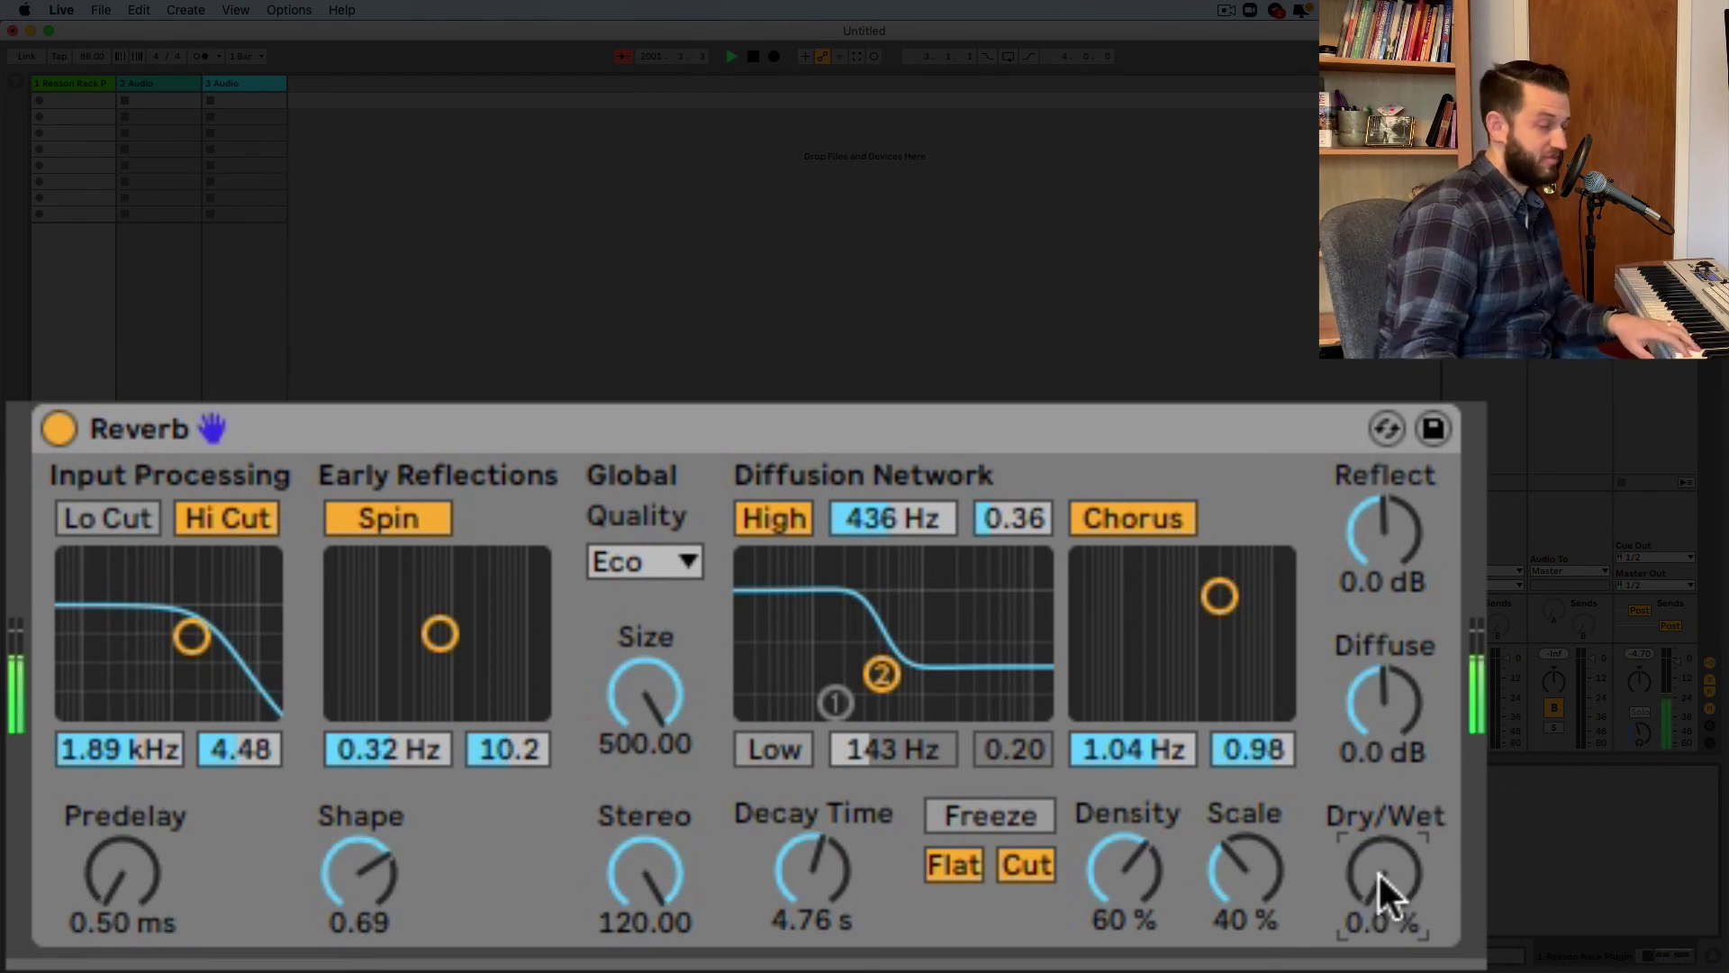
double_click(1378, 871)
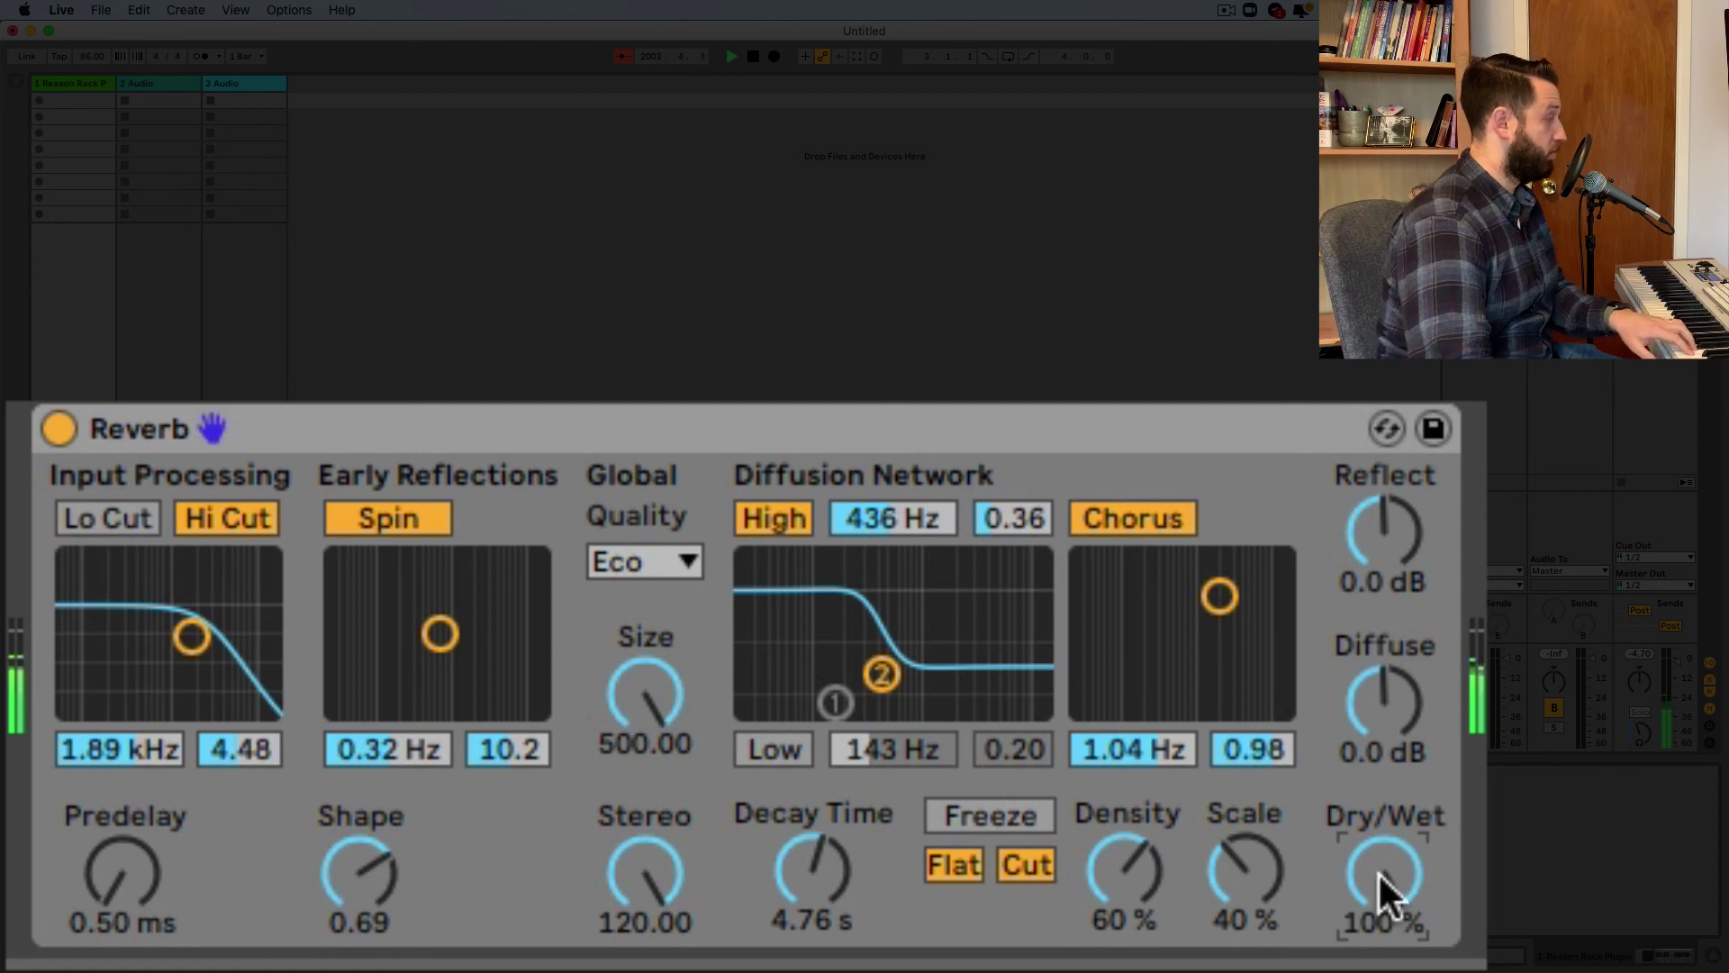
drag(1378, 872, 1378, 910)
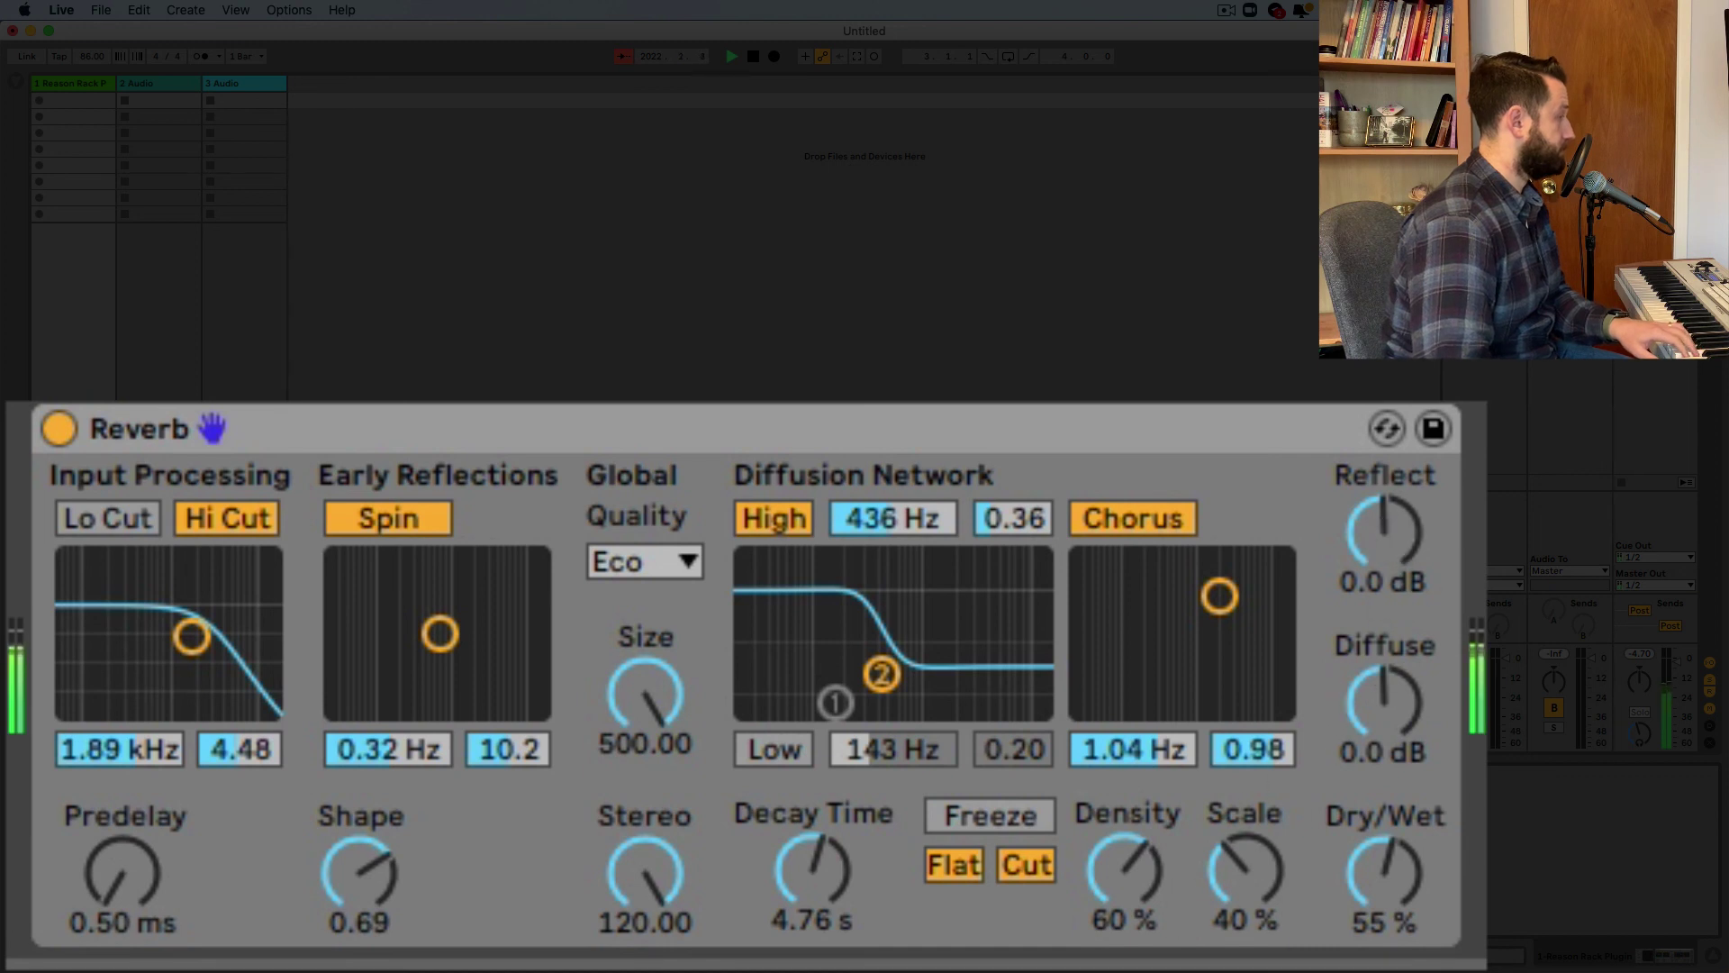
- Raise Diffuse to 6.0 dB and Dry/Wet to 100 %, with Reflect lowered and Density adjusted
drag(1383, 533, 1383, 594)
drag(1383, 703, 1384, 667)
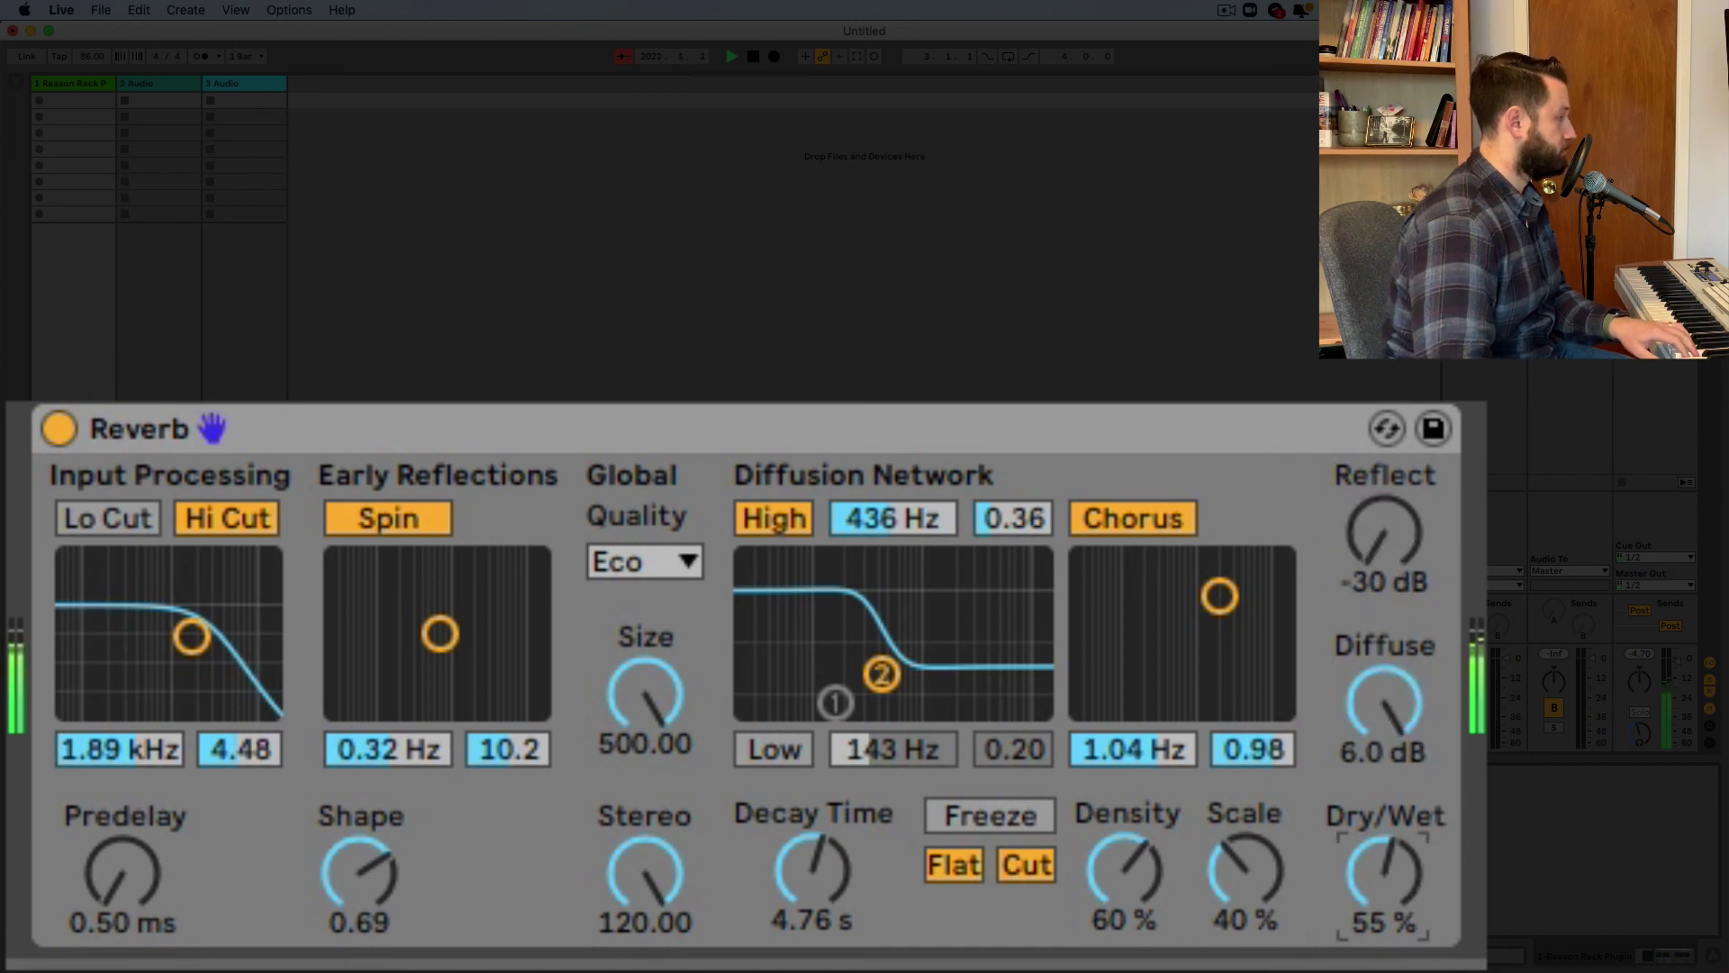
drag(1383, 872, 1383, 811)
click(1126, 869)
mouse_move(1126, 869)
mouse_down()
mouse_move(1125, 840)
mouse_move(1125, 927)
mouse_move(1125, 842)
mouse_move(1125, 927)
mouse_move(1126, 842)
mouse_move(1125, 887)
mouse_up()
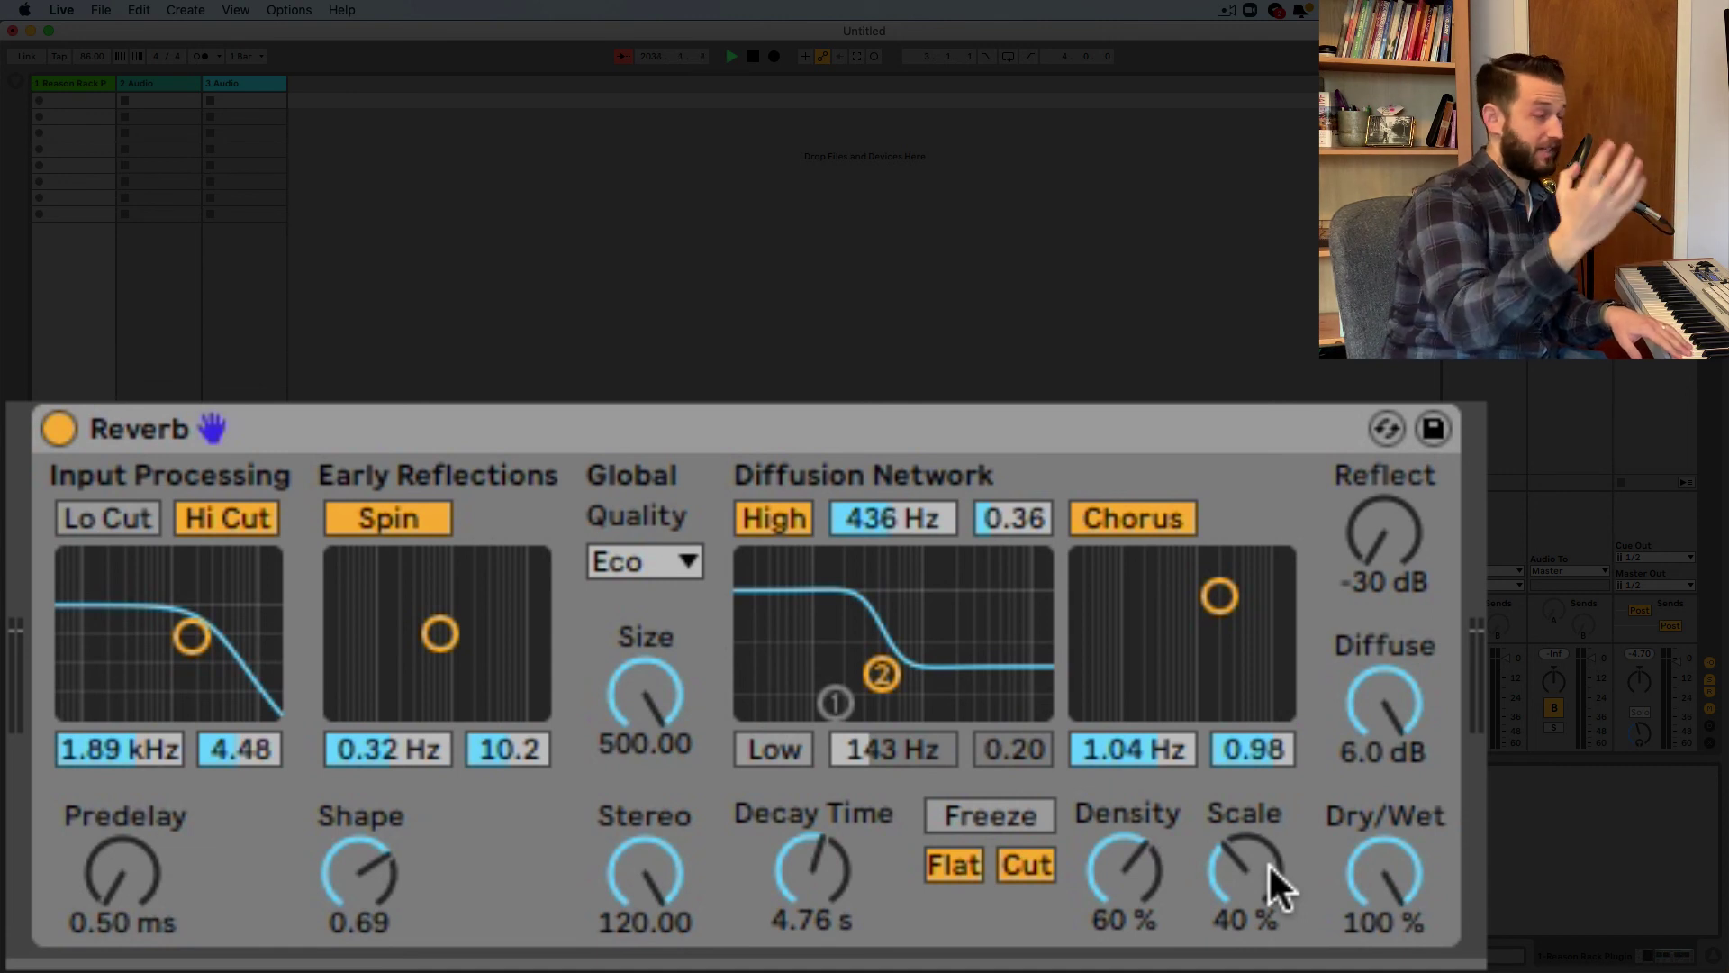
- Try Scale values before settling at 43 %, reset Reflect to 0.0 dB, and drop Density to 0.1 %
drag(1268, 863, 1268, 755)
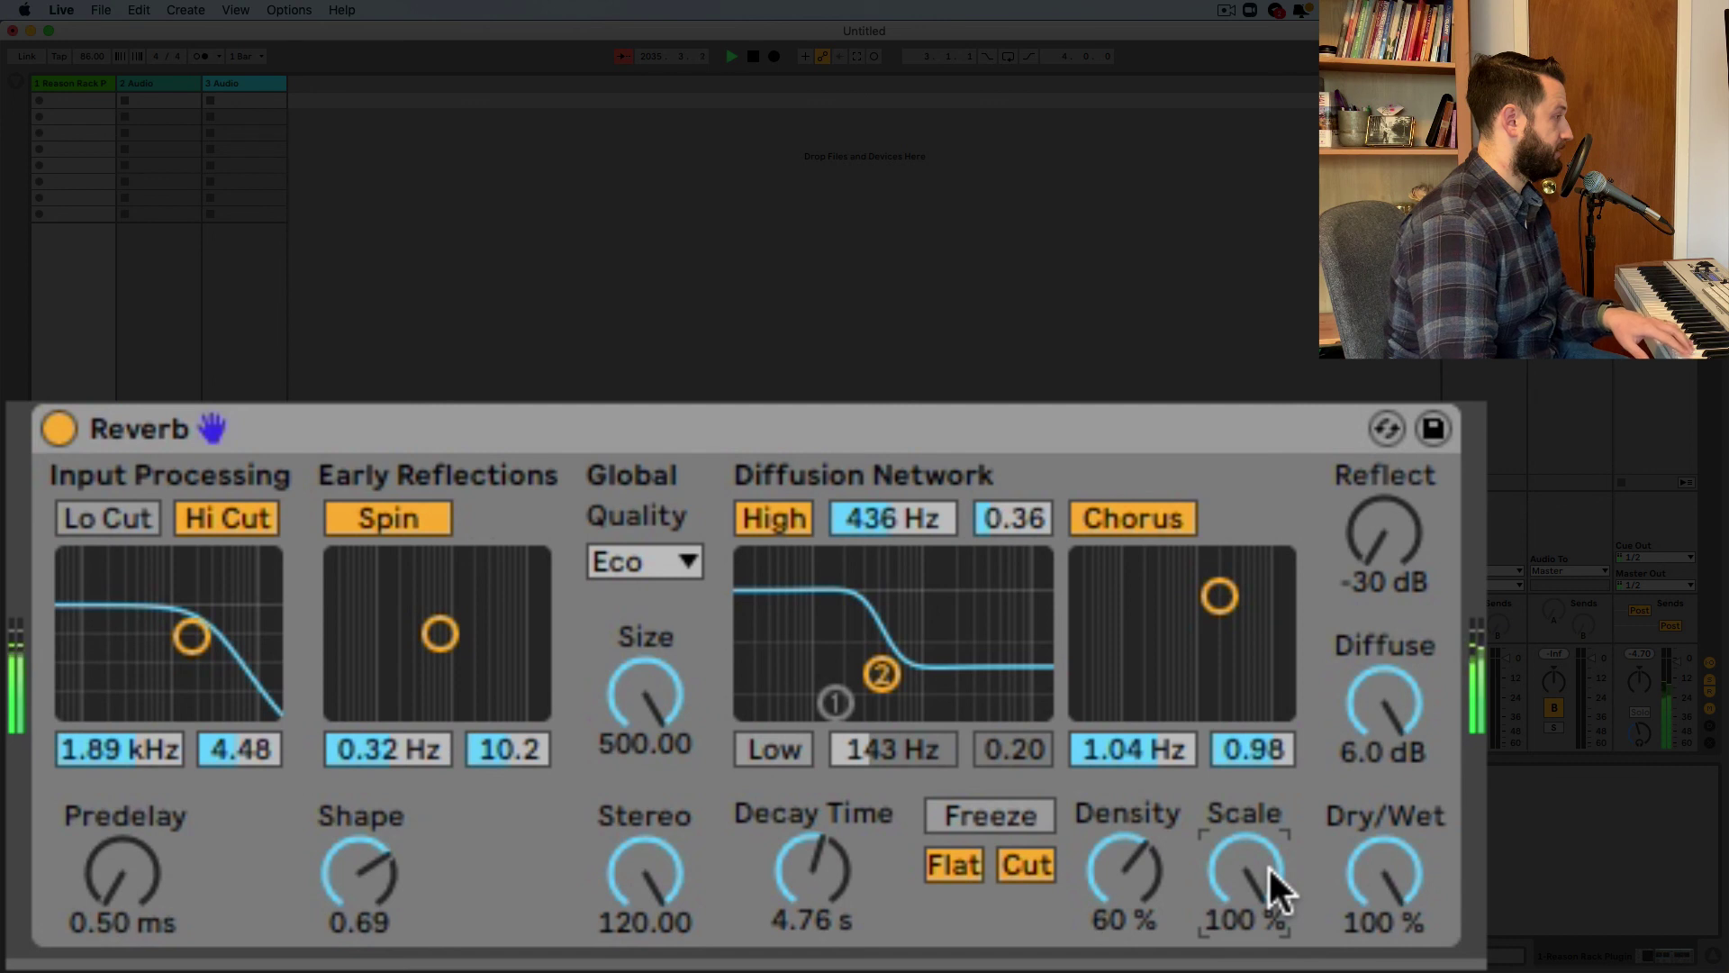
drag(1268, 866, 1268, 972)
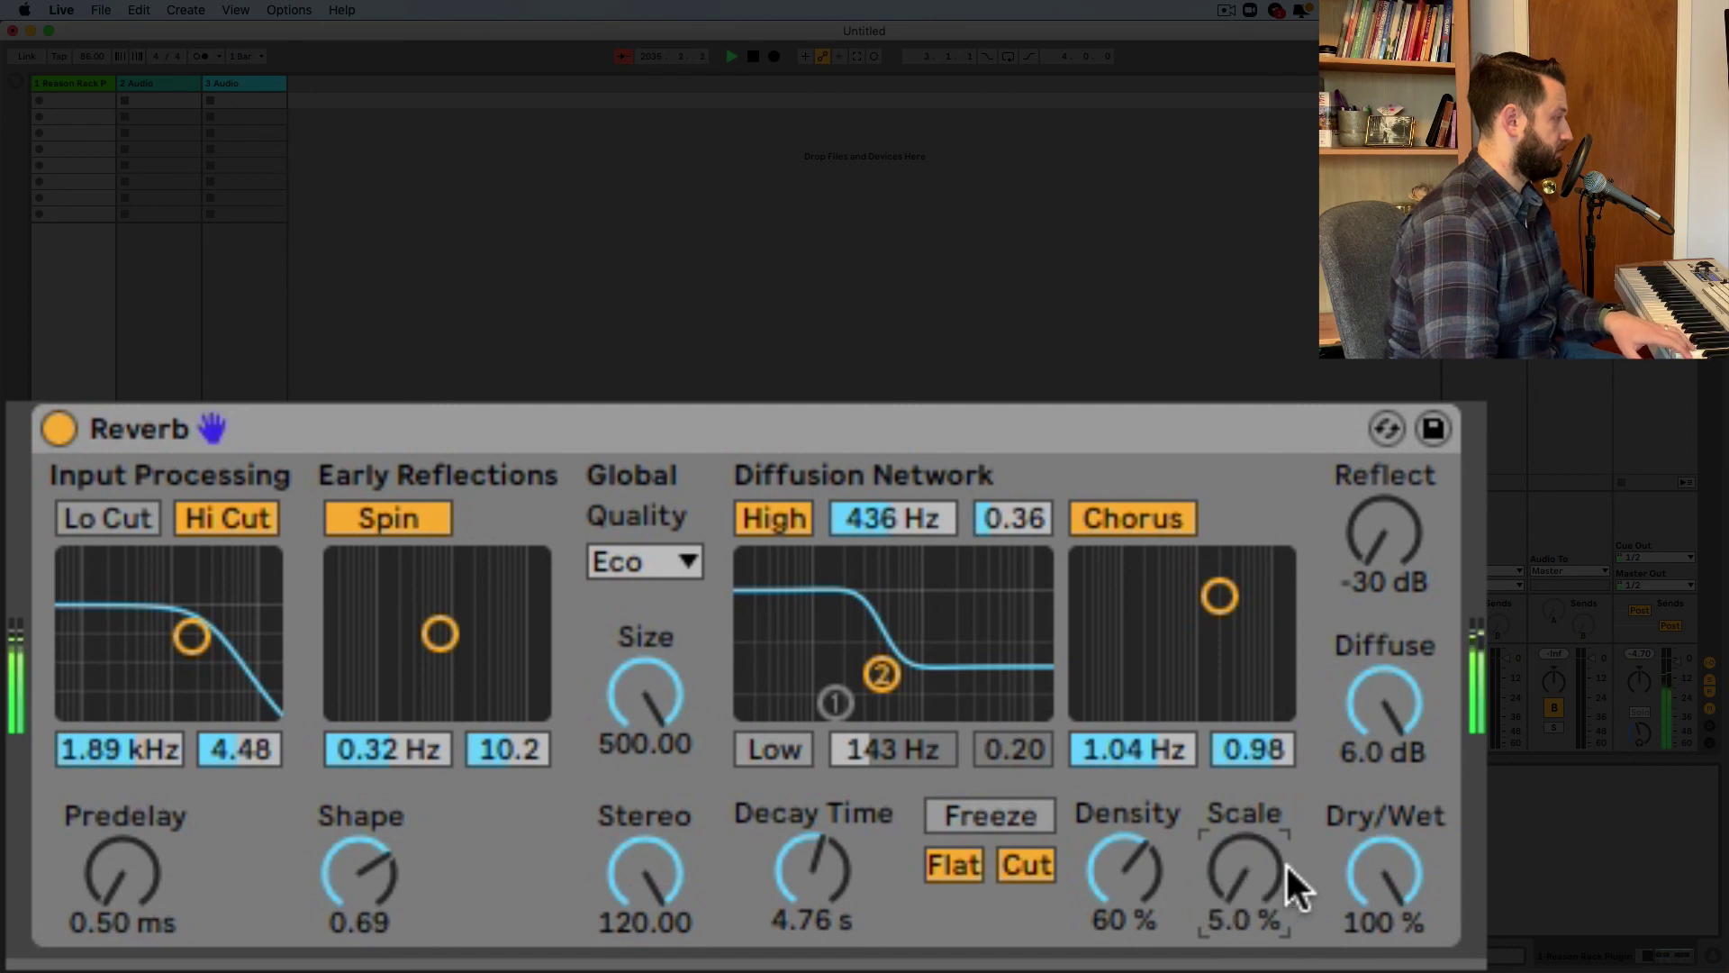
drag(1256, 873, 1256, 787)
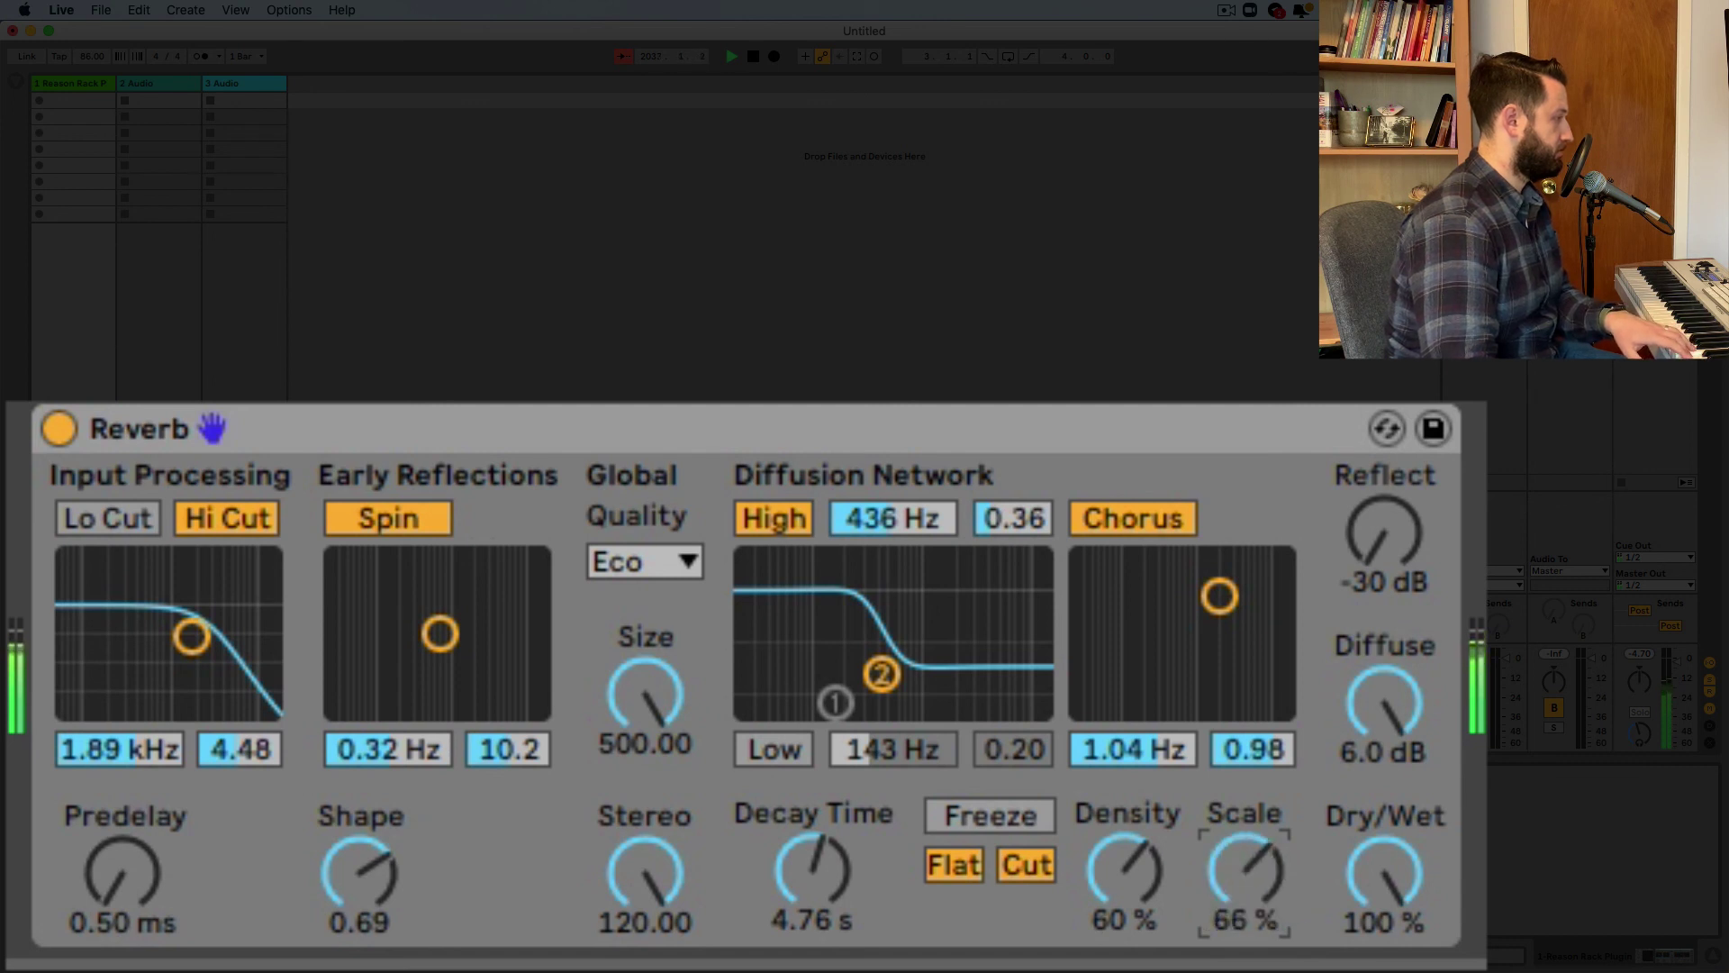
drag(1247, 879, 1246, 871)
drag(1370, 477, 1370, 423)
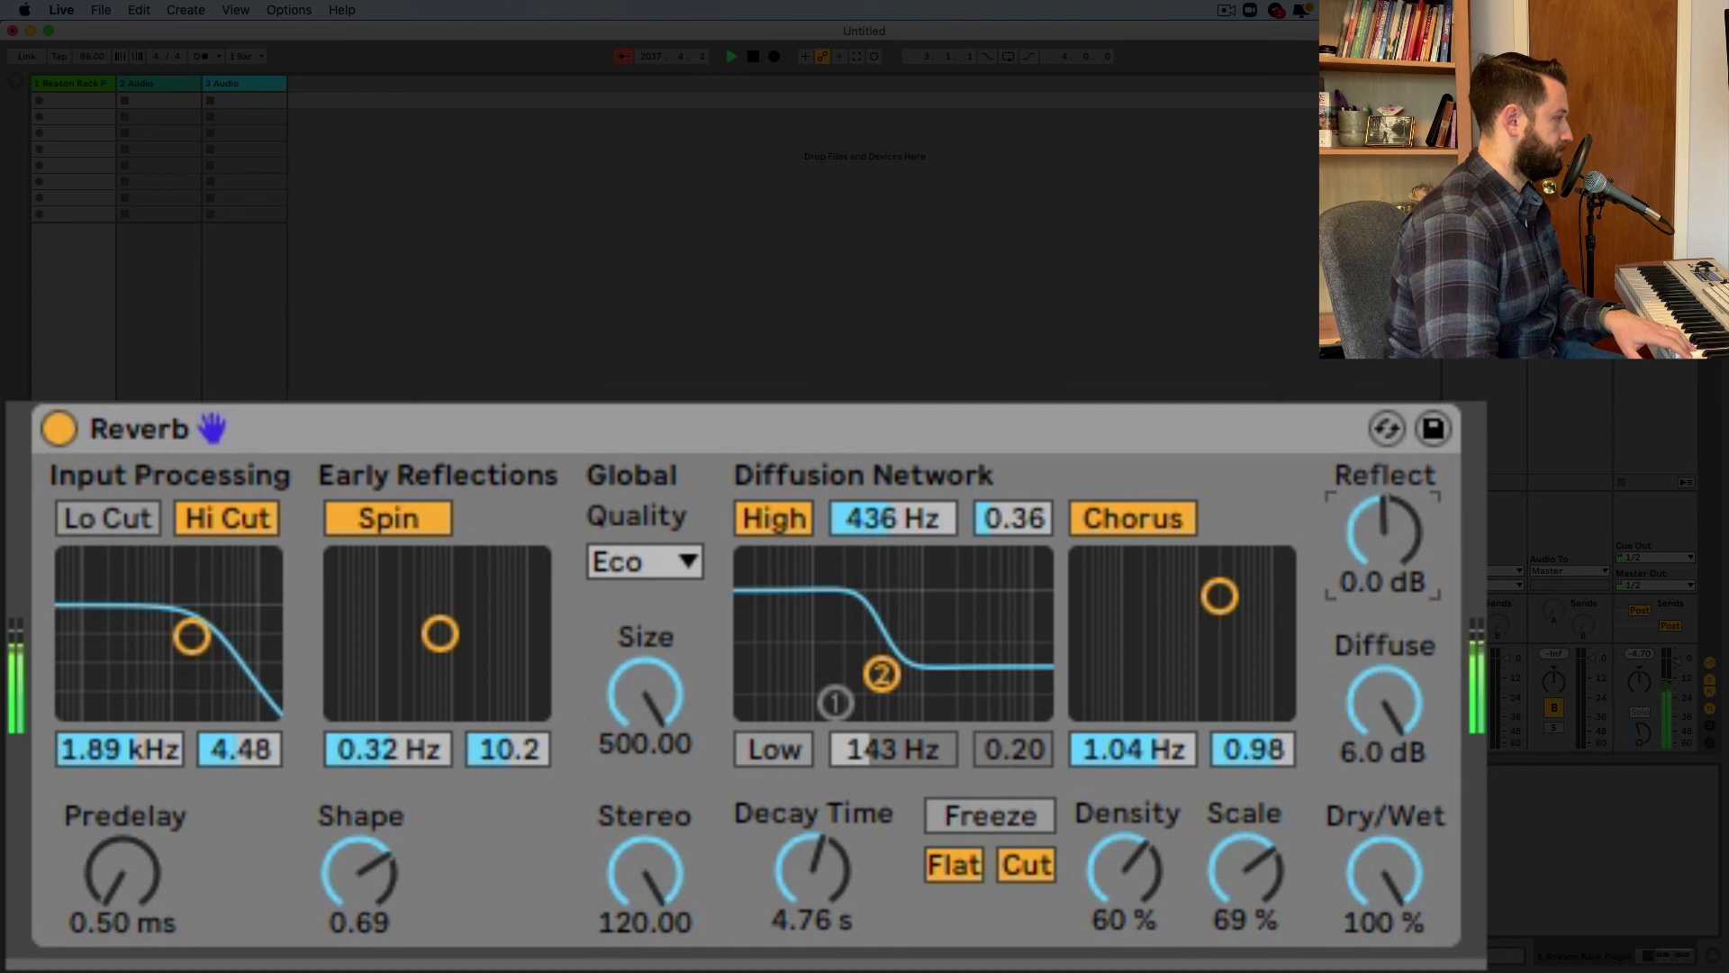
drag(1246, 872, 1246, 904)
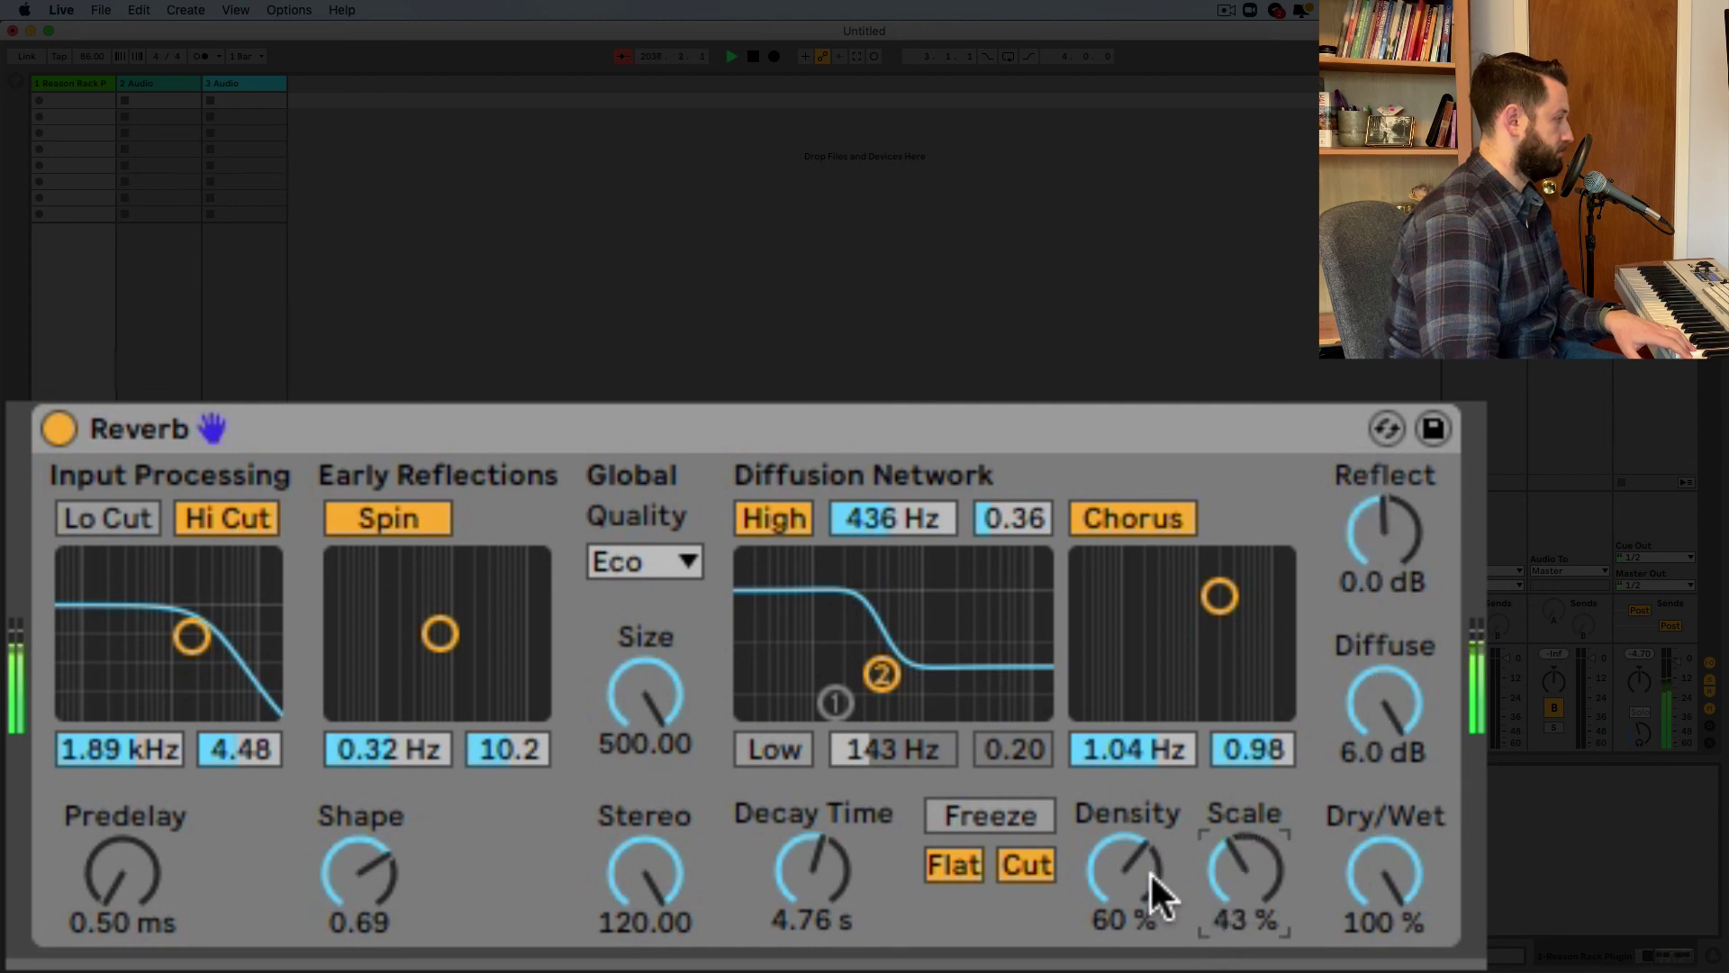
drag(1149, 871, 1149, 937)
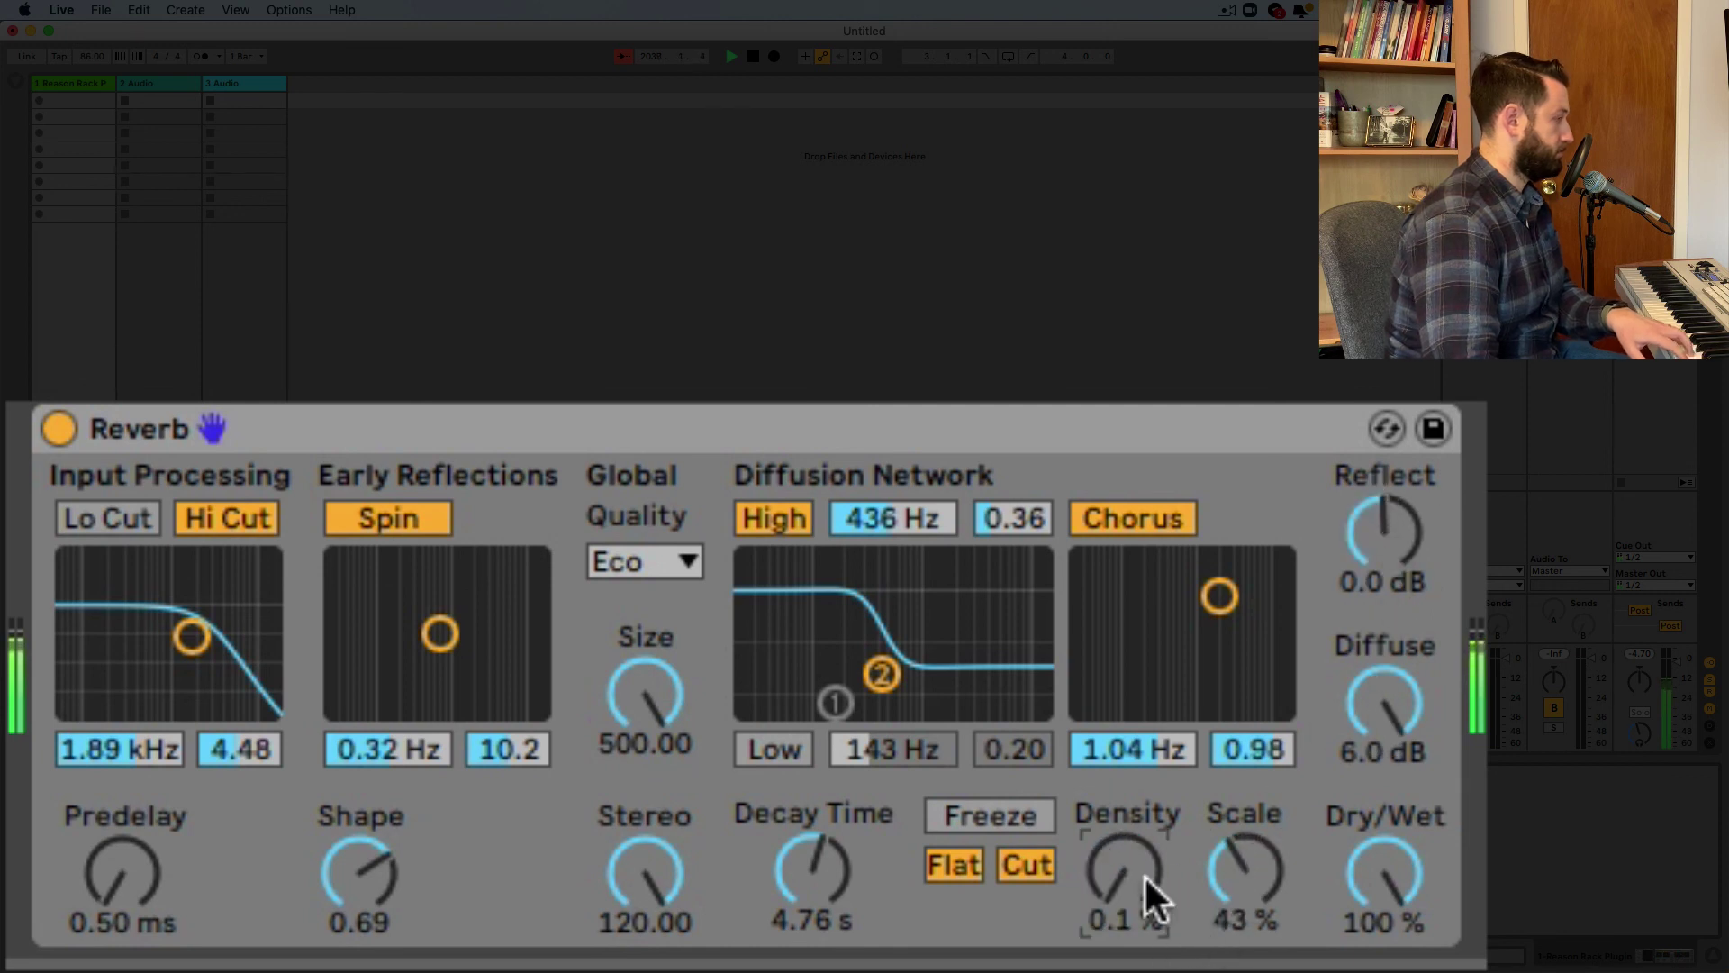